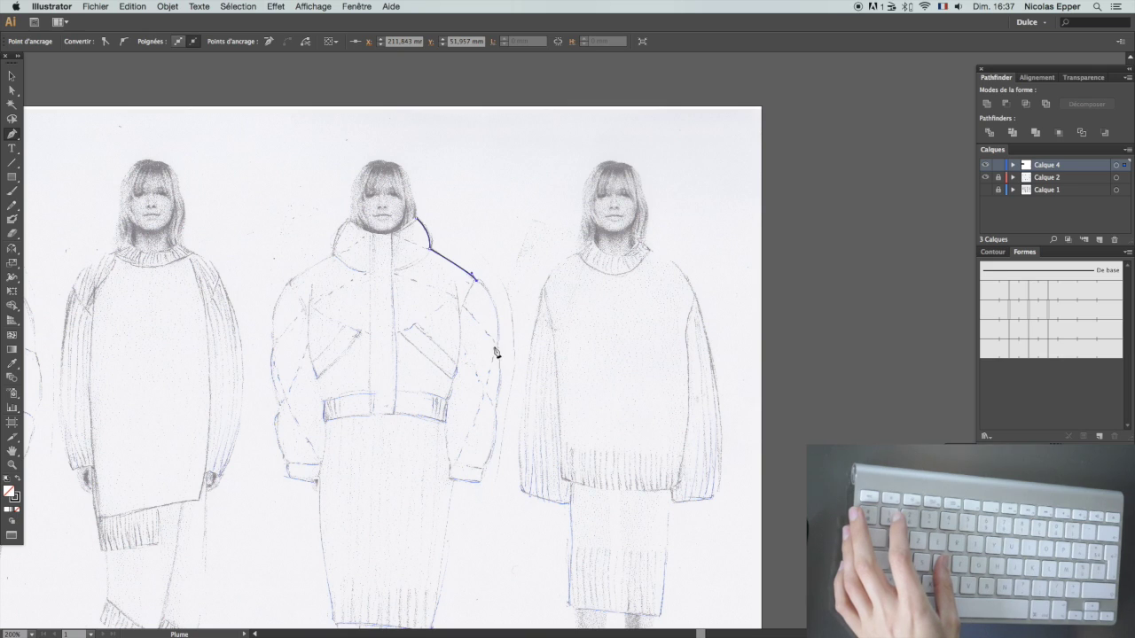
Step: Continue the middle figure's jacket outline down the outer right-hand sleeve, around the cuff and along the hem to a horizontal curve at centre front
{"action": "left_click_drag", "start_coordinate": [498, 349], "coordinate": [487, 381]}
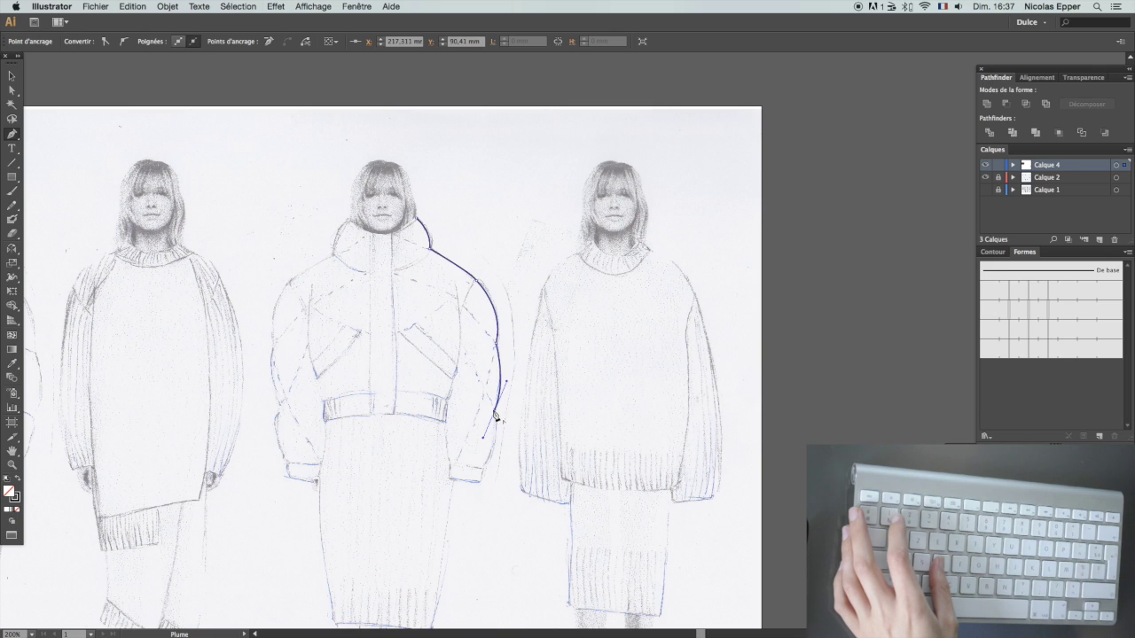
{"action": "left_click", "coordinate": [480, 482]}
{"action": "left_click", "coordinate": [450, 479]}
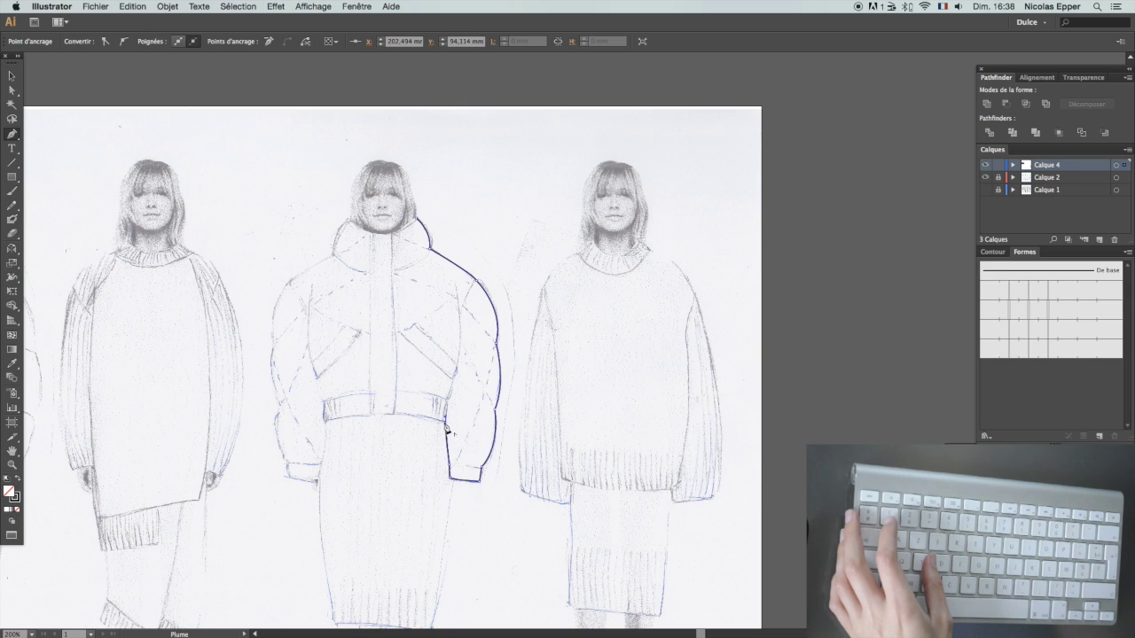
{"action": "left_click_drag", "start_coordinate": [384, 414], "coordinate": [352, 414]}
Step: Extend the open upper end of the collar outline with a curve that ends horizontally at the jacket's centre front
{"action": "key", "text": "p"}
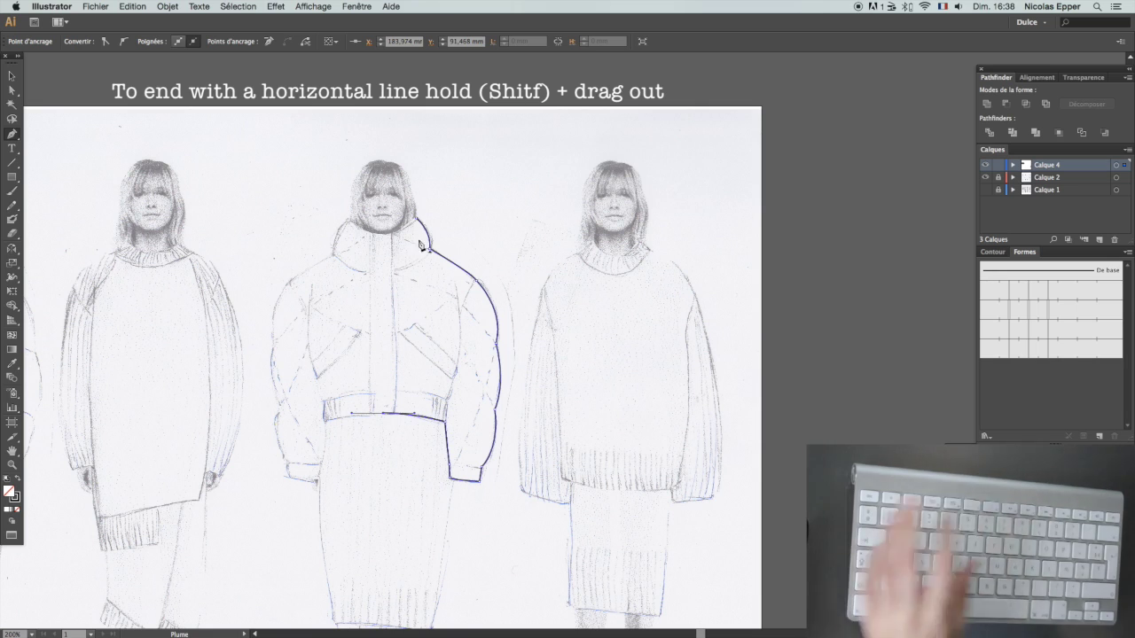
{"action": "left_click", "coordinate": [417, 219]}
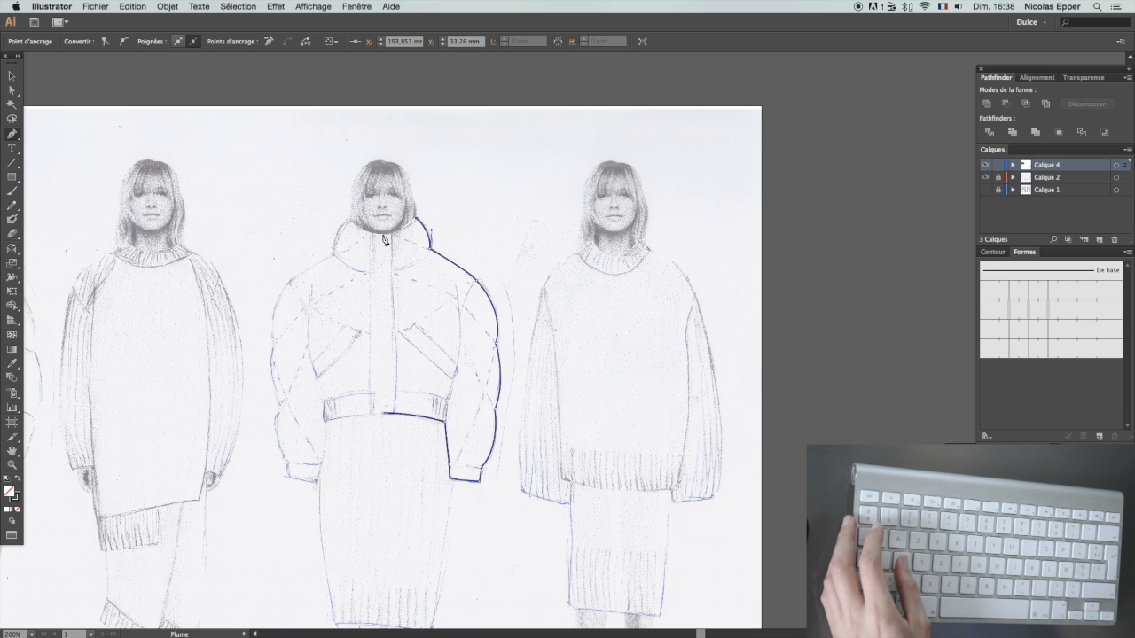
{"action": "left_click_drag", "start_coordinate": [383, 212], "coordinate": [361, 211]}
Step: Move the hem's centre-front anchor straight down, slightly below the sketched waistband
{"action": "key", "text": "a"}
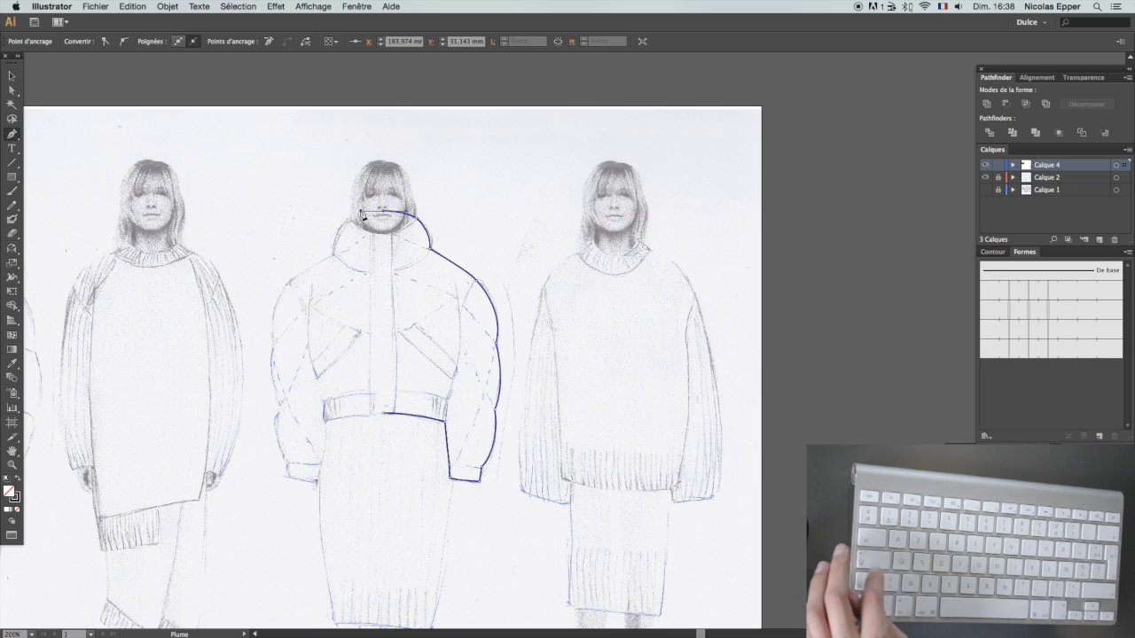
{"action": "left_click", "coordinate": [382, 415]}
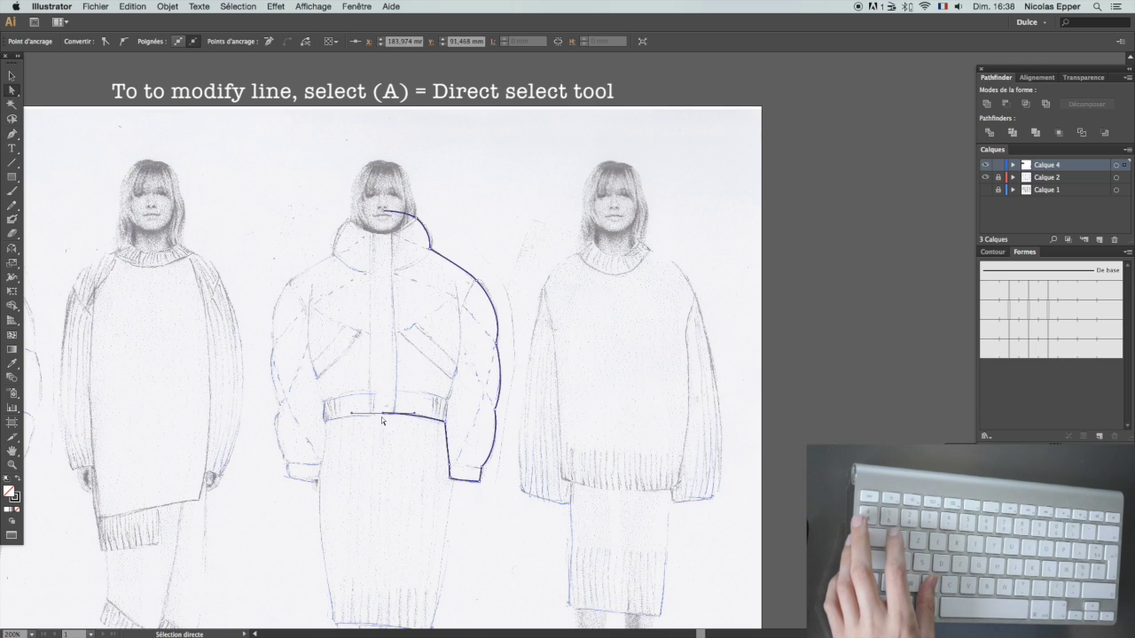
{"action": "left_click_drag", "start_coordinate": [383, 429], "coordinate": [384, 428]}
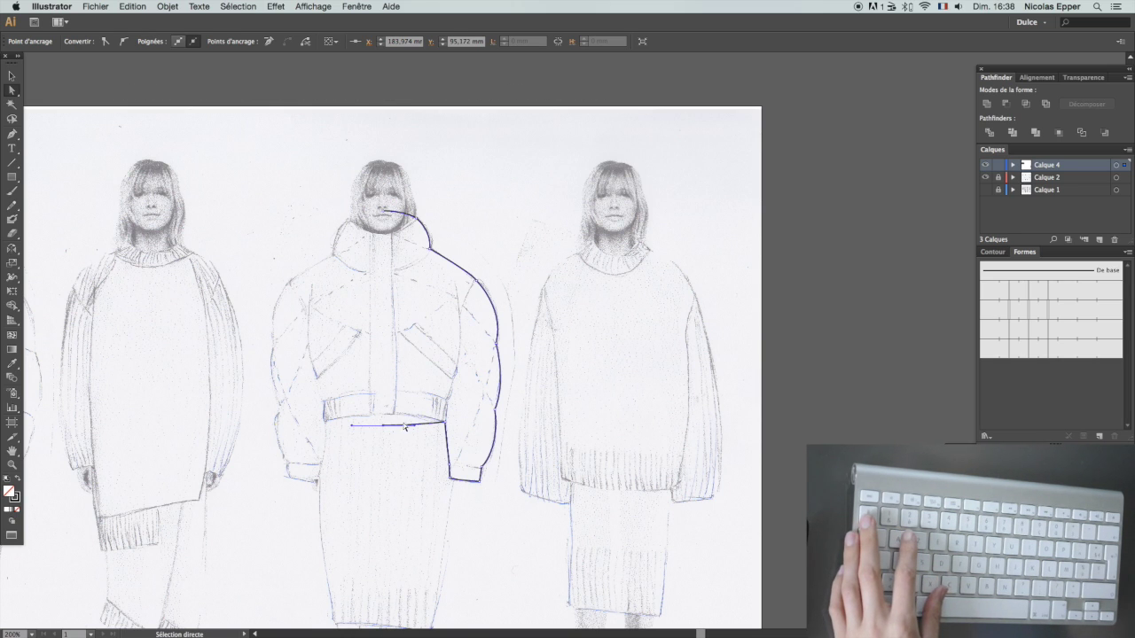
Step: Draw the curved inner sleeve seam from the shoulder through the armhole down to the hem corner with the Pen tool
{"action": "key", "text": "p"}
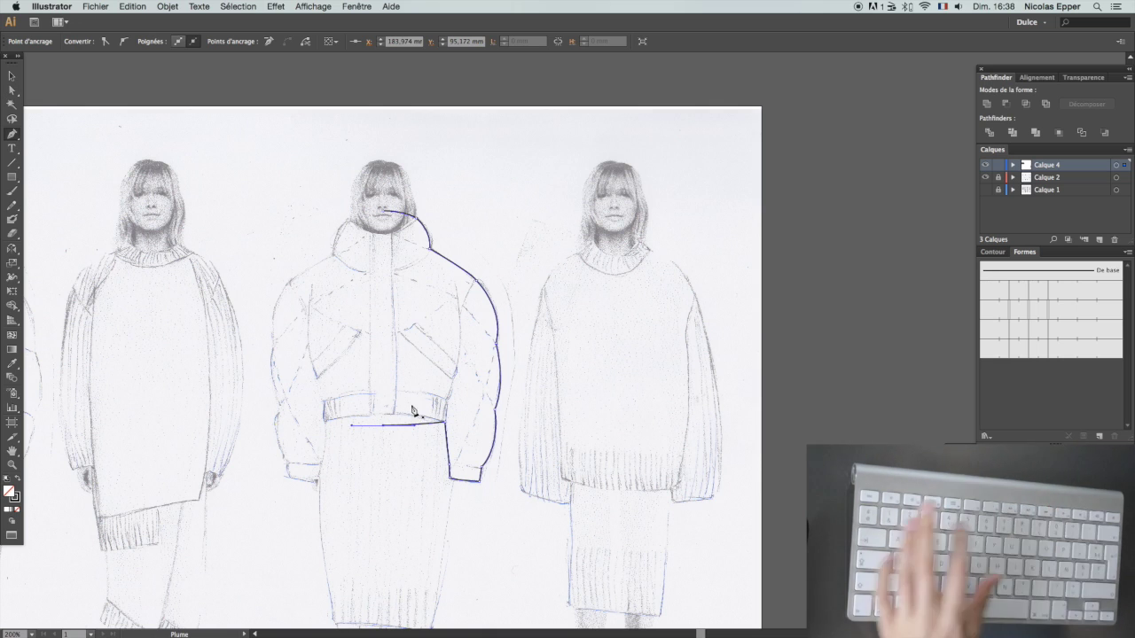
{"action": "left_click", "coordinate": [479, 280]}
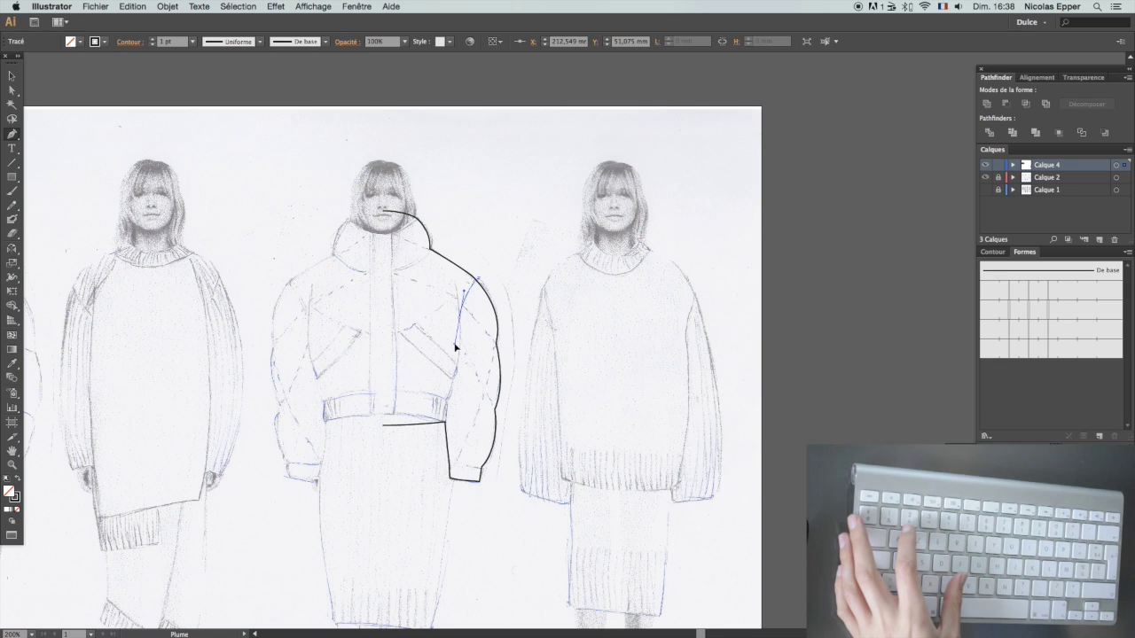
{"action": "left_click", "coordinate": [461, 322]}
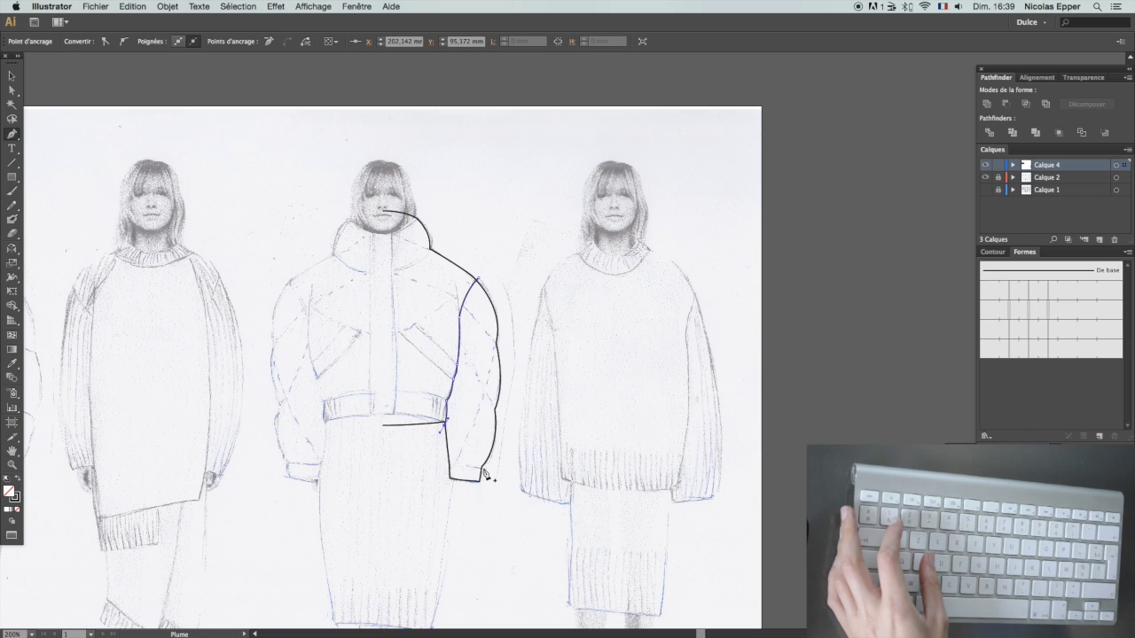
Step: Draw the cuff seam across the lower end of the right-hand sleeve, crossing both sleeve edges
{"action": "key", "text": "super+plus"}
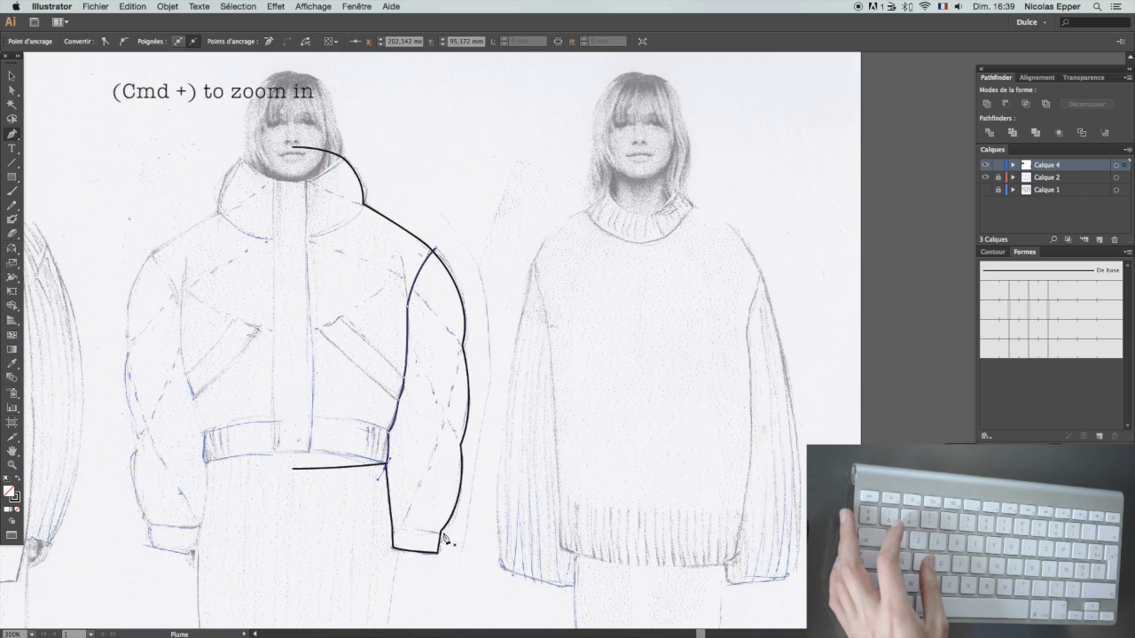
{"action": "left_click", "coordinate": [426, 535], "text": "super"}
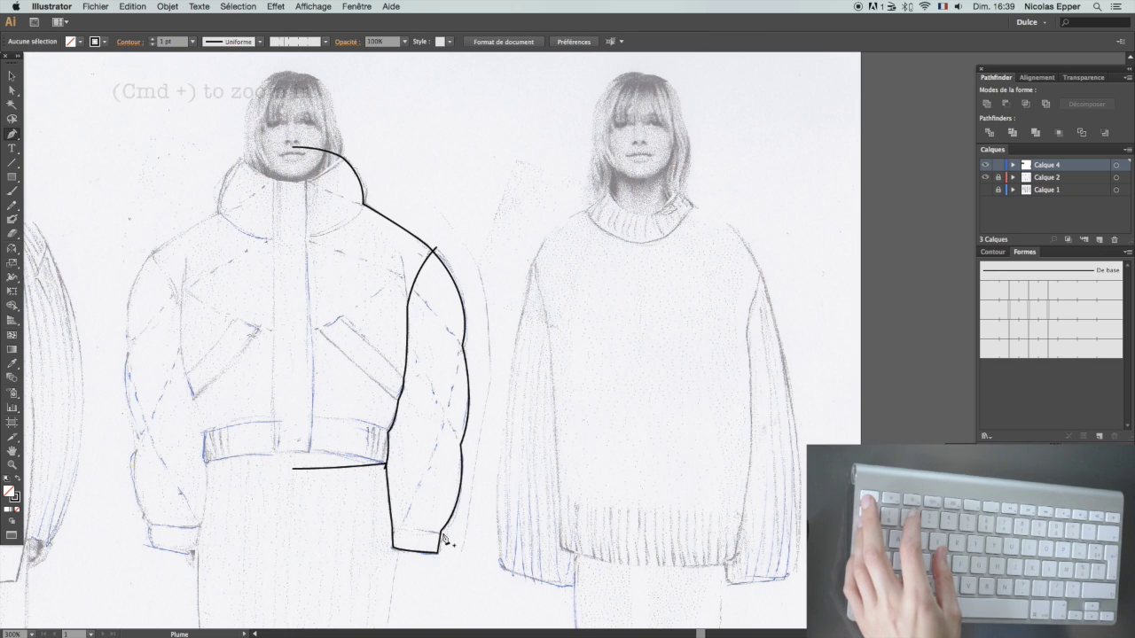
{"action": "left_click", "coordinate": [444, 537]}
{"action": "left_click_drag", "start_coordinate": [379, 530], "coordinate": [370, 531]}
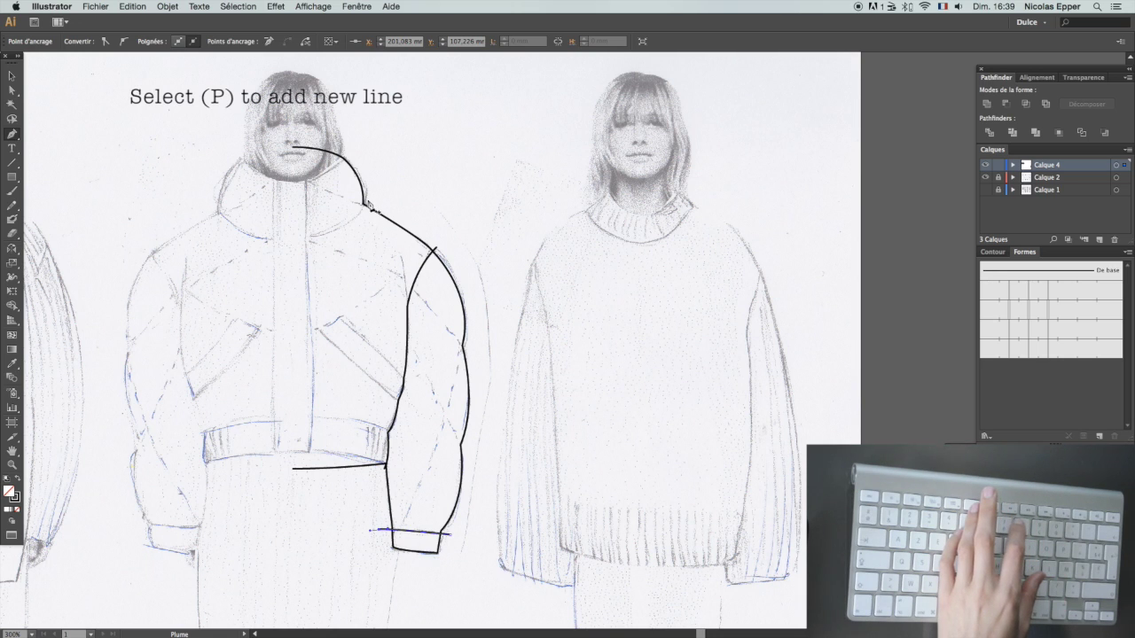
Step: Draw the collar's base seam as a curve from the collar's outer corner to a horizontal end at centre front
{"action": "key", "text": "p"}
{"action": "left_click_drag", "start_coordinate": [306, 236], "coordinate": [266, 238]}
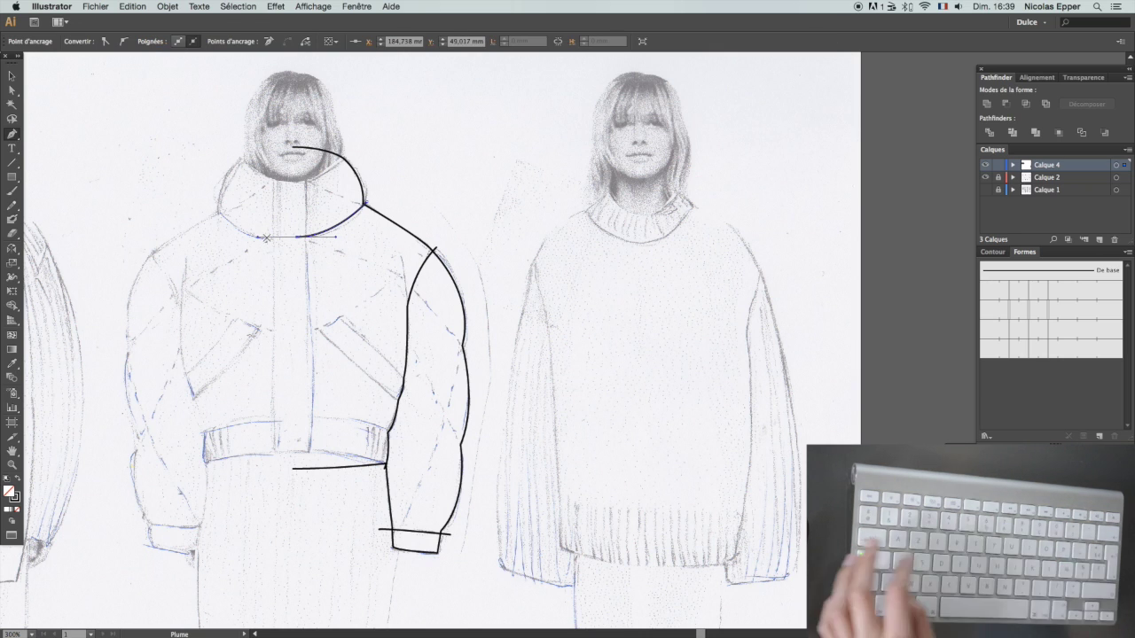
Step: Draw the waistband's upper and lower edges as curves from the sleeve seam, each ending horizontally at centre front
{"action": "key", "text": "p"}
{"action": "left_click", "coordinate": [396, 436]}
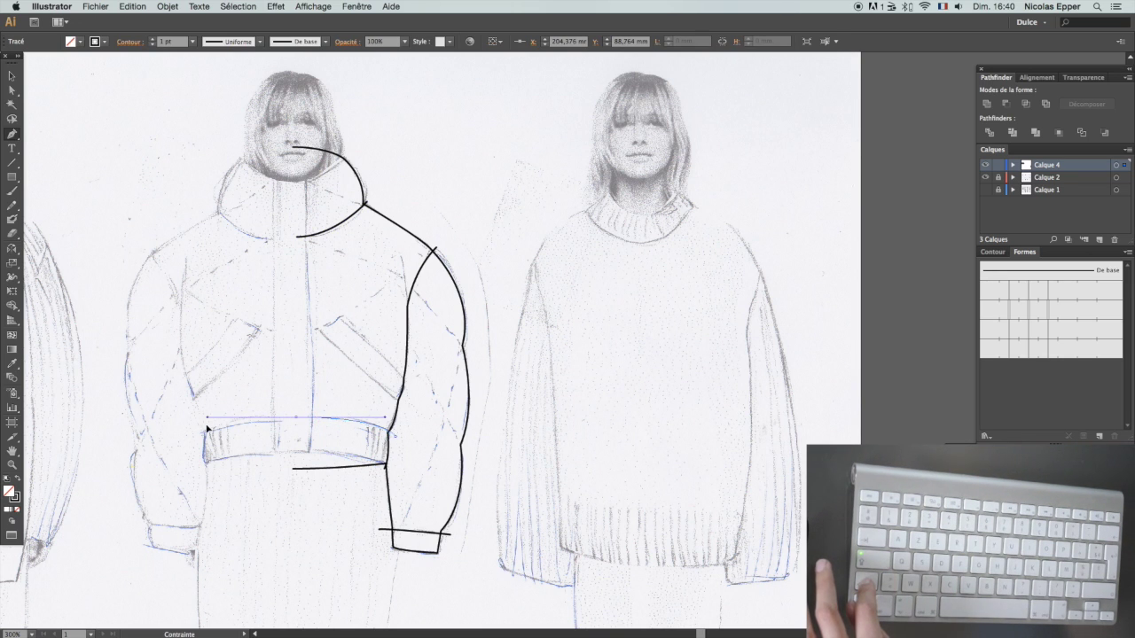
{"action": "left_click_drag", "start_coordinate": [212, 424], "coordinate": [203, 423]}
{"action": "key", "text": "a"}
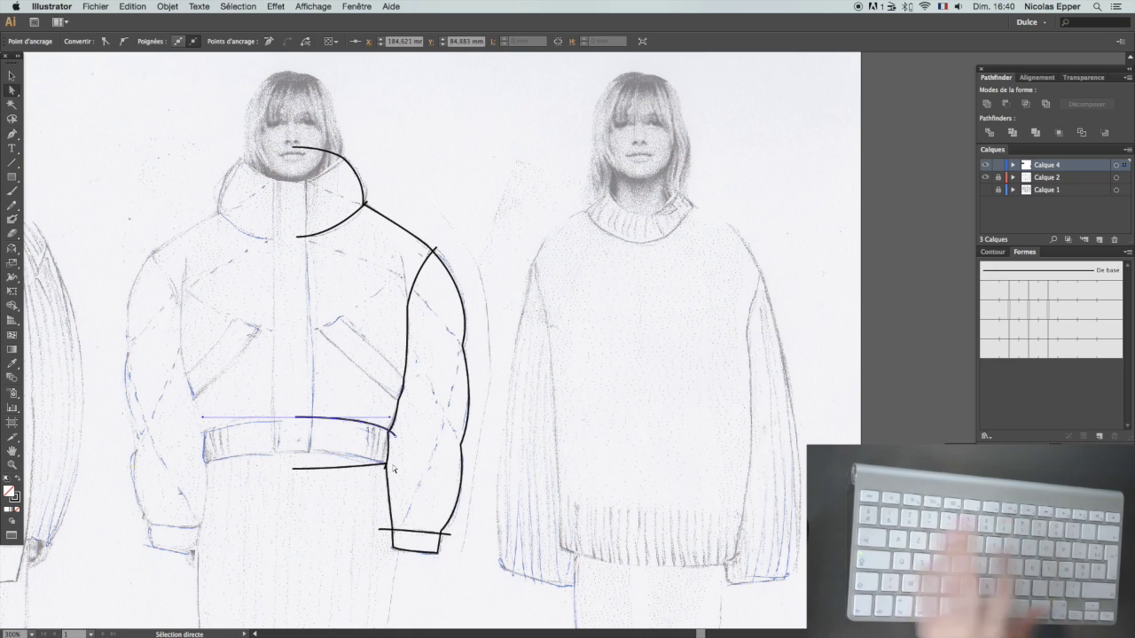
{"action": "left_click", "coordinate": [393, 467], "text": "super"}
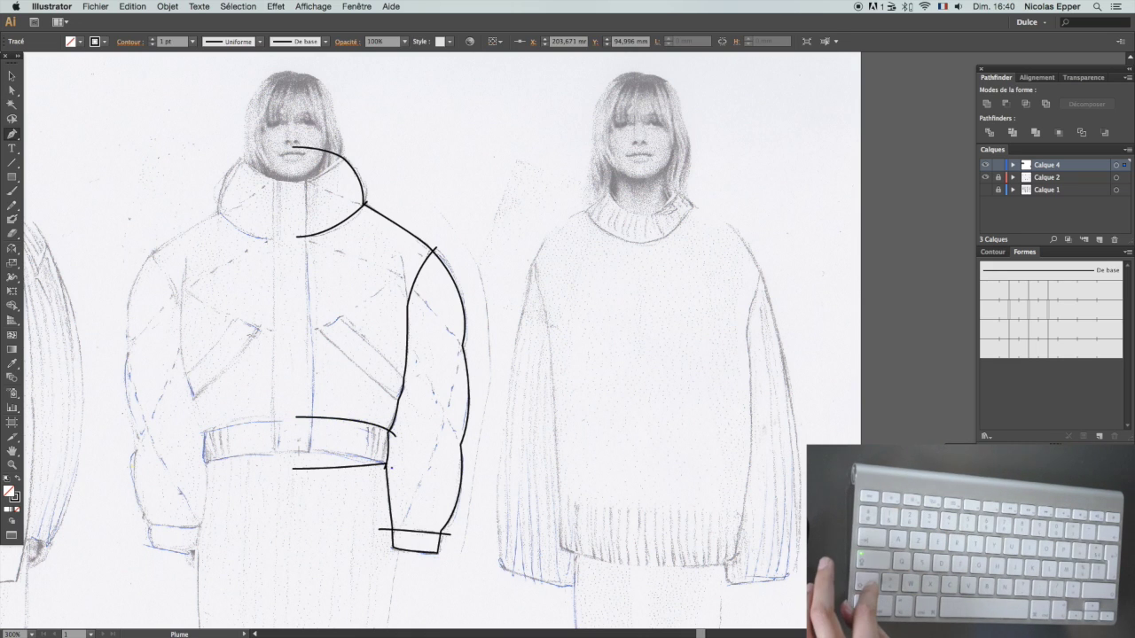
{"action": "left_click", "coordinate": [237, 455]}
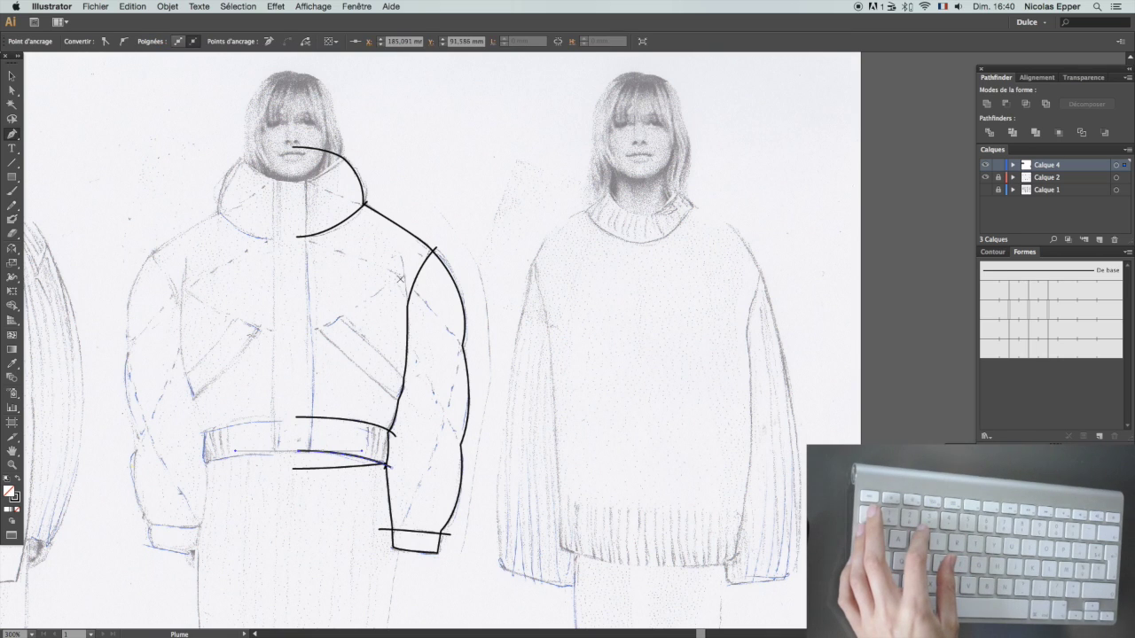
Step: Trace the slanted pocket with straight segments that start and end at the inner sleeve seam
{"action": "left_click", "coordinate": [408, 380], "text": "super"}
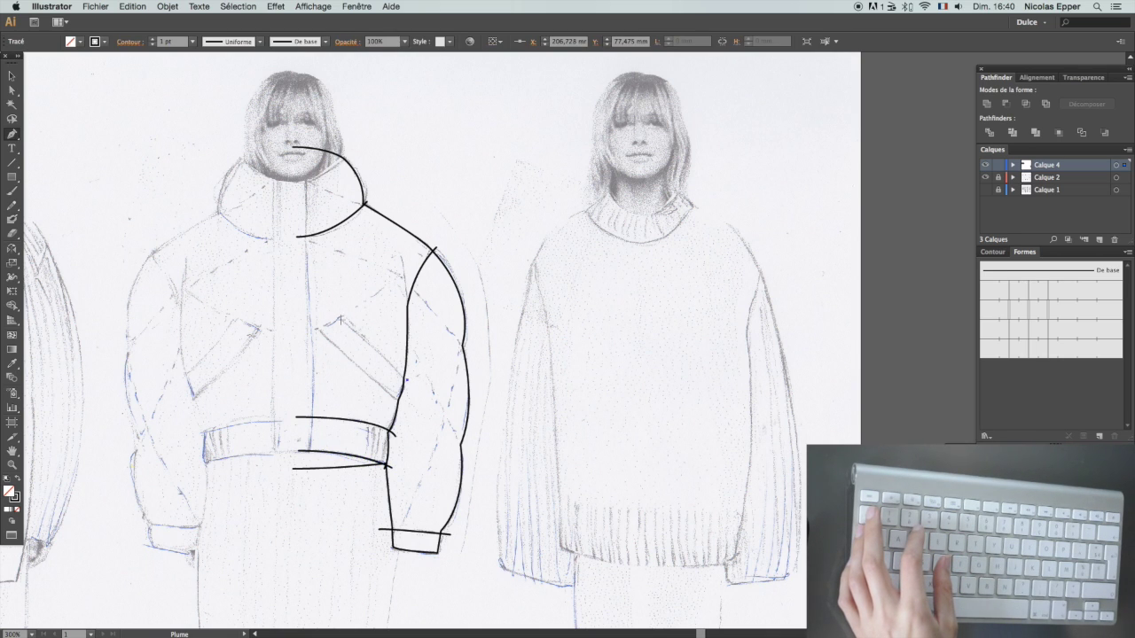
{"action": "left_click", "coordinate": [338, 319]}
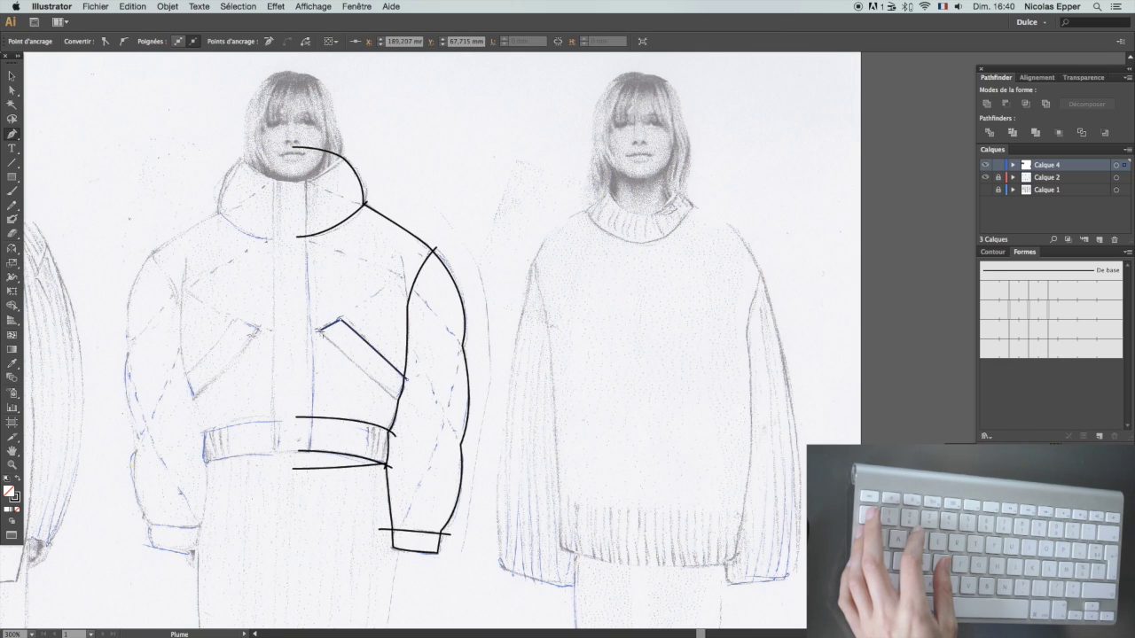
{"action": "left_click", "coordinate": [401, 404]}
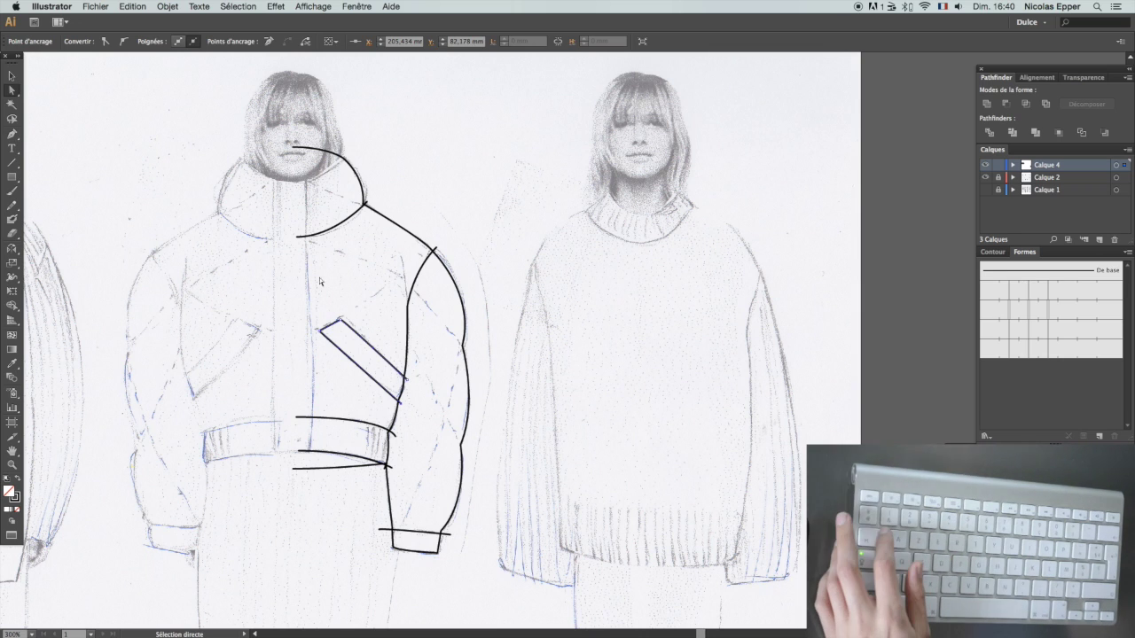
Step: Adjust the end anchors of the cuff seam so the line overlaps both sides of the sleeve outline
{"action": "left_click", "coordinate": [380, 532], "text": "super"}
{"action": "left_click", "coordinate": [441, 560], "text": "super"}
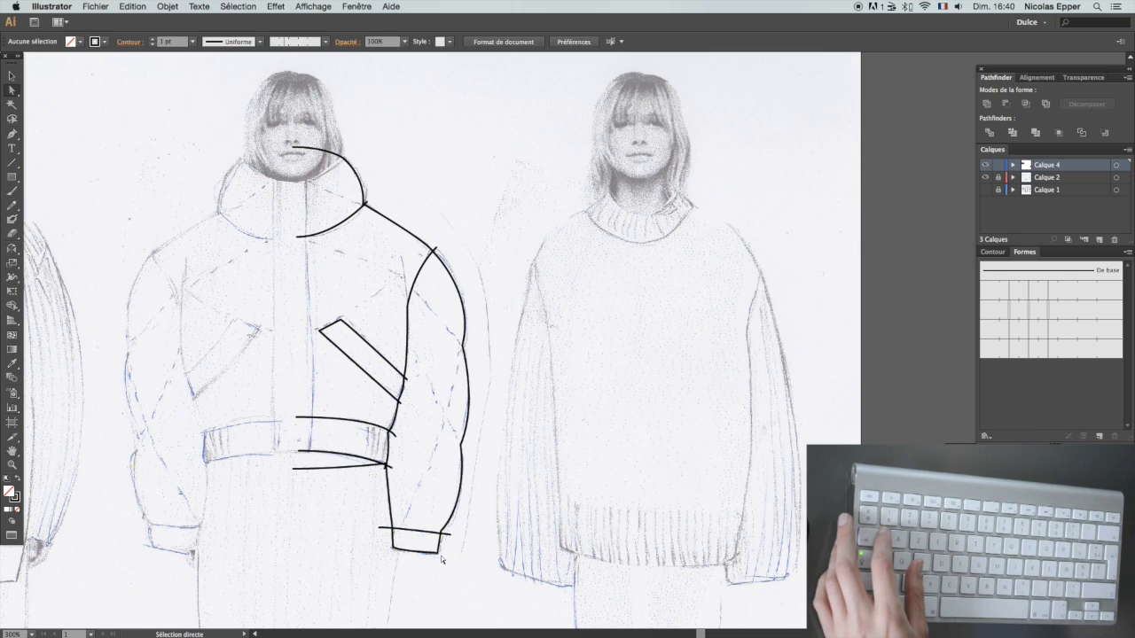
{"action": "left_click", "coordinate": [448, 538], "text": "super"}
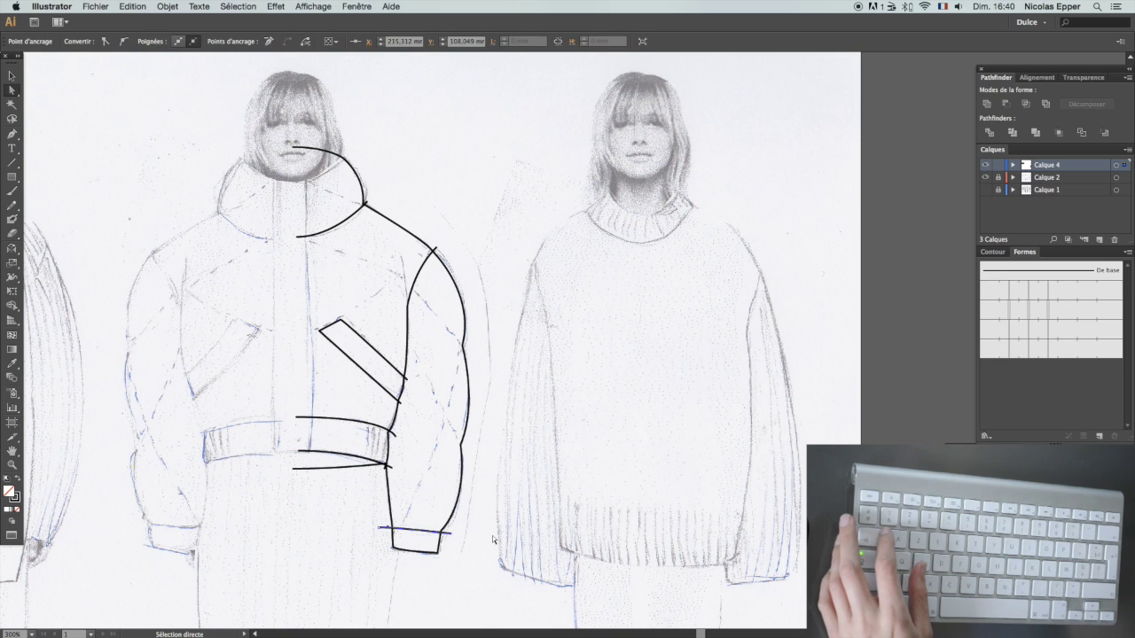
{"action": "key", "text": "super+plus"}
{"action": "left_click_drag", "start_coordinate": [502, 531], "coordinate": [633, 359]}
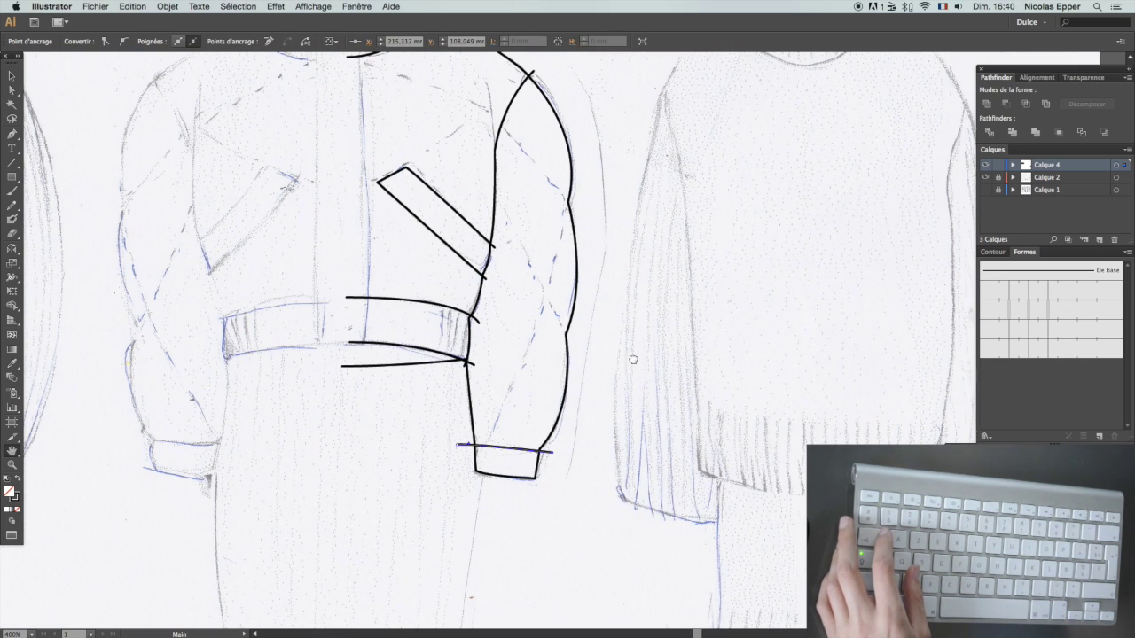
Step: Adjust the outer end anchors of the waistband's upper and lower edges so they overlap the sleeve seam
{"action": "left_click", "coordinate": [479, 327]}
{"action": "scroll", "coordinate": [366, 376], "scroll_direction": "up", "scroll_amount": 1}
{"action": "left_click", "coordinate": [477, 382]}
Step: Reshape the collar's outer side curve to follow the sketched edge between its upper corner and the shoulder
{"action": "scroll", "coordinate": [479, 381], "scroll_direction": "up", "scroll_amount": 6}
{"action": "scroll", "coordinate": [477, 388], "scroll_direction": "up", "scroll_amount": 3}
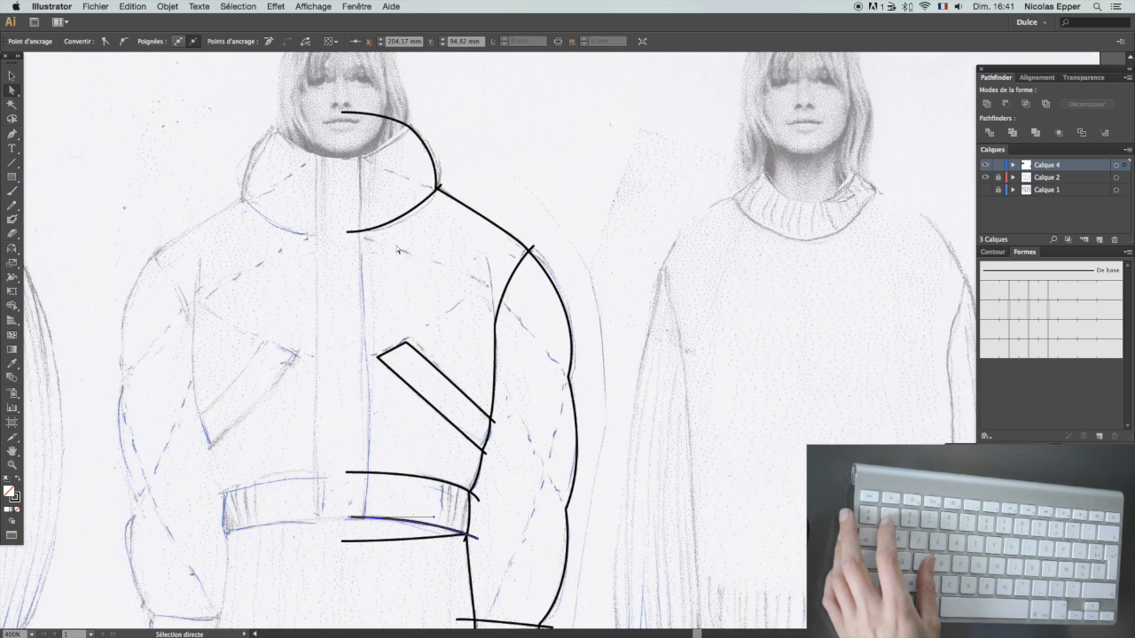
{"action": "left_click", "coordinate": [396, 217]}
{"action": "mouse_move", "coordinate": [402, 233]}
{"action": "left_mouse_down"}
{"action": "mouse_move", "coordinate": [418, 239]}
{"action": "mouse_move", "coordinate": [408, 236]}
{"action": "left_mouse_up"}
{"action": "left_click", "coordinate": [430, 157]}
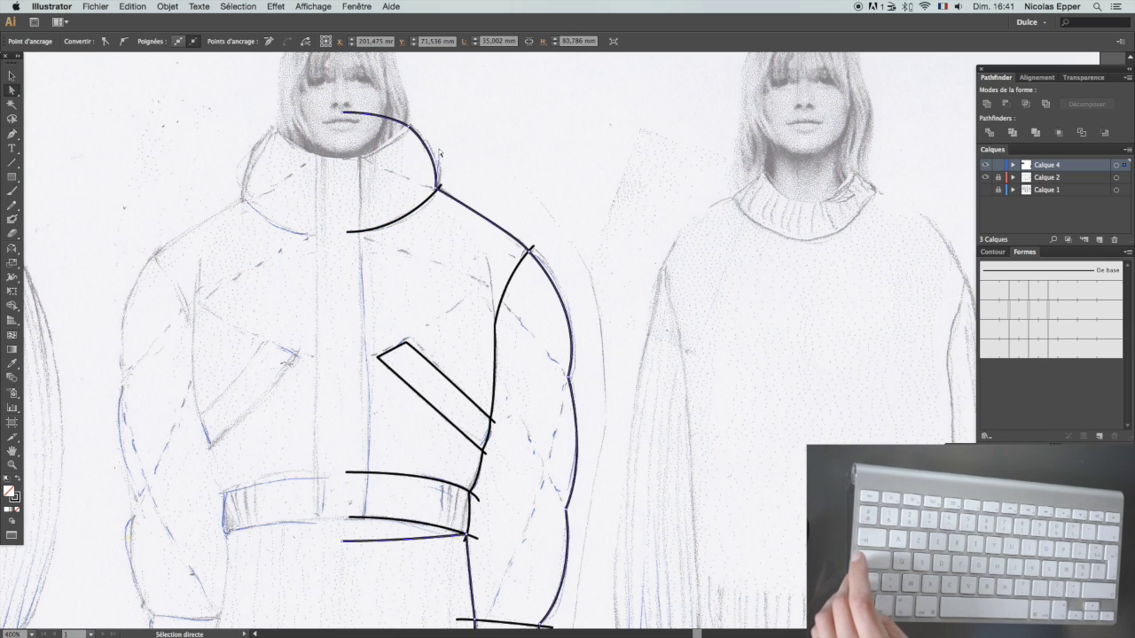
{"action": "left_click", "coordinate": [444, 153]}
{"action": "left_click", "coordinate": [433, 157]}
{"action": "left_click", "coordinate": [439, 189]}
{"action": "left_click_drag", "start_coordinate": [440, 185], "coordinate": [440, 184]}
Step: Select the centre-front anchor of the collar's top edge and nudge it down to flatten the curve
{"action": "left_click_drag", "start_coordinate": [331, 103], "coordinate": [357, 123]}
{"action": "key", "text": "Down"}
{"action": "key", "text": "Down"}
{"action": "key", "text": "Down"}
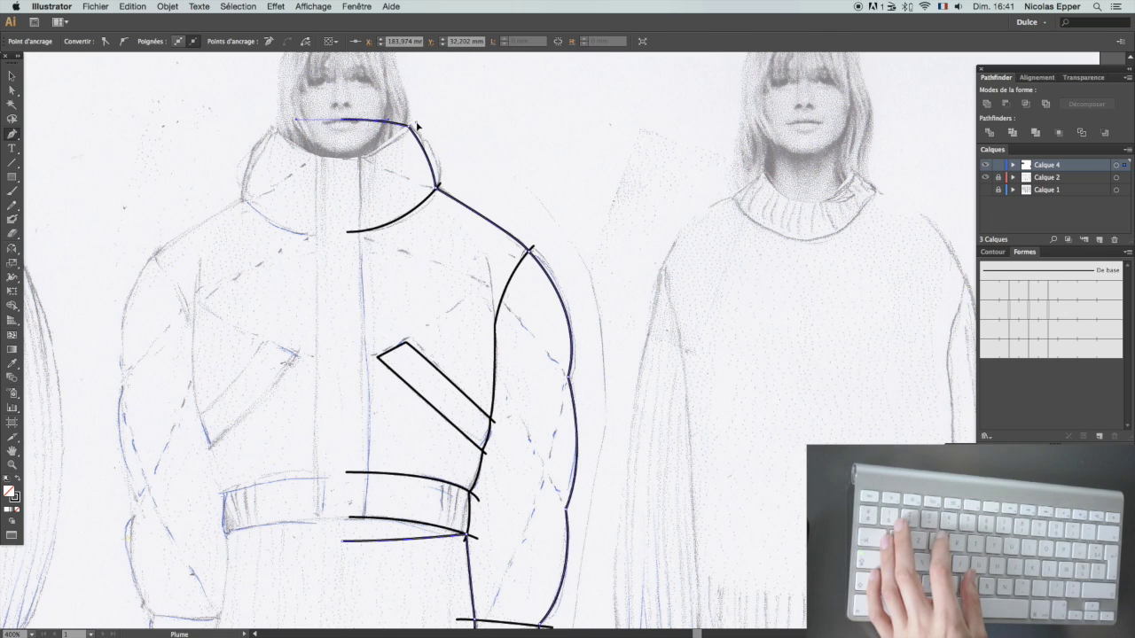
Step: Draw the collar's front opening as a curve from its upper corner to a horizontal end at centre front, and adjust its outer anchor
{"action": "left_click", "coordinate": [415, 122]}
{"action": "left_click_drag", "start_coordinate": [341, 161], "coordinate": [308, 161]}
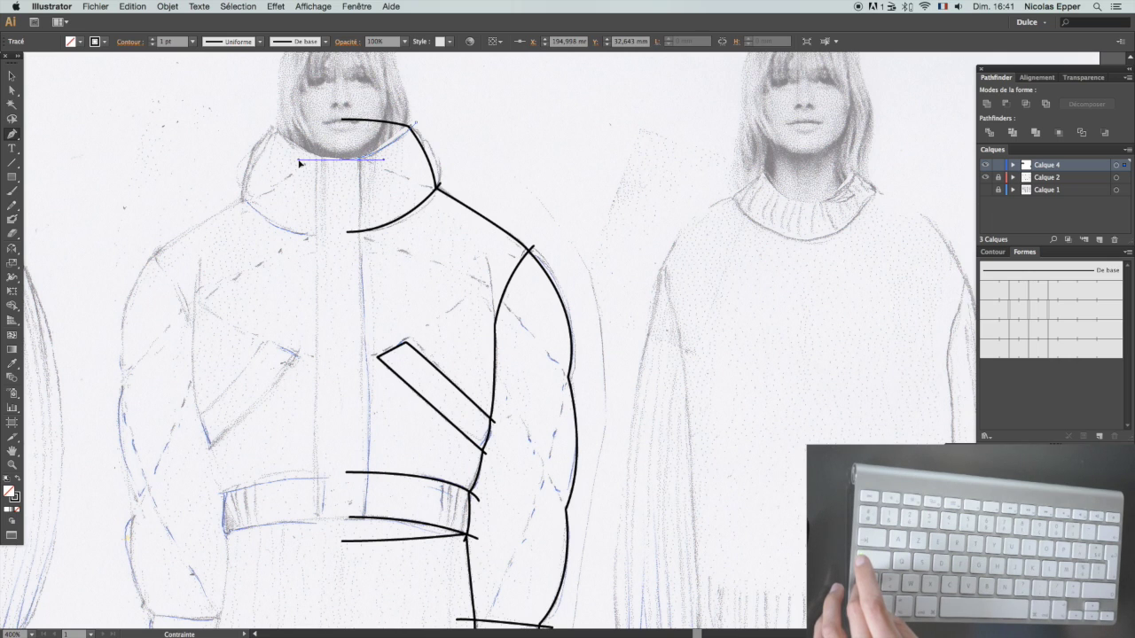
{"action": "left_click_drag", "start_coordinate": [299, 162], "coordinate": [299, 163]}
{"action": "key", "text": "a"}
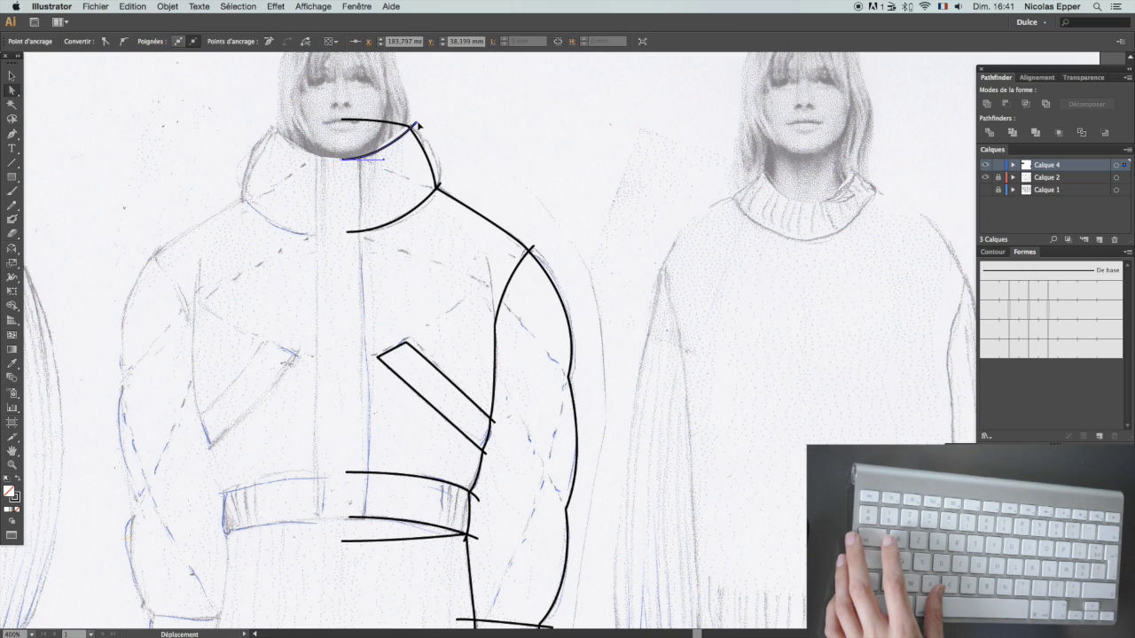
Step: Draw a curved quilting line about 36 mm tall on the sleeve, from the upper notch of its outer edge down to the cuff
{"action": "scroll", "coordinate": [474, 149], "scroll_direction": "down", "scroll_amount": 2}
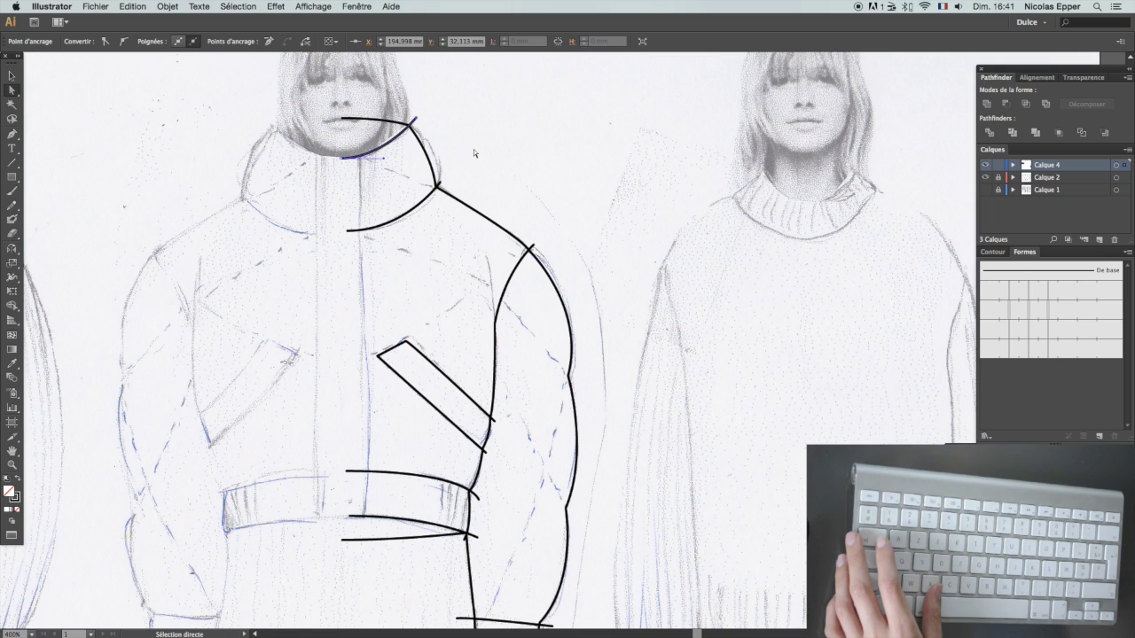
{"action": "key", "text": "p"}
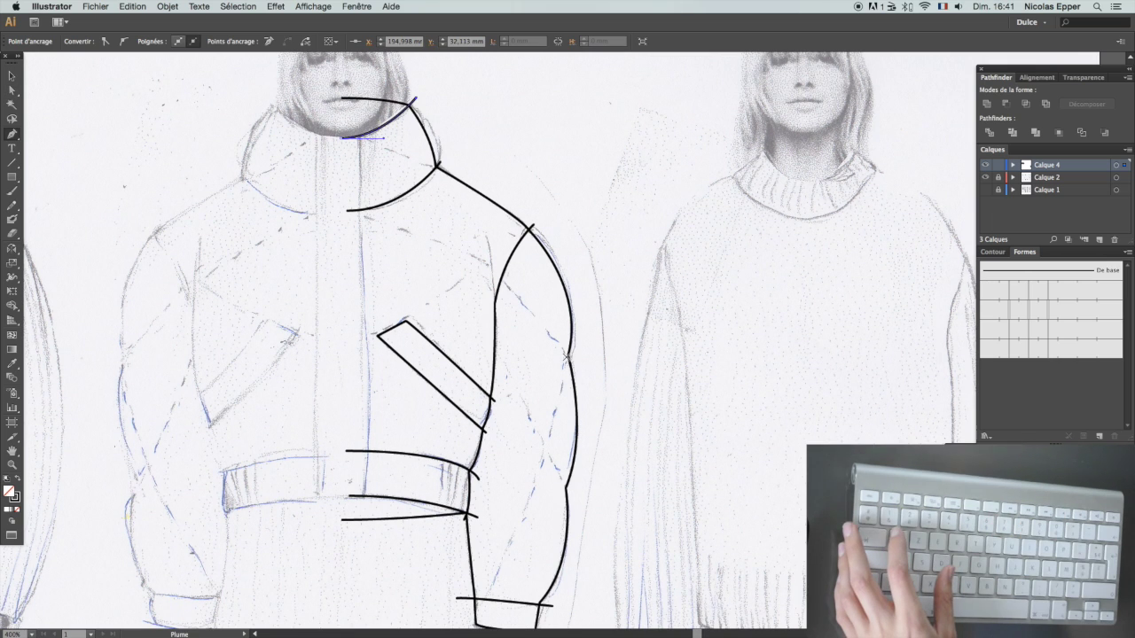
{"action": "scroll", "coordinate": [568, 355], "scroll_direction": "down", "scroll_amount": 1}
{"action": "scroll", "coordinate": [570, 352], "scroll_direction": "down", "scroll_amount": 2}
{"action": "key", "text": "Escape"}
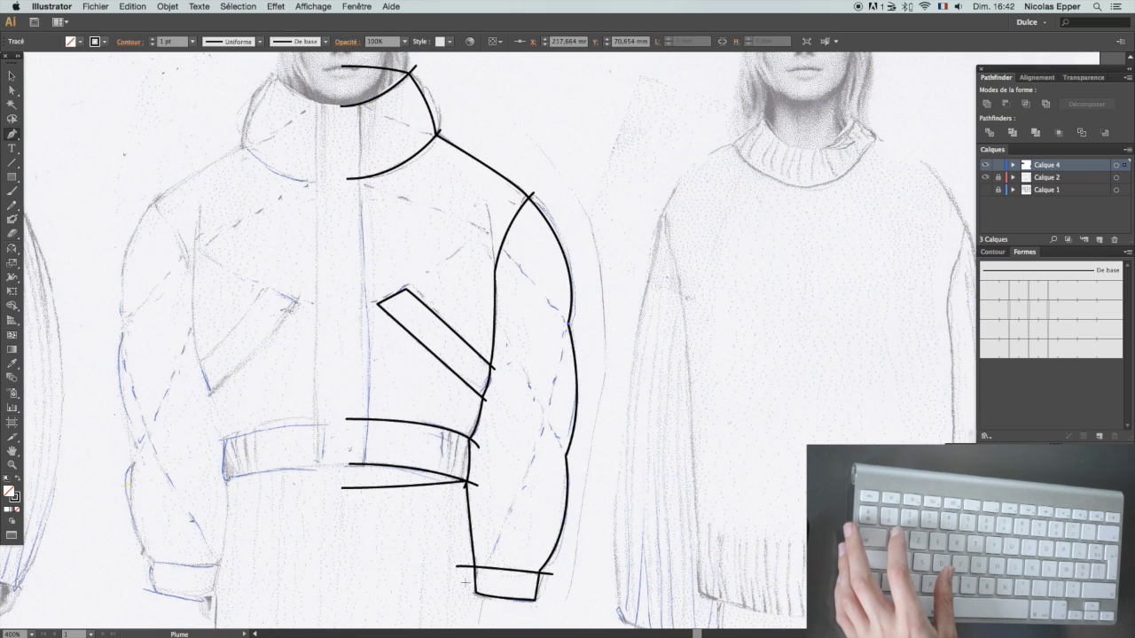
{"action": "left_click", "coordinate": [567, 325]}
{"action": "left_click_drag", "start_coordinate": [485, 567], "coordinate": [447, 615]}
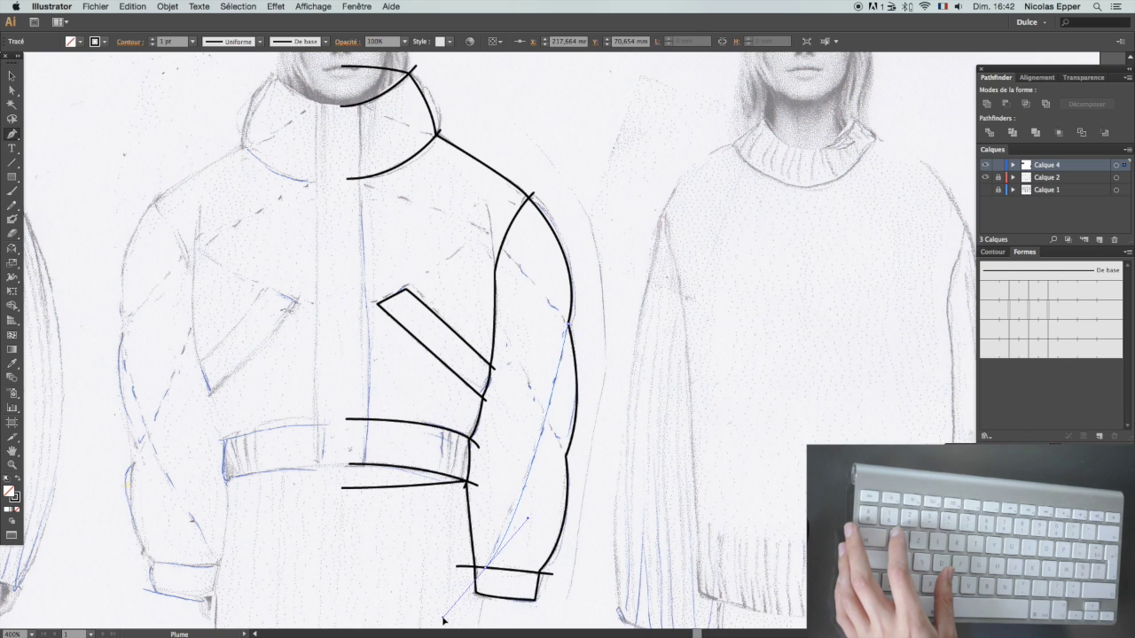
{"action": "scroll", "coordinate": [443, 619], "scroll_direction": "down", "scroll_amount": 10}
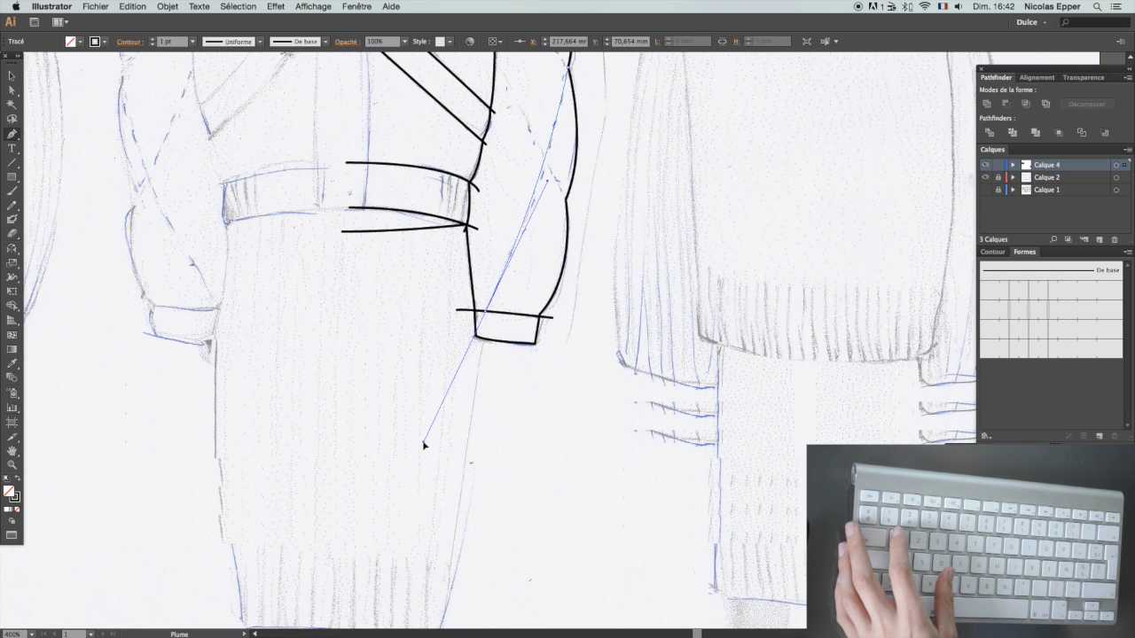
{"action": "left_click_drag", "start_coordinate": [426, 441], "coordinate": [418, 436]}
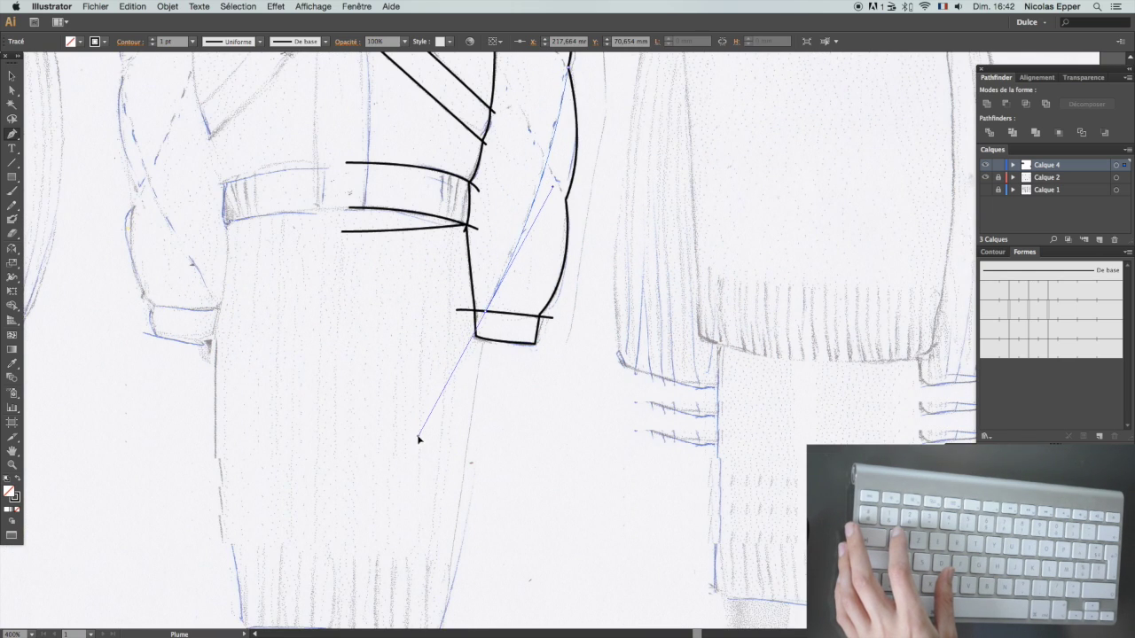
Step: Set the sleeve quilting line's stroke to 0.25 pt, dashed with a 1 pt dash and a 1 pt gap
{"action": "left_click", "coordinate": [992, 252]}
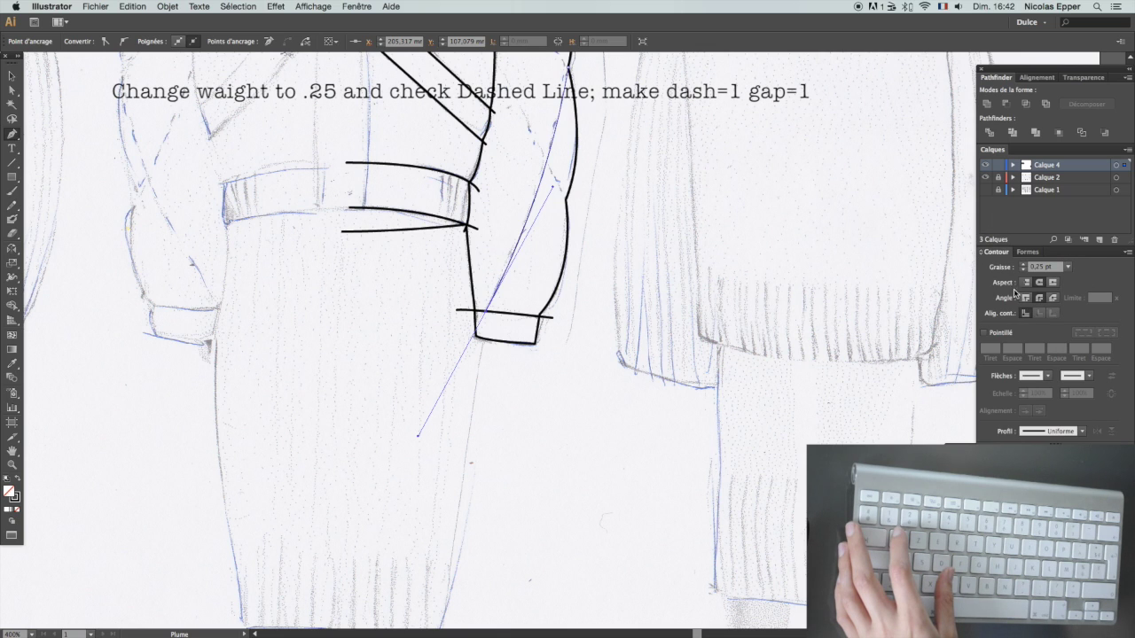
{"action": "left_click", "coordinate": [984, 333]}
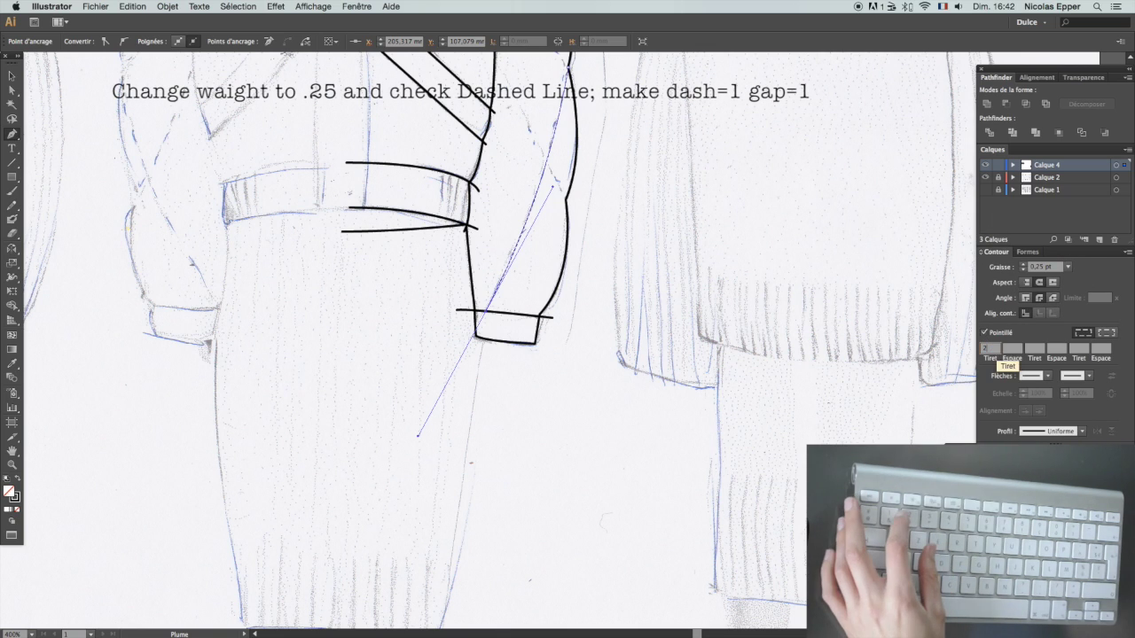
{"action": "key", "text": "BackSpace"}
{"action": "type", "text": "1"}
{"action": "left_click", "coordinate": [1013, 350]}
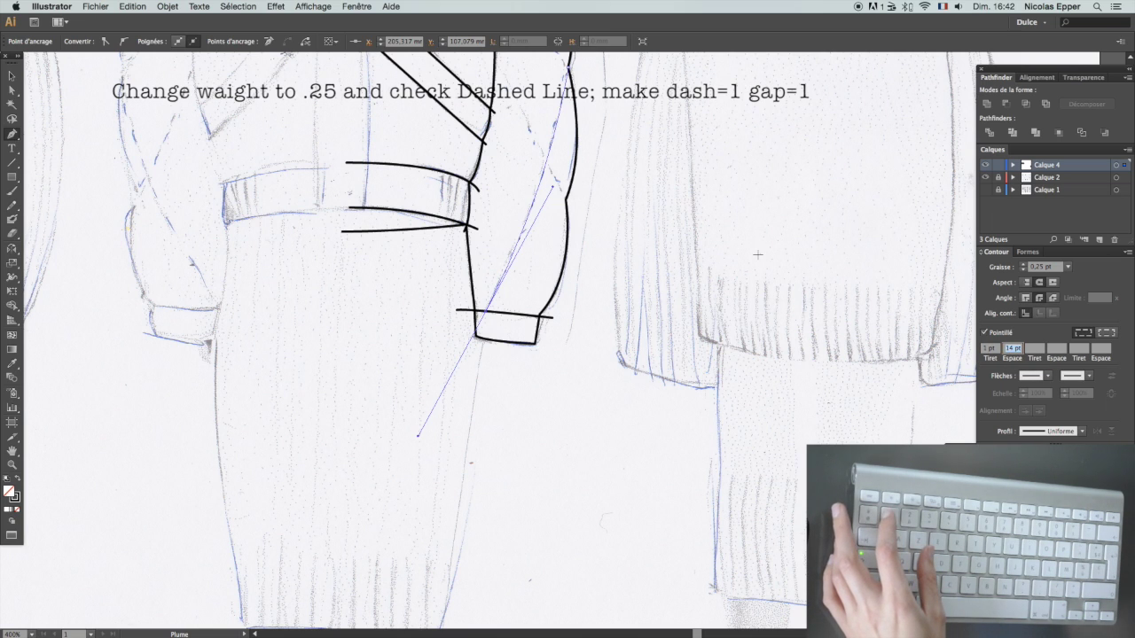
{"action": "key", "text": "Escape"}
{"action": "left_click", "coordinate": [1018, 347]}
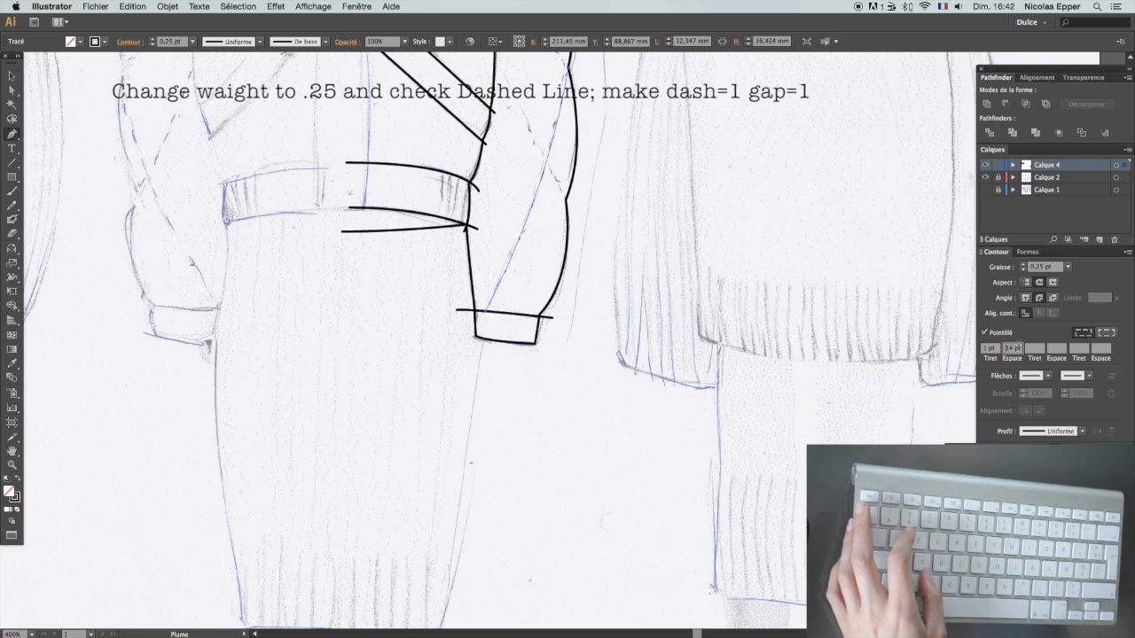
{"action": "type", "text": "1"}
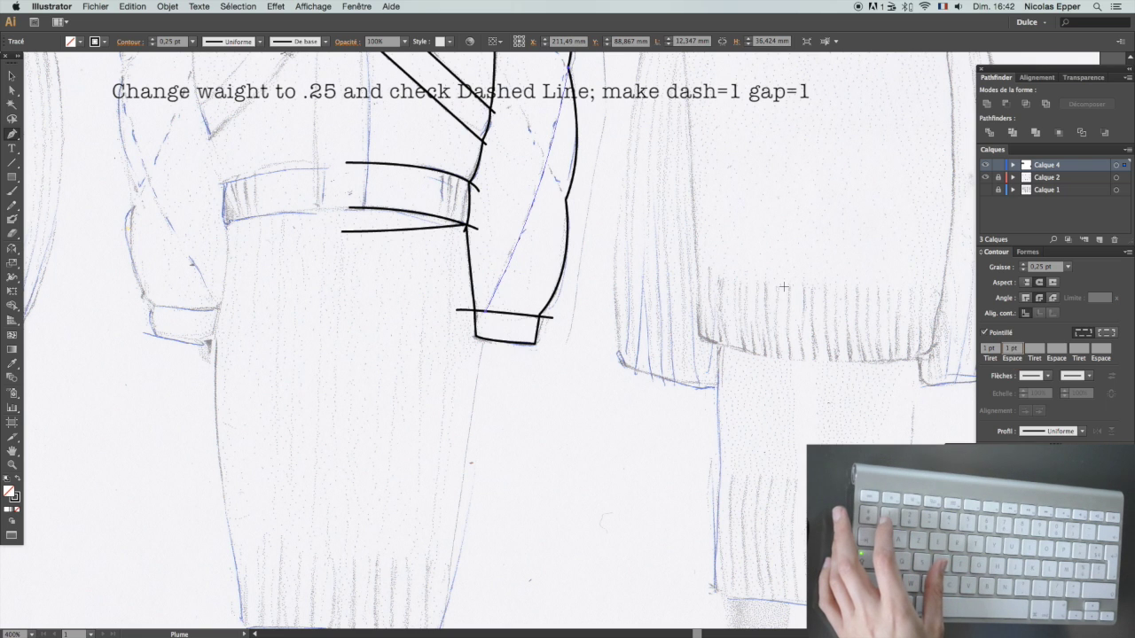
{"action": "key", "text": "Return"}
Step: Draw two straight dashed quilting lines on the sleeve, linking the armhole seam with the outer edge's lower and upper notches
{"action": "scroll", "coordinate": [784, 287], "scroll_direction": "up", "scroll_amount": 5}
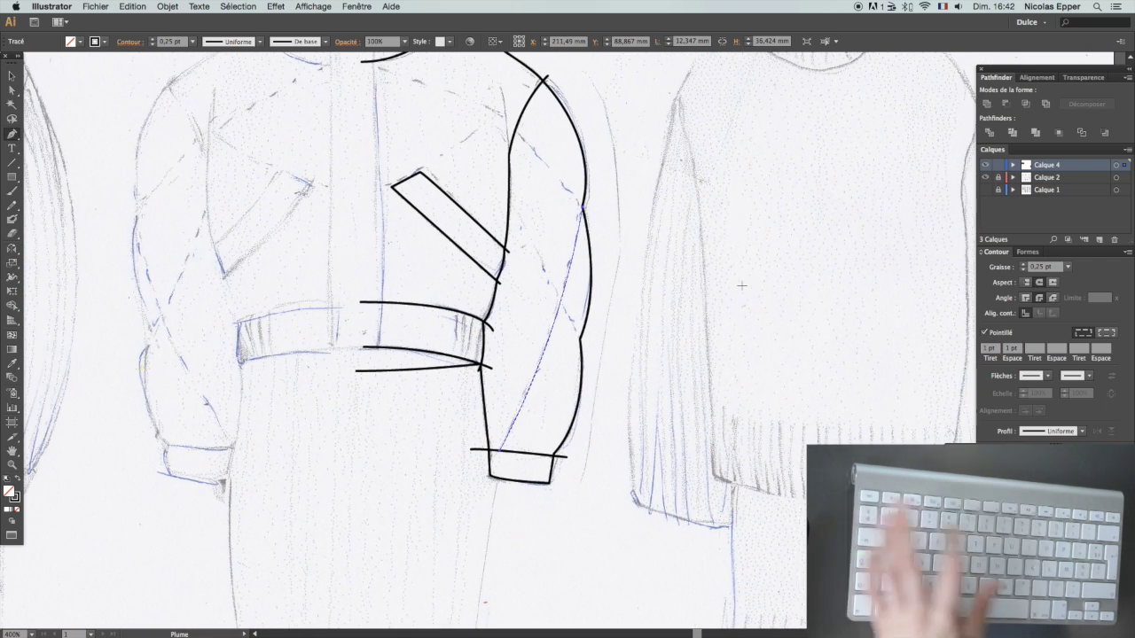
{"action": "left_click", "coordinate": [581, 339]}
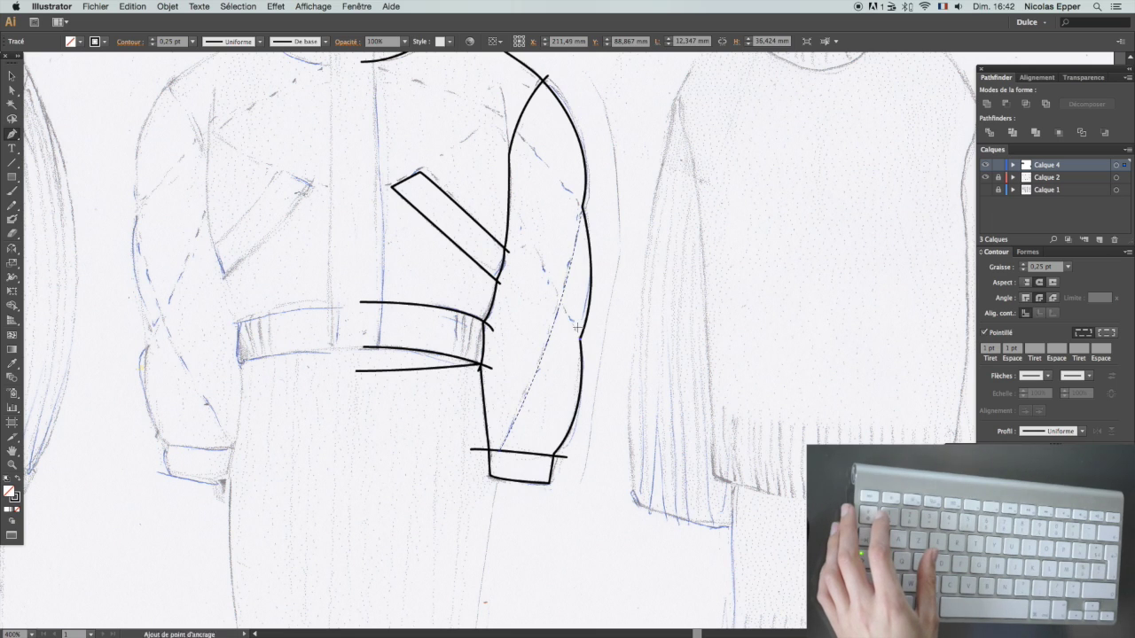
{"action": "left_click", "coordinate": [509, 205]}
{"action": "key", "text": "p"}
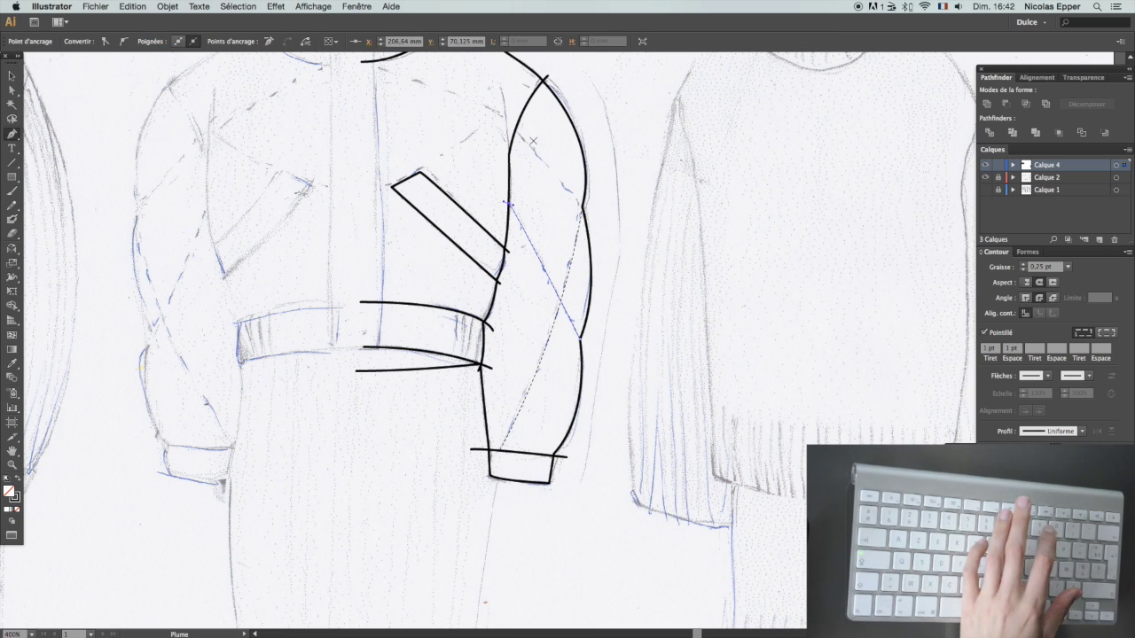
{"action": "left_click", "coordinate": [516, 131]}
{"action": "left_click", "coordinate": [576, 208], "text": "super"}
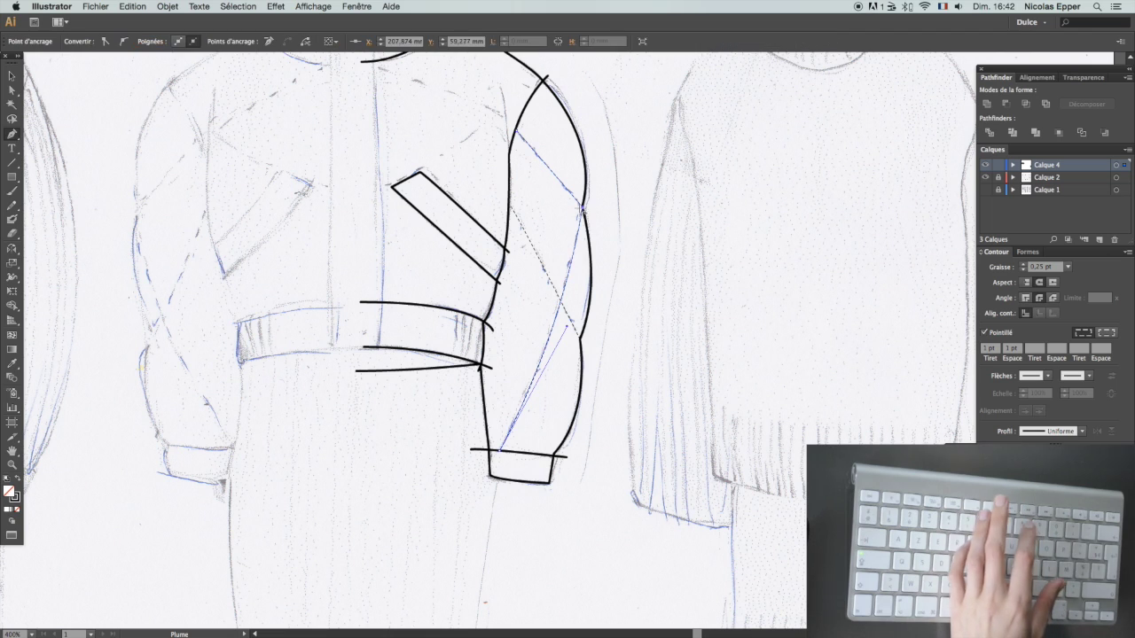
Step: Draw a gently curved dashed quilting line across the upper chest, from centre front below the collar to near the armhole
{"action": "left_click", "coordinate": [365, 66]}
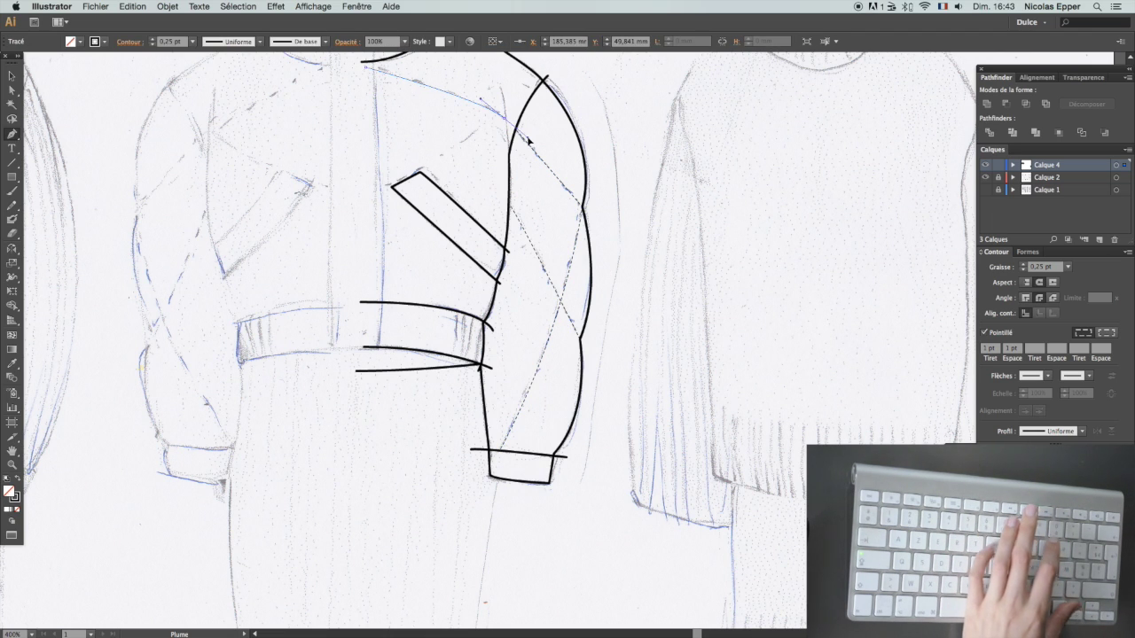
{"action": "left_click", "coordinate": [493, 111], "text": "super"}
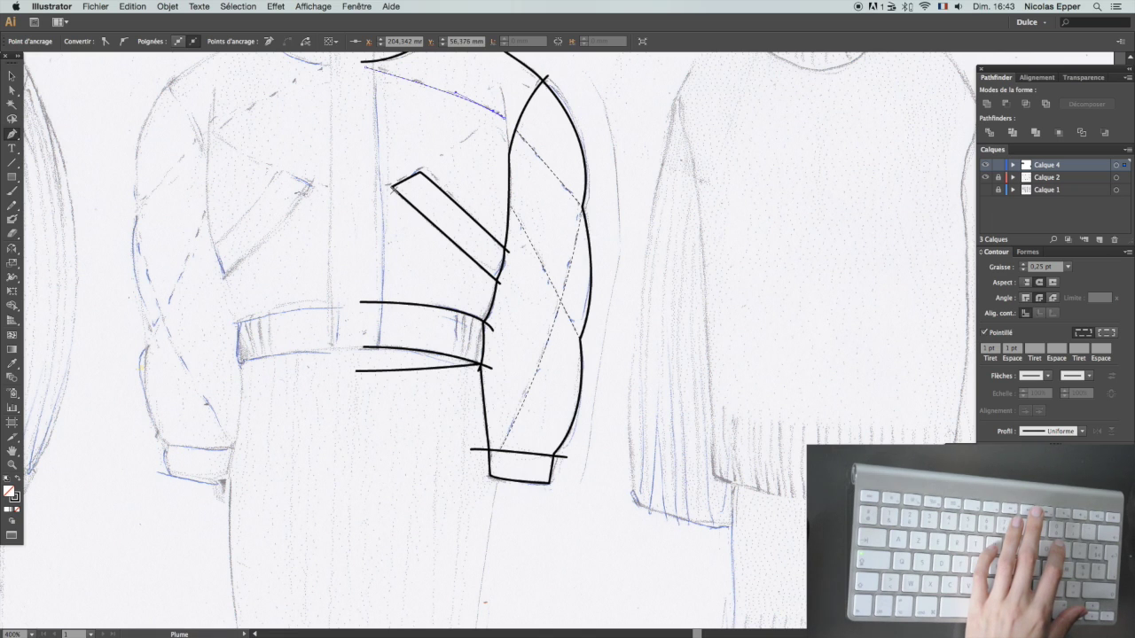
{"action": "left_click", "coordinate": [355, 191], "text": "super"}
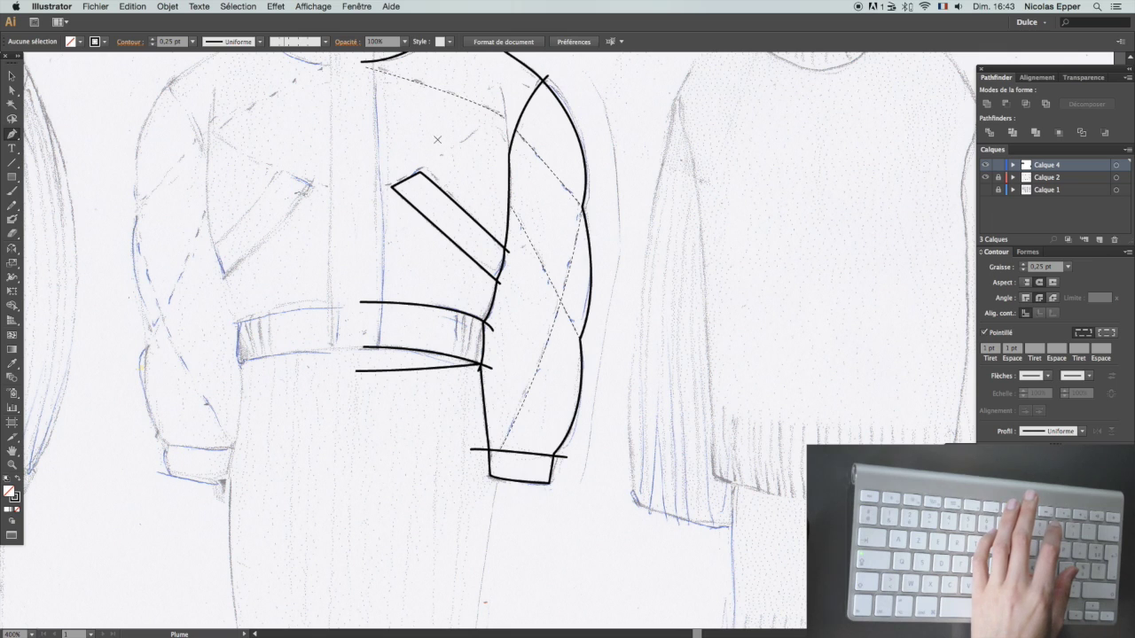
Step: Draw the lower chest quilting curve from the upper line's armhole end down past the pocket, and adjust its anchor at centre front
{"action": "left_click", "coordinate": [495, 112]}
{"action": "left_click_drag", "start_coordinate": [390, 186], "coordinate": [451, 166]}
{"action": "mouse_move", "coordinate": [287, 217]}
{"action": "left_mouse_down"}
{"action": "mouse_move", "coordinate": [278, 202]}
{"action": "mouse_move", "coordinate": [303, 215]}
{"action": "left_mouse_up"}
{"action": "key", "text": "a"}
{"action": "left_click_drag", "start_coordinate": [369, 193], "coordinate": [363, 203]}
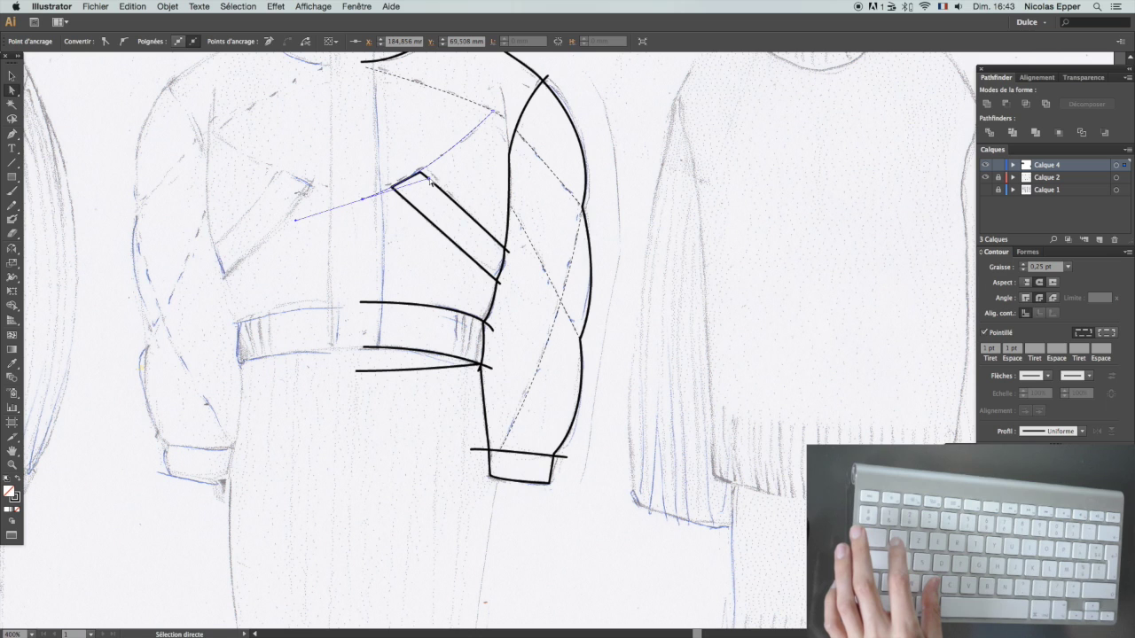
Step: Draw a dashed quilting line across the collar from the front opening to the outer corner at the shoulder
{"action": "scroll", "coordinate": [431, 176], "scroll_direction": "up", "scroll_amount": 3}
{"action": "key", "text": "p"}
{"action": "scroll", "coordinate": [456, 375], "scroll_direction": "up", "scroll_amount": 1}
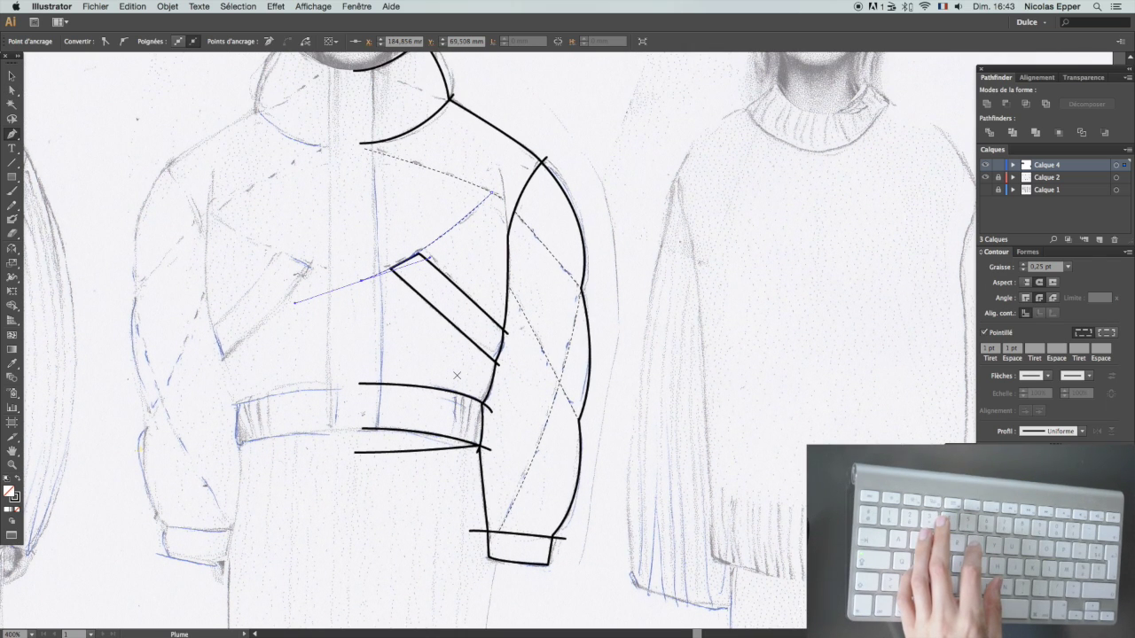
{"action": "scroll", "coordinate": [455, 375], "scroll_direction": "up", "scroll_amount": 3}
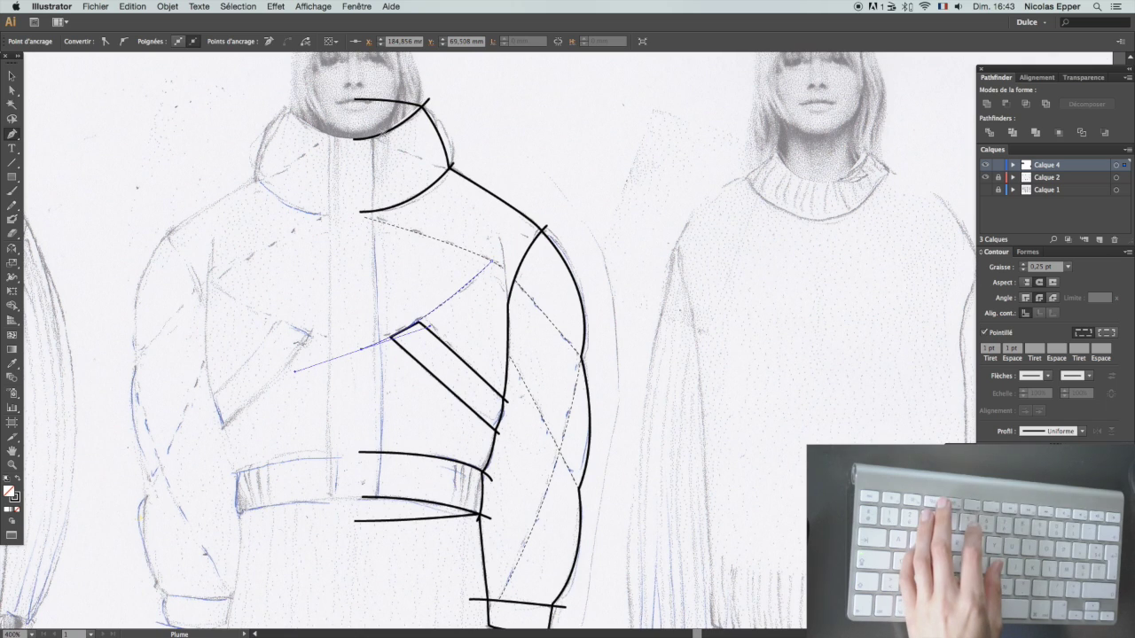
{"action": "left_click", "coordinate": [372, 139]}
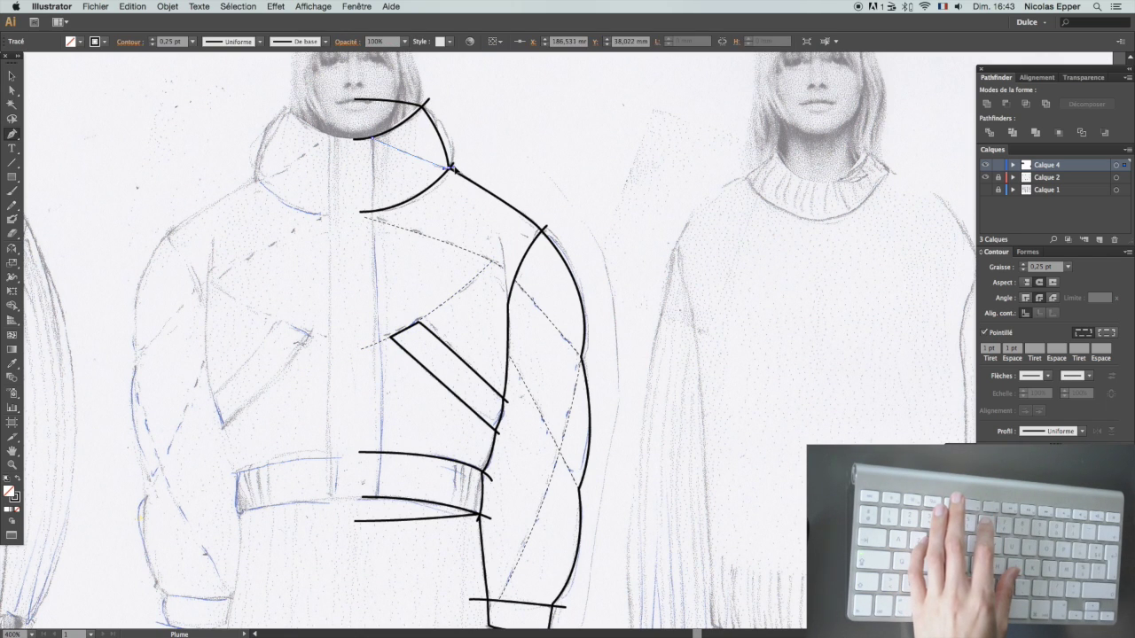
{"action": "left_click_drag", "start_coordinate": [450, 169], "coordinate": [457, 168]}
Step: Draw a vertical seam across the waistband where the ribbing starts, and copy the waistband edge's solid 1 pt stroke onto it
{"action": "scroll", "coordinate": [486, 190], "scroll_direction": "down", "scroll_amount": 2}
{"action": "key", "text": "p"}
{"action": "left_click", "coordinate": [462, 429]}
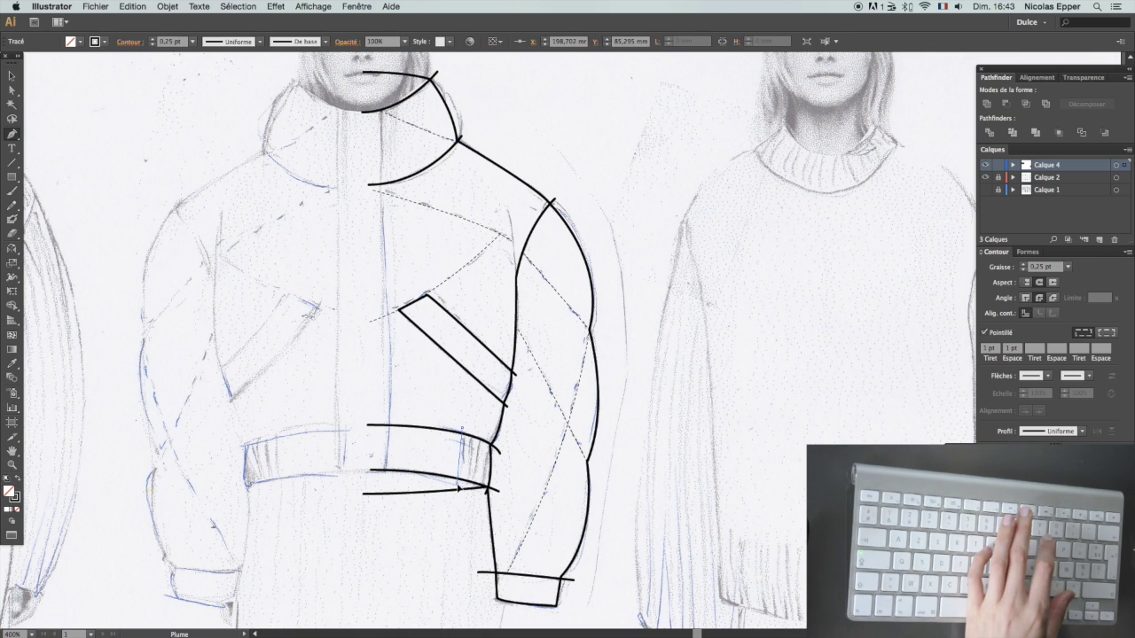
{"action": "key", "text": "i"}
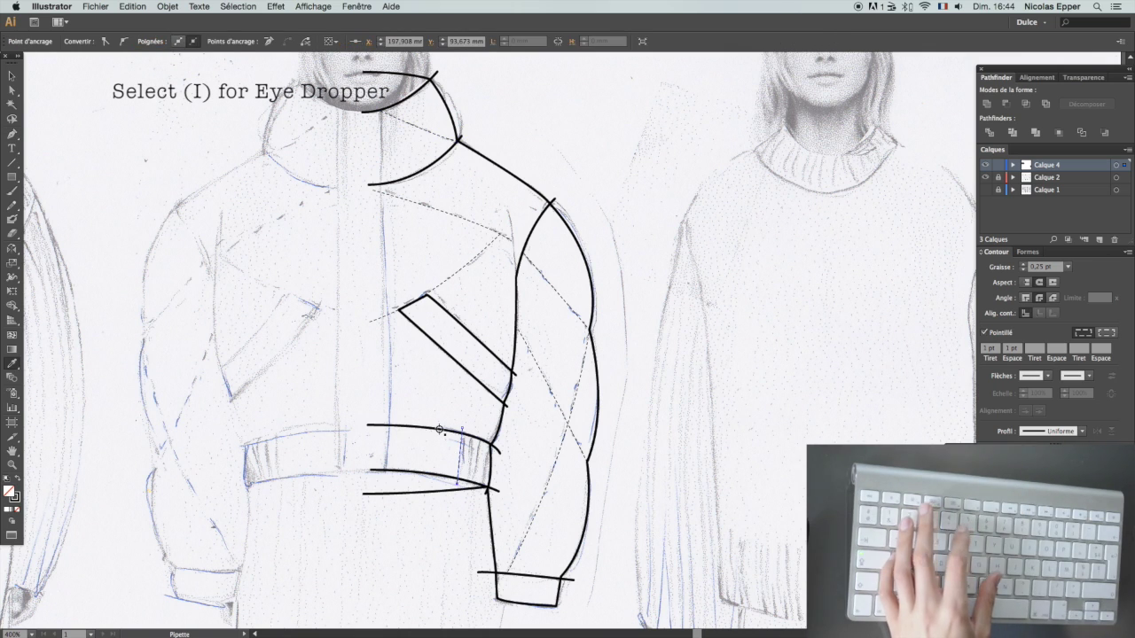
{"action": "left_click", "coordinate": [440, 429]}
{"action": "key", "text": "a"}
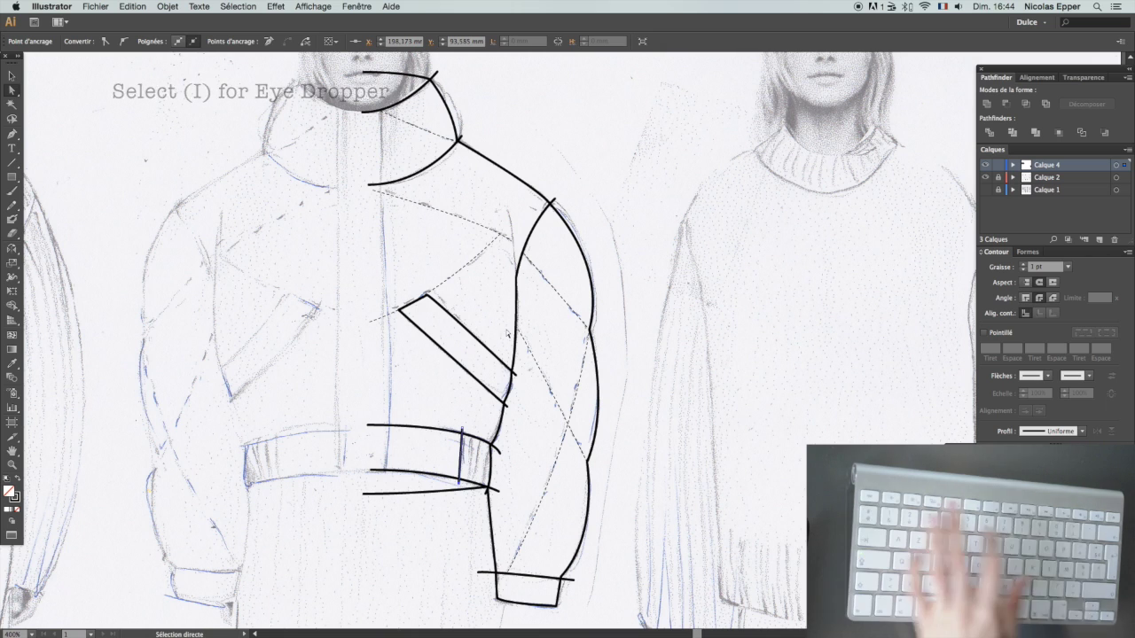
Step: Draw a short fold line about 10 mm tall upward from the bend in the armhole seam, and give it a tapered width profile
{"action": "key", "text": "p"}
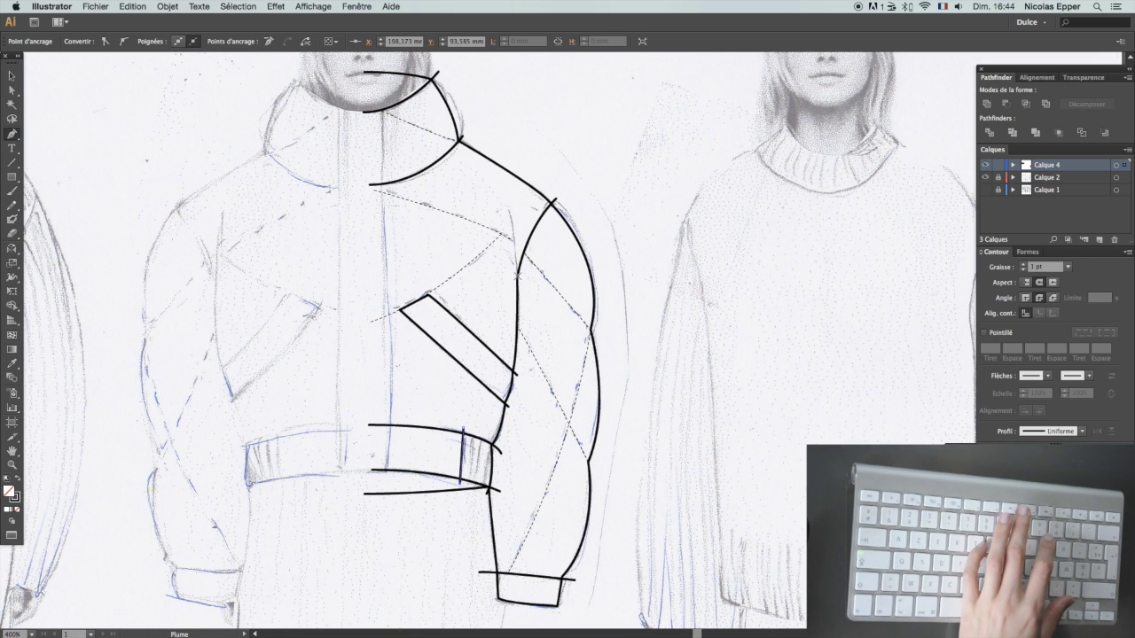
{"action": "left_click", "coordinate": [518, 277]}
{"action": "key", "text": "a"}
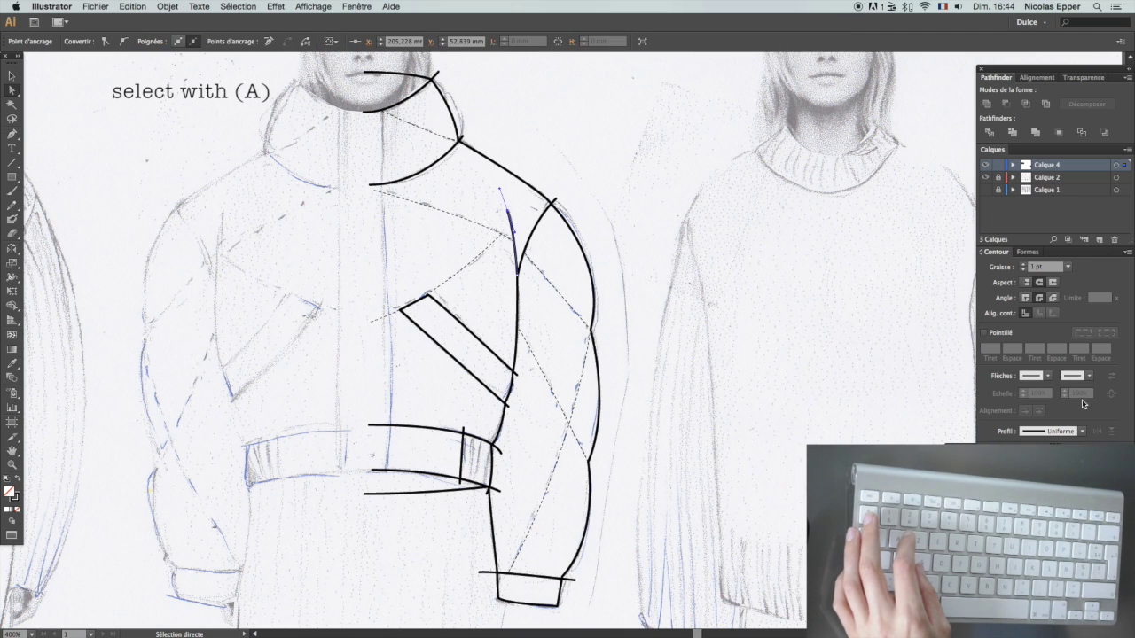
{"action": "left_click", "coordinate": [1080, 431]}
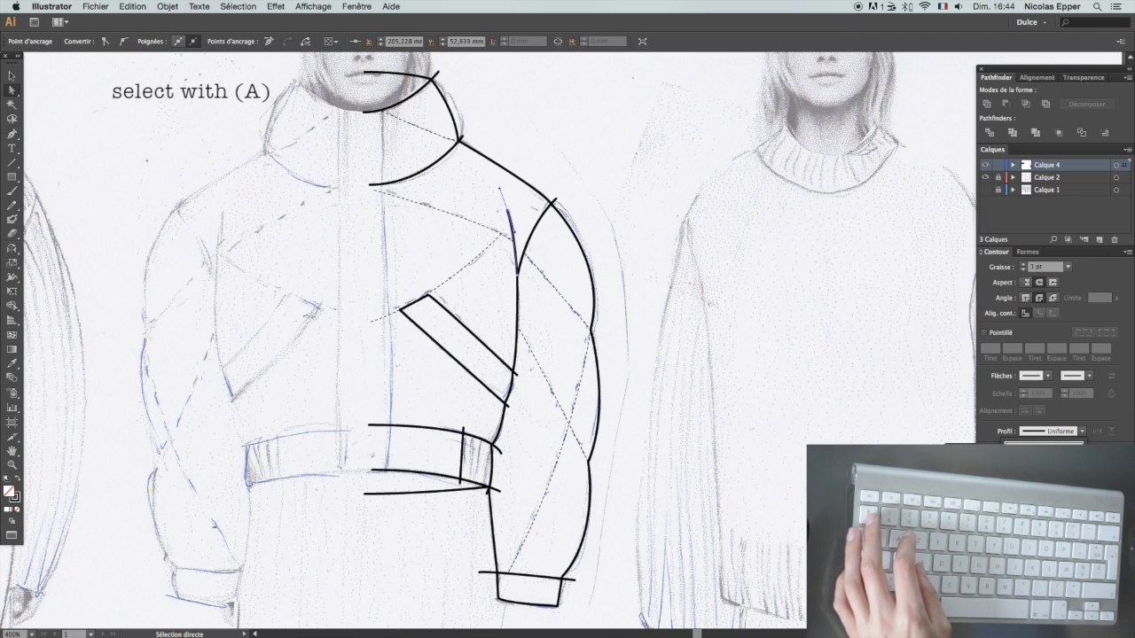
{"action": "left_click", "coordinate": [1045, 509]}
{"action": "left_click", "coordinate": [802, 393]}
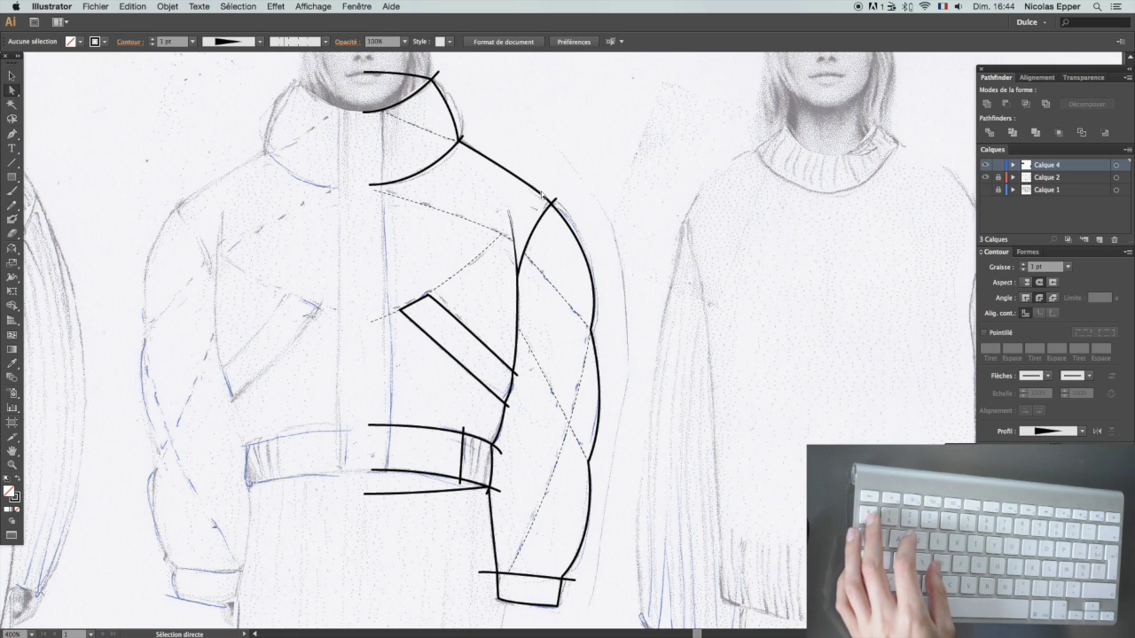
Step: Try a width profile that swells in the middle on the short fold line, and undo it
{"action": "left_click", "coordinate": [510, 215]}
{"action": "left_click", "coordinate": [1081, 432]}
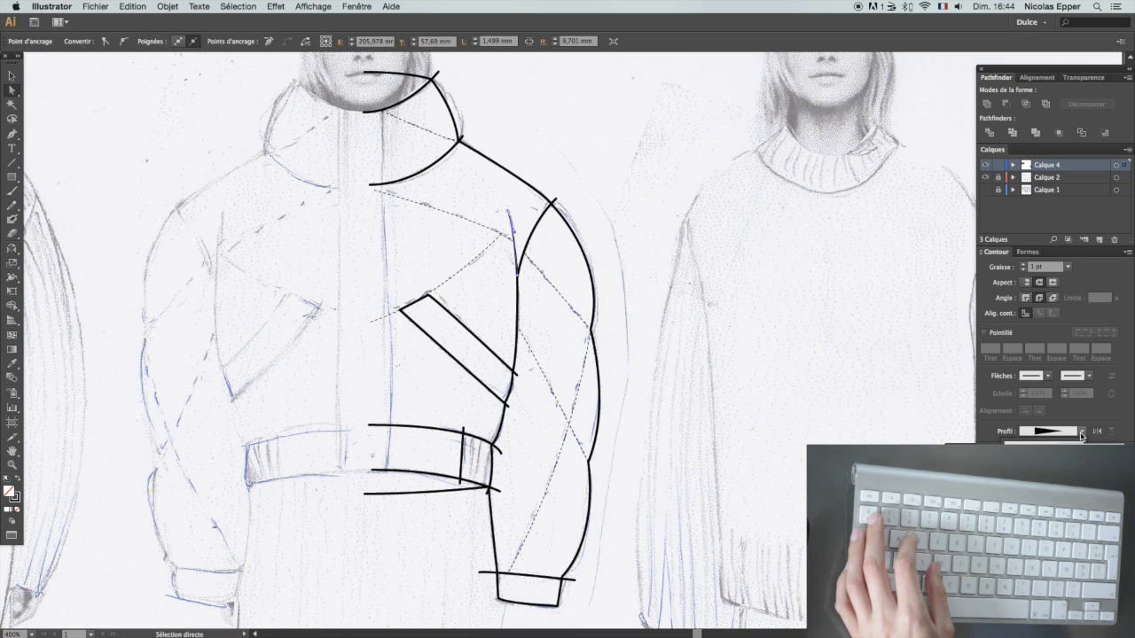
{"action": "left_click", "coordinate": [1045, 467]}
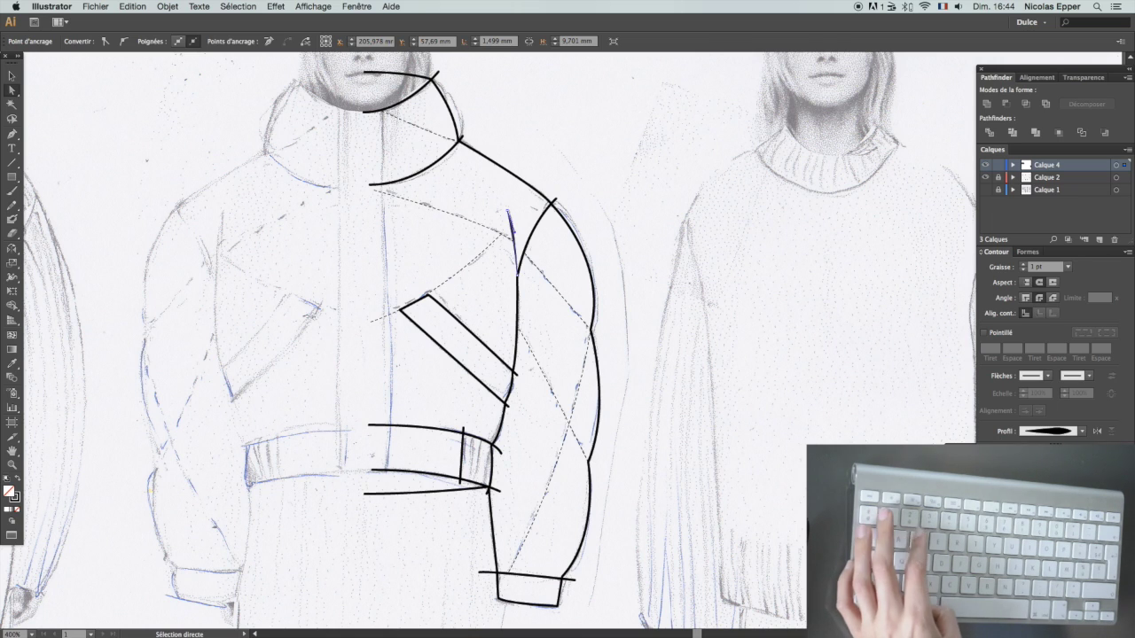
{"action": "key", "text": "super+z"}
{"action": "left_click", "coordinate": [1080, 437]}
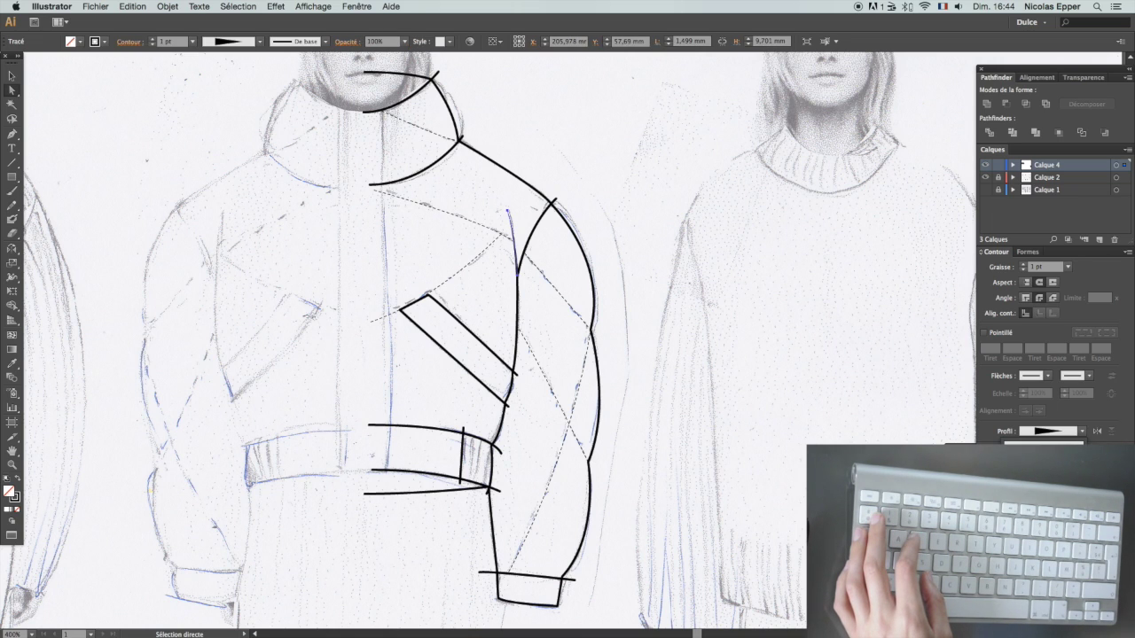
{"action": "left_click", "coordinate": [1045, 470]}
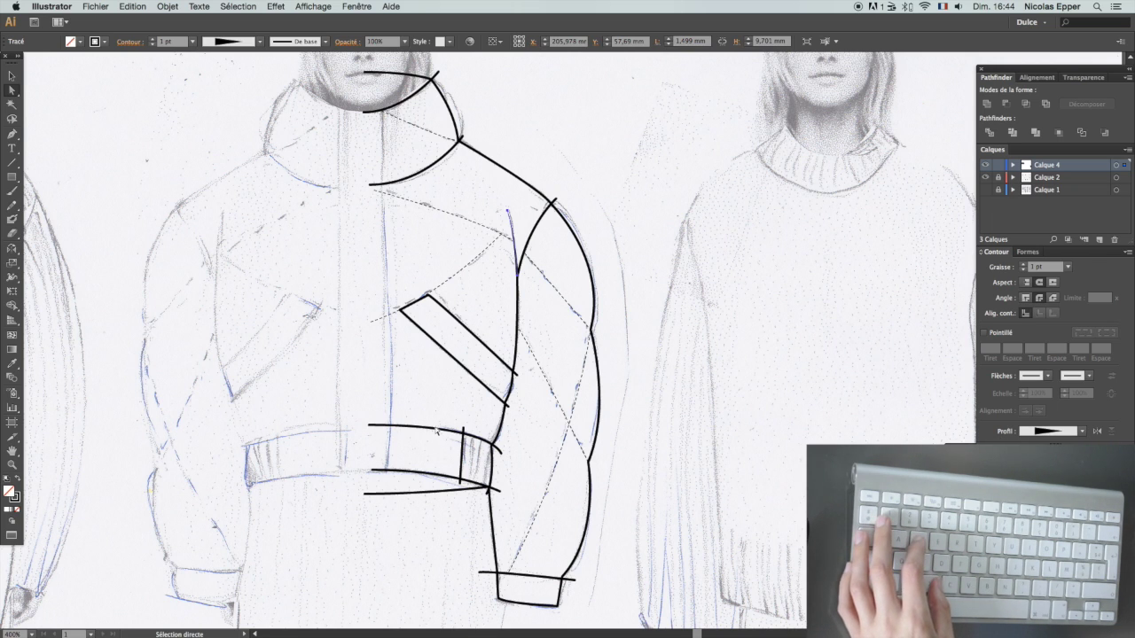
Step: Reshape the waistband's upper edge with its centre-front handle kept horizontal, and deselect the path
{"action": "left_click_drag", "start_coordinate": [435, 421], "coordinate": [473, 446]}
{"action": "left_click", "coordinate": [503, 457], "text": "shift"}
{"action": "mouse_move", "coordinate": [493, 425]}
{"action": "left_mouse_down"}
{"action": "mouse_move", "coordinate": [461, 427]}
{"action": "mouse_move", "coordinate": [482, 426]}
{"action": "left_mouse_up"}
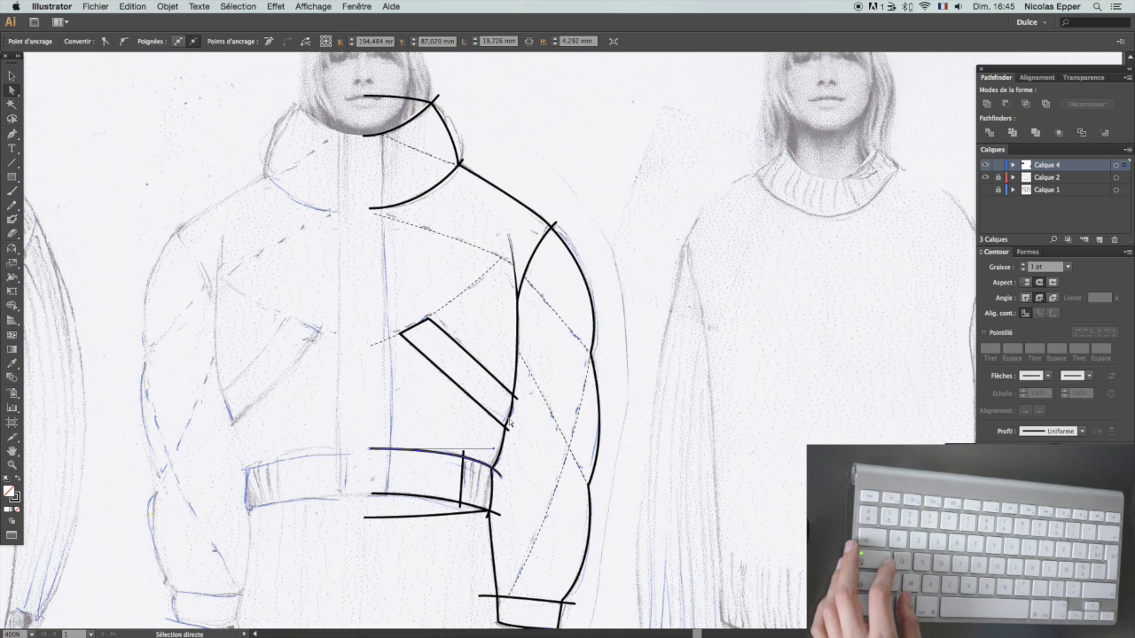
{"action": "scroll", "coordinate": [491, 180], "scroll_direction": "up", "scroll_amount": 1}
{"action": "key", "text": "super+shift+a"}
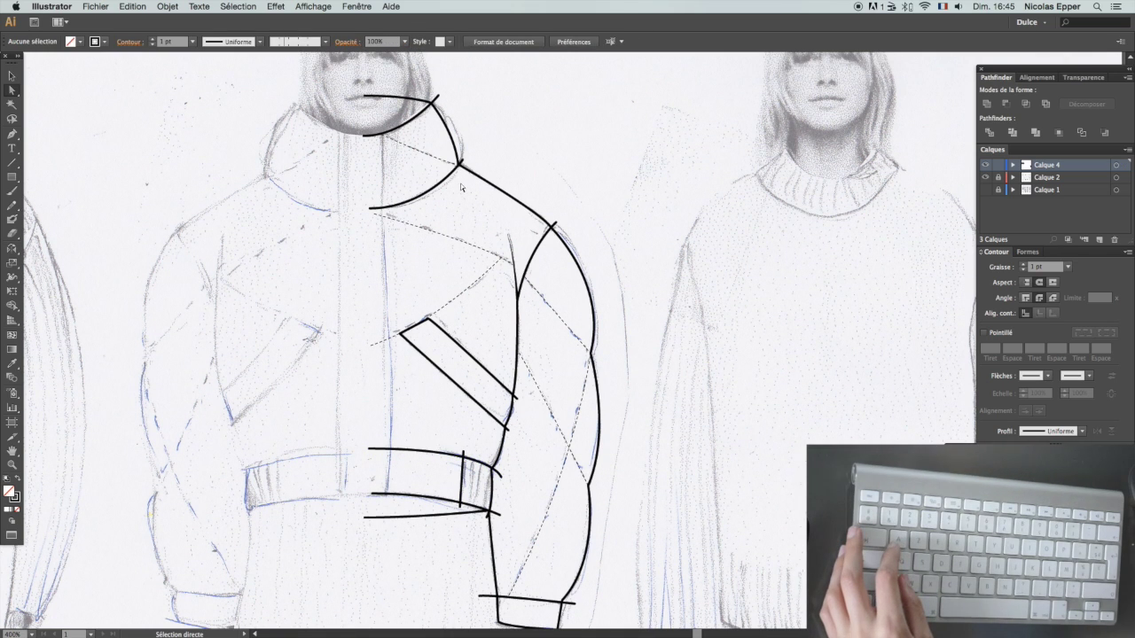
Step: Line up the centre-front endpoints of the jacket outline and the inner collar line vertically, then clear the selection
{"action": "scroll", "coordinate": [453, 166], "scroll_direction": "down", "scroll_amount": 3}
{"action": "scroll", "coordinate": [453, 166], "scroll_direction": "left", "scroll_amount": 2}
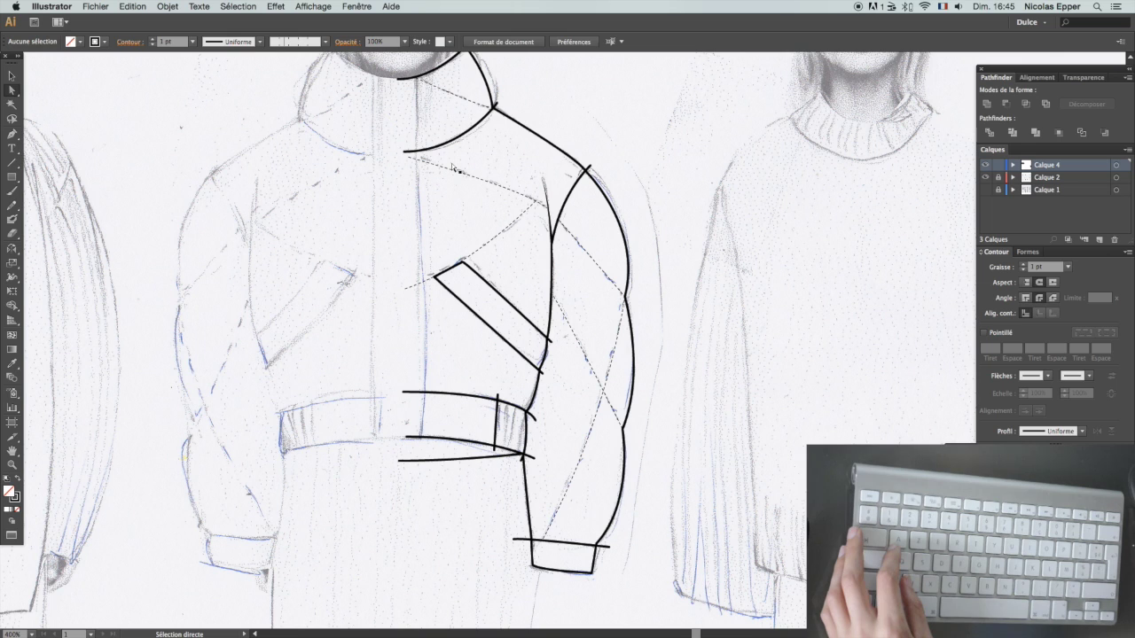
{"action": "scroll", "coordinate": [454, 166], "scroll_direction": "up", "scroll_amount": 2}
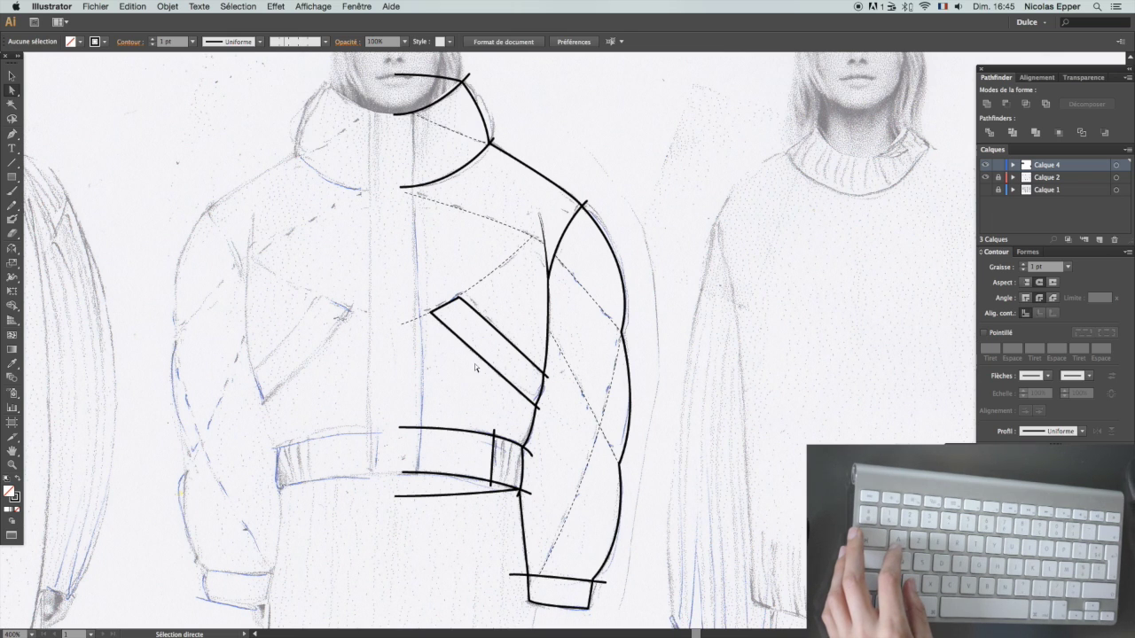
{"action": "left_click_drag", "start_coordinate": [363, 64], "coordinate": [404, 523]}
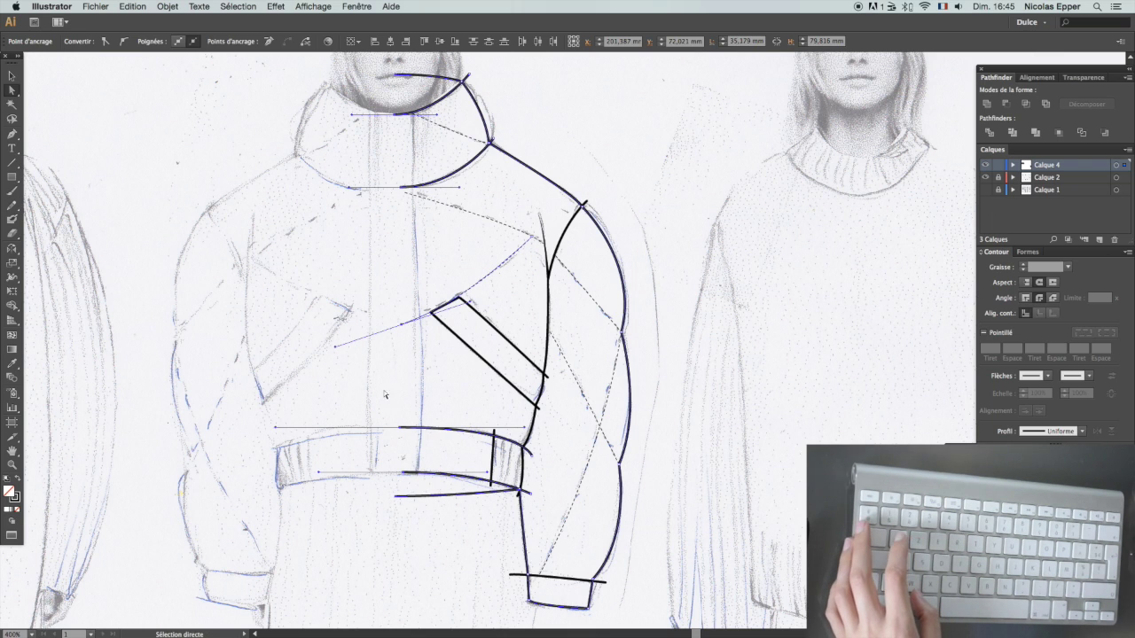
{"action": "left_click", "coordinate": [309, 84]}
{"action": "left_click_drag", "start_coordinate": [376, 65], "coordinate": [396, 542]}
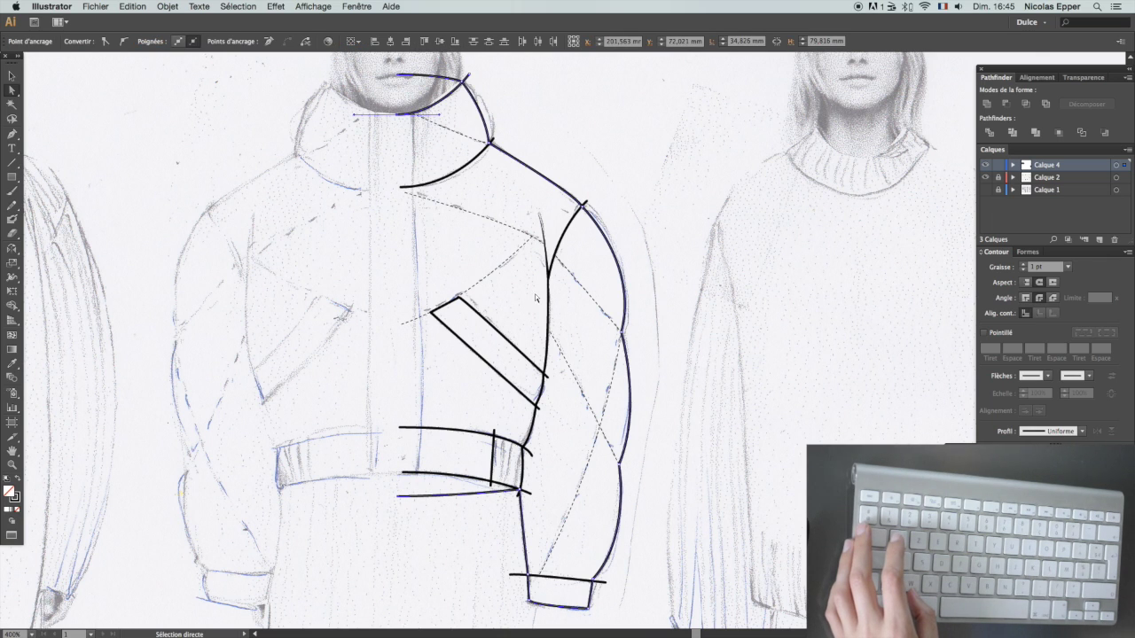
{"action": "left_click", "coordinate": [376, 71]}
Step: Nudge the centre-front end of the inner collar line slightly upward and deselect it
{"action": "left_click_drag", "start_coordinate": [365, 99], "coordinate": [424, 135]}
{"action": "key", "text": "Up"}
{"action": "left_click", "coordinate": [377, 89]}
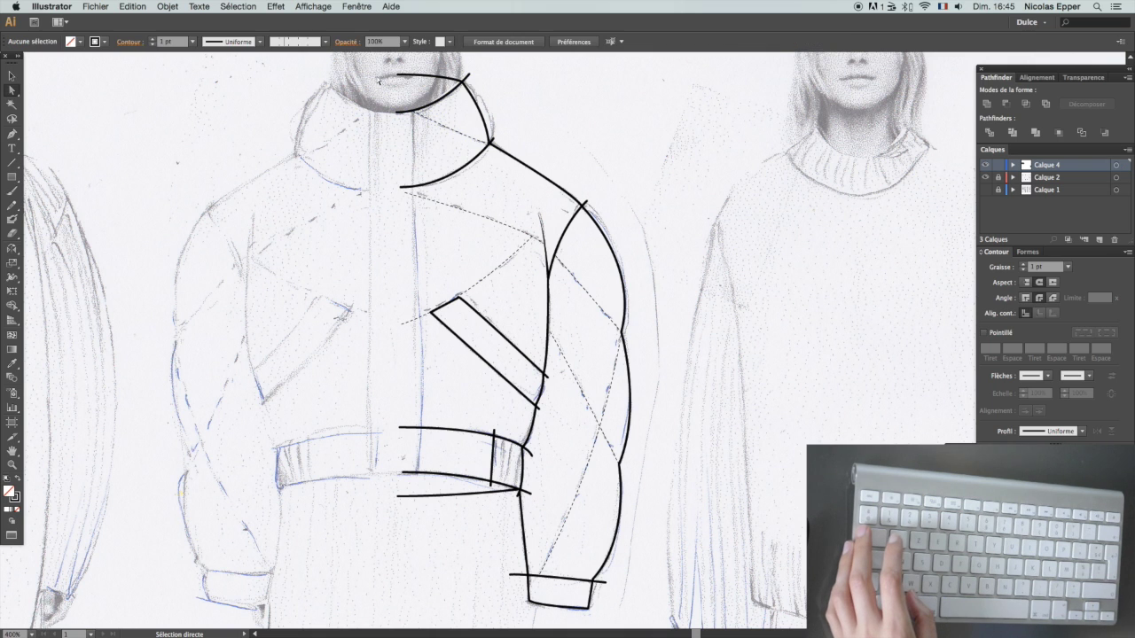
Step: Reflect a copy of the whole half jacket across a vertical axis at centre front and nudge it right to meet the original
{"action": "key", "text": "super+minus"}
{"action": "left_click_drag", "start_coordinate": [383, 102], "coordinate": [653, 573]}
{"action": "key", "text": "o"}
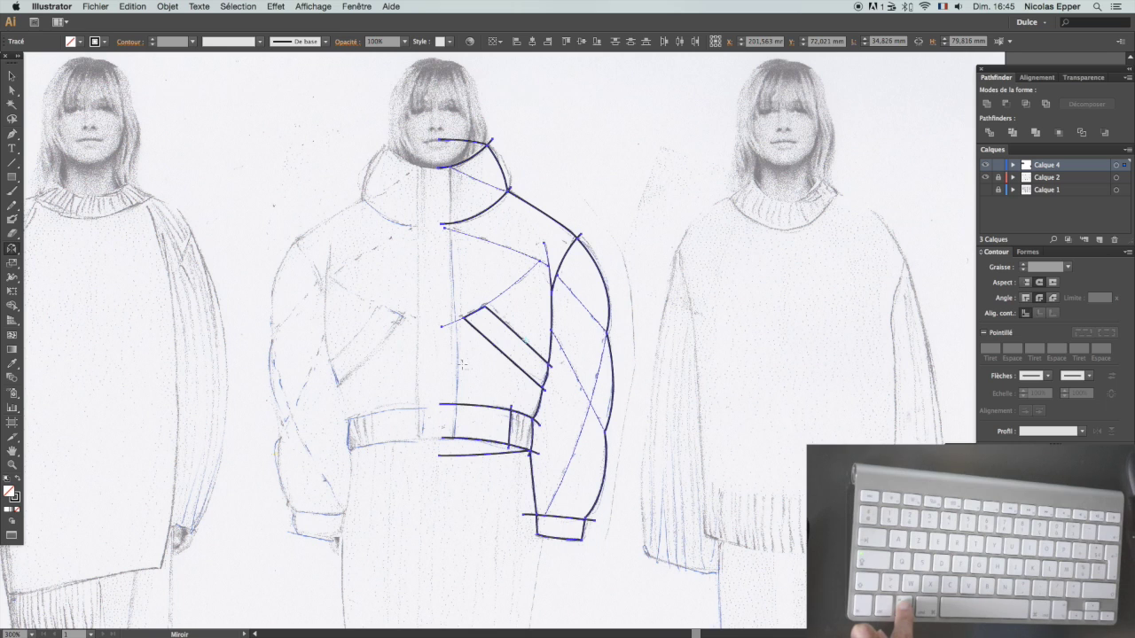
{"action": "left_click", "coordinate": [441, 149], "text": "alt"}
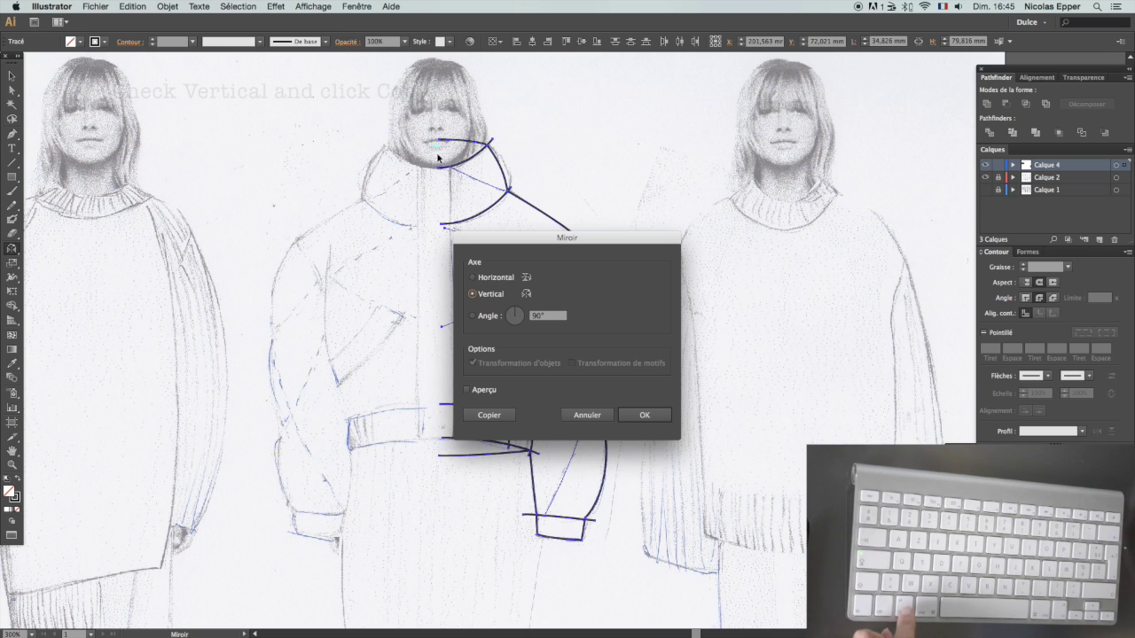
{"action": "left_click", "coordinate": [472, 421]}
{"action": "scroll", "coordinate": [472, 421], "scroll_direction": "left", "scroll_amount": 2}
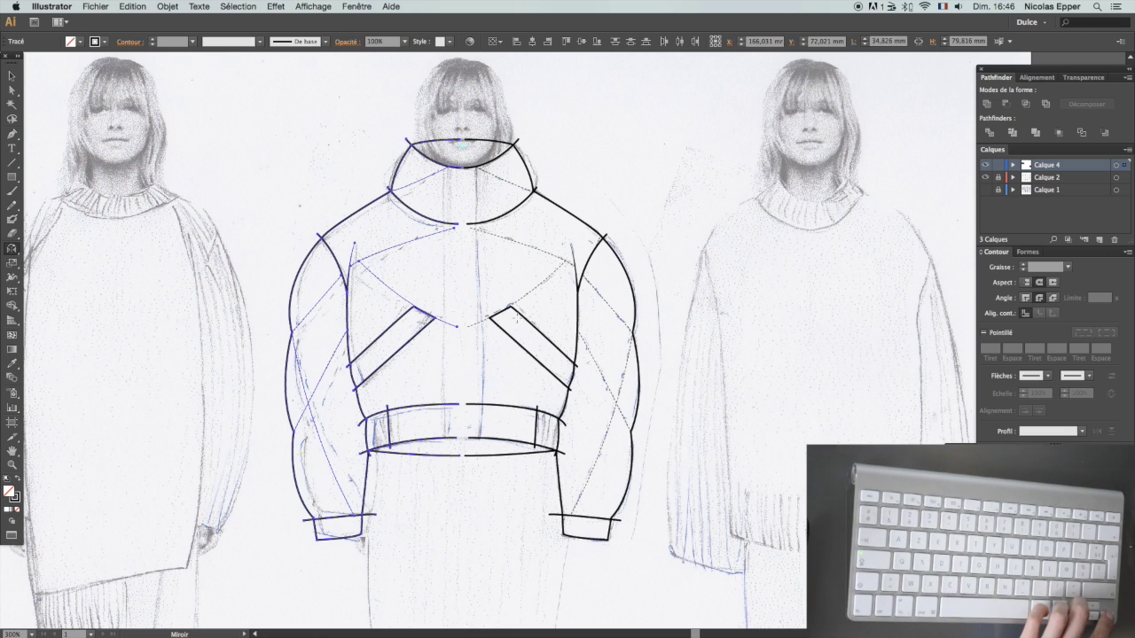
{"action": "key", "text": "Right"}
Step: Join the mirrored halves of the collar's top edge, inner neckline and base seam at centre front
{"action": "key", "text": "a"}
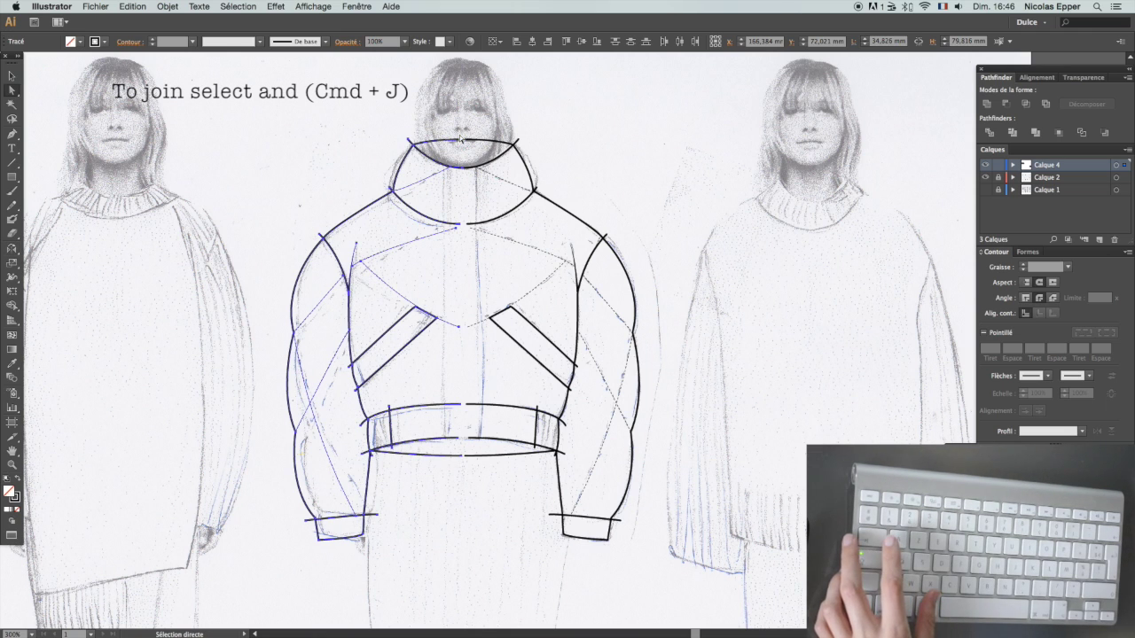
{"action": "key", "text": "super+j"}
{"action": "mouse_move", "coordinate": [455, 131]}
{"action": "left_mouse_down"}
{"action": "mouse_move", "coordinate": [471, 149]}
{"action": "mouse_move", "coordinate": [470, 177]}
{"action": "left_mouse_up"}
{"action": "key", "text": "super+j"}
{"action": "key", "text": "super+j"}
{"action": "left_click_drag", "start_coordinate": [455, 220], "coordinate": [470, 226]}
{"action": "left_click", "coordinate": [469, 225]}
Step: Join the two halves of the waistband's upper and lower edges and the hem at centre front
{"action": "left_click", "coordinate": [472, 409]}
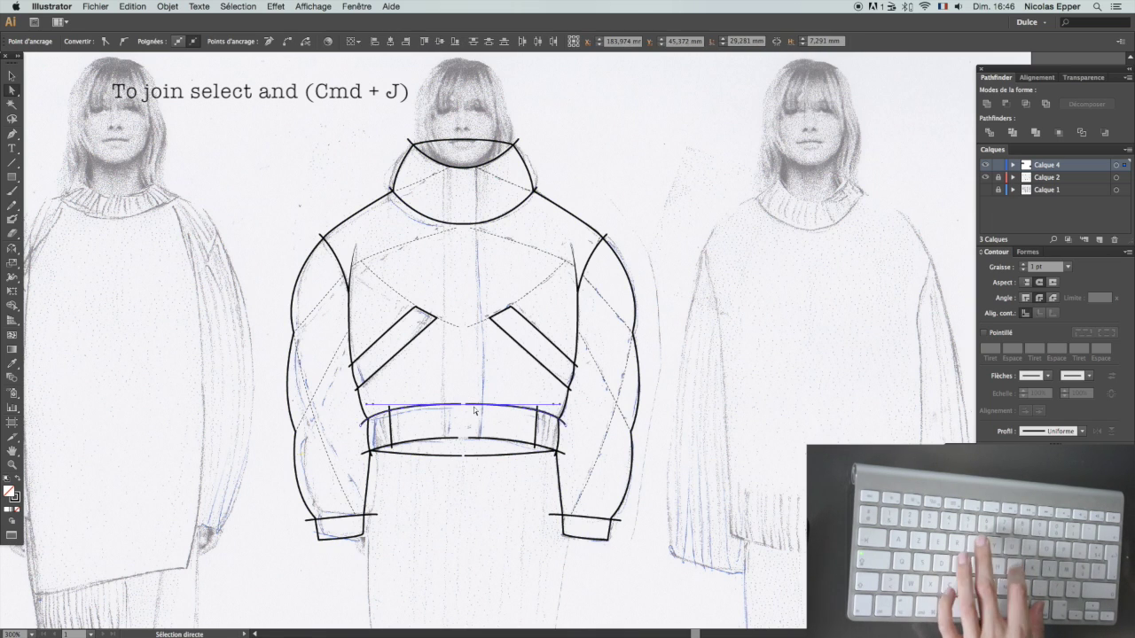
{"action": "key", "text": "v"}
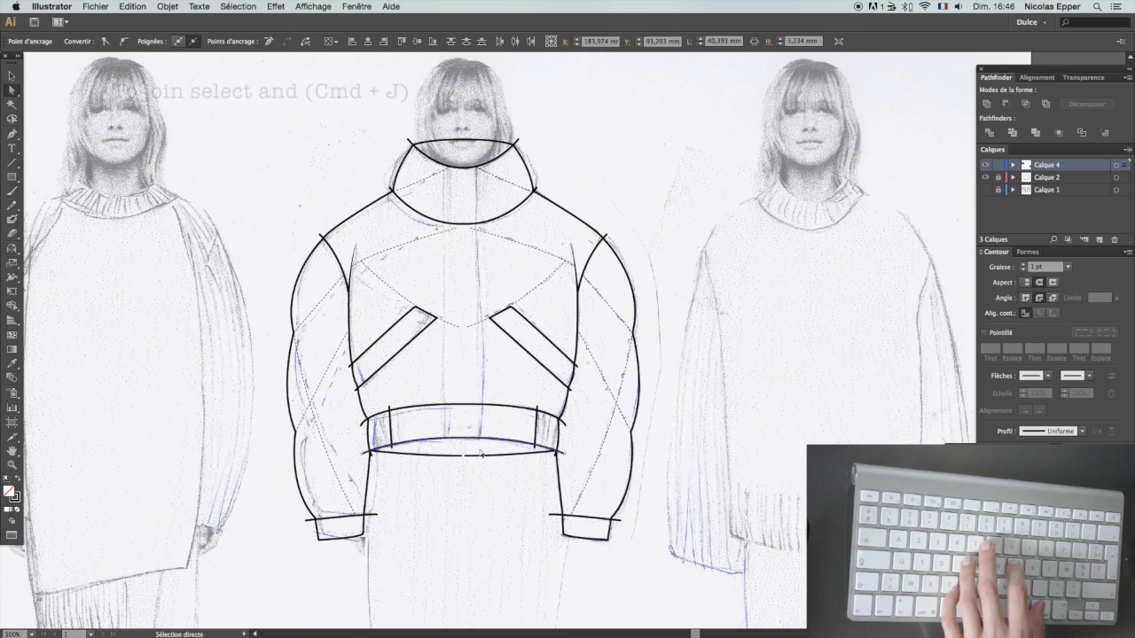
{"action": "left_click", "coordinate": [446, 449]}
{"action": "key", "text": "a"}
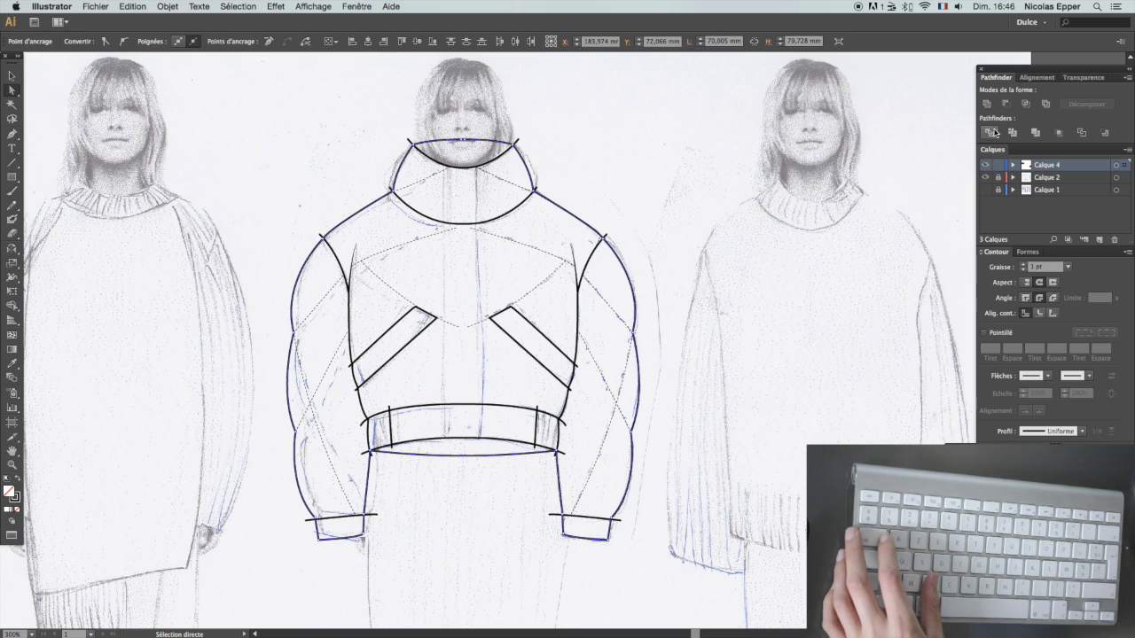
Step: Divide the closed jacket outline along the right-hand armhole seam, and split the sleeve from its cuff along the cuff line
{"action": "left_click", "coordinate": [991, 131]}
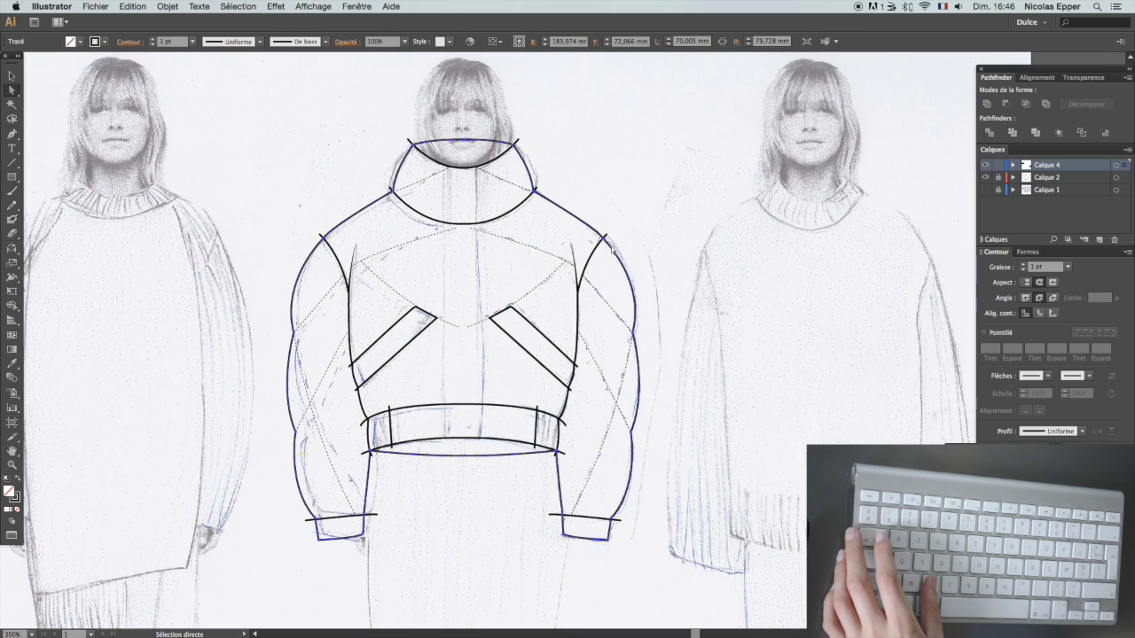
{"action": "left_click_drag", "start_coordinate": [596, 228], "coordinate": [610, 253]}
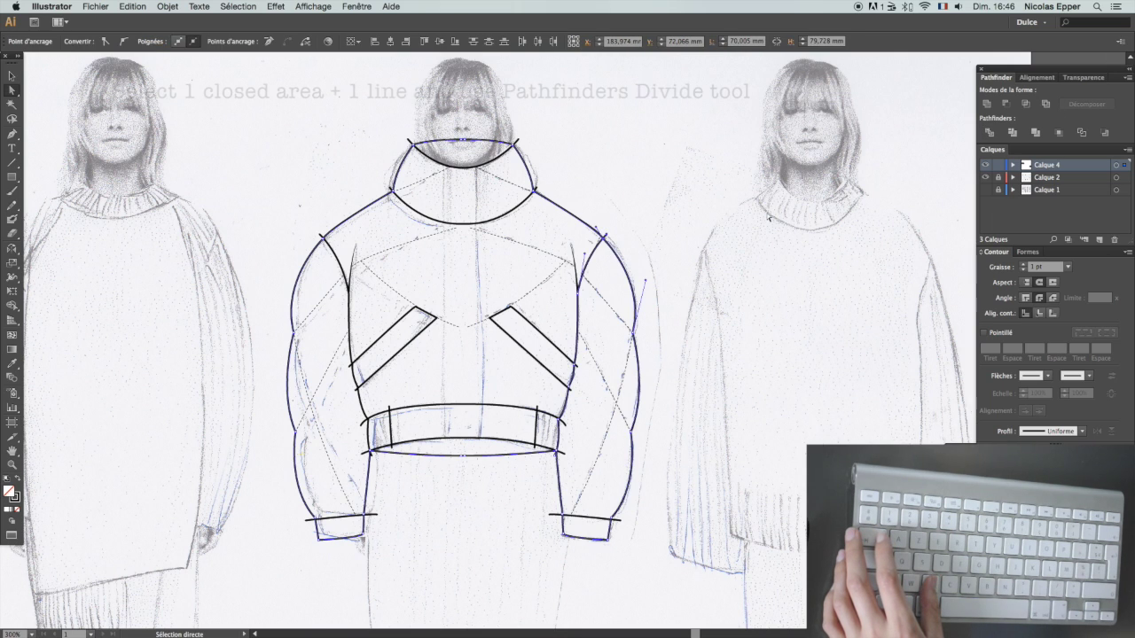
{"action": "left_click", "coordinate": [989, 133]}
{"action": "left_click", "coordinate": [616, 521]}
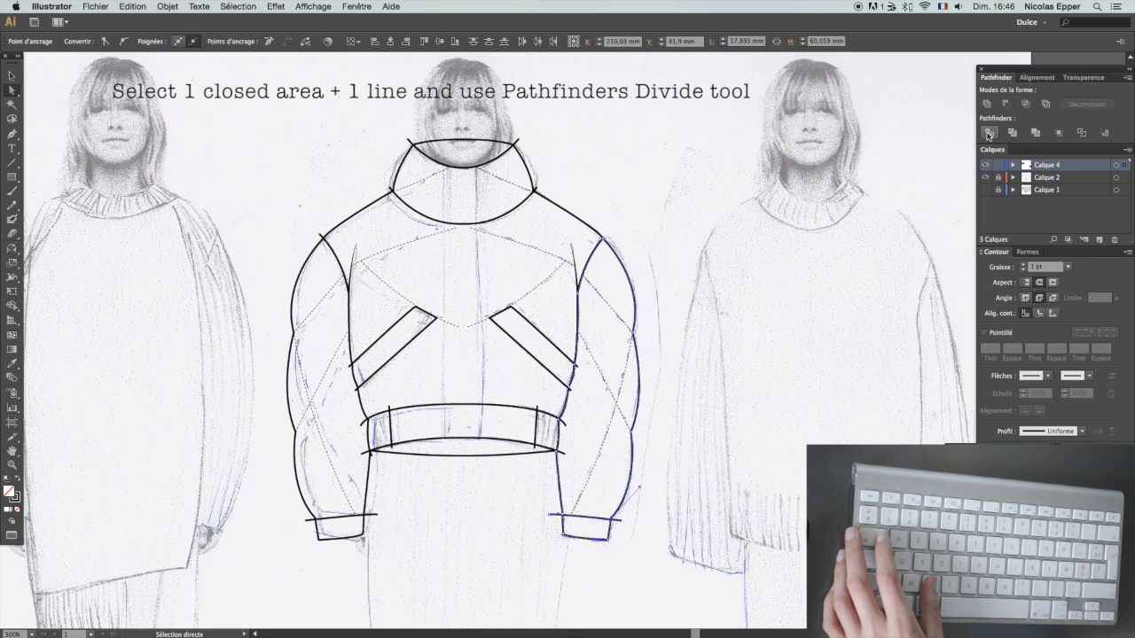
Step: Divide the jacket outline along the inner collar line and left-hand armhole seam, and split that sleeve along its cuff line
{"action": "left_click", "coordinate": [410, 147]}
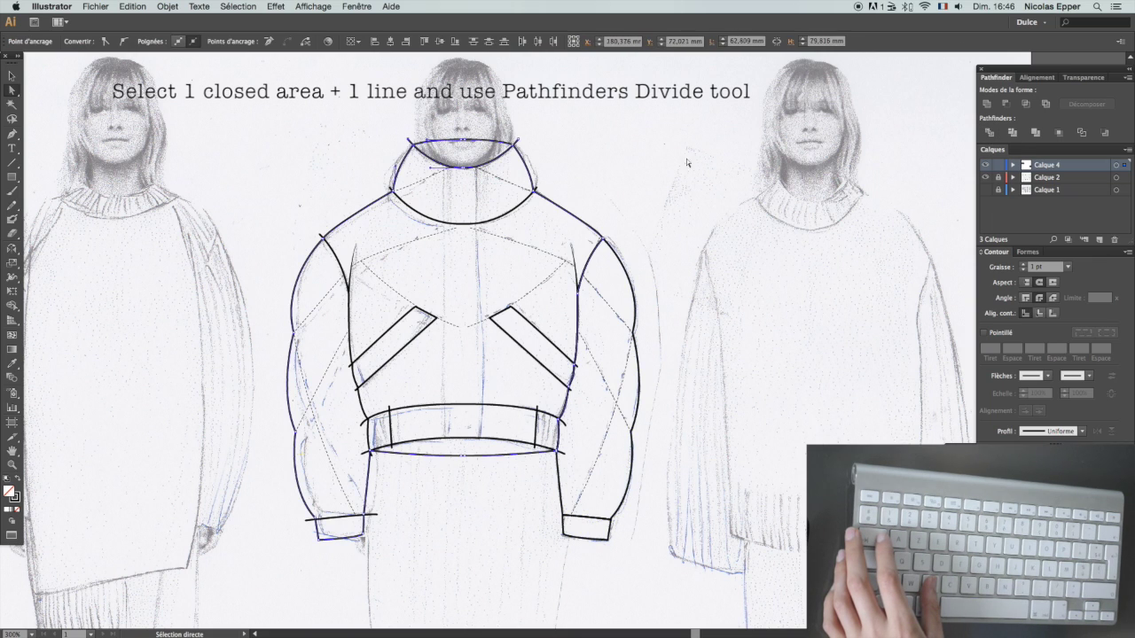
{"action": "left_click_drag", "start_coordinate": [305, 224], "coordinate": [333, 248]}
{"action": "left_click", "coordinate": [988, 133]}
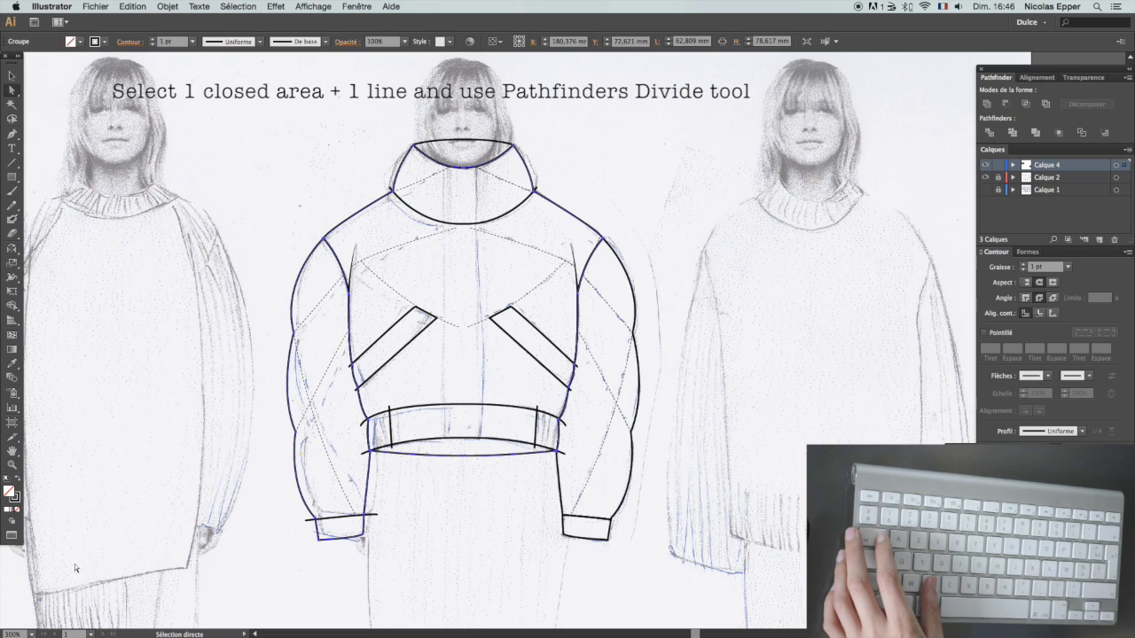
{"action": "left_click_drag", "start_coordinate": [301, 516], "coordinate": [309, 534]}
{"action": "left_click", "coordinate": [1008, 131]}
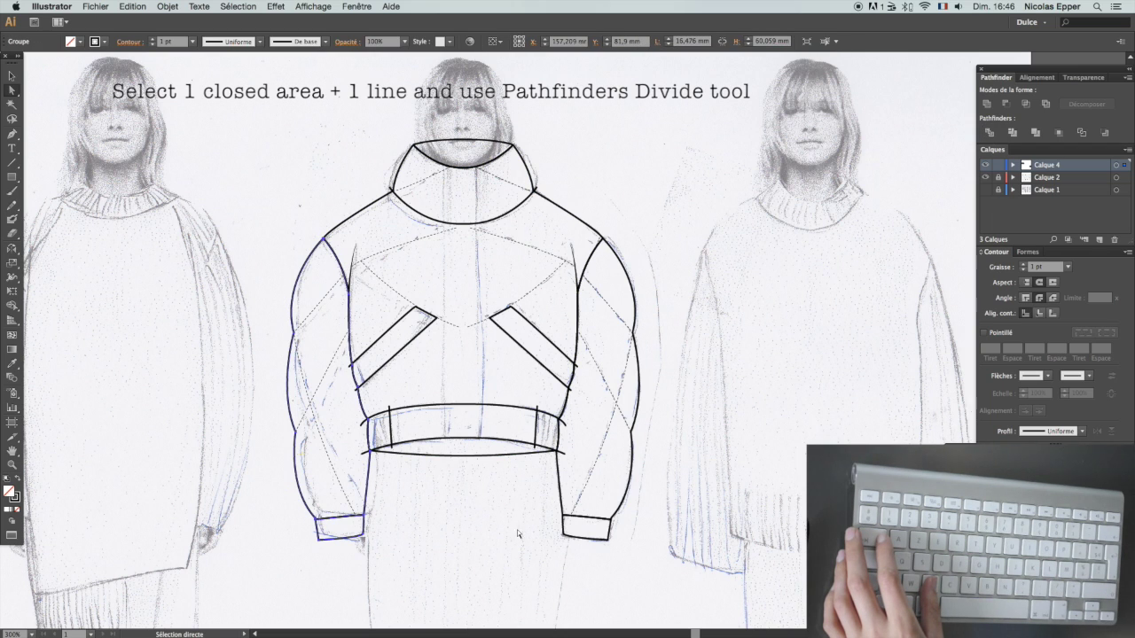
Step: Divide the jacket body with the outline of the right-hand slanted pocket
{"action": "left_click_drag", "start_coordinate": [578, 406], "coordinate": [557, 406]}
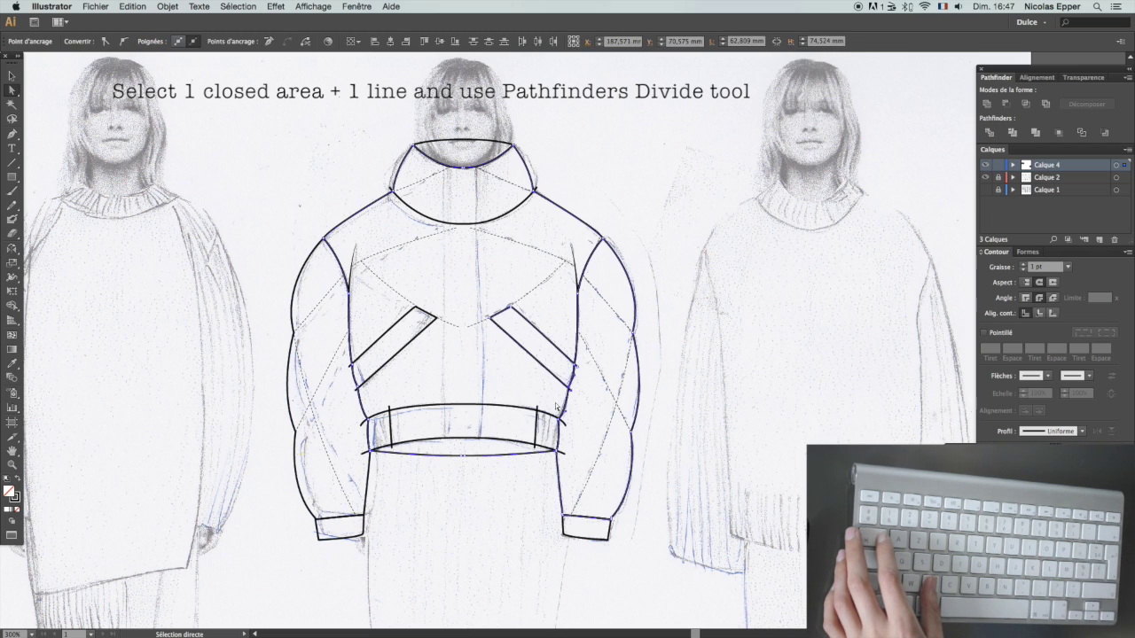
{"action": "left_click", "coordinate": [552, 325]}
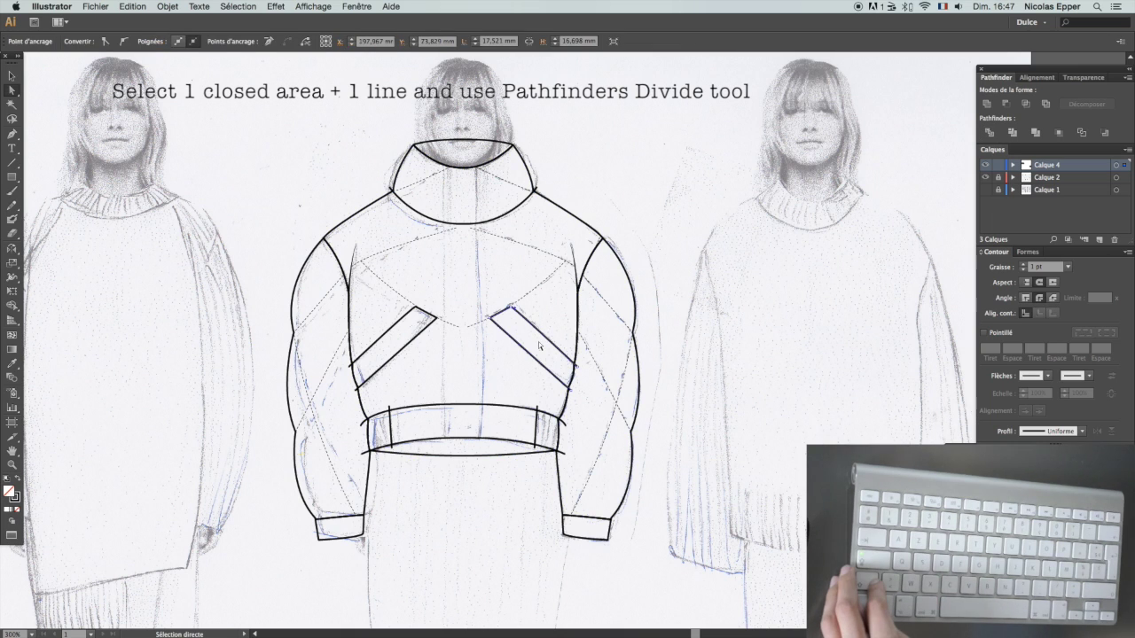
{"action": "left_click", "coordinate": [586, 225], "text": "shift"}
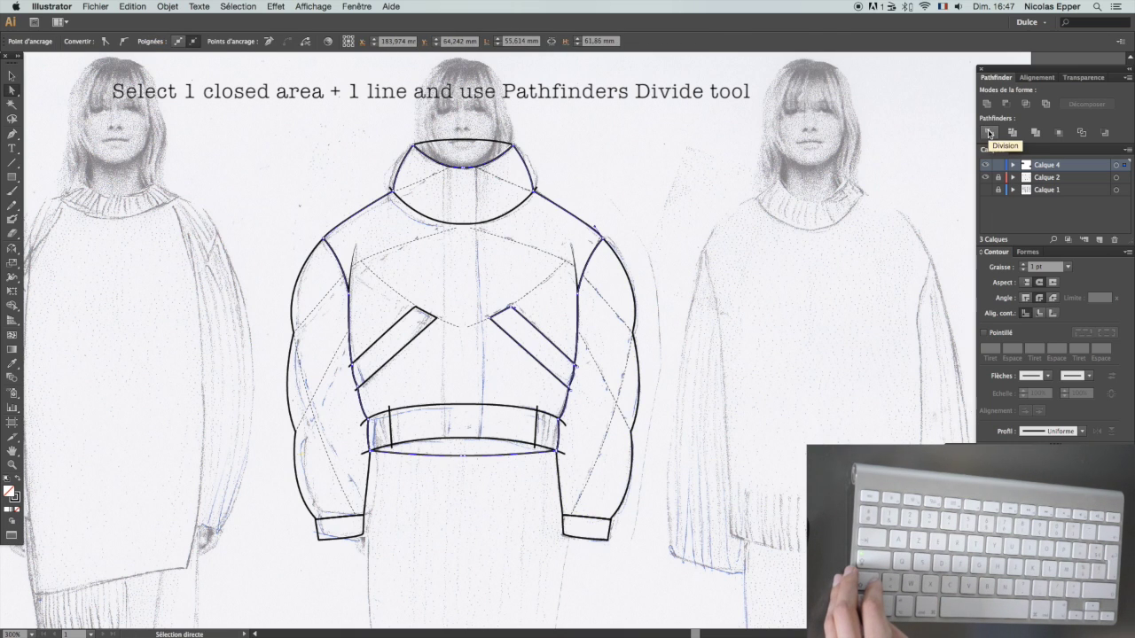
{"action": "left_click", "coordinate": [989, 133]}
{"action": "left_click", "coordinate": [990, 133]}
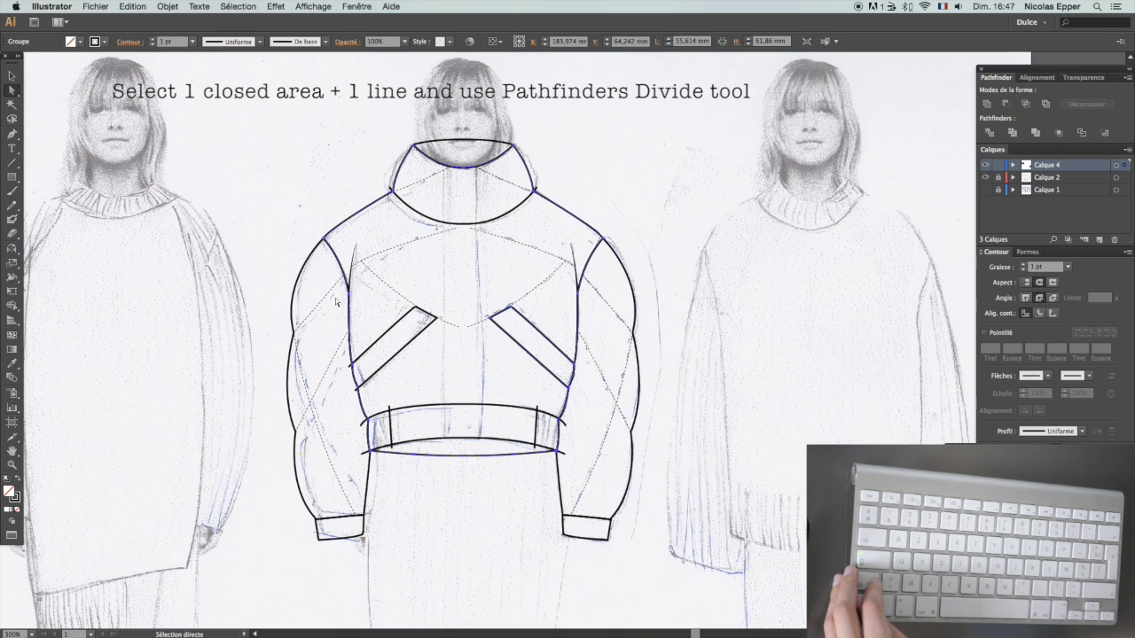
Step: Divide the jacket body with the outline of the left-hand slanted pocket and ungroup the resulting pieces
{"action": "left_click", "coordinate": [388, 331]}
{"action": "left_click", "coordinate": [360, 215], "text": "shift"}
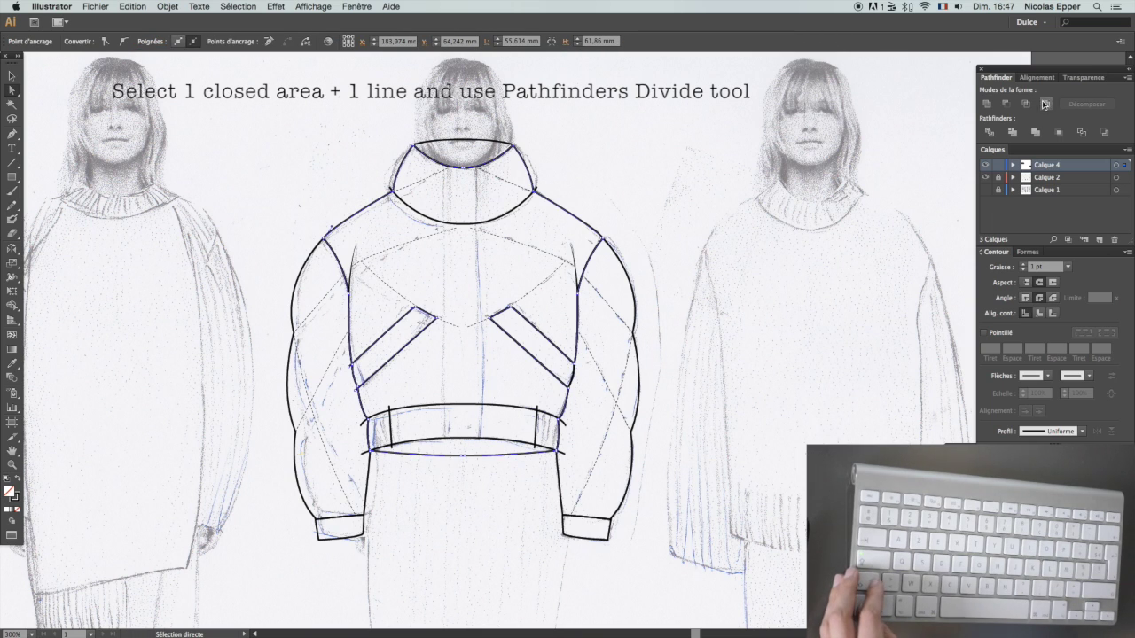
{"action": "left_click", "coordinate": [990, 133]}
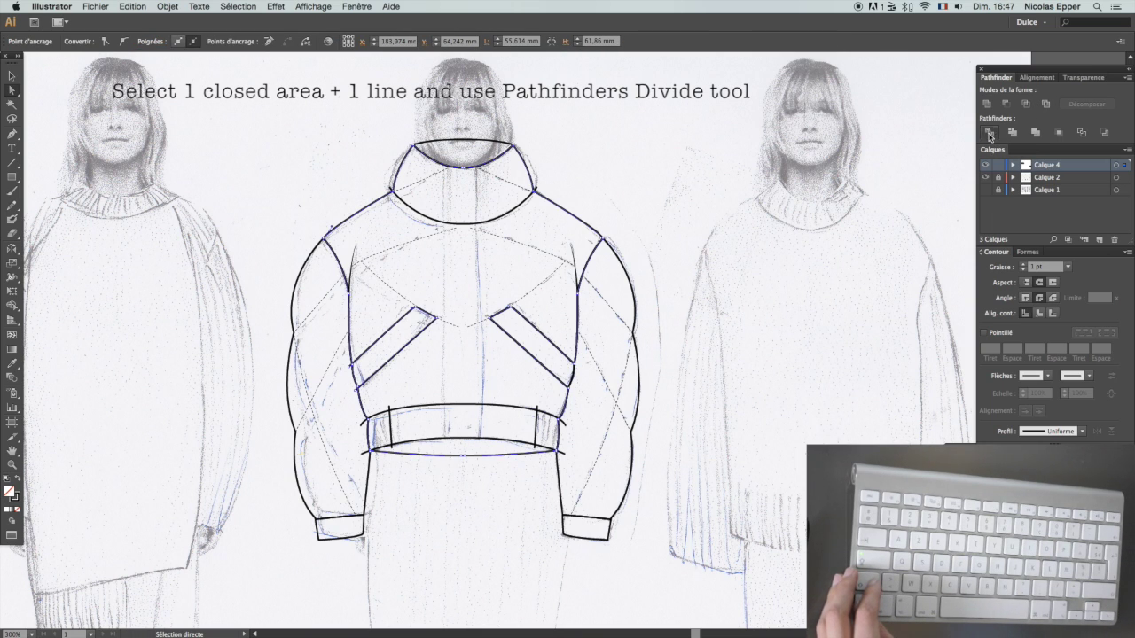
{"action": "right_click", "coordinate": [597, 222]}
{"action": "left_click", "coordinate": [628, 291]}
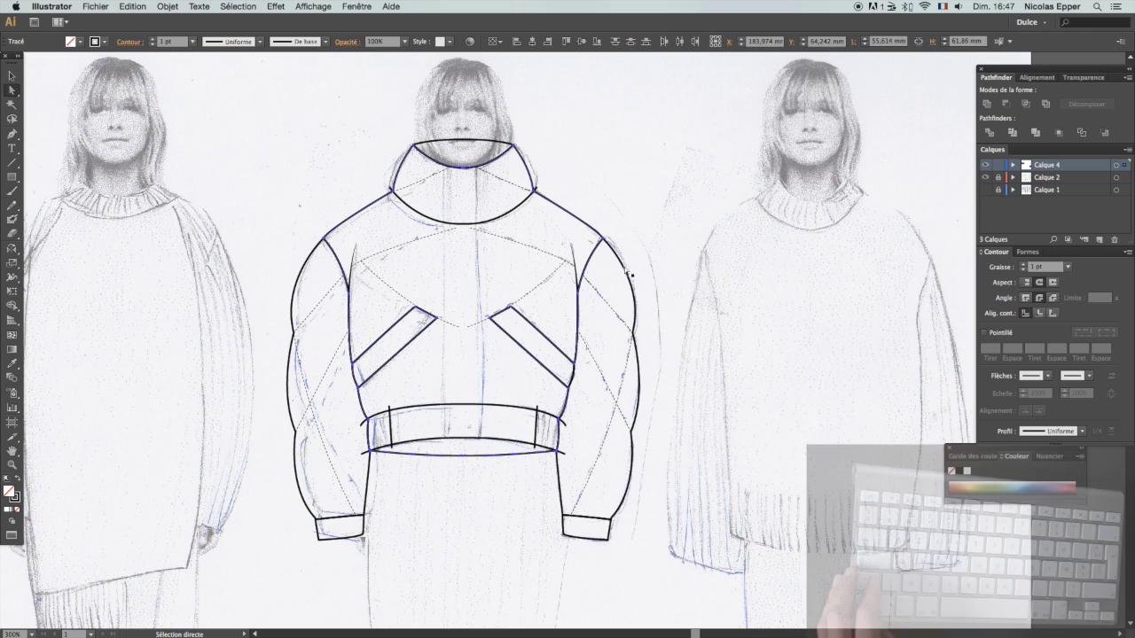
Step: Divide the jacket body along the collar's base seam, ungroup the pieces and clear the selection
{"action": "left_click", "coordinate": [608, 215]}
{"action": "left_click", "coordinate": [525, 169]}
{"action": "scroll", "coordinate": [539, 194], "scroll_direction": "left", "scroll_amount": 2}
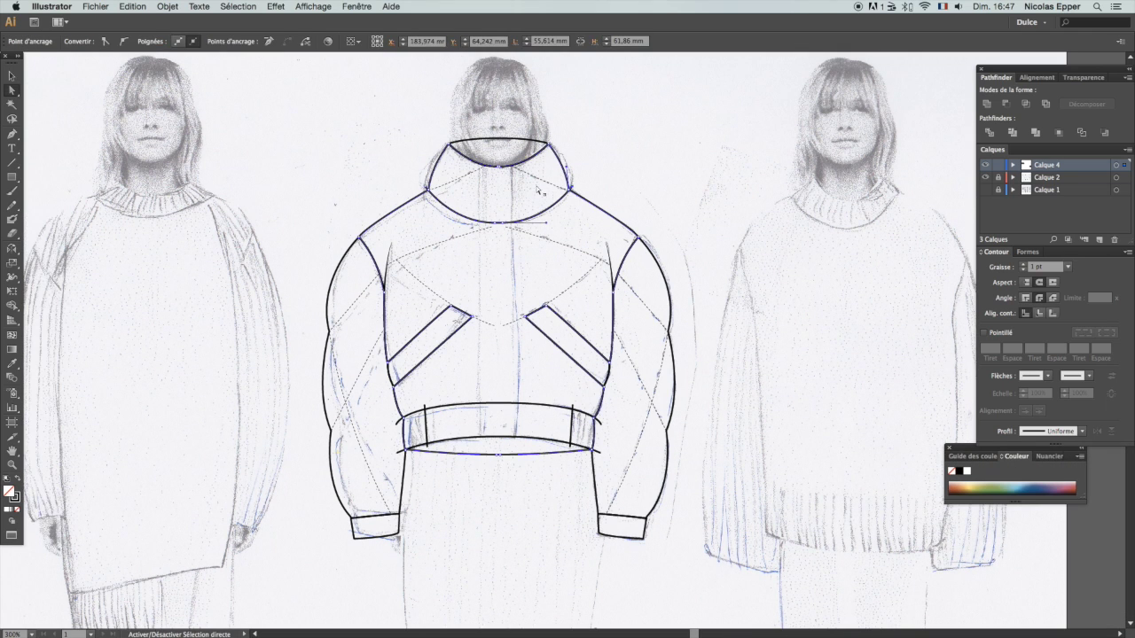
{"action": "left_click", "coordinate": [990, 133]}
{"action": "right_click", "coordinate": [614, 171]}
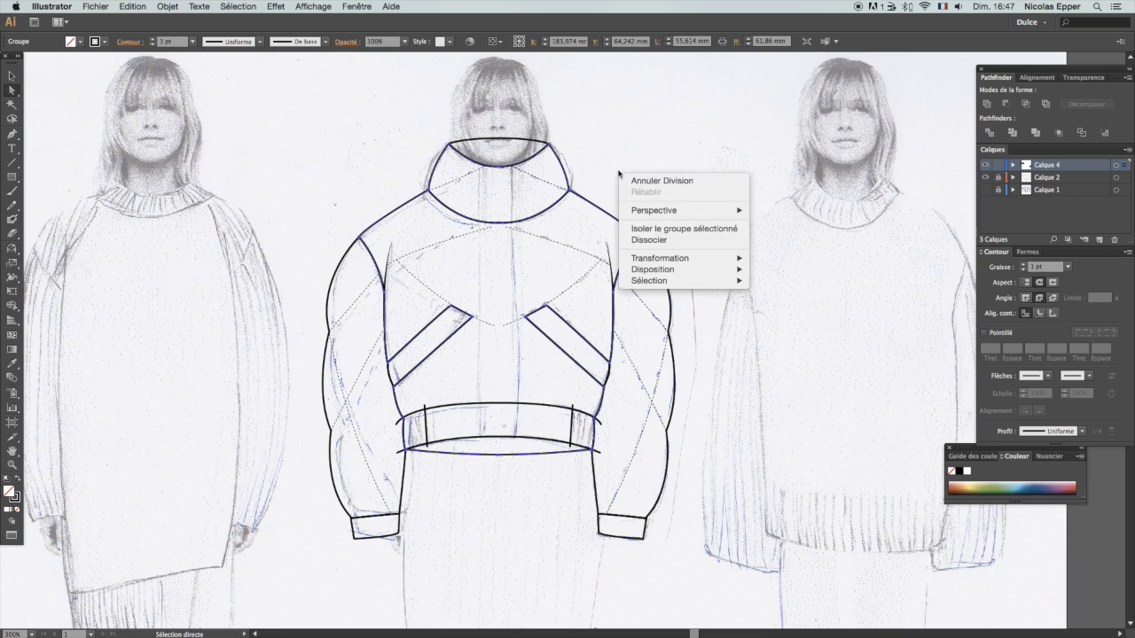
{"action": "left_click", "coordinate": [630, 241]}
{"action": "left_click", "coordinate": [510, 476]}
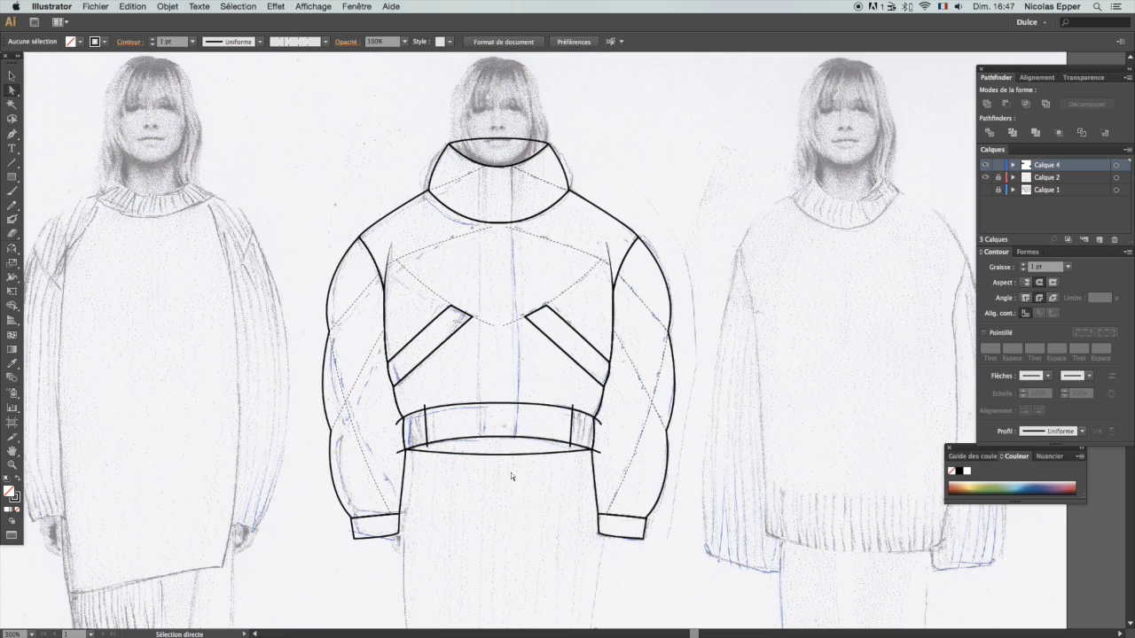
Step: Divide the jacket body along the waistband's upper edge
{"action": "left_click", "coordinate": [500, 406]}
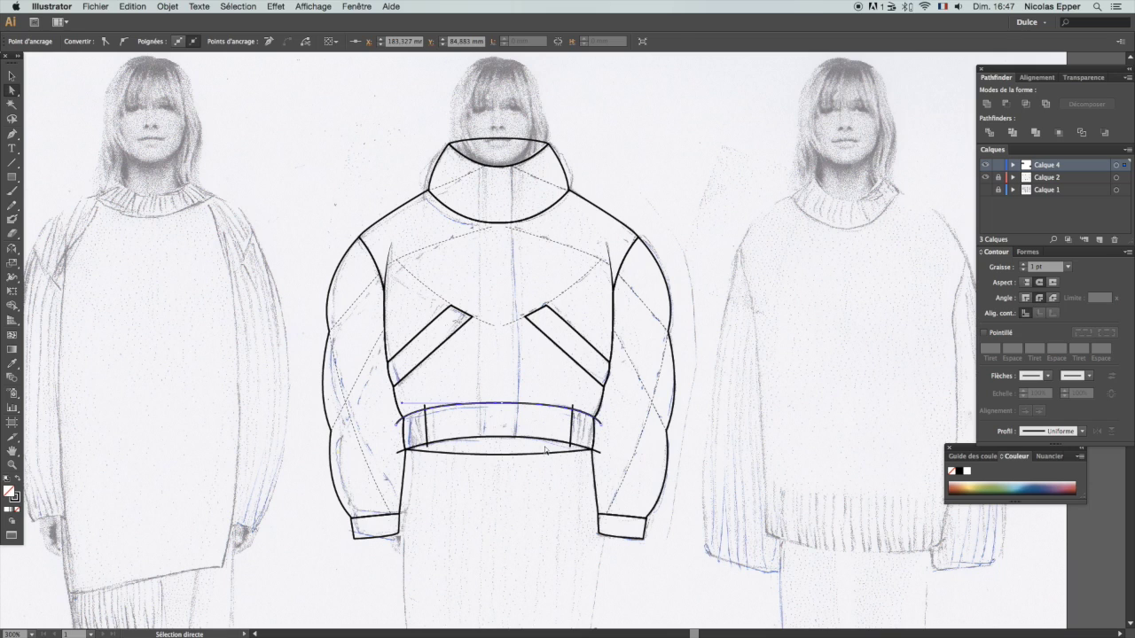
{"action": "left_click", "coordinate": [496, 449]}
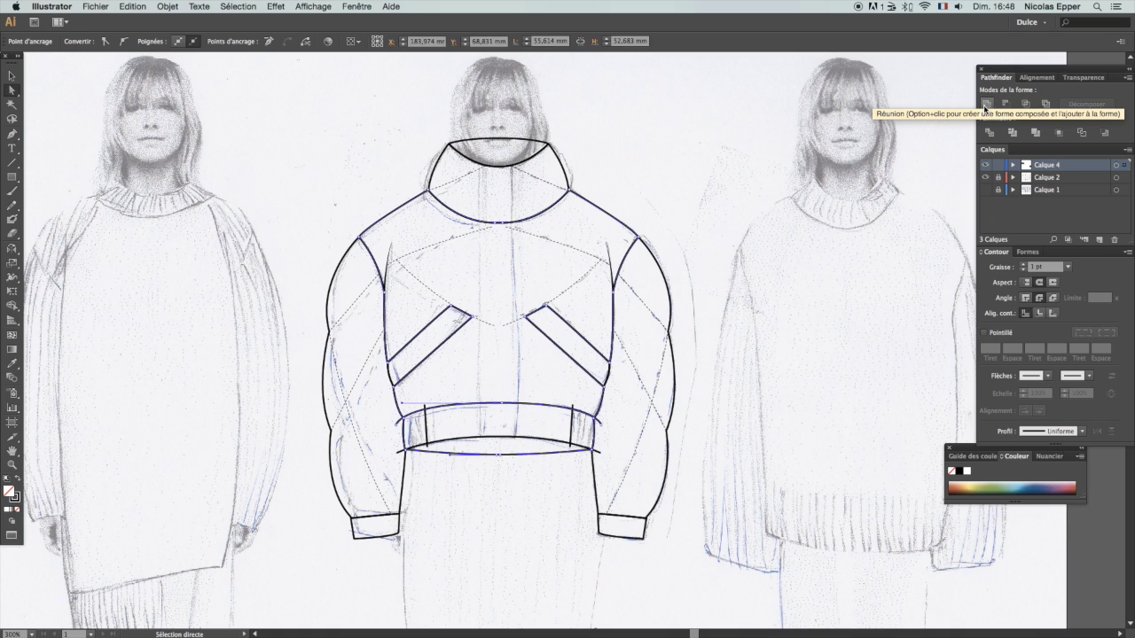
{"action": "left_click", "coordinate": [985, 104]}
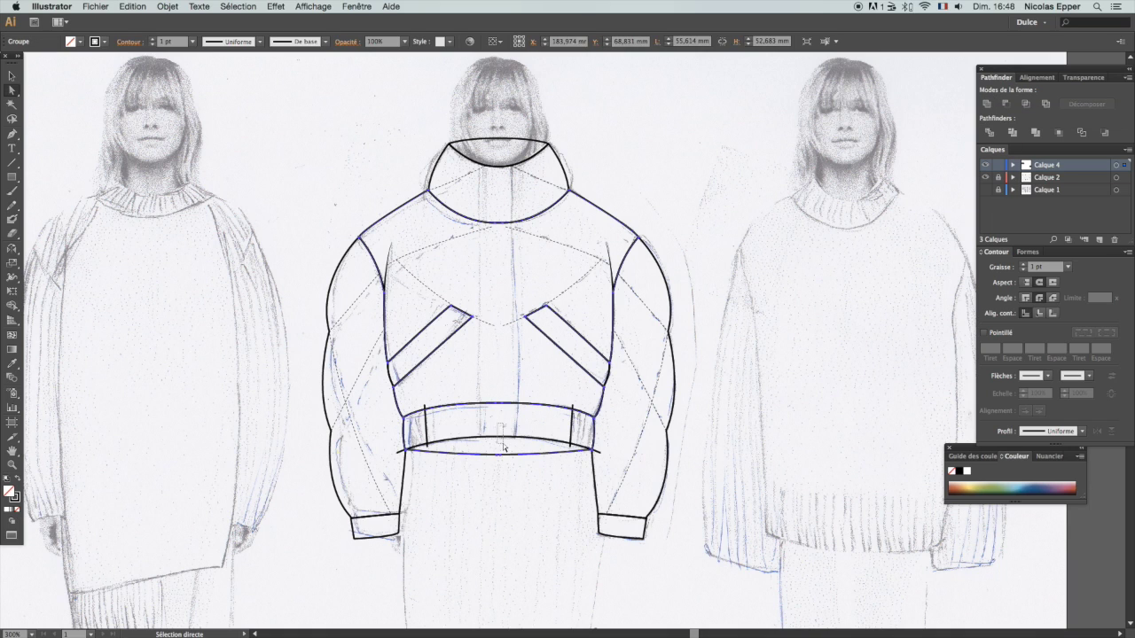
Step: Divide the waistband section from the hem along the waistband's curved lower edge
{"action": "left_click", "coordinate": [507, 452]}
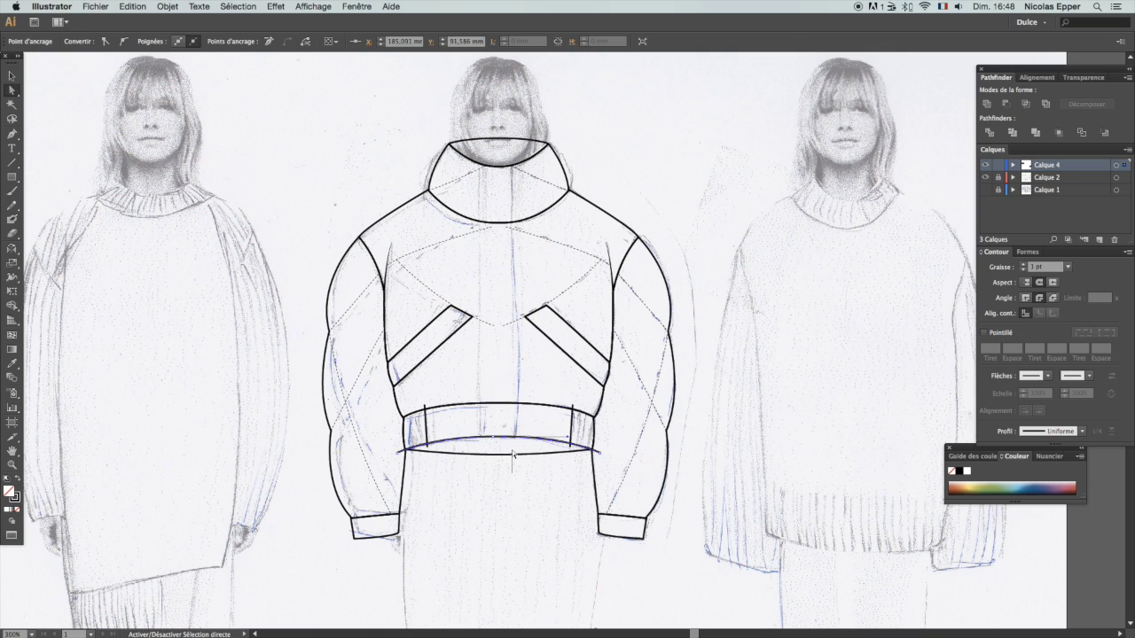
{"action": "left_click", "coordinate": [606, 219]}
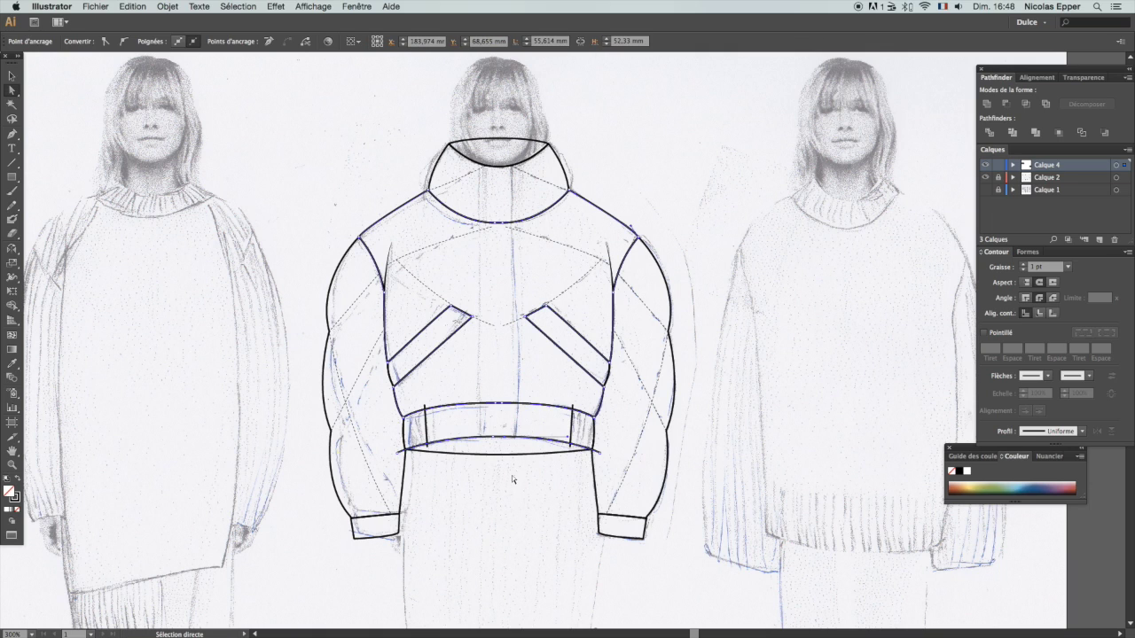
{"action": "left_click", "coordinate": [501, 454]}
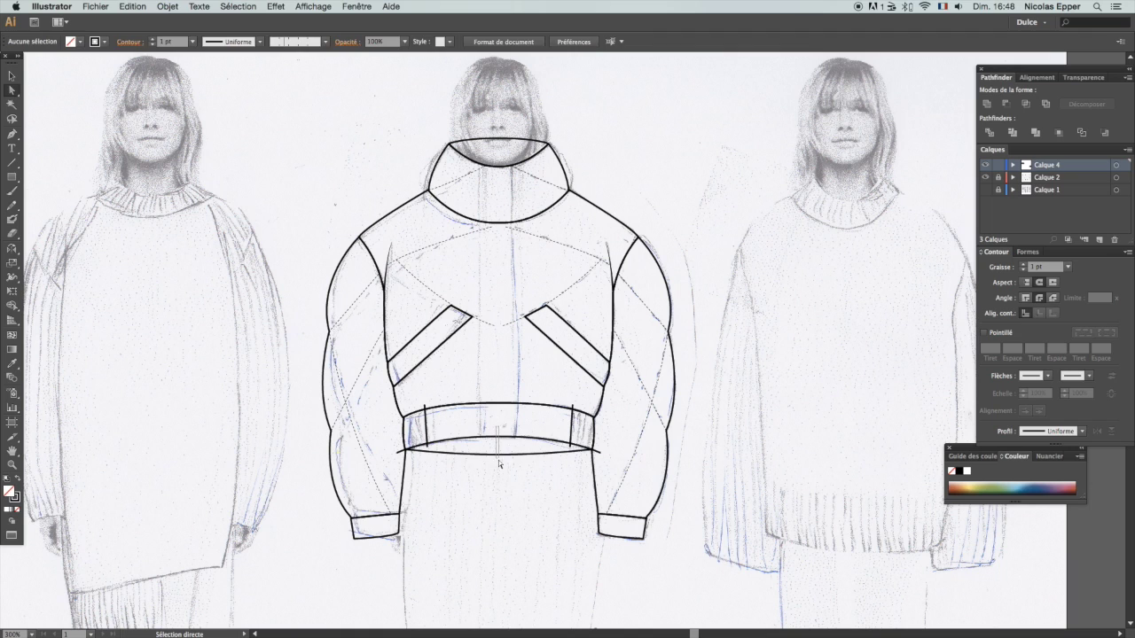
{"action": "left_click", "coordinate": [988, 133]}
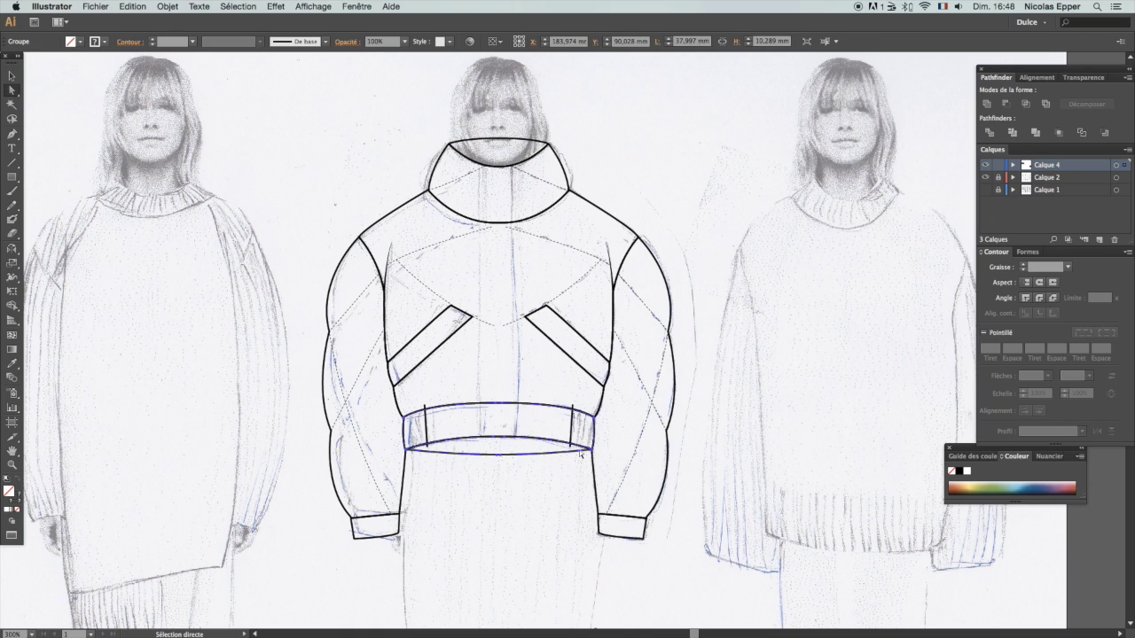
Step: Ungroup the divided waistband and hem pieces
{"action": "right_click", "coordinate": [546, 440]}
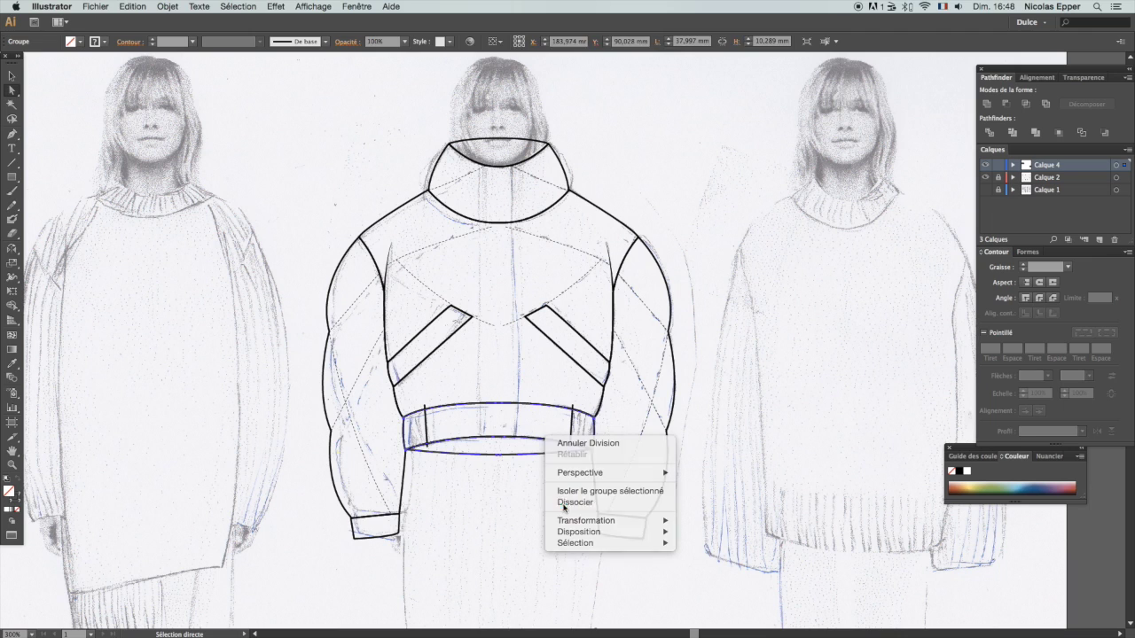
{"action": "left_click", "coordinate": [535, 465]}
{"action": "left_click", "coordinate": [574, 439]}
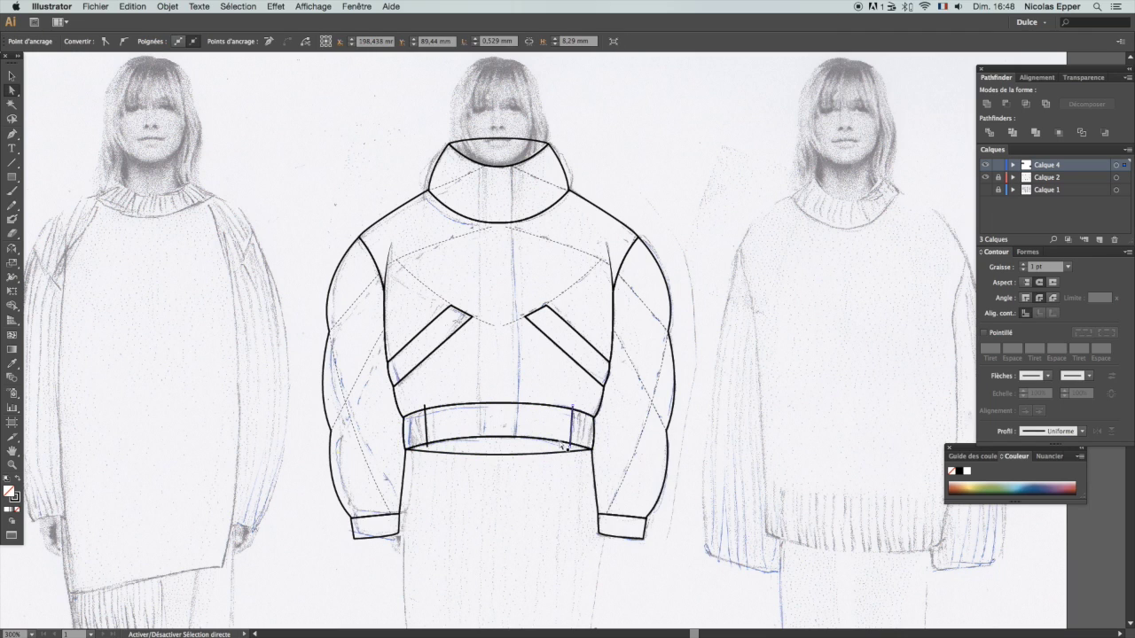
{"action": "left_click", "coordinate": [527, 409]}
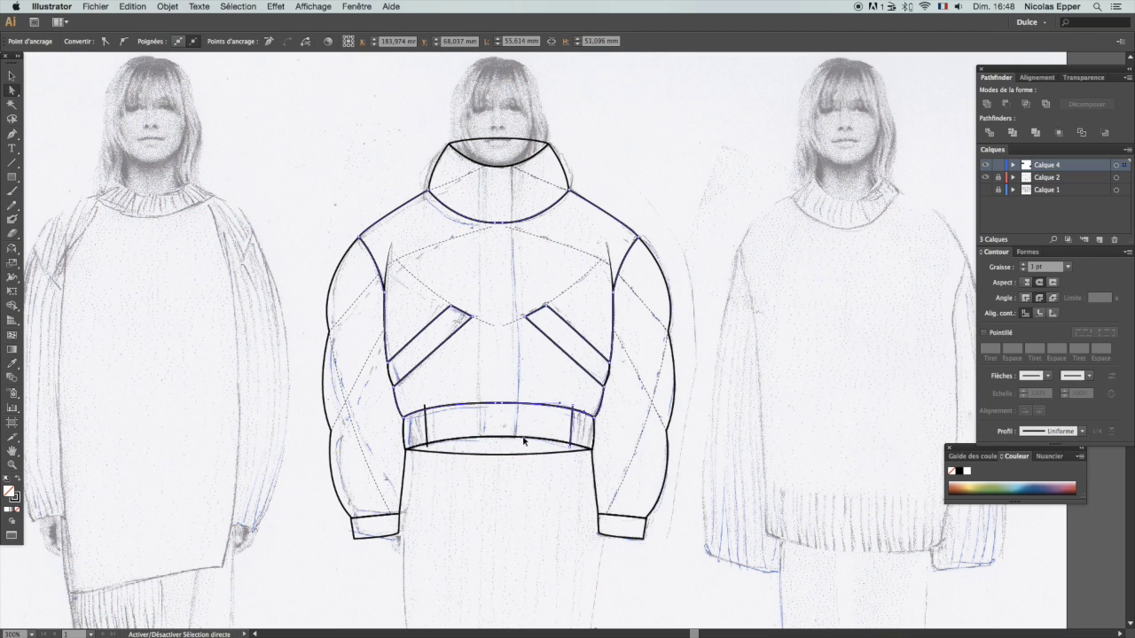
Step: Divide the waistband along its right-hand vertical seam line, ungroup the pieces and clear the selection
{"action": "left_click", "coordinate": [524, 439]}
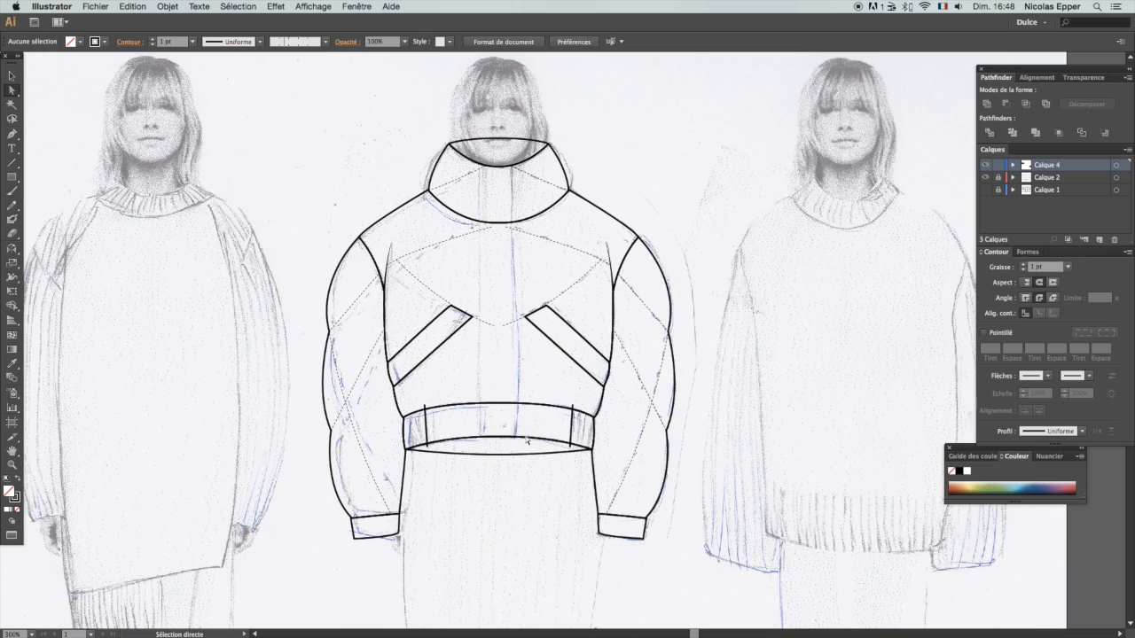
{"action": "left_click", "coordinate": [573, 433], "text": "shift"}
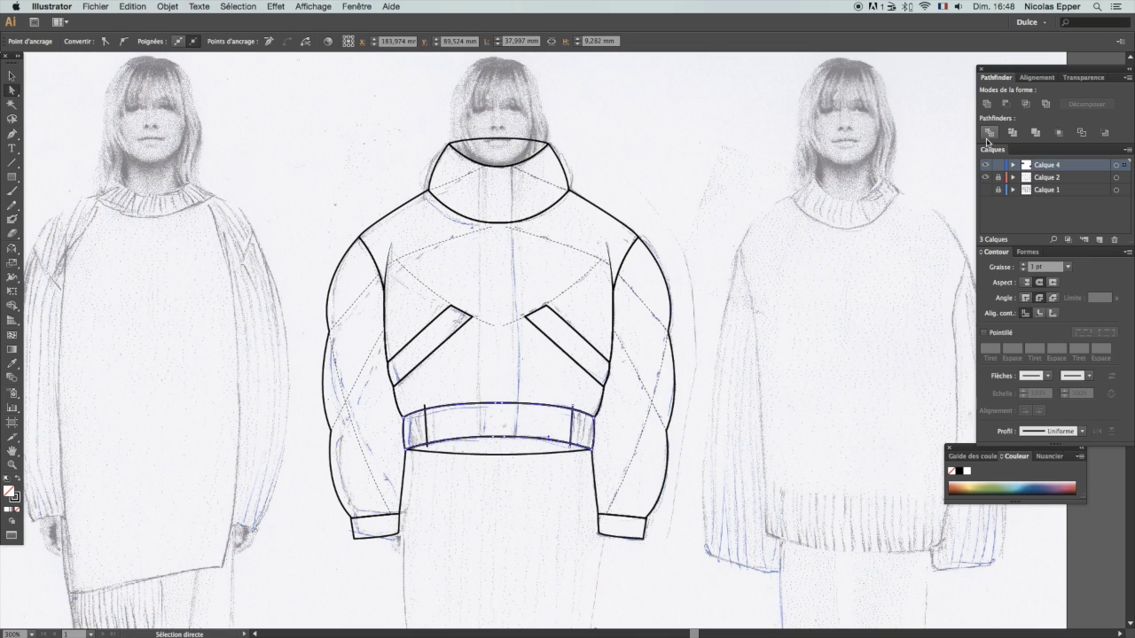
{"action": "left_click", "coordinate": [989, 138]}
{"action": "right_click", "coordinate": [549, 434]}
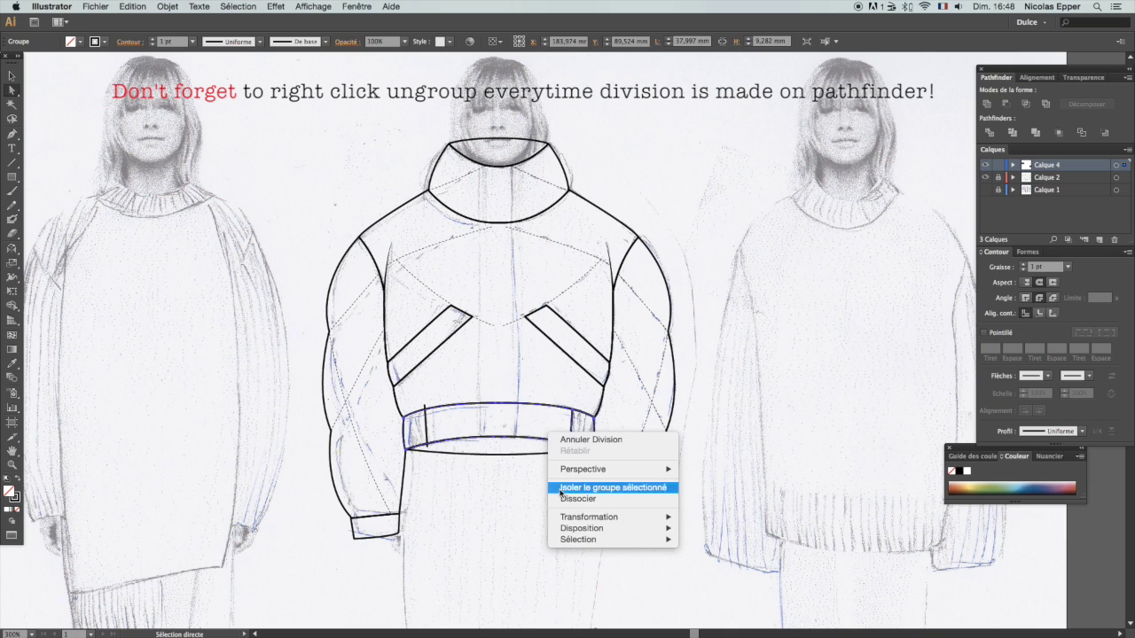
{"action": "left_click", "coordinate": [569, 501]}
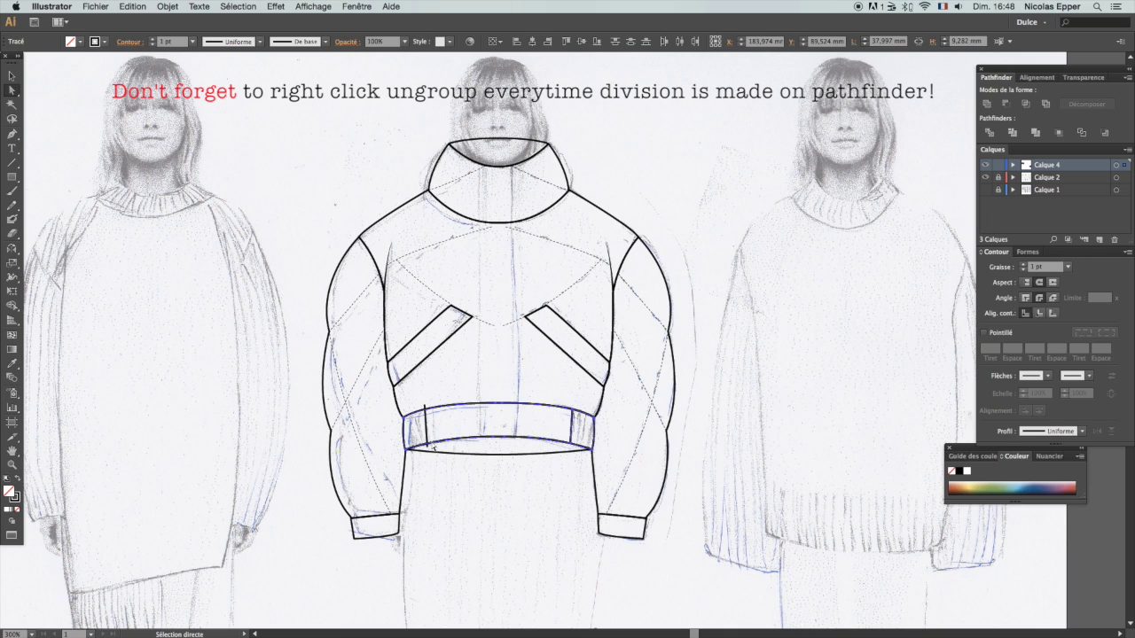
{"action": "left_click", "coordinate": [433, 451]}
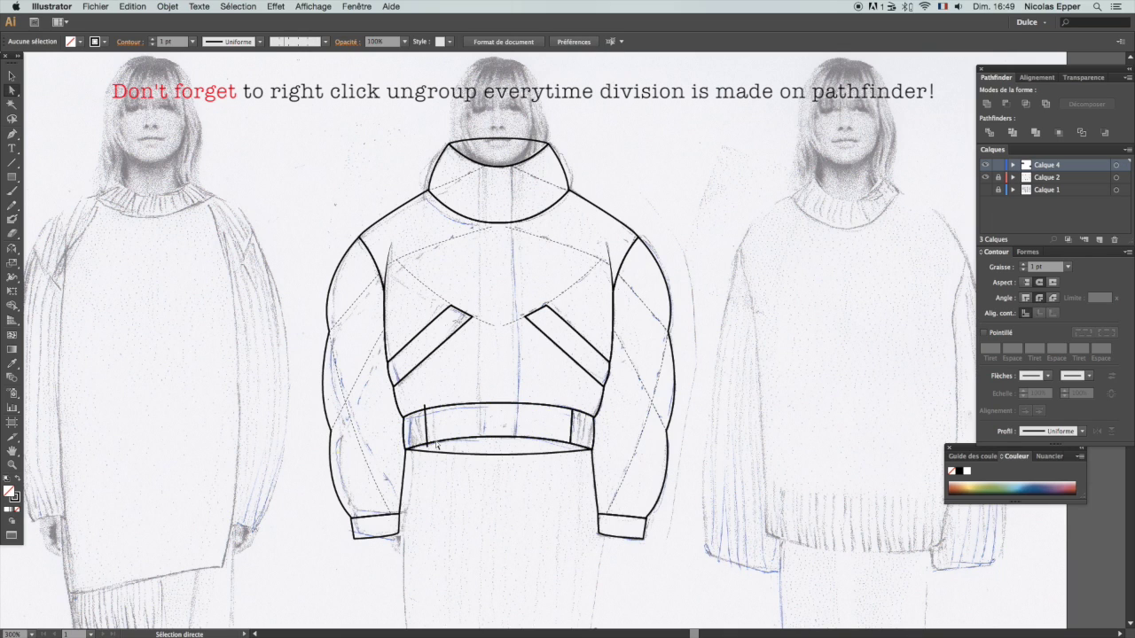
Step: Divide the waistband along its left-hand vertical seam line, ungroup the pieces and clear the selection
{"action": "left_click", "coordinate": [441, 443]}
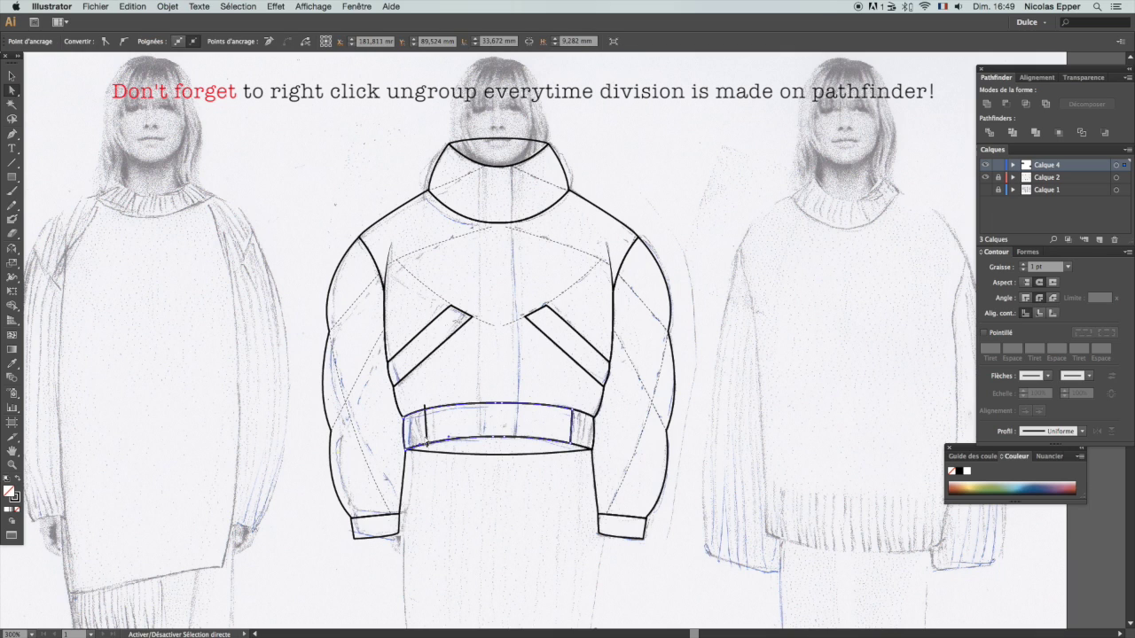
{"action": "left_click", "coordinate": [428, 439], "text": "shift"}
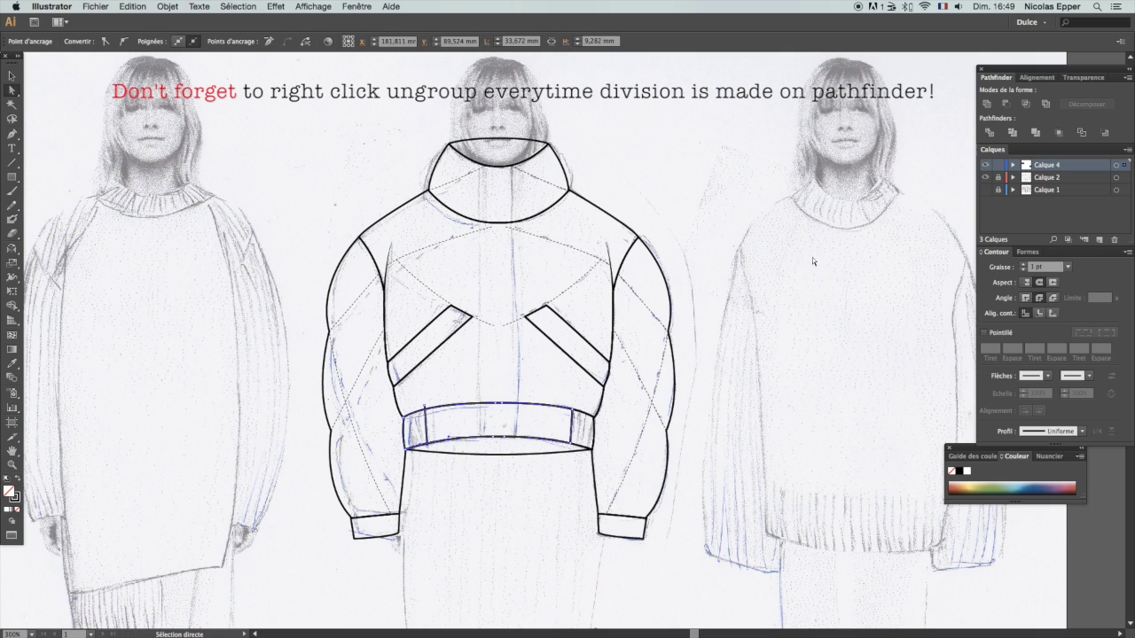
{"action": "right_click", "coordinate": [477, 417]}
{"action": "left_click", "coordinate": [529, 490]}
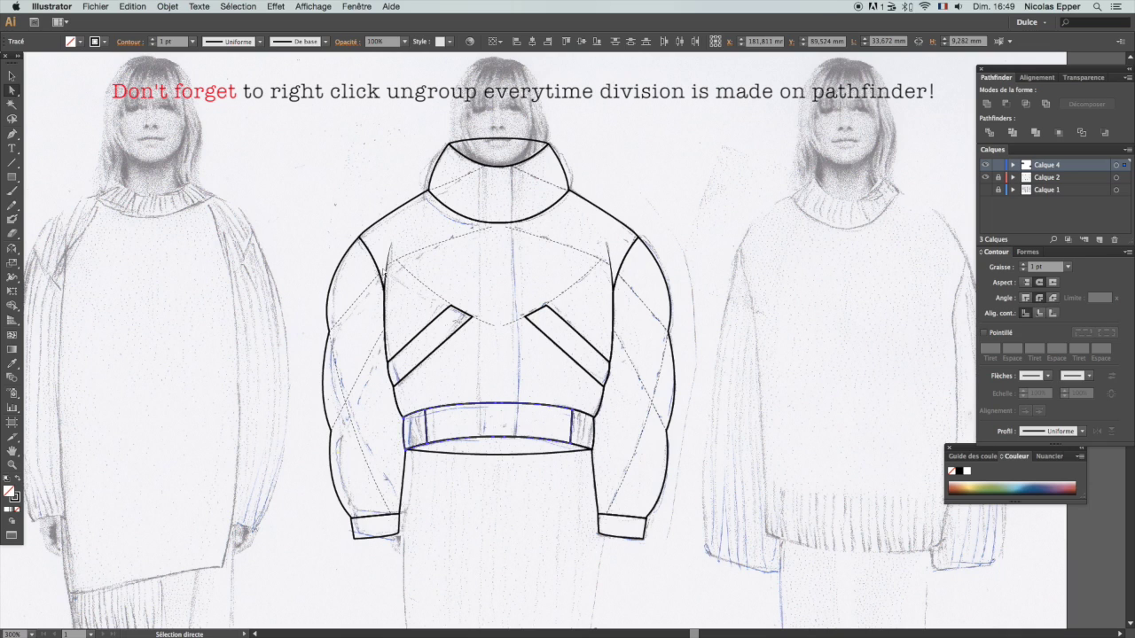
{"action": "left_click_drag", "start_coordinate": [372, 213], "coordinate": [392, 231]}
{"action": "left_click", "coordinate": [447, 328]}
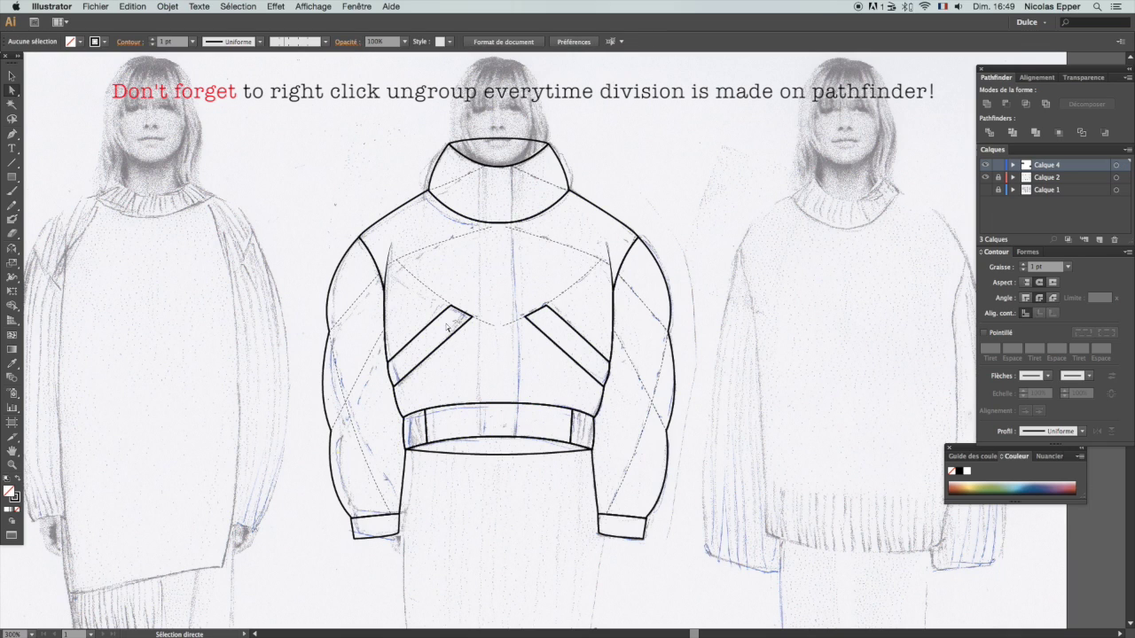
Step: Check whether the sleeves, cuffs, collar, body and pocket can each be selected as separate closed pieces
{"action": "left_click", "coordinate": [341, 273]}
{"action": "left_click", "coordinate": [373, 538]}
{"action": "left_click", "coordinate": [610, 539]}
{"action": "left_click", "coordinate": [614, 233]}
{"action": "left_click", "coordinate": [541, 149]}
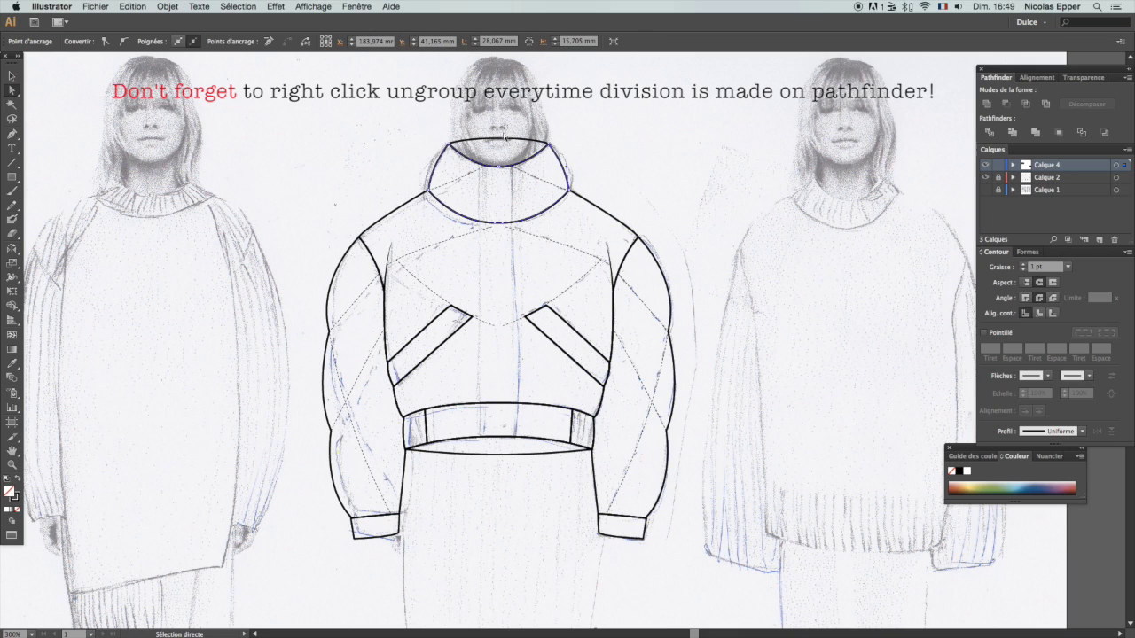
{"action": "left_click", "coordinate": [582, 358]}
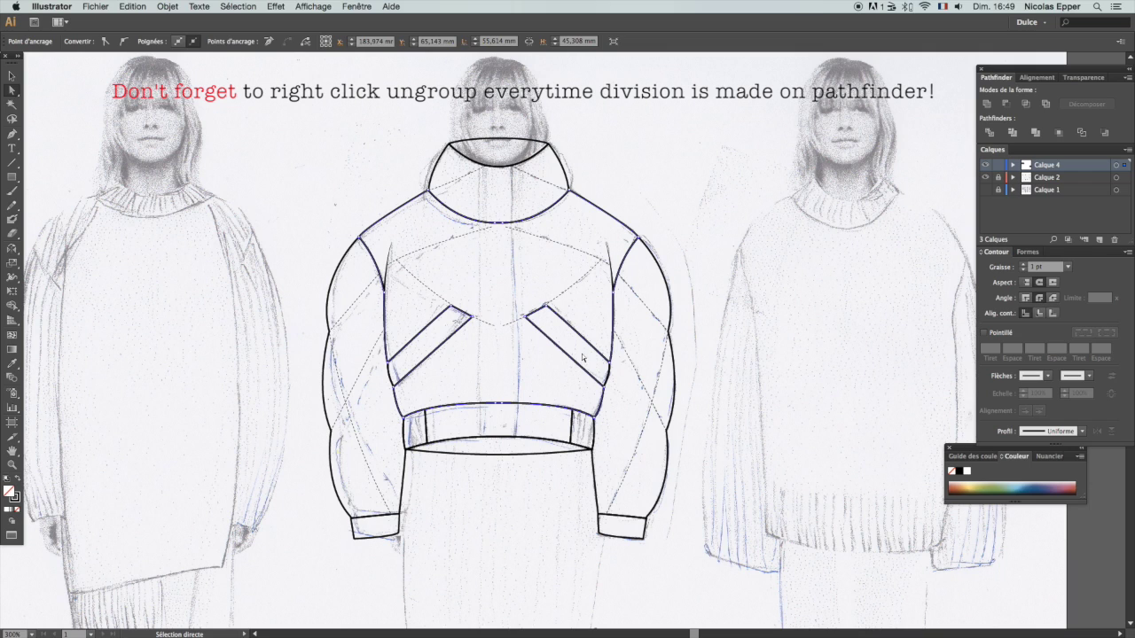
{"action": "left_click", "coordinate": [607, 381]}
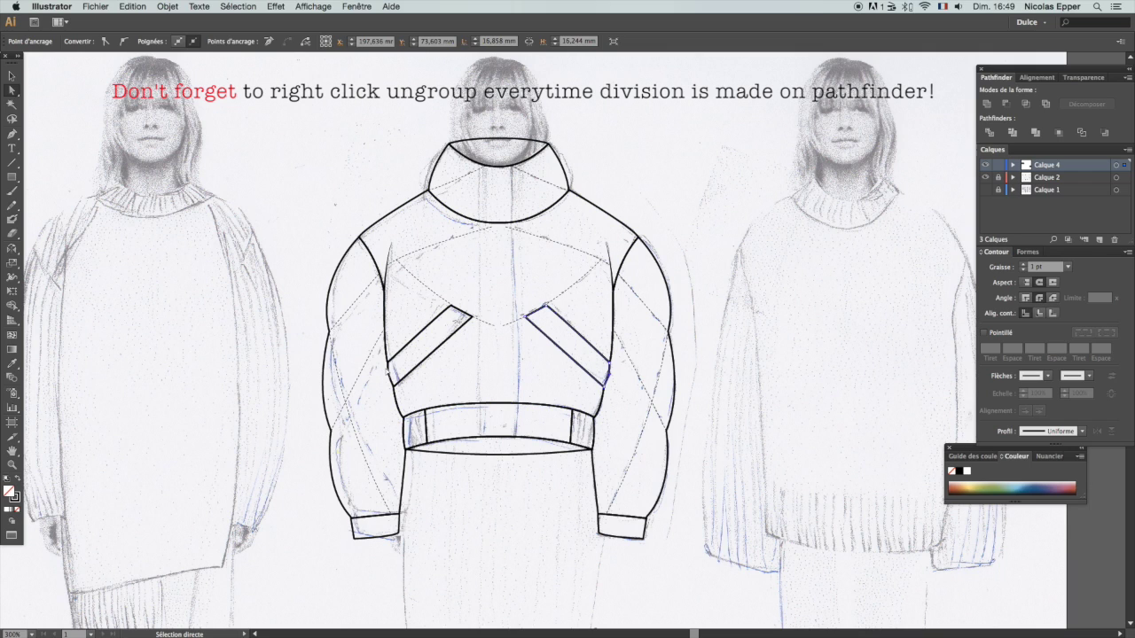
Step: Ungroup the group joining the left-hand sleeve, collar, body and hem, including the nested group inside it
{"action": "key", "text": "v"}
{"action": "left_click", "coordinate": [391, 376]}
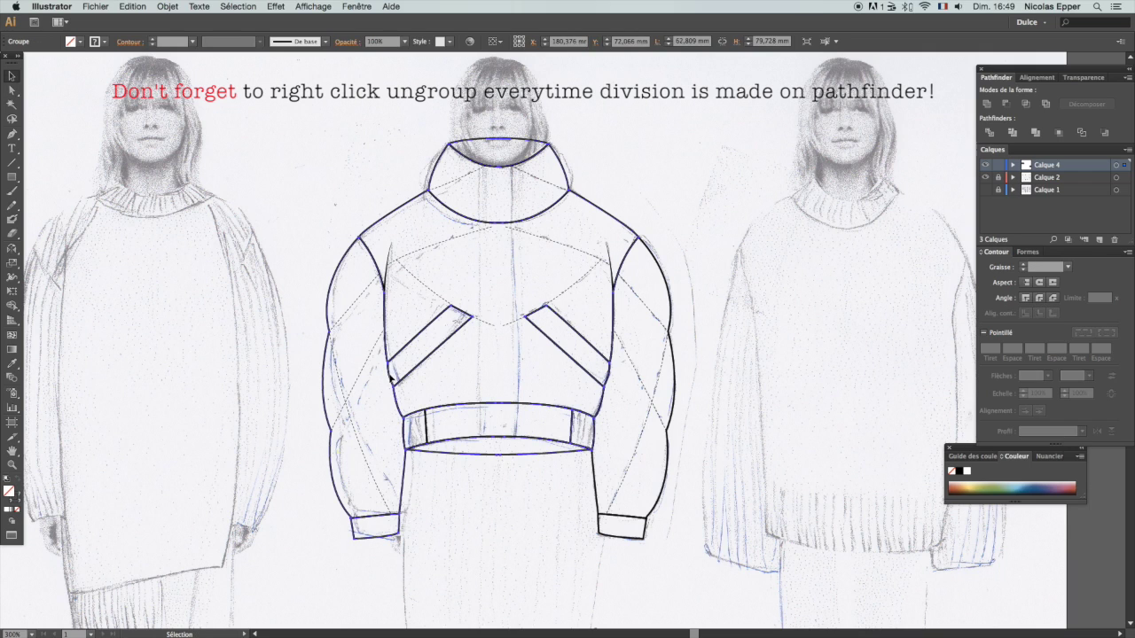
{"action": "right_click", "coordinate": [391, 351]}
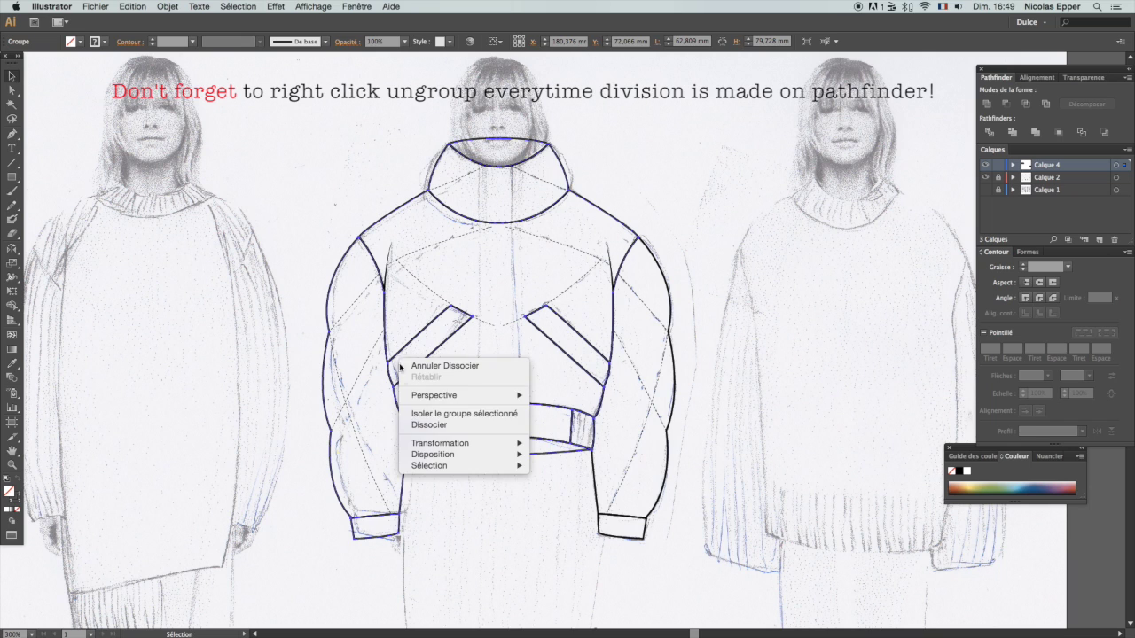
{"action": "left_click", "coordinate": [443, 427]}
{"action": "left_click", "coordinate": [289, 375]}
{"action": "left_click", "coordinate": [608, 381]}
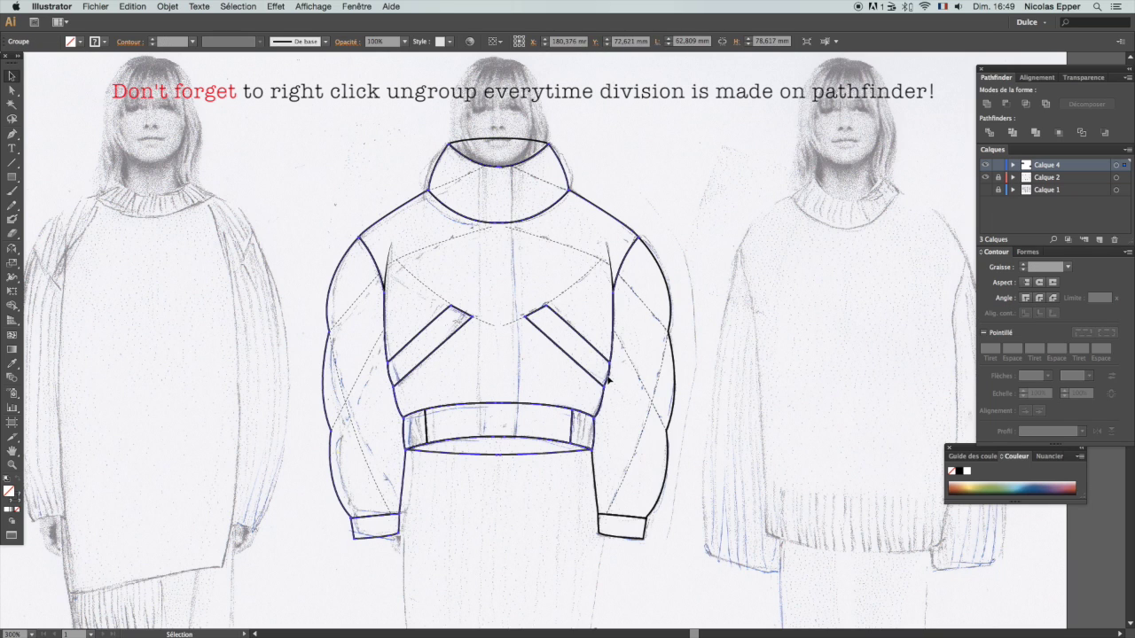
{"action": "right_click", "coordinate": [605, 378]}
{"action": "left_click", "coordinate": [620, 445]}
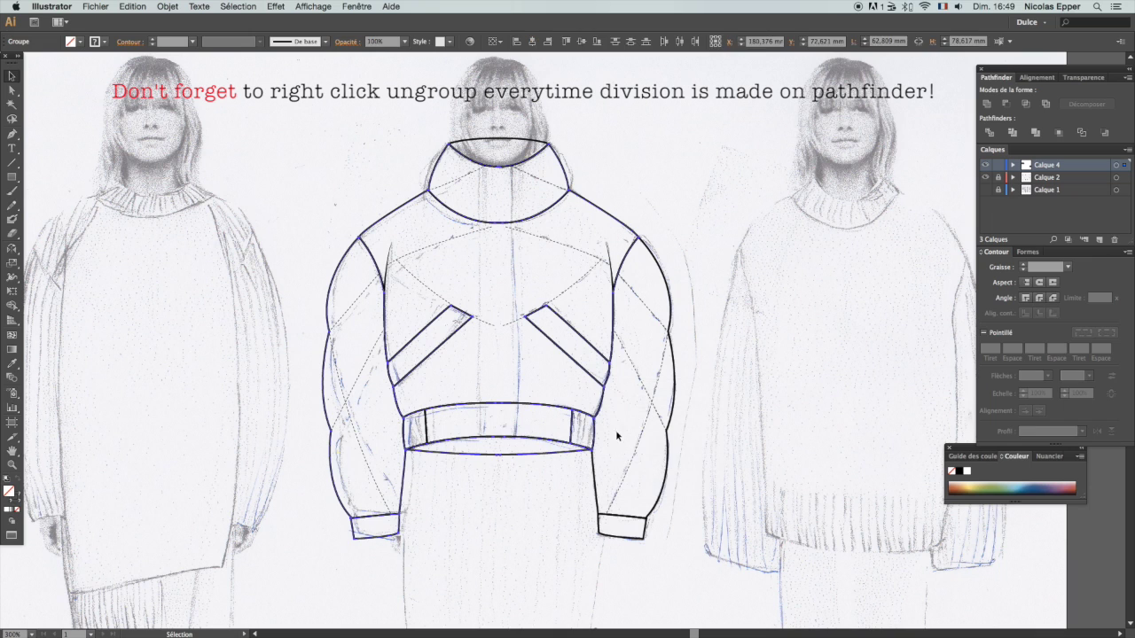
Step: Ungroup the remaining nested groups holding the collar, body and hem, and clear the selection
{"action": "right_click", "coordinate": [557, 176]}
{"action": "left_click", "coordinate": [585, 247]}
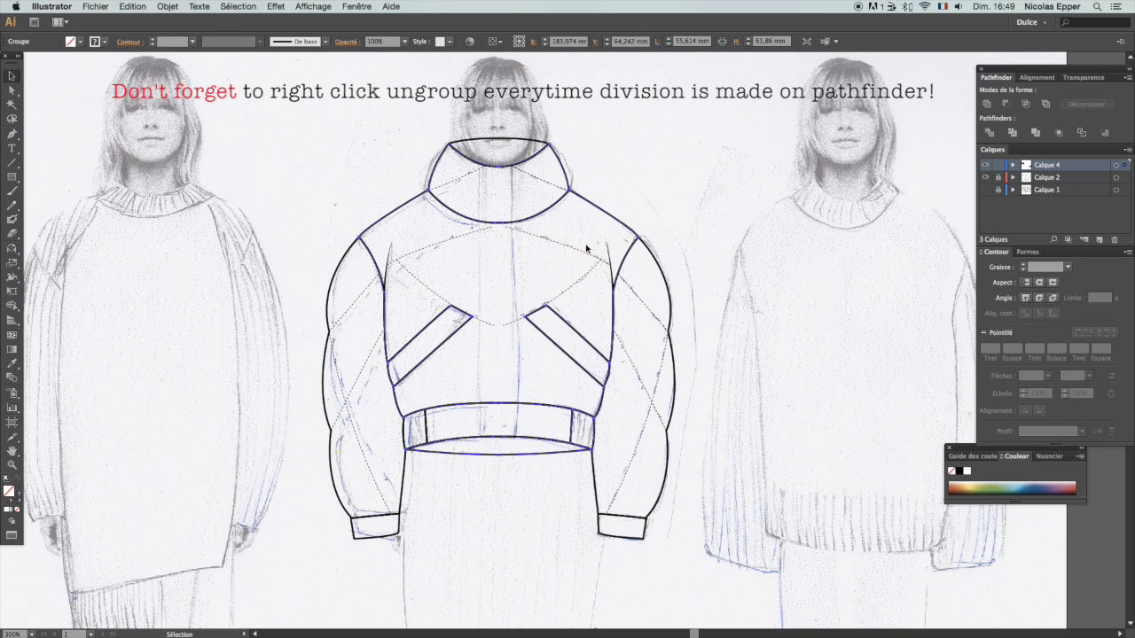
{"action": "left_click", "coordinate": [598, 212]}
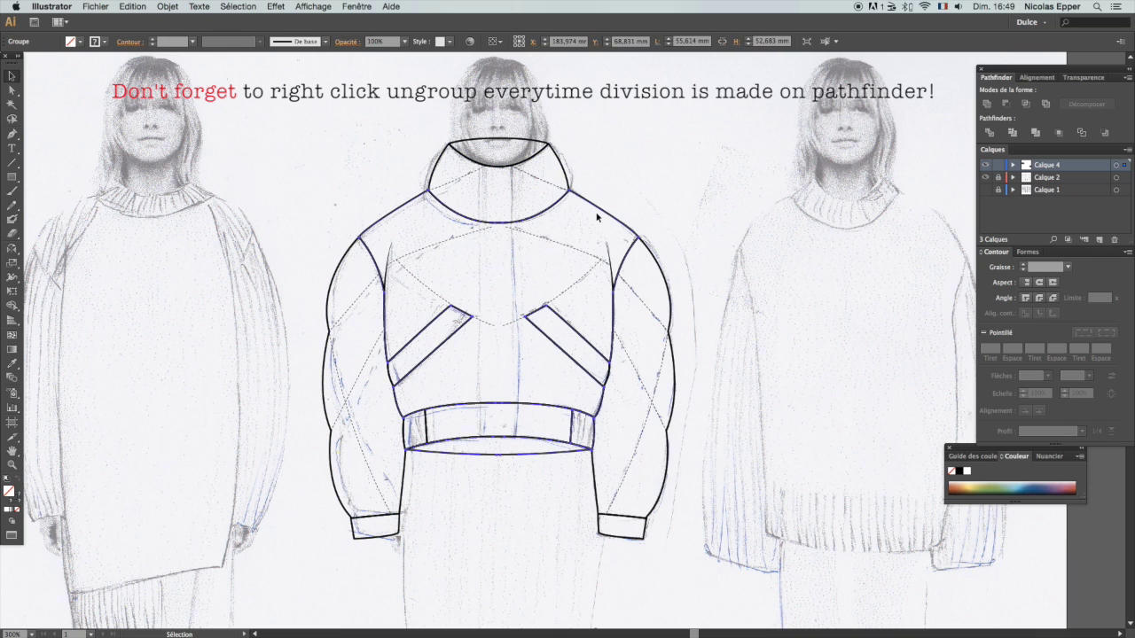
{"action": "right_click", "coordinate": [508, 450]}
{"action": "left_click", "coordinate": [525, 519]}
{"action": "left_click", "coordinate": [485, 495]}
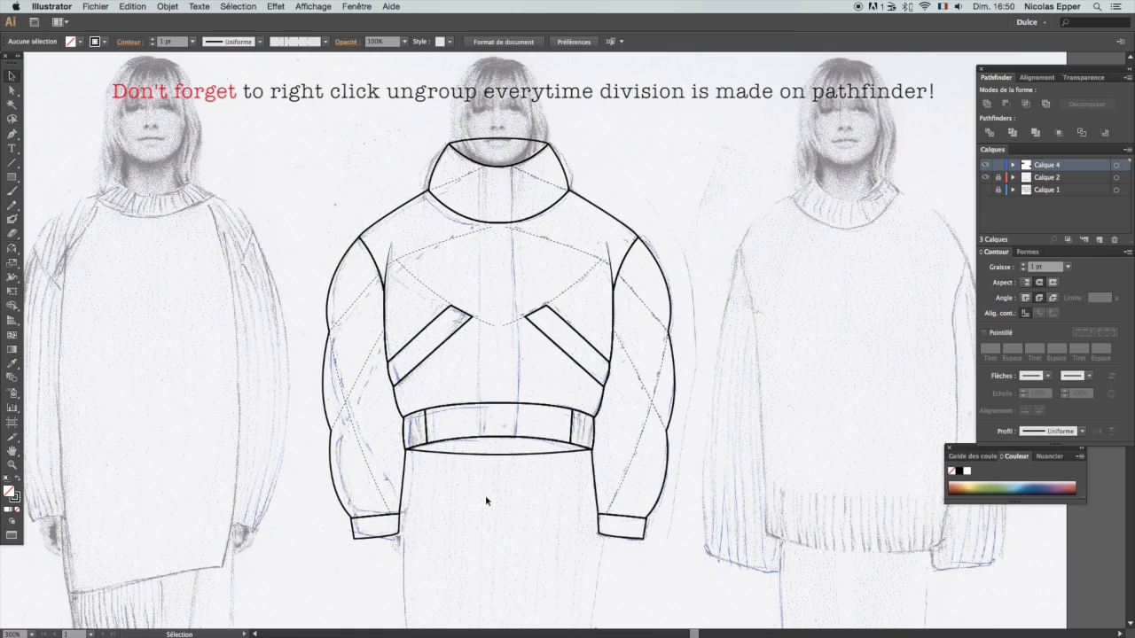
Step: Check the left-hand sleeve and jacket body for remaining groups
{"action": "left_click", "coordinate": [399, 413]}
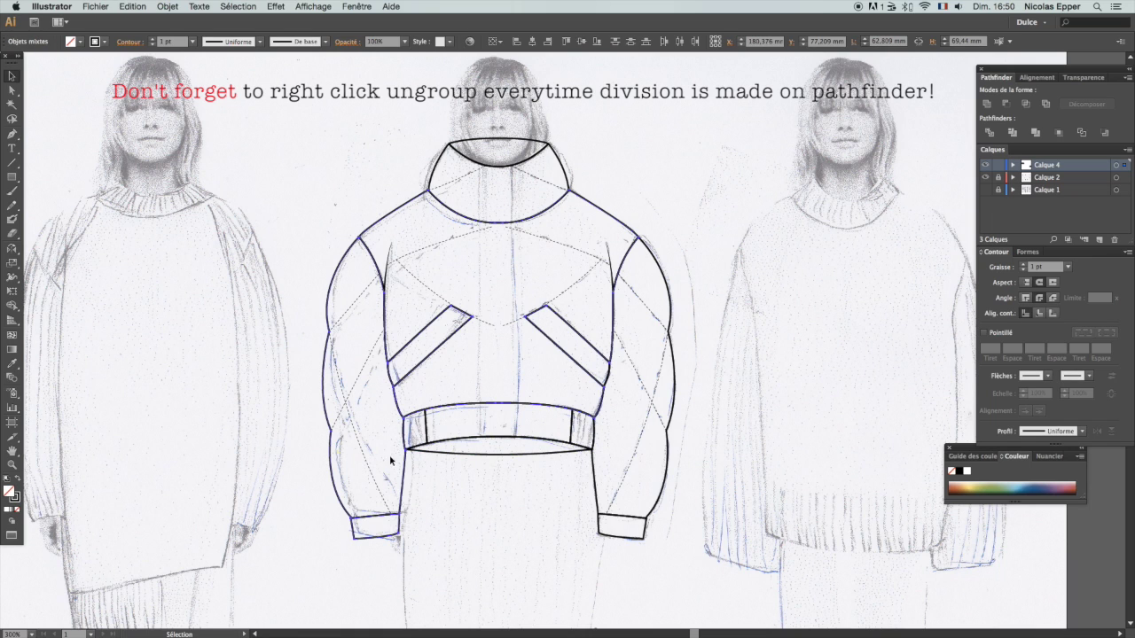
{"action": "right_click", "coordinate": [376, 394]}
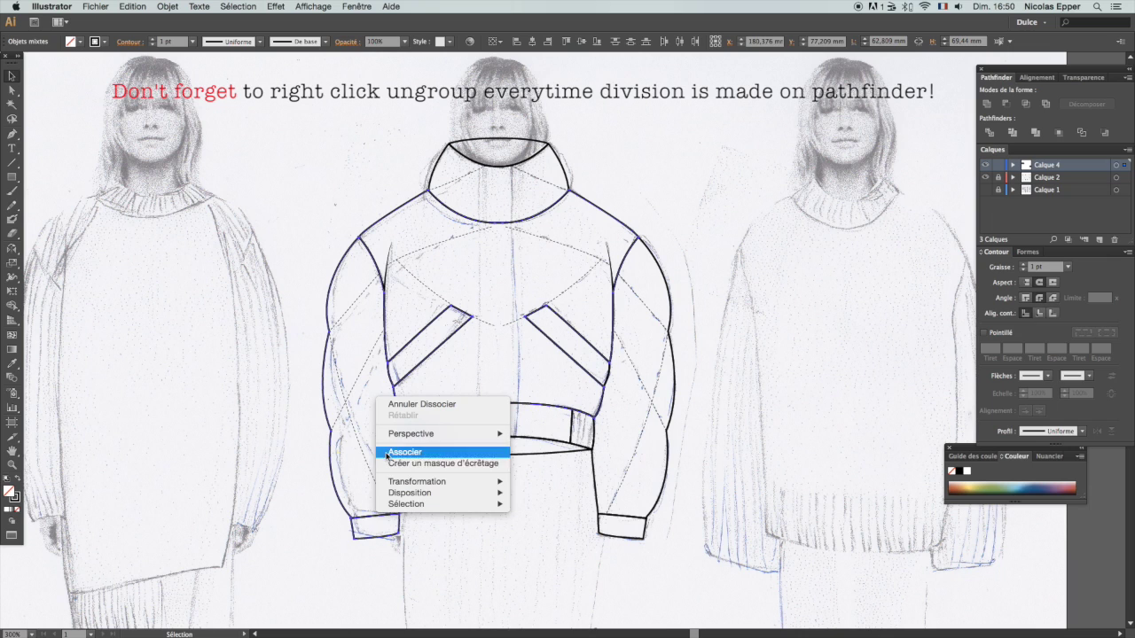
{"action": "left_click", "coordinate": [293, 422]}
{"action": "left_click_drag", "start_coordinate": [297, 394], "coordinate": [321, 403]}
{"action": "left_click", "coordinate": [324, 406]}
{"action": "left_click", "coordinate": [390, 217]}
{"action": "left_click_drag", "start_coordinate": [662, 221], "coordinate": [663, 223]}
Step: Ungroup the right-hand sleeve and its cuff, and check that the hem, body and collar select separately
{"action": "left_click", "coordinate": [669, 298]}
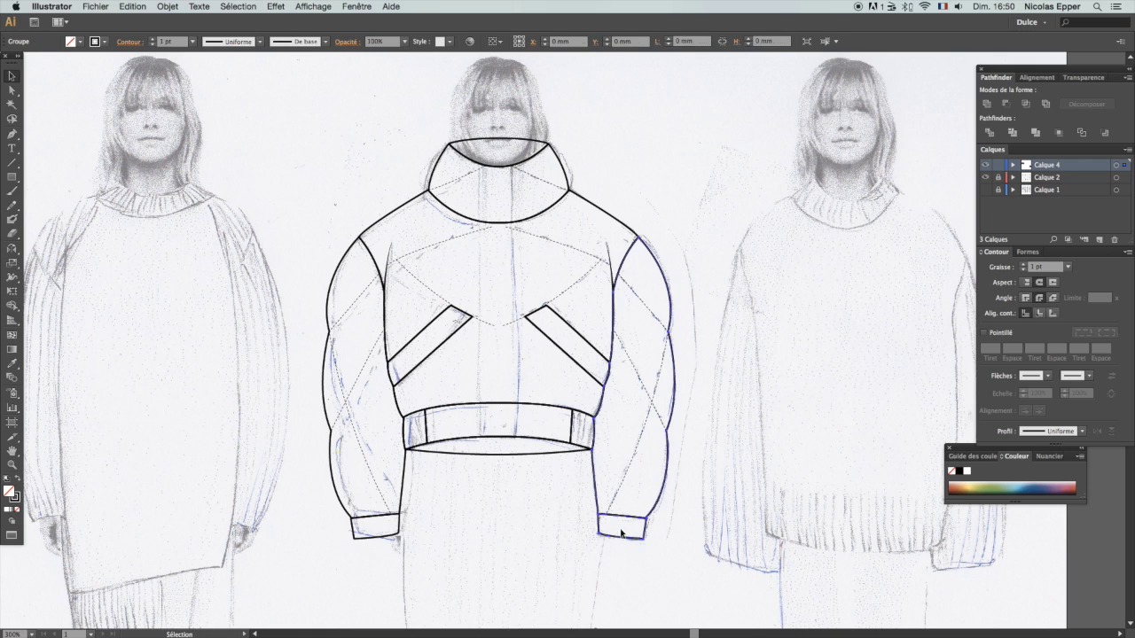
{"action": "right_click", "coordinate": [621, 536]}
{"action": "left_click", "coordinate": [637, 583]}
{"action": "left_click", "coordinate": [548, 547]}
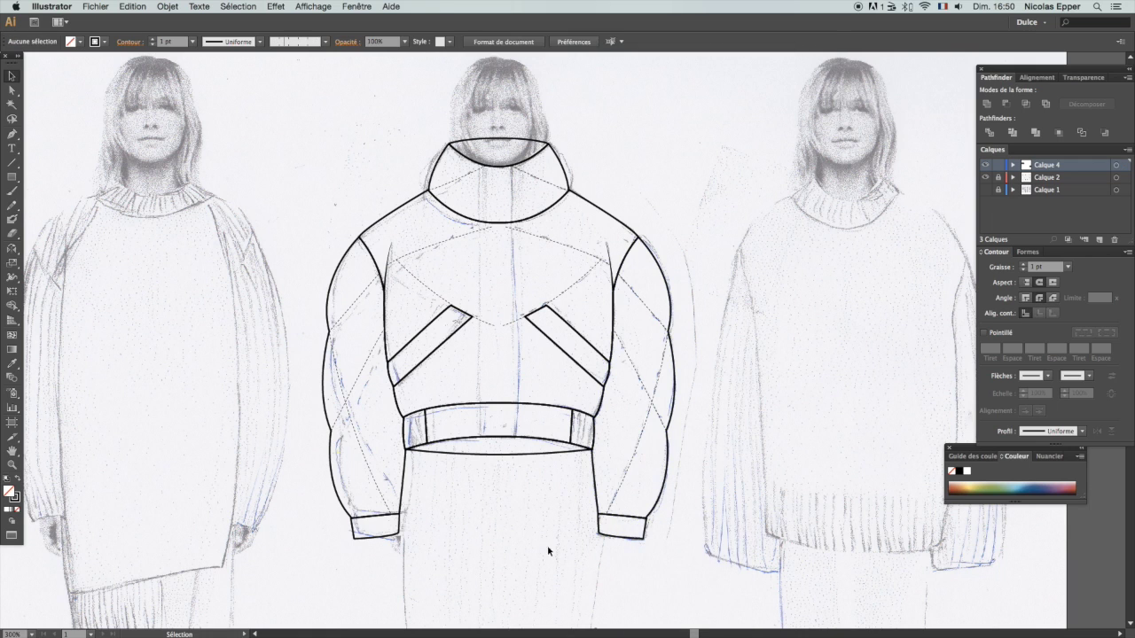
{"action": "left_click", "coordinate": [512, 452]}
{"action": "left_click", "coordinate": [499, 401]}
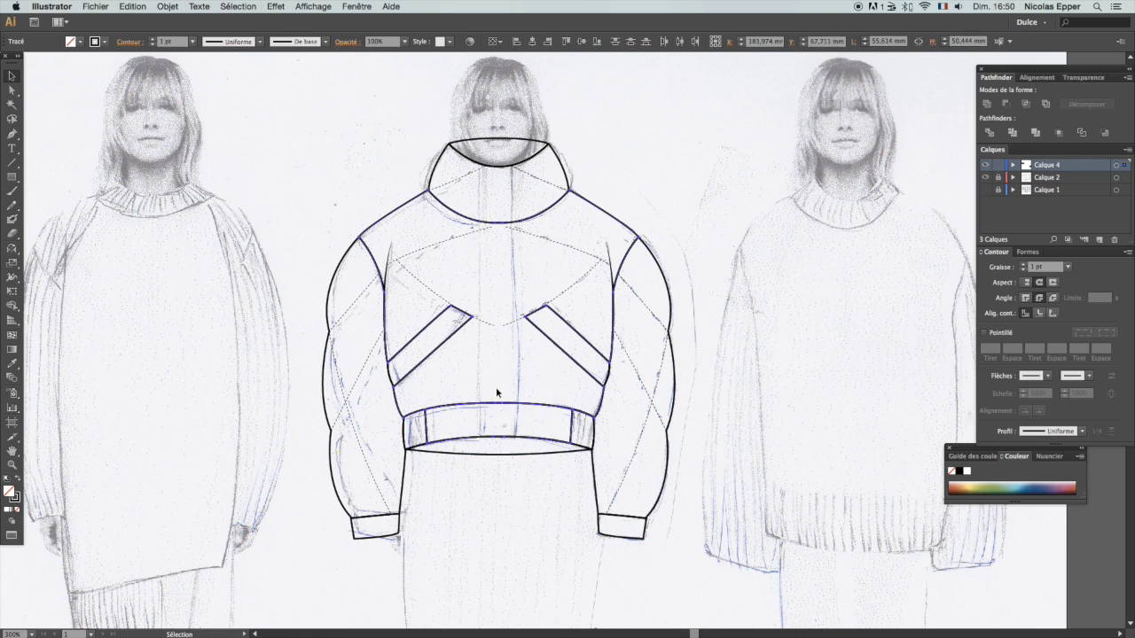
{"action": "left_click", "coordinate": [498, 150]}
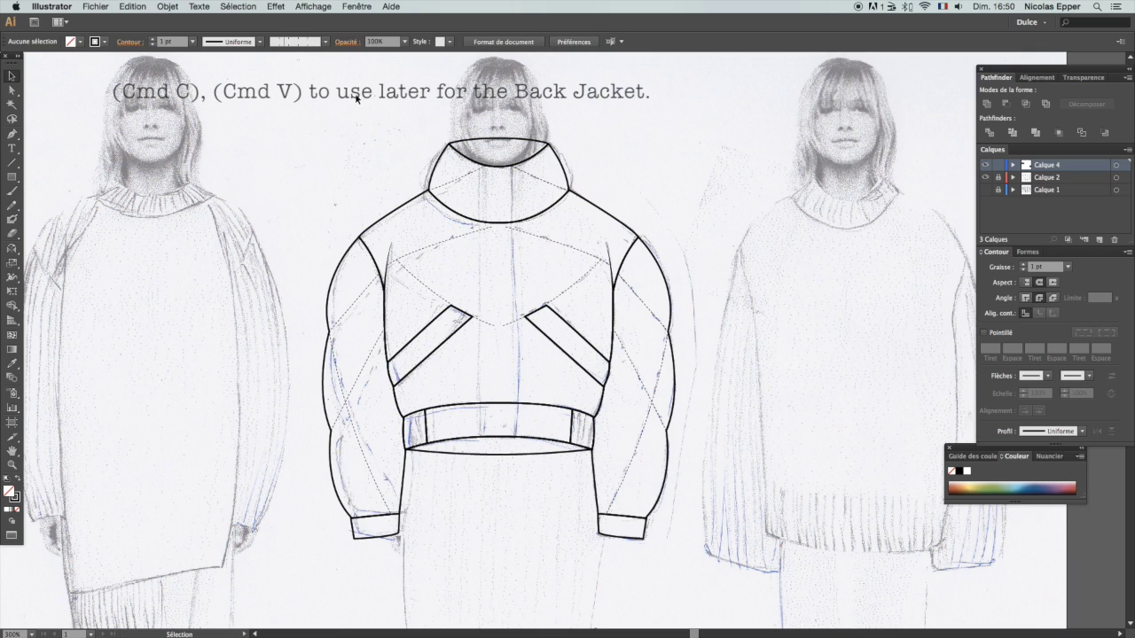
Step: Duplicate the entire front jacket with its quilting lines and place the copy over the right-hand sweater sketch
{"action": "left_click_drag", "start_coordinate": [300, 149], "coordinate": [702, 554]}
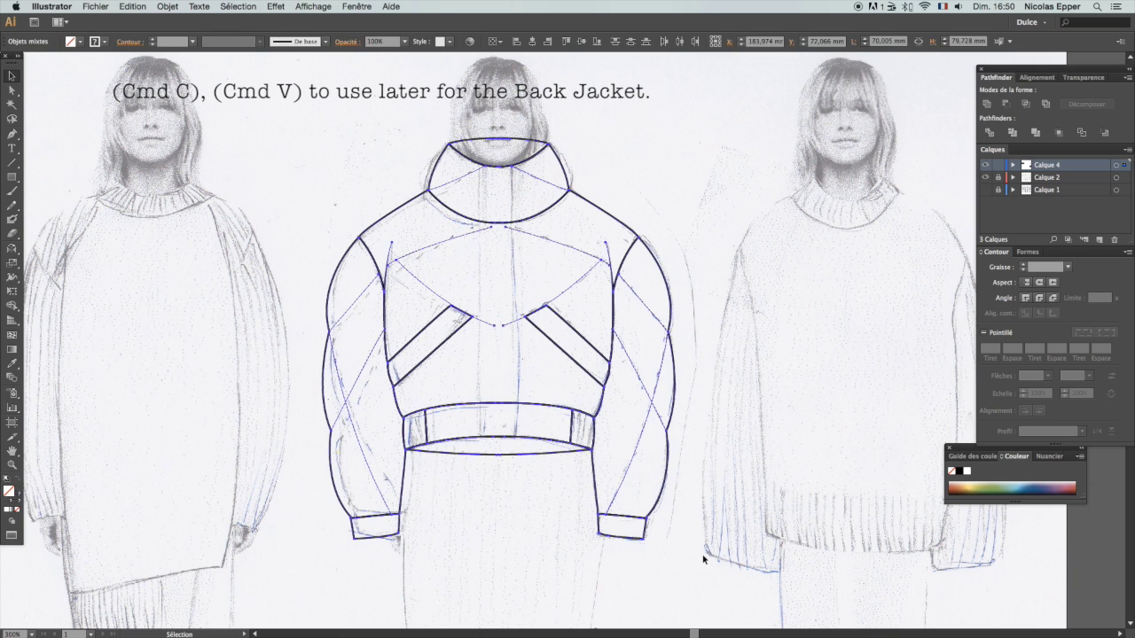
{"action": "key", "text": "super+c"}
{"action": "key", "text": "super+v"}
{"action": "left_click", "coordinate": [521, 105]}
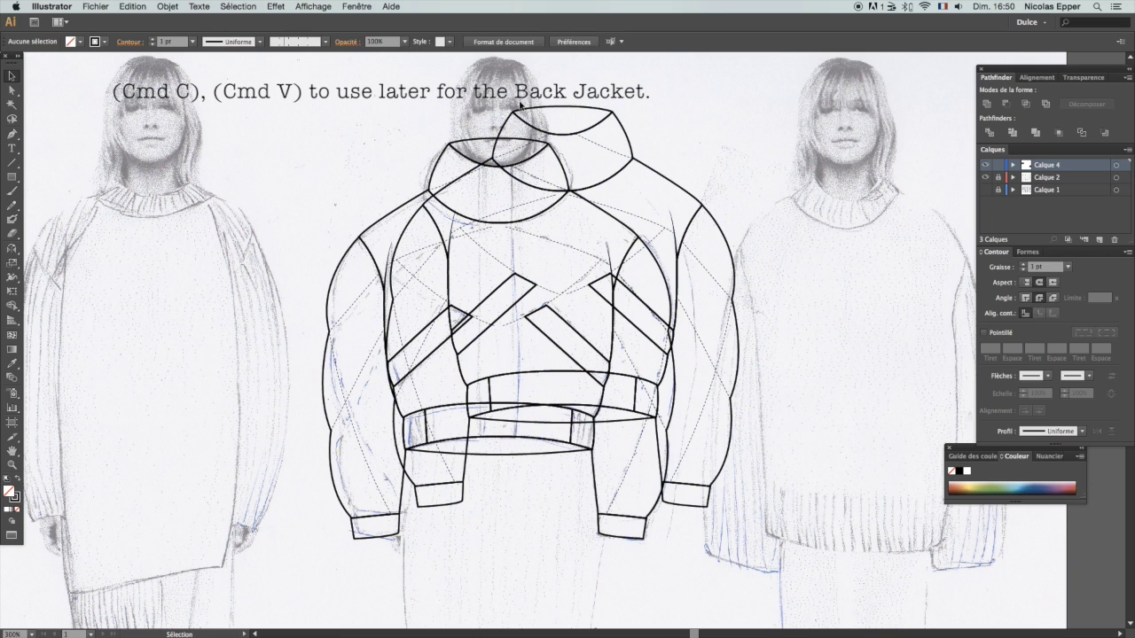
{"action": "key", "text": "super+z"}
{"action": "left_click_drag", "start_coordinate": [564, 142], "coordinate": [917, 190]}
{"action": "left_click", "coordinate": [364, 120]}
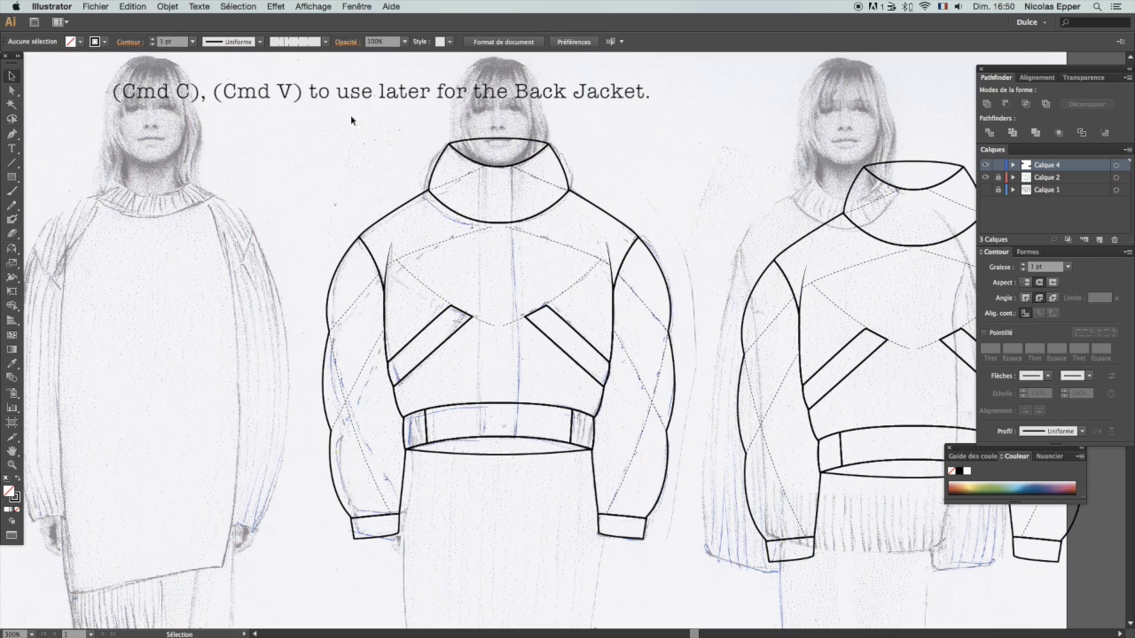
Step: Draw a centre-front placket rectangle about 4.6 mm wide and 53.5 mm high from the collar opening to the waistband's lower edge, filled white
{"action": "scroll", "coordinate": [336, 149], "scroll_direction": "right", "scroll_amount": 2}
{"action": "scroll", "coordinate": [336, 149], "scroll_direction": "down", "scroll_amount": 1}
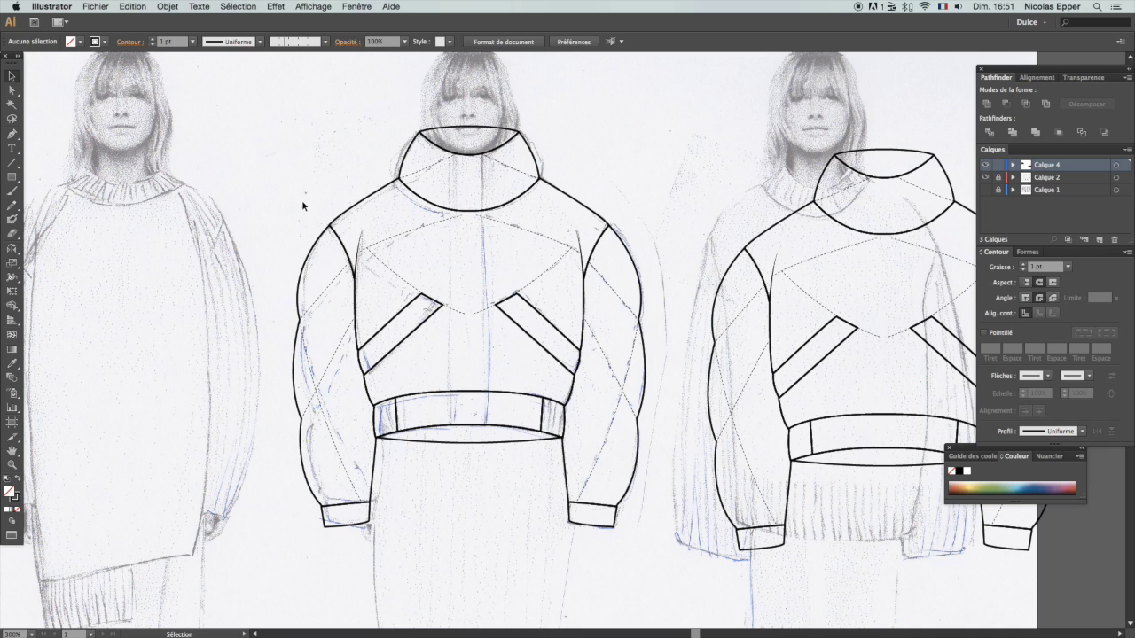
{"action": "left_click", "coordinate": [12, 177]}
{"action": "left_click_drag", "start_coordinate": [456, 155], "coordinate": [486, 427]}
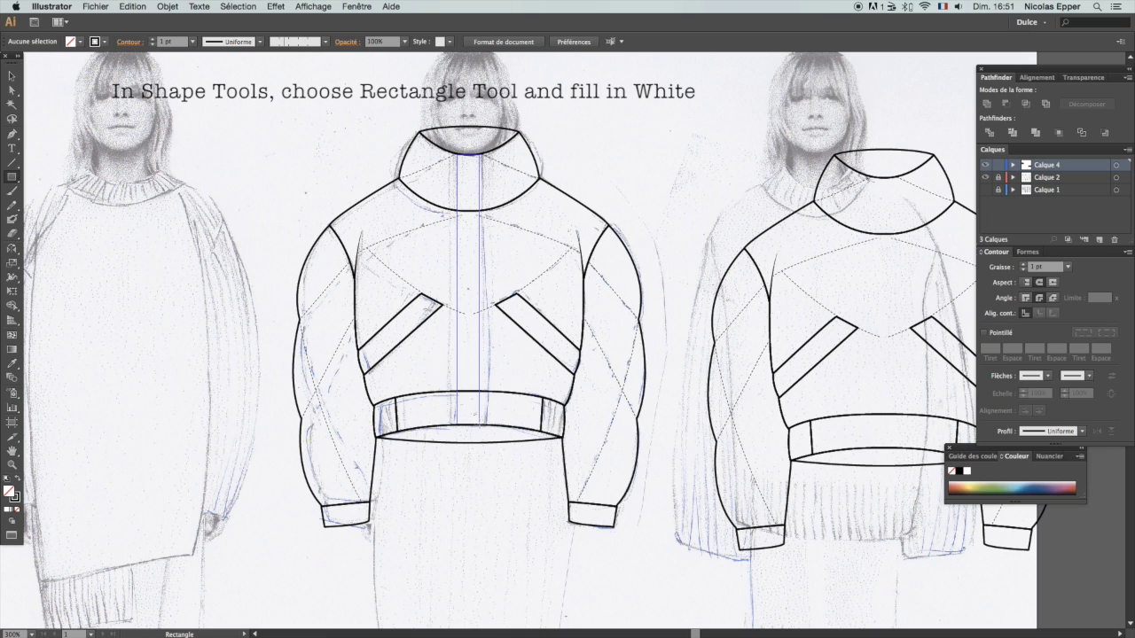
{"action": "left_click_drag", "start_coordinate": [482, 425], "coordinate": [482, 425]}
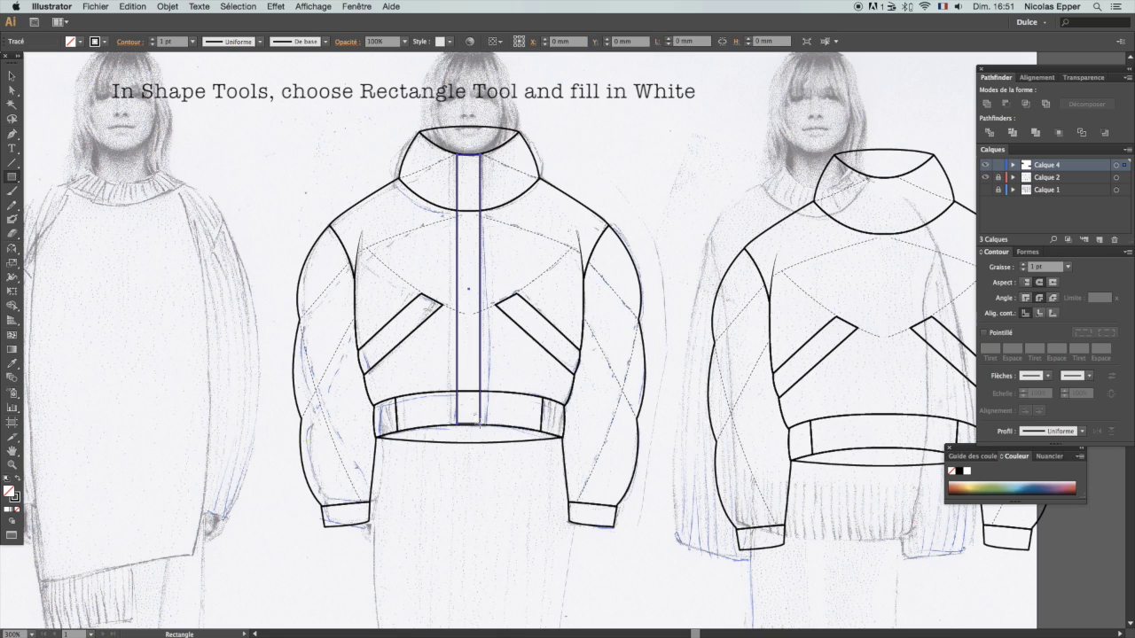
{"action": "left_click", "coordinate": [8, 510]}
{"action": "key", "text": "a"}
{"action": "left_click", "coordinate": [476, 286]}
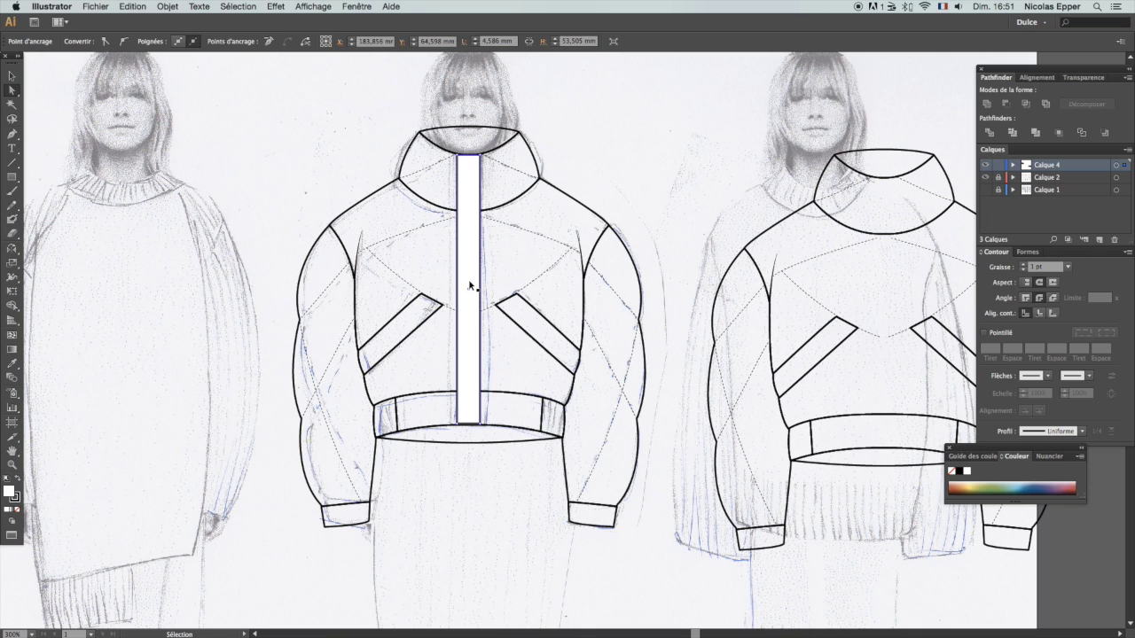
Step: Copy the placket's right-hand edge in front, offset it slightly inward, and make it a 0.25 pt dashed topstitch line with 1 pt dashes and gaps
{"action": "left_click", "coordinate": [480, 286]}
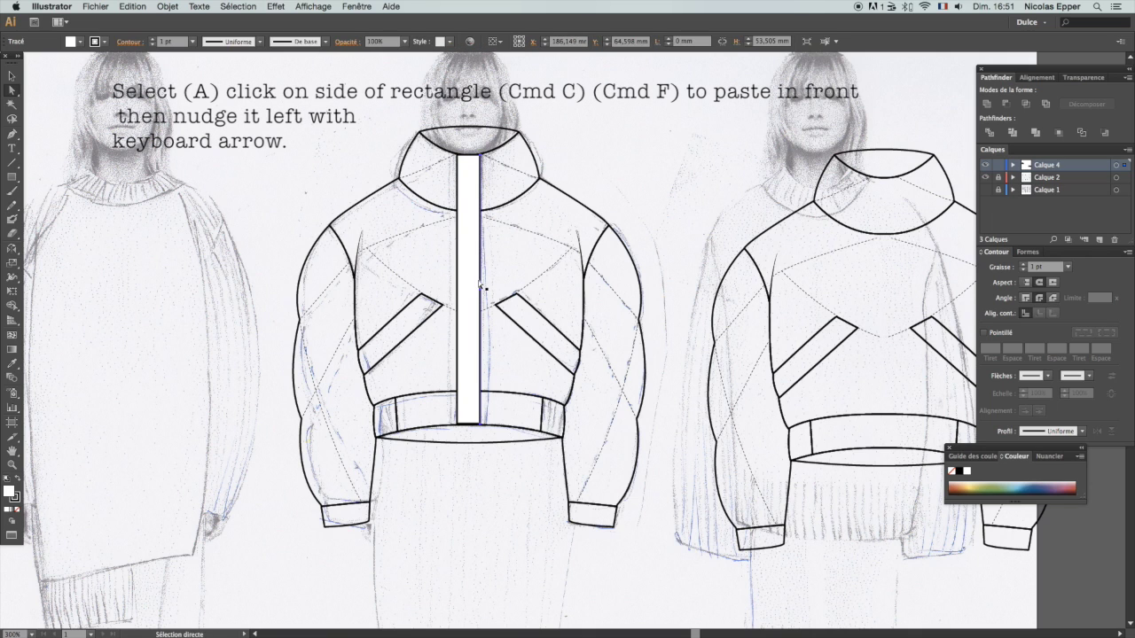
{"action": "key", "text": "super+c"}
{"action": "key", "text": "super+f"}
{"action": "key", "text": "Left"}
{"action": "key", "text": "Left"}
{"action": "left_click", "coordinate": [1068, 267]}
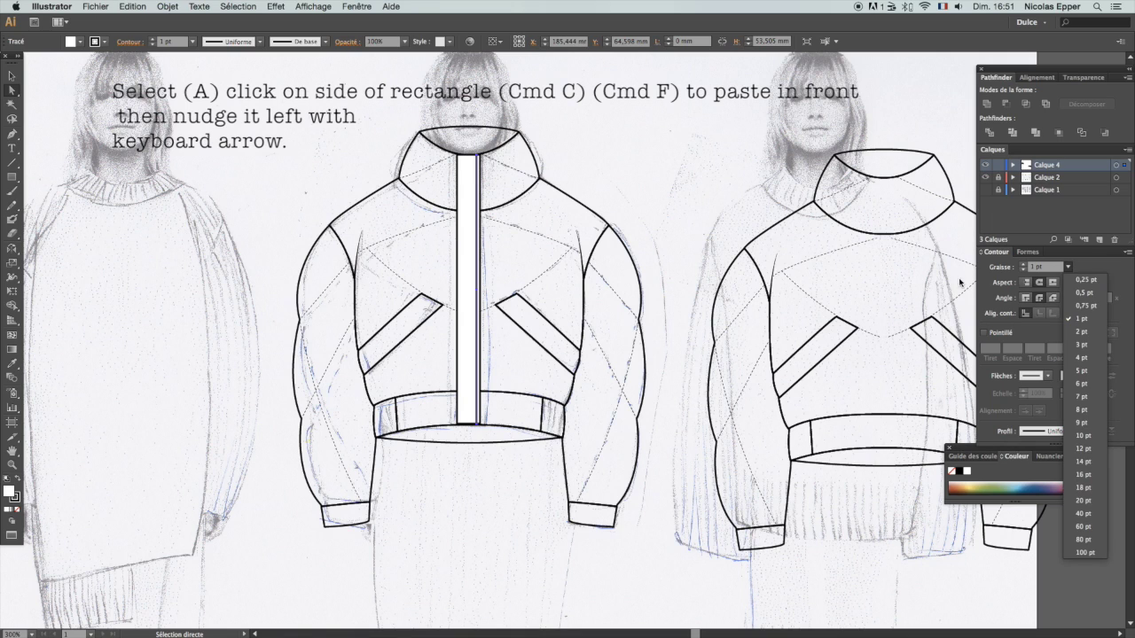
{"action": "left_click", "coordinate": [1084, 280]}
{"action": "left_click", "coordinate": [985, 332]}
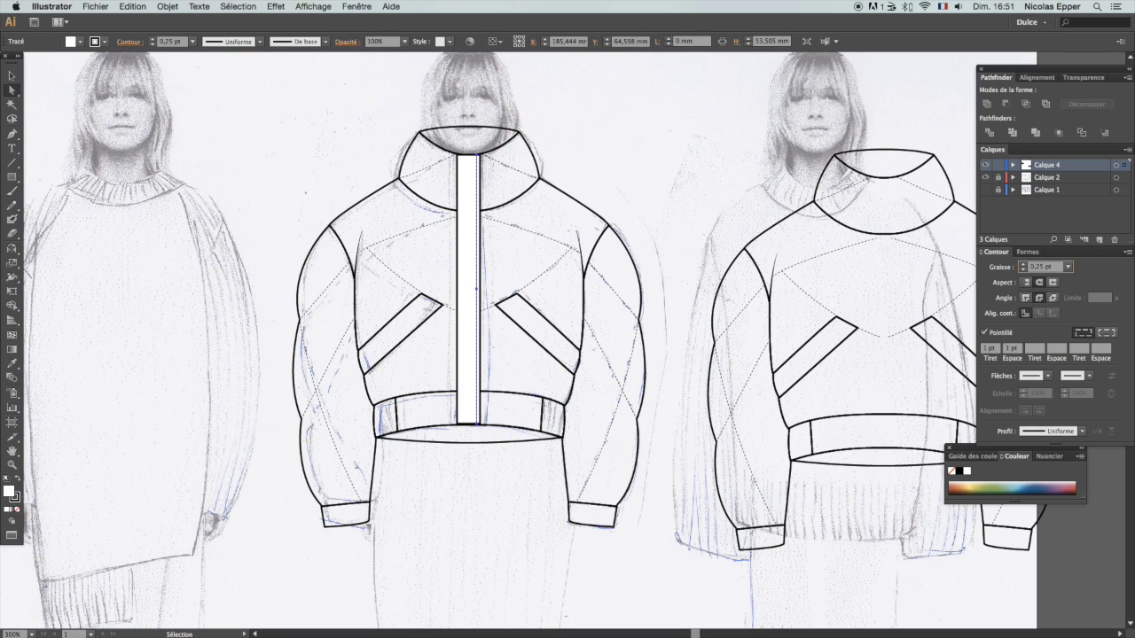
Step: Duplicate the dashed topstitch line in place and shift the copy across to just inside the placket's left-hand edge
{"action": "key", "text": "super+f"}
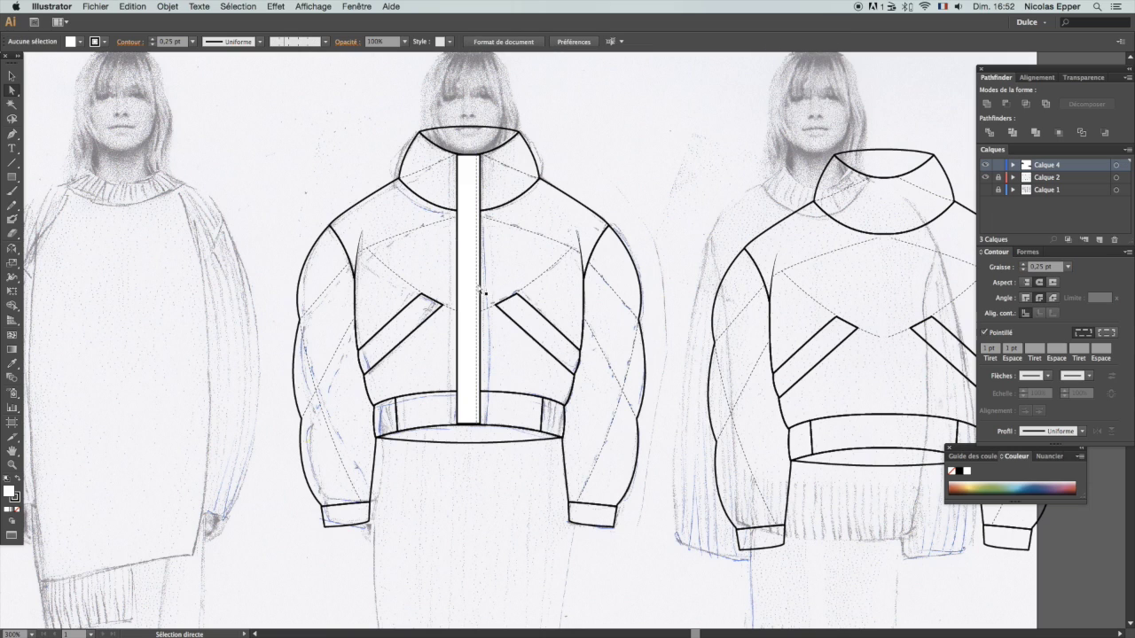
{"action": "left_click", "coordinate": [480, 293]}
{"action": "left_click", "coordinate": [477, 292]}
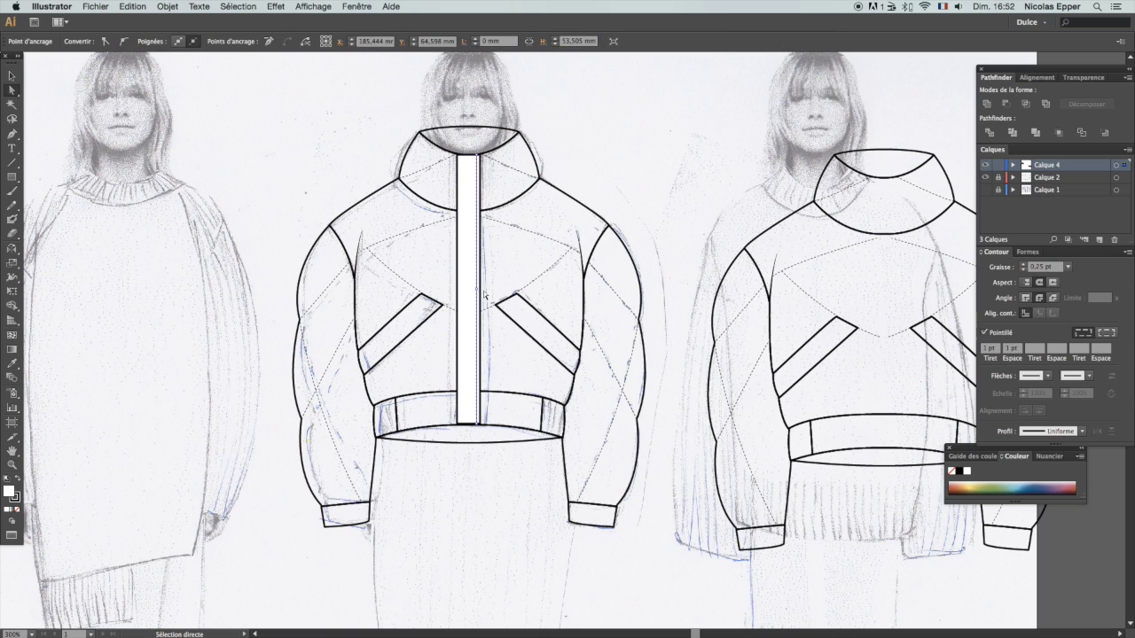
{"action": "key", "text": "Left"}
{"action": "key", "text": "Left"}
{"action": "key", "text": "Left"}
{"action": "key", "text": "Left"}
{"action": "key", "text": "Left"}
{"action": "key", "text": "Left"}
{"action": "key", "text": "Left"}
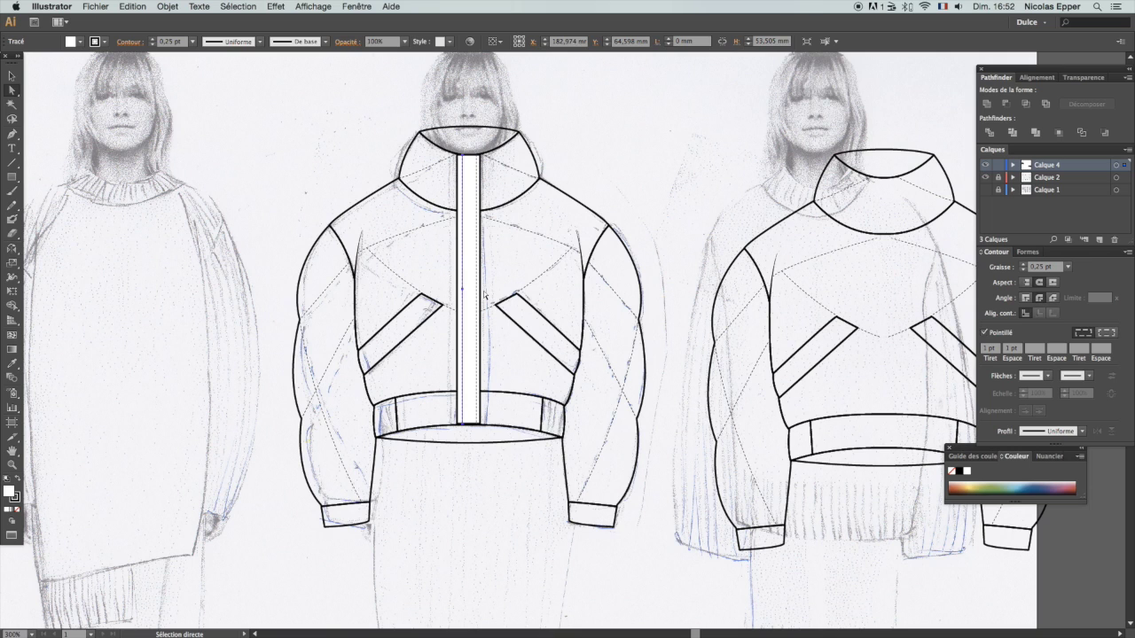
{"action": "left_click", "coordinate": [496, 291]}
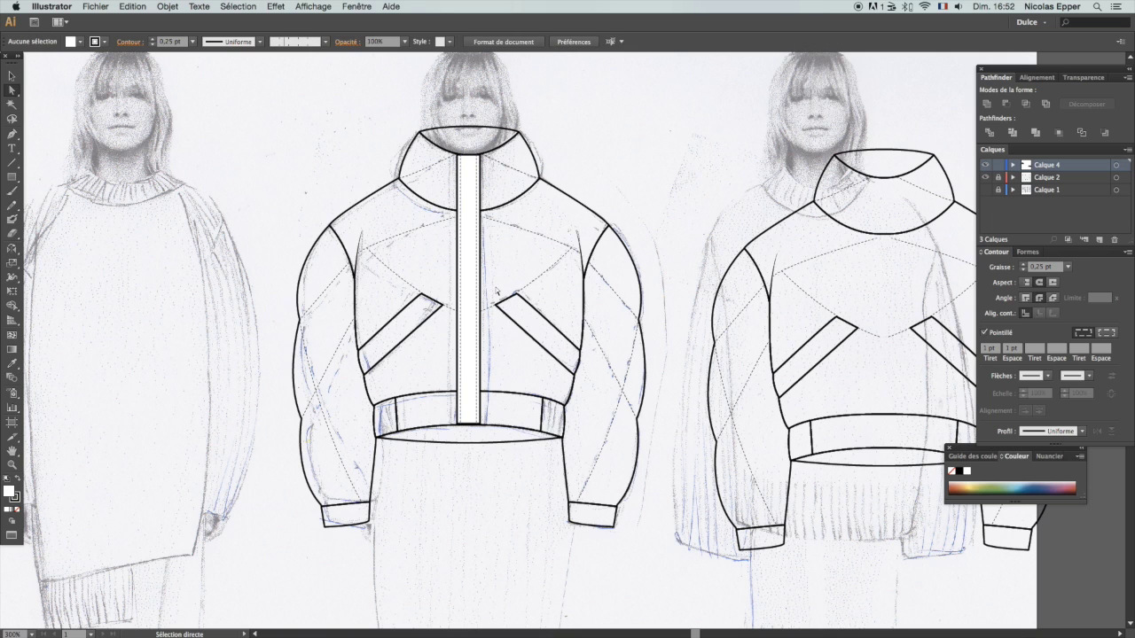
Step: Nudge the lens-shaped back hem opening slightly down from the waistband's lower edge
{"action": "scroll", "coordinate": [496, 292], "scroll_direction": "down", "scroll_amount": 1}
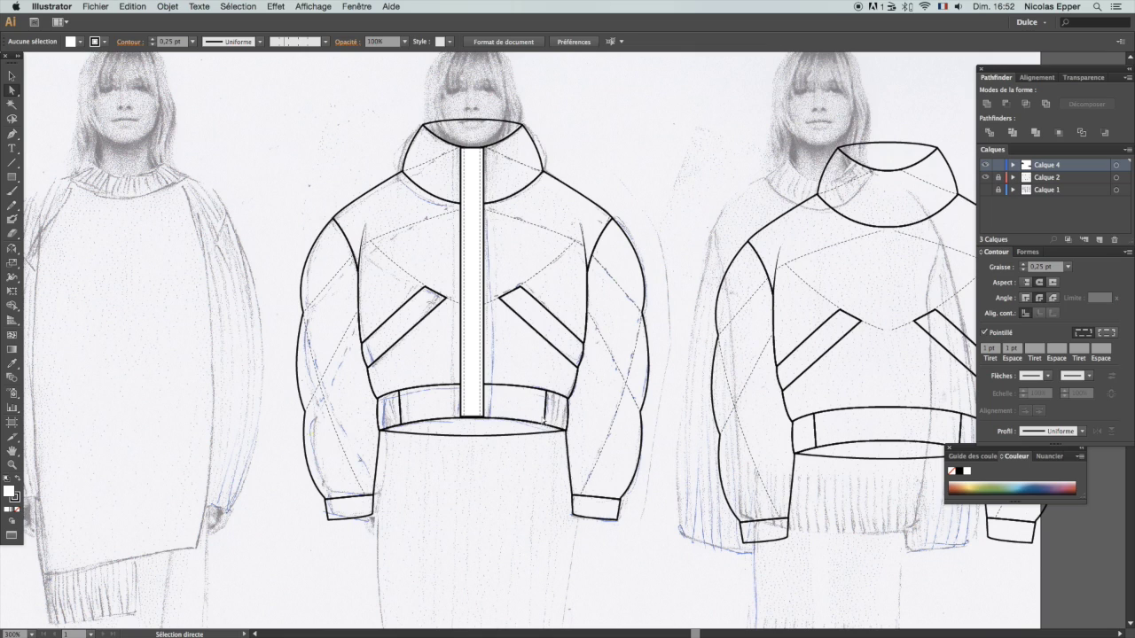
{"action": "key", "text": "v"}
{"action": "left_click", "coordinate": [495, 432]}
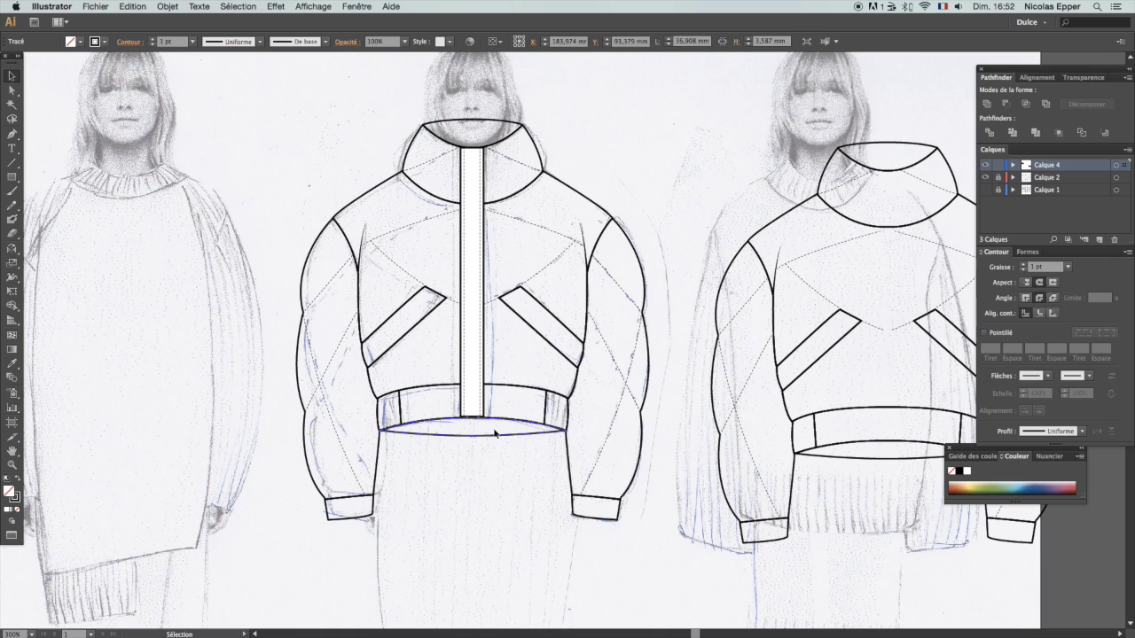
{"action": "key", "text": "Down"}
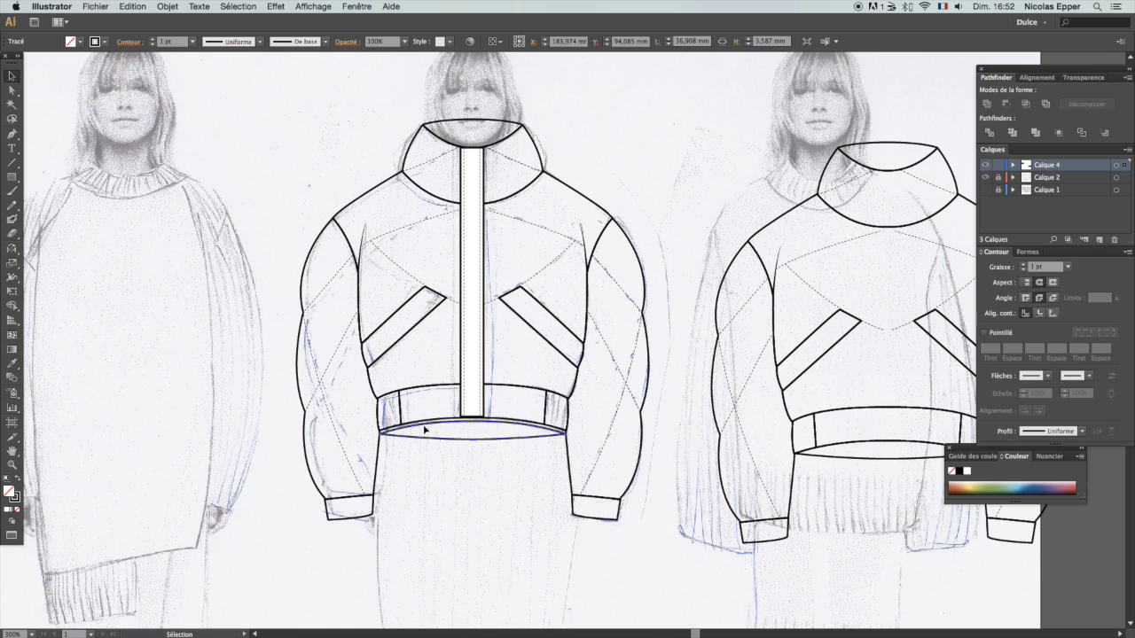
Step: Cut the two narrow side panels at the ends of the waistband to the clipboard
{"action": "key", "text": "super+plus"}
{"action": "key", "text": "super+plus"}
{"action": "key", "text": "super+plus"}
{"action": "key", "text": "super+plus"}
{"action": "key", "text": "space"}
{"action": "left_click_drag", "start_coordinate": [436, 421], "coordinate": [654, 156]}
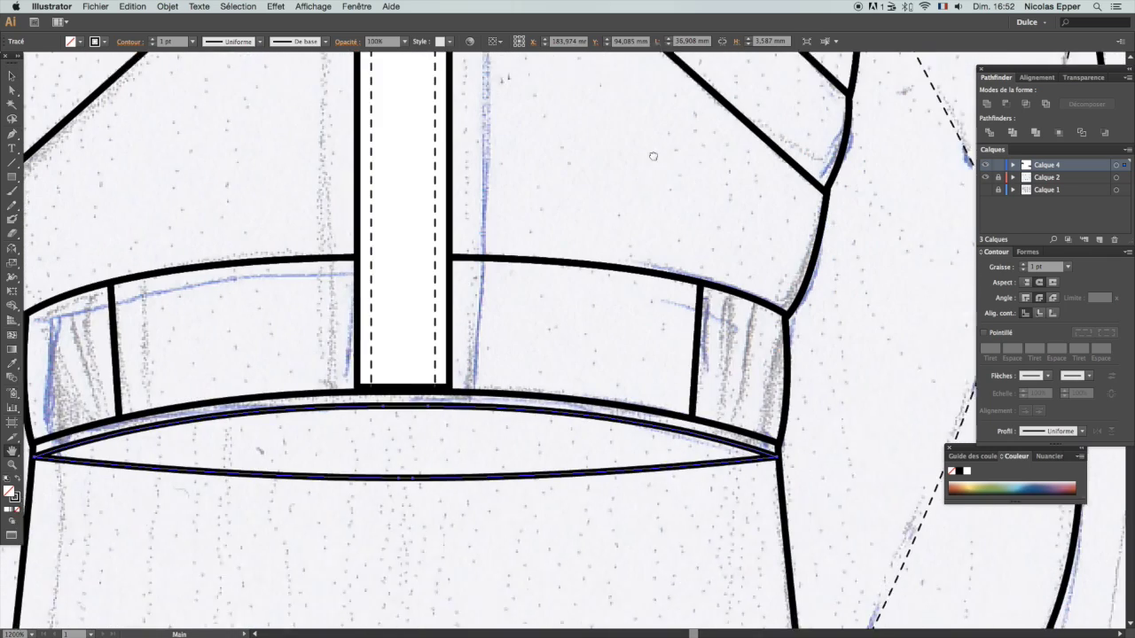
{"action": "key", "text": "a"}
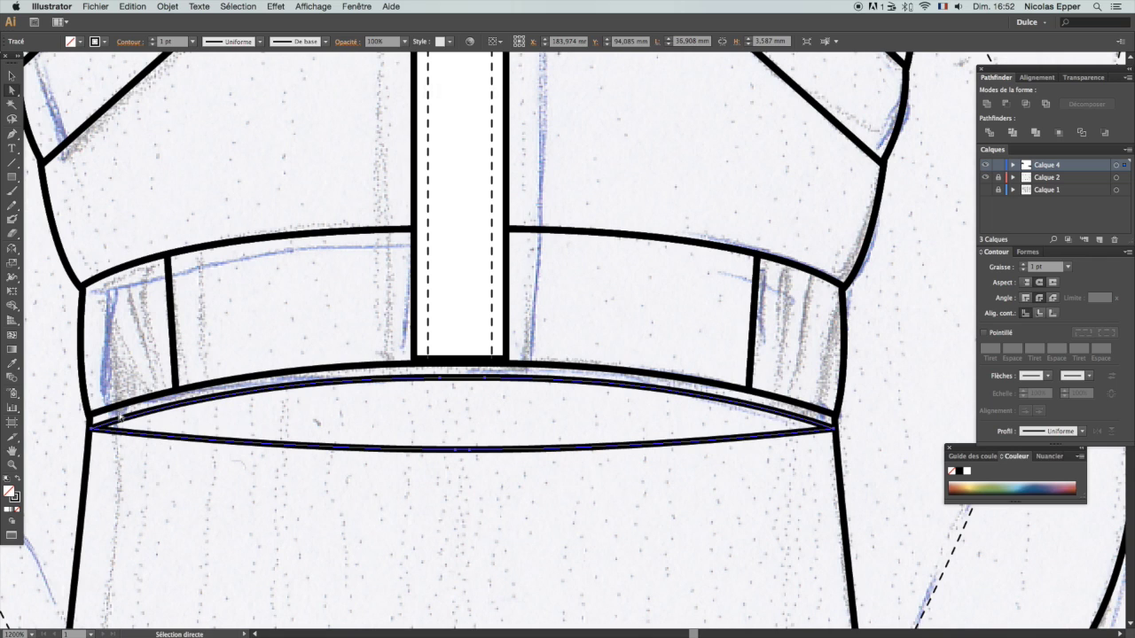
{"action": "left_click", "coordinate": [120, 413]}
{"action": "key", "text": "v"}
{"action": "left_click", "coordinate": [165, 378]}
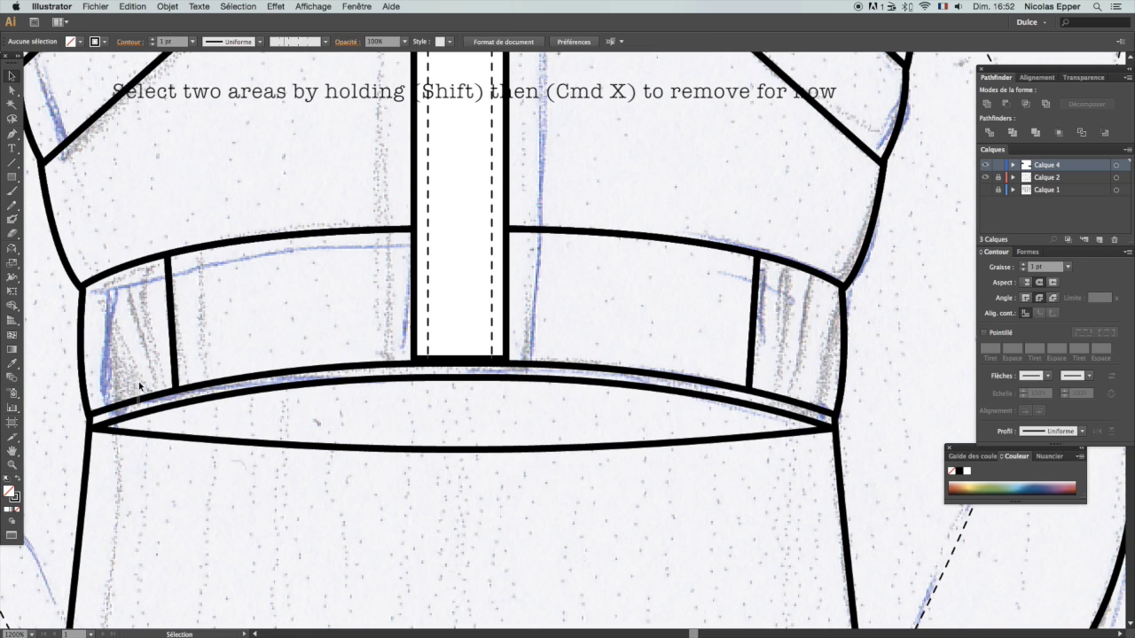
{"action": "left_click", "coordinate": [139, 386]}
{"action": "left_click", "coordinate": [797, 380], "text": "shift"}
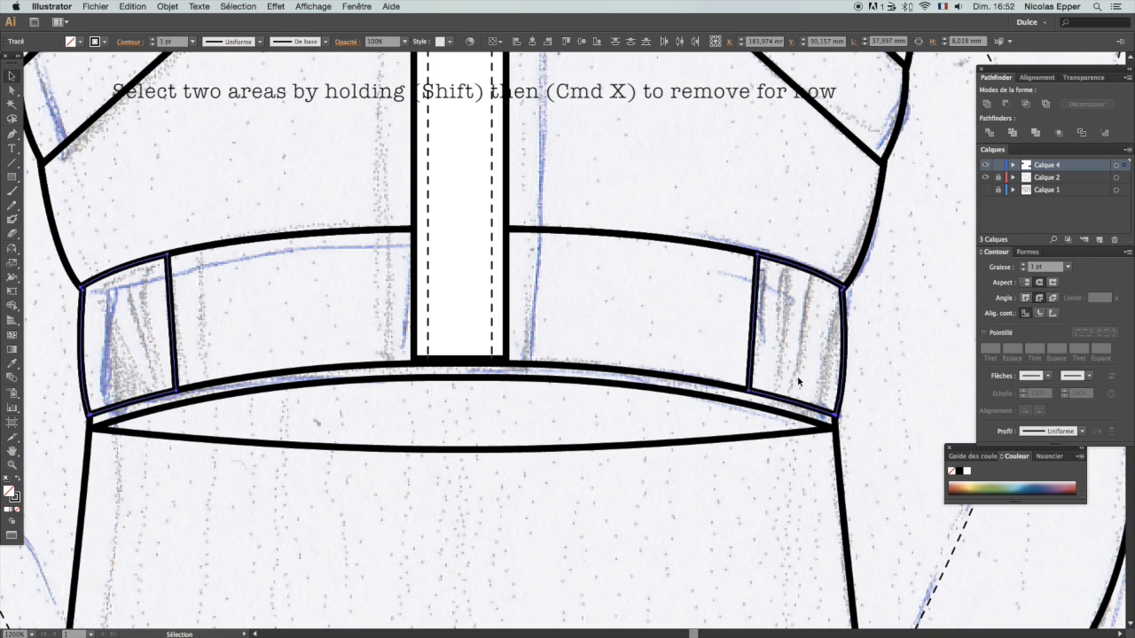
{"action": "key", "text": "super+x"}
Step: Draw a path about 7.4 mm wide across the waistband's left-hand end, apply the rib-knit brush, and lower its inner end point slightly
{"action": "key", "text": "p"}
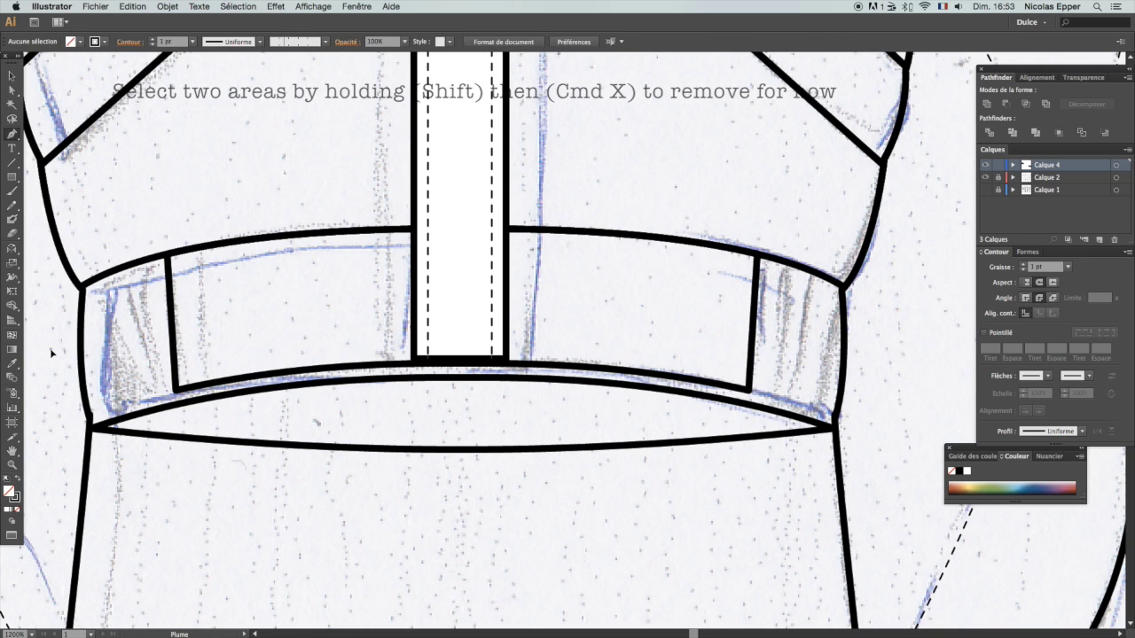
{"action": "left_click", "coordinate": [49, 348]}
{"action": "left_click_drag", "start_coordinate": [202, 318], "coordinate": [230, 316]}
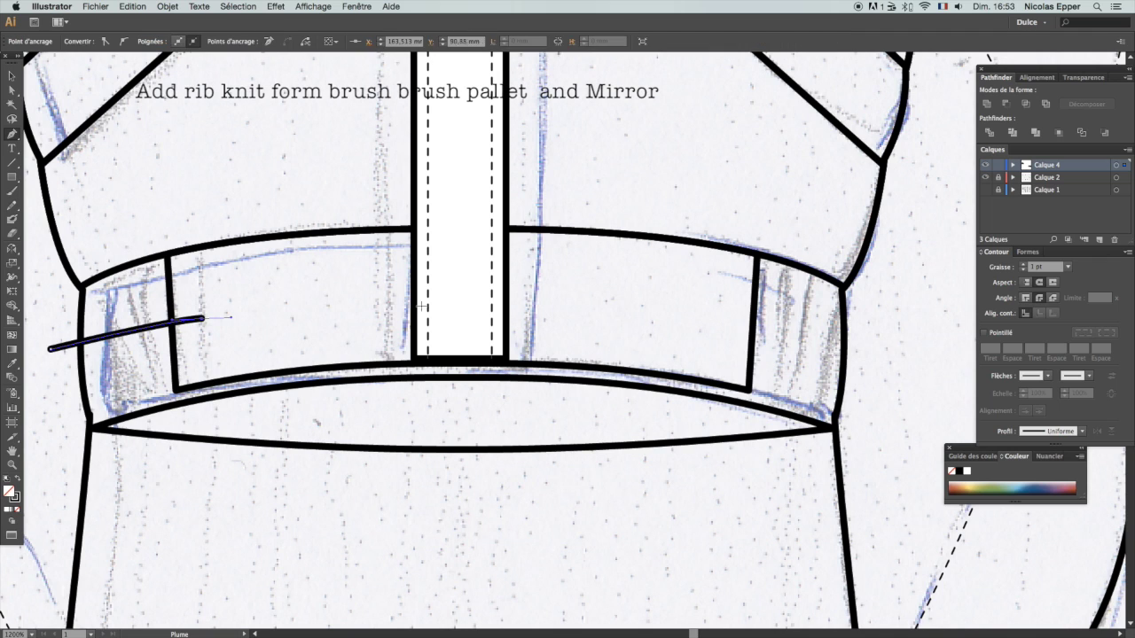
{"action": "left_click", "coordinate": [1039, 253]}
{"action": "left_click", "coordinate": [1042, 350]}
{"action": "left_click", "coordinate": [12, 89]}
{"action": "left_click_drag", "start_coordinate": [203, 320], "coordinate": [201, 339]}
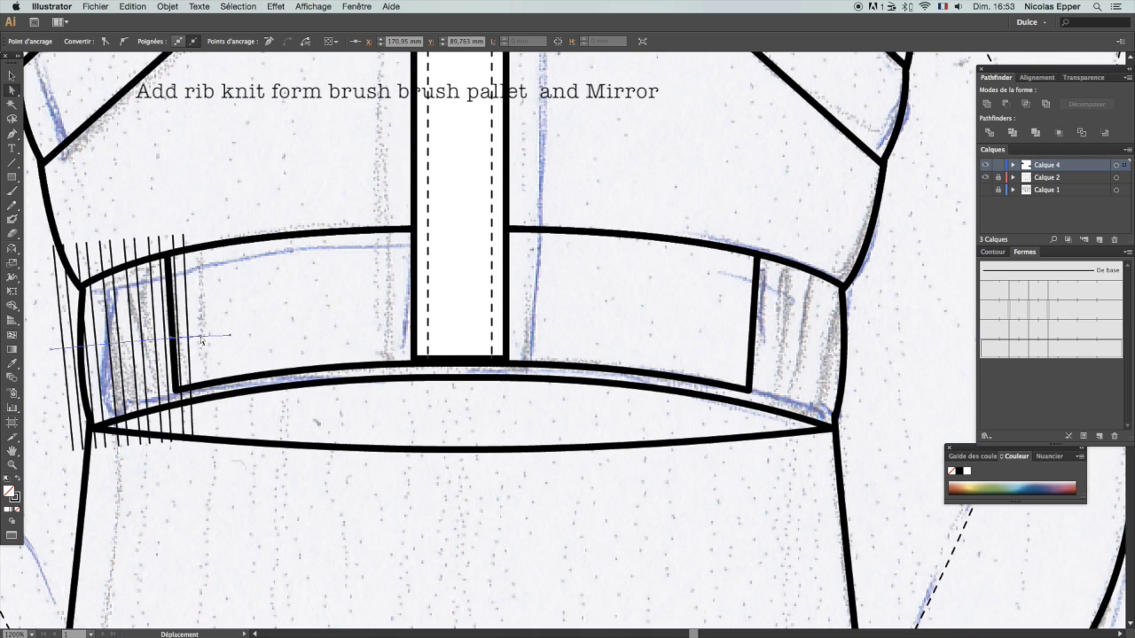
Step: Reflect a copy of the rib line across a vertical axis at the placket's centre, and paste the cut side panels back in front
{"action": "key", "text": "v"}
{"action": "key", "text": "o"}
{"action": "left_click", "coordinate": [460, 298], "text": "alt"}
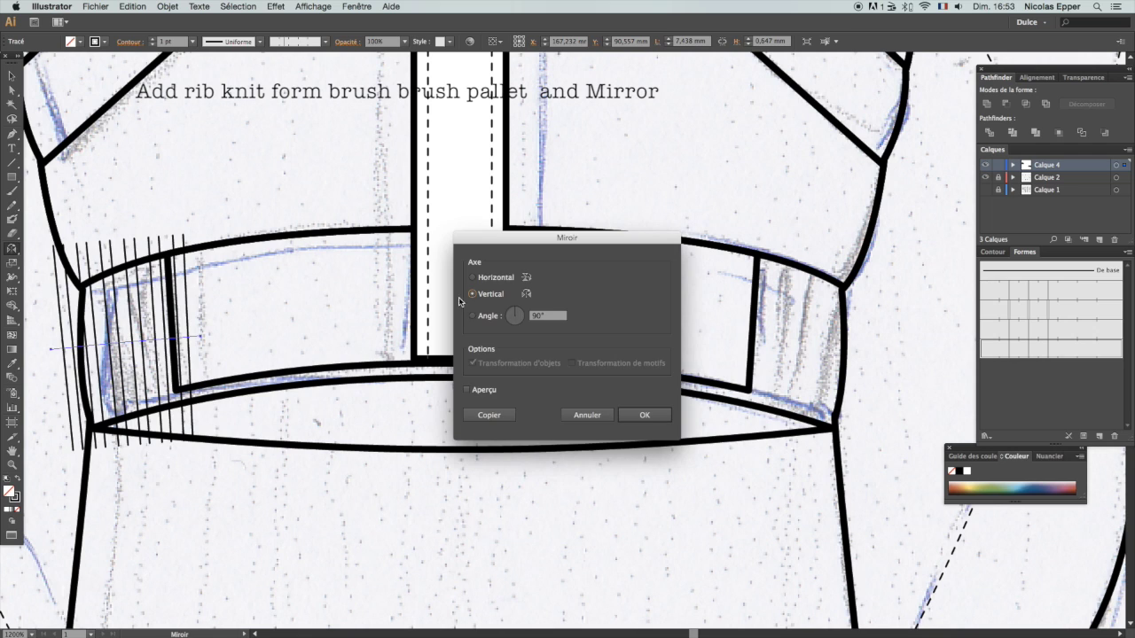
{"action": "left_click", "coordinate": [486, 415]}
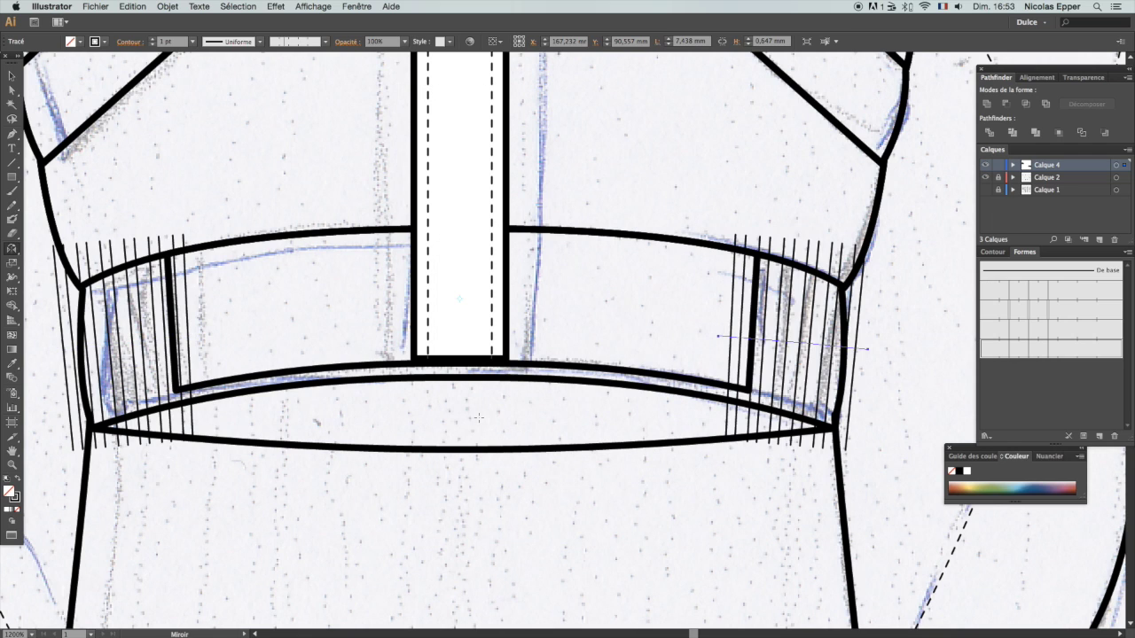
{"action": "key", "text": "super+f"}
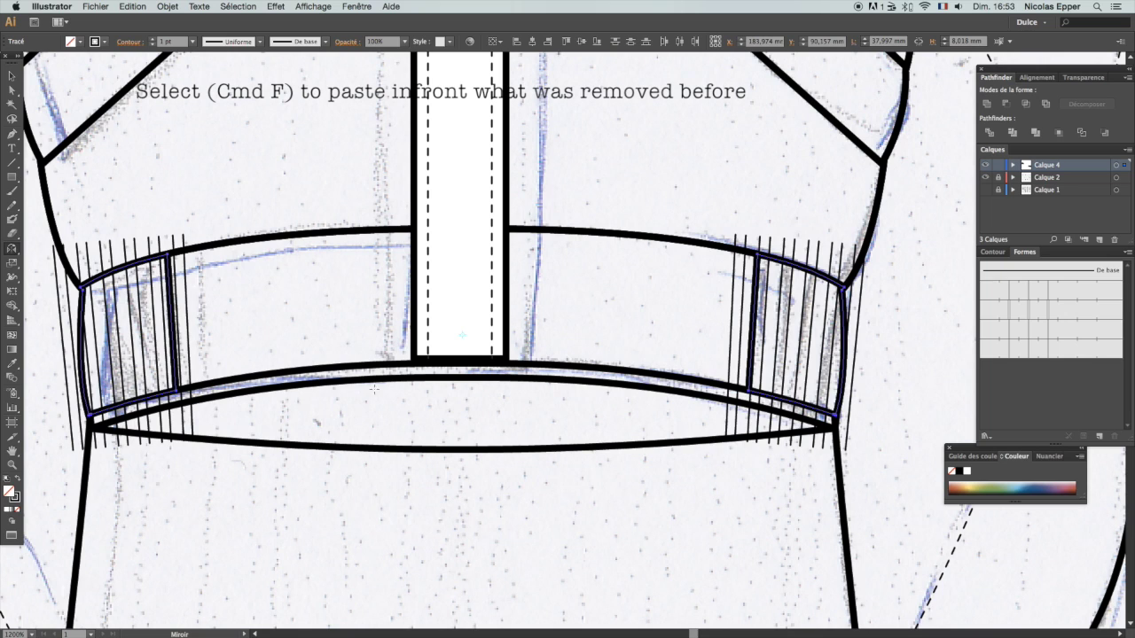
Step: Try to clip the left-hand rib lines with everything selected around the waistband's side panel
{"action": "key", "text": "a"}
{"action": "left_click_drag", "start_coordinate": [39, 353], "coordinate": [140, 364]}
{"action": "key", "text": "super+7"}
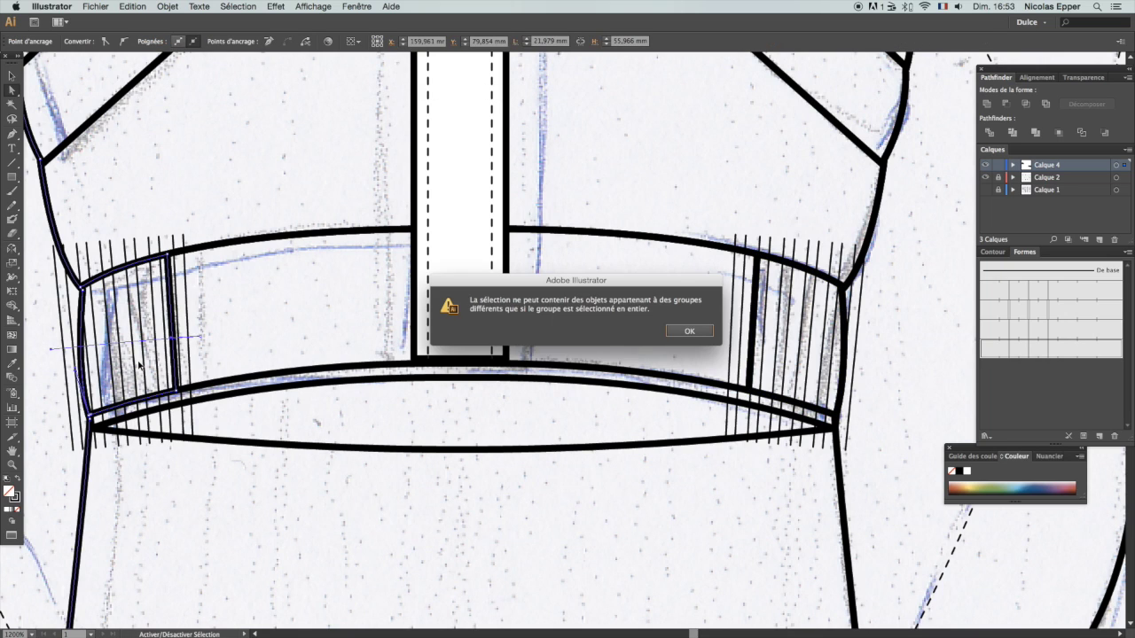
{"action": "left_click", "coordinate": [686, 334]}
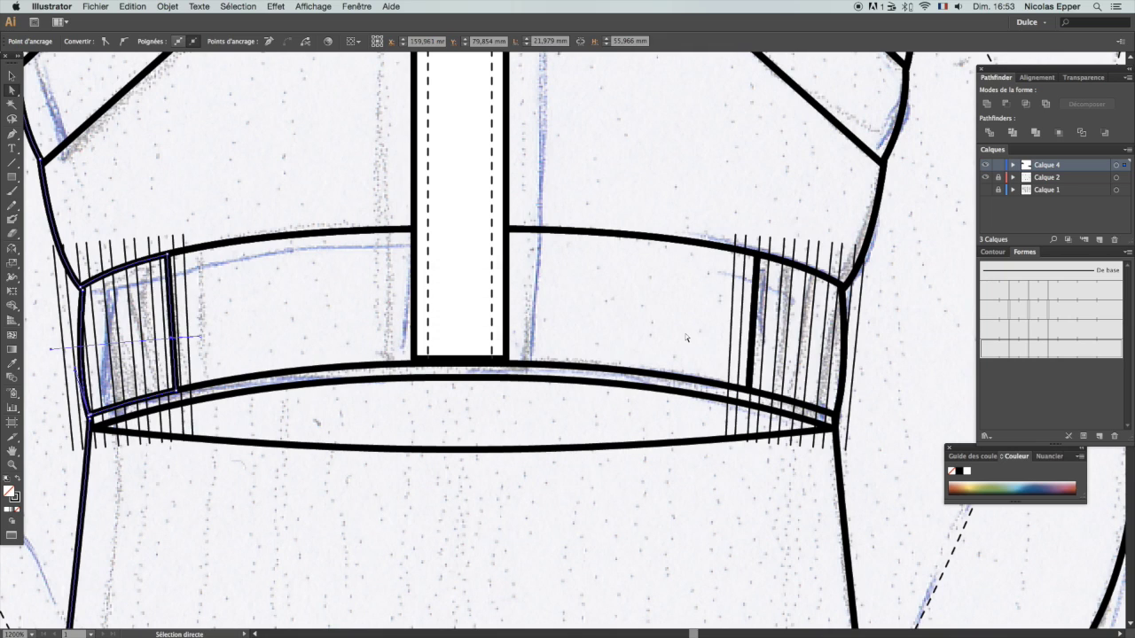
{"action": "key", "text": "super+j"}
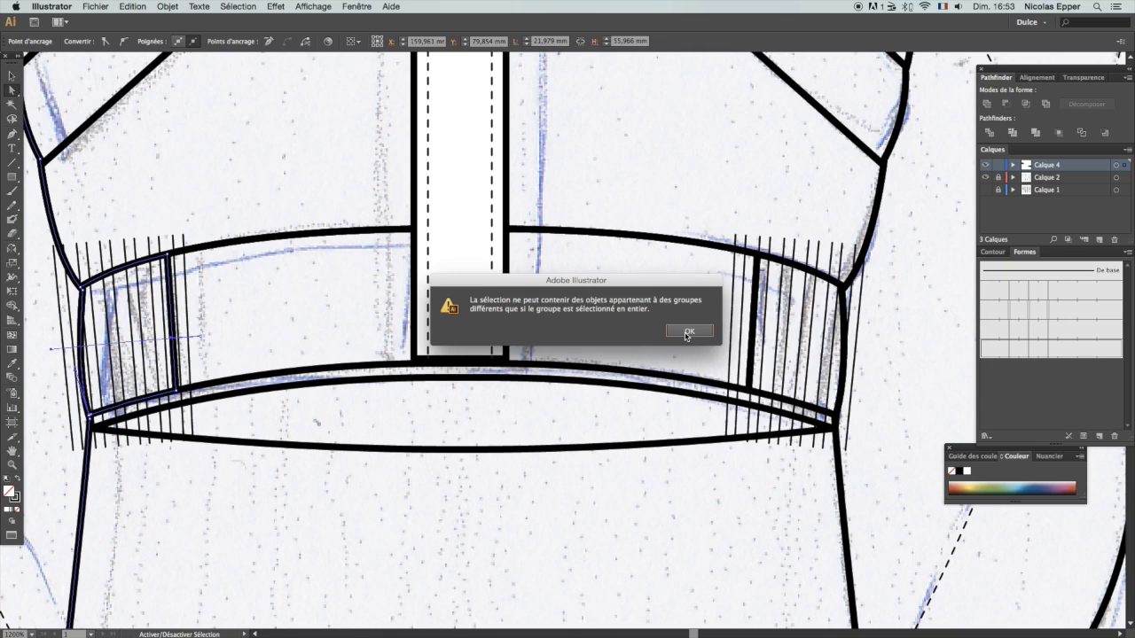
{"action": "key", "text": "Return"}
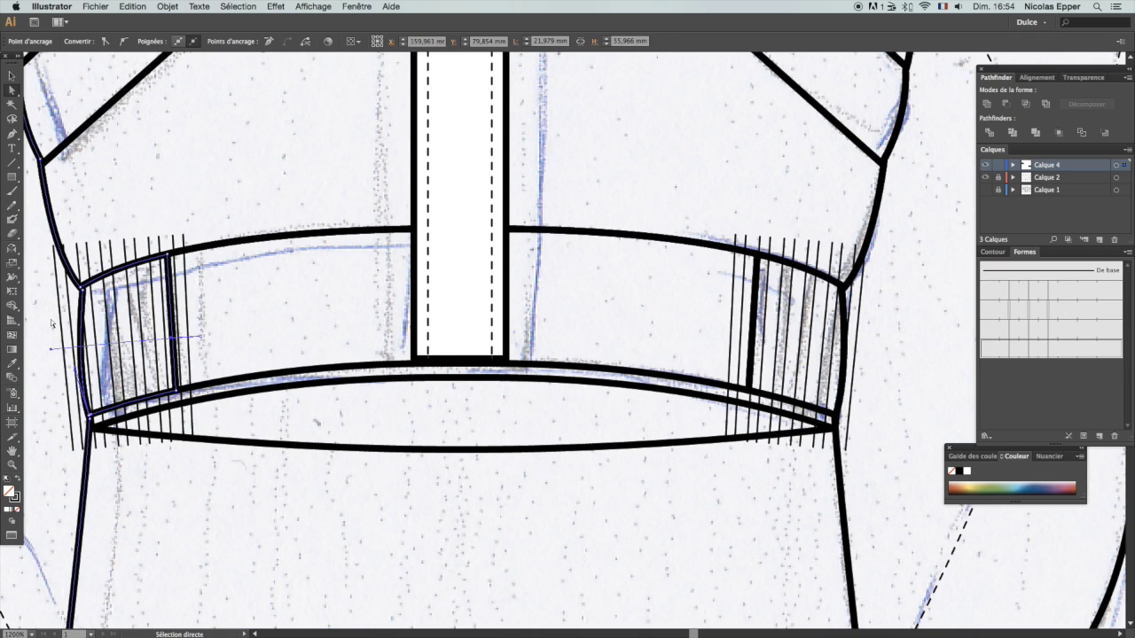
{"action": "key", "text": "z"}
{"action": "key", "text": "v"}
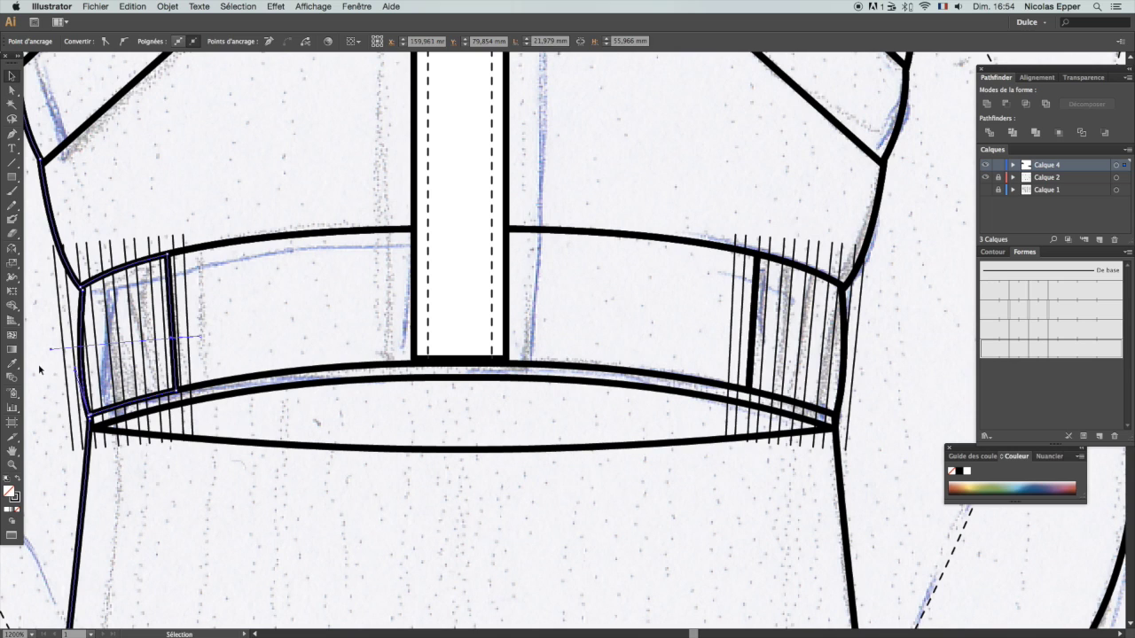
{"action": "left_click", "coordinate": [39, 333]}
{"action": "left_click_drag", "start_coordinate": [40, 333], "coordinate": [121, 372]}
{"action": "left_click", "coordinate": [40, 254]}
{"action": "left_click", "coordinate": [70, 224]}
{"action": "left_click_drag", "start_coordinate": [38, 336], "coordinate": [104, 359]}
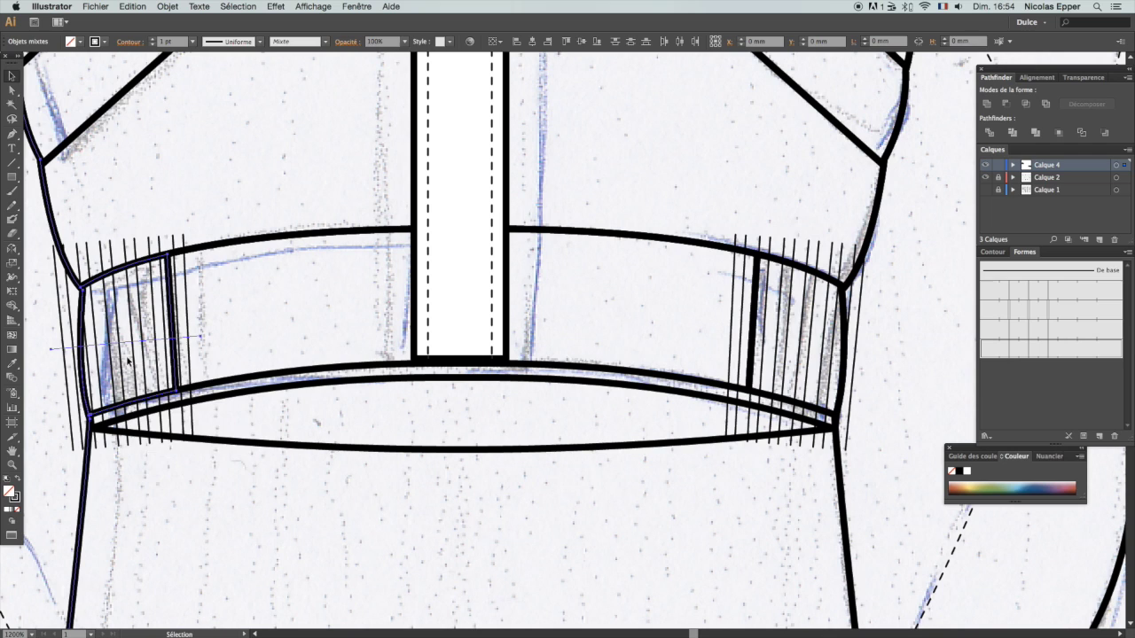
{"action": "right_click", "coordinate": [128, 354]}
{"action": "left_click", "coordinate": [144, 412]}
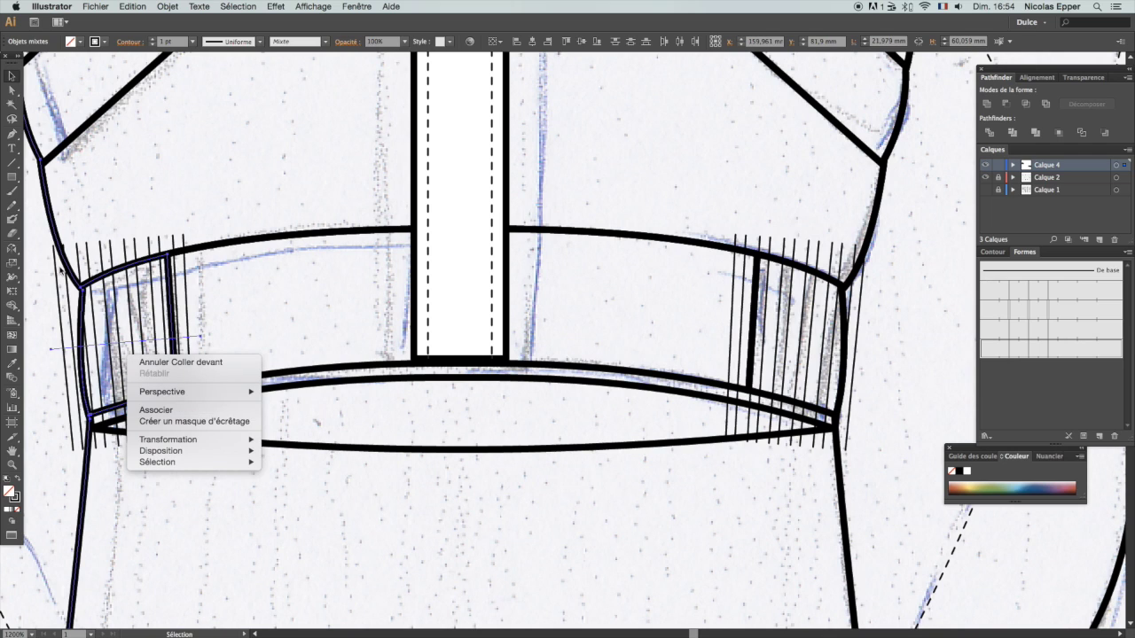
{"action": "left_click", "coordinate": [49, 206]}
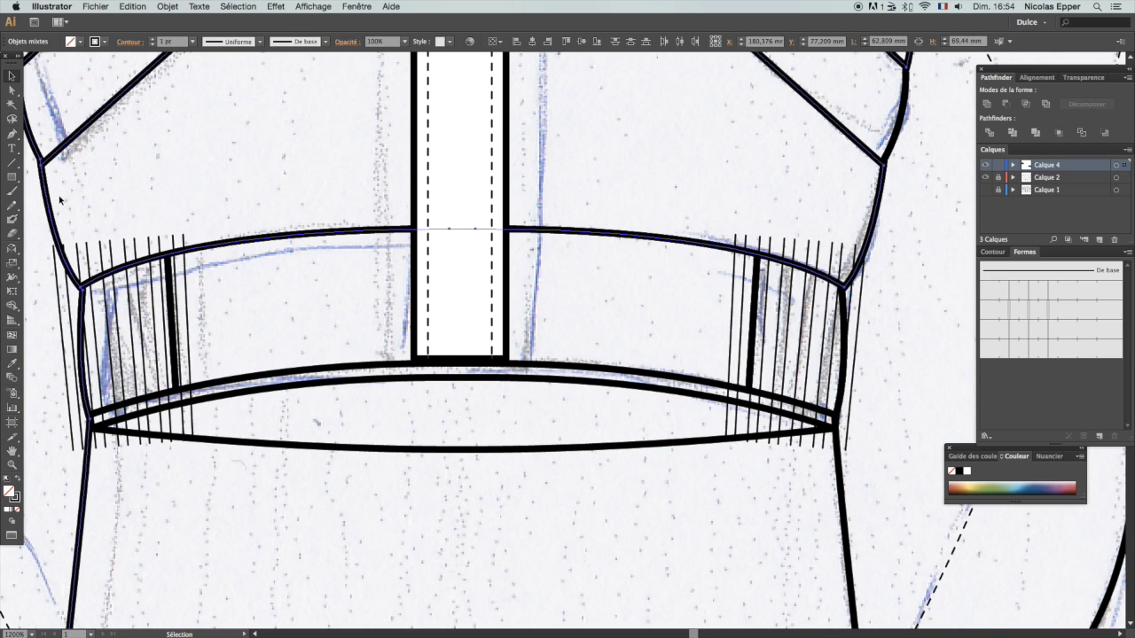
{"action": "left_click", "coordinate": [98, 250]}
{"action": "left_click", "coordinate": [153, 395]}
Step: Select only the left-hand rib line and its closed side panel, and create a clipping mask from them
{"action": "key", "text": "a"}
{"action": "left_click_drag", "start_coordinate": [47, 325], "coordinate": [67, 369]}
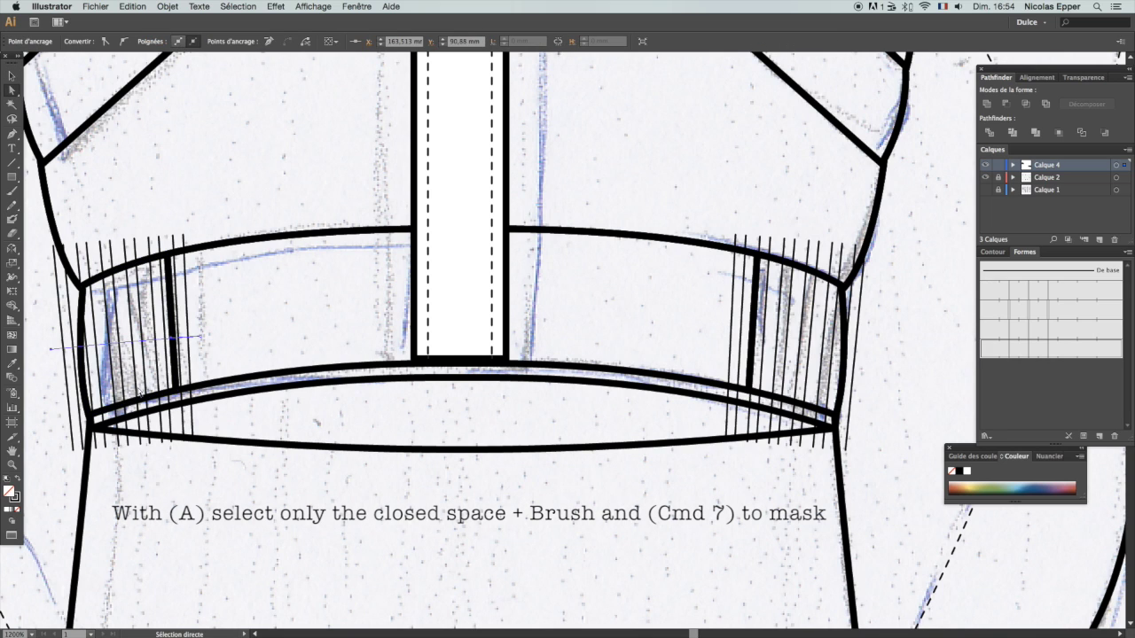
{"action": "left_click", "coordinate": [127, 401]}
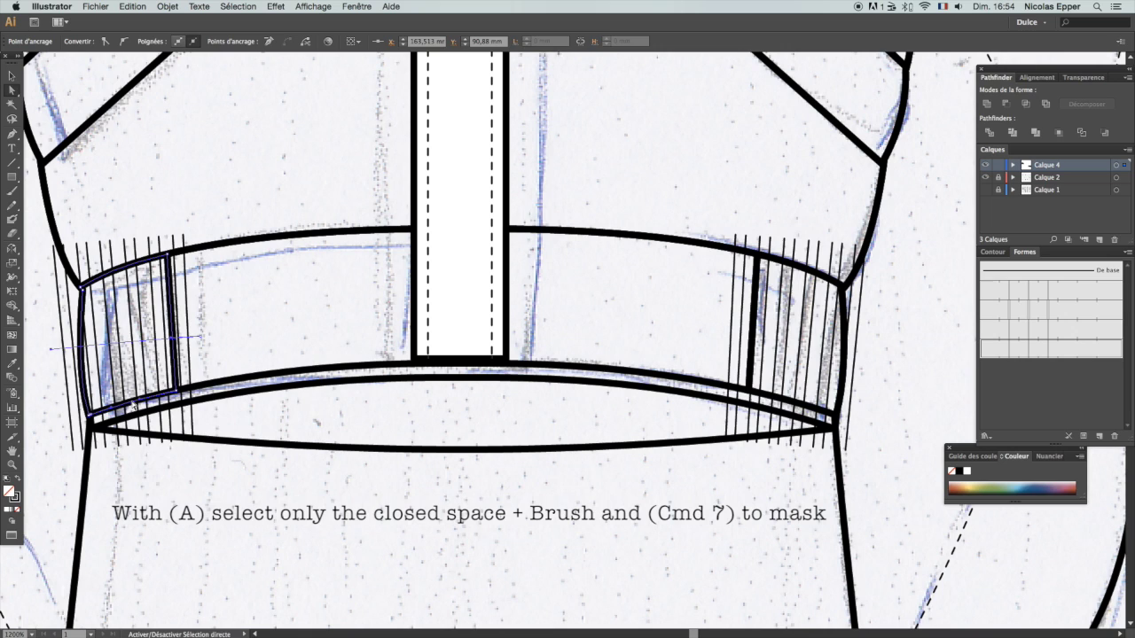
{"action": "right_click", "coordinate": [108, 344]}
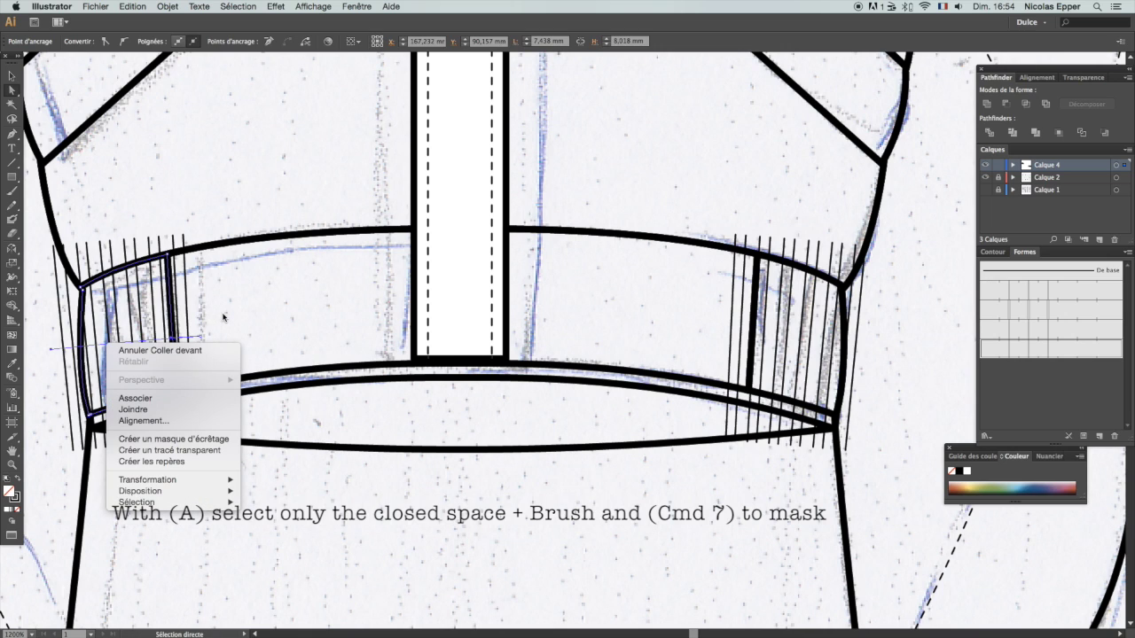
{"action": "left_click", "coordinate": [133, 409]}
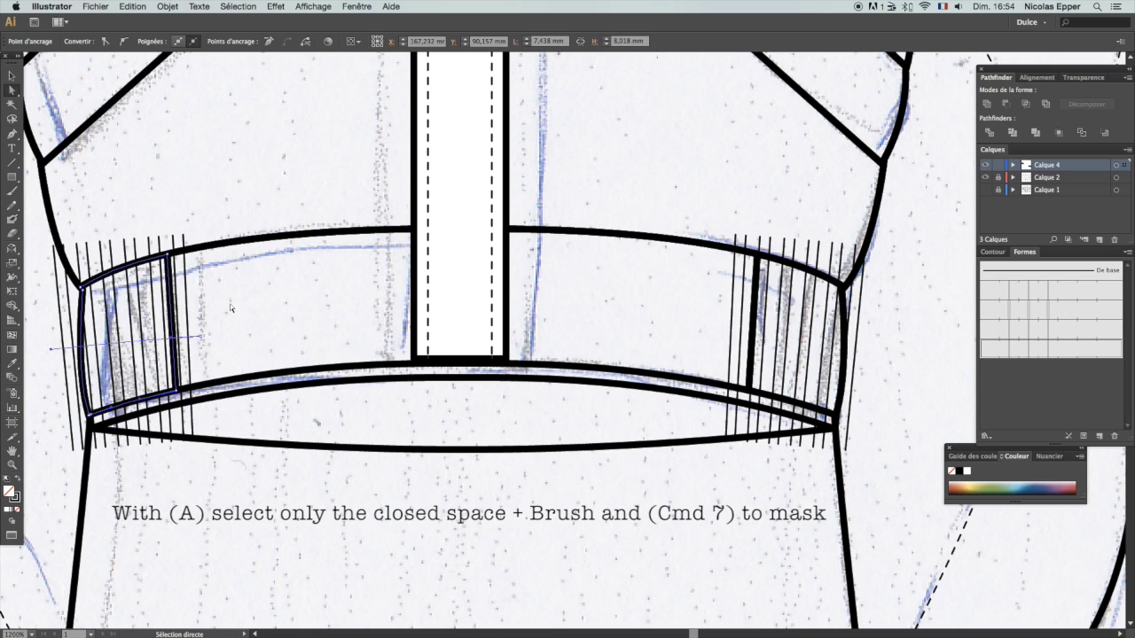
{"action": "key", "text": "super+7"}
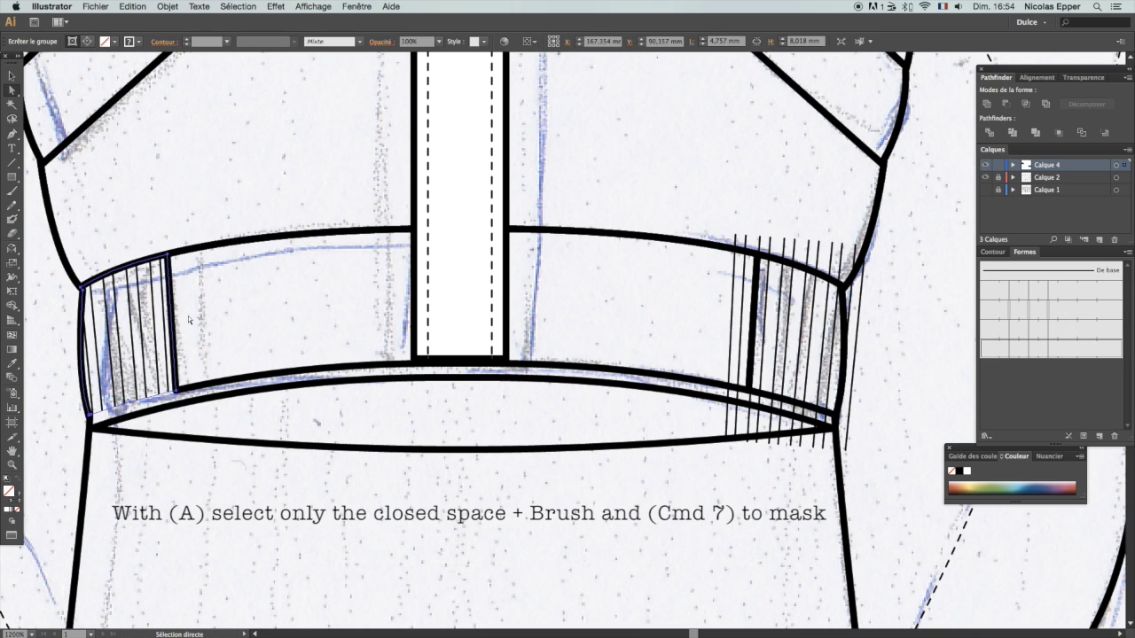
Step: Mask the right-hand rib line with its closed side panel, and paste the side panels in back with a white fill
{"action": "left_click", "coordinate": [794, 404]}
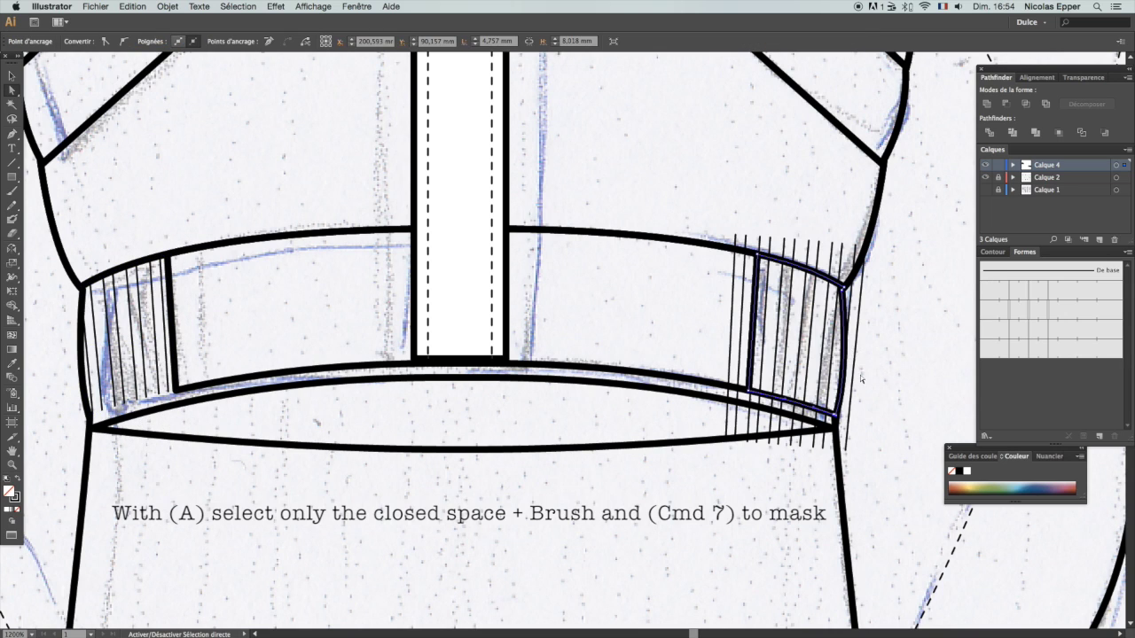
{"action": "left_click", "coordinate": [856, 346]}
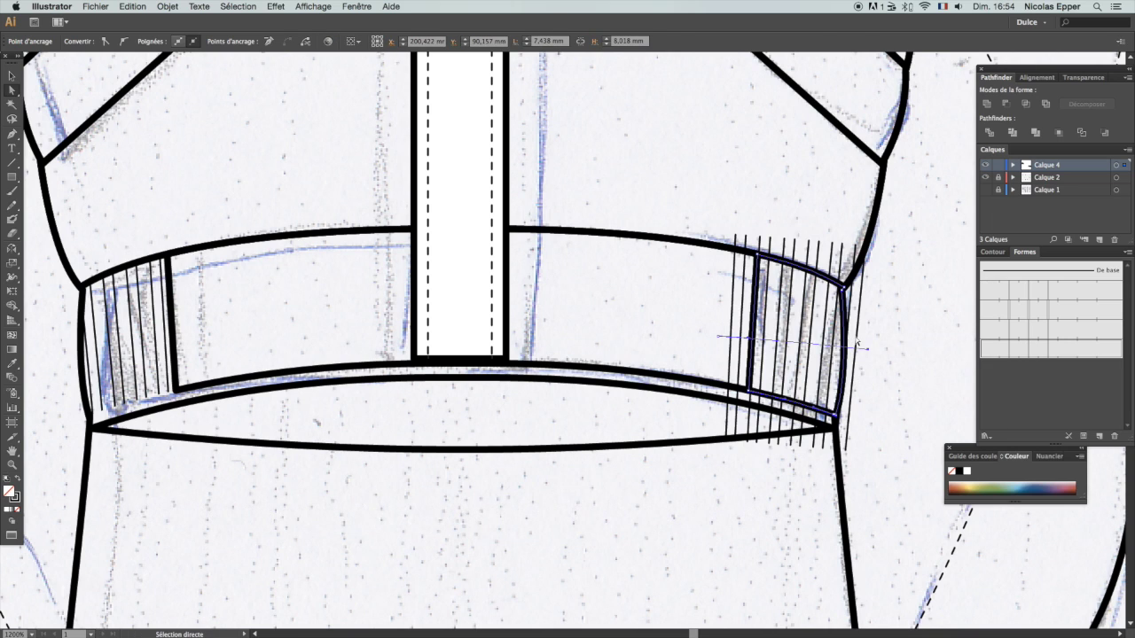
{"action": "key", "text": "super+7"}
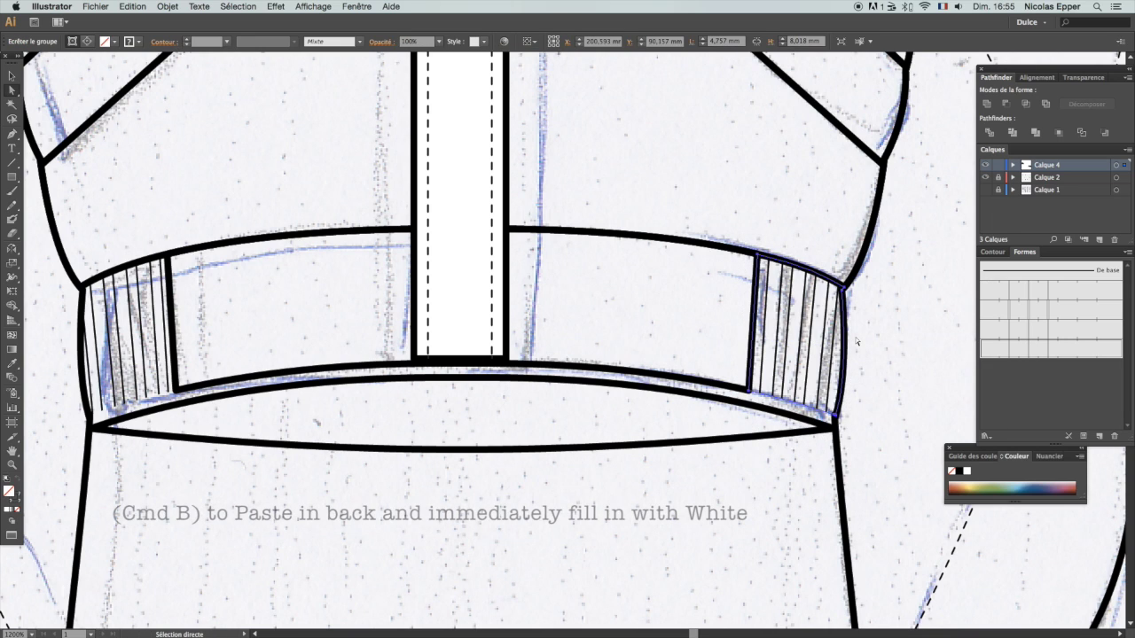
{"action": "key", "text": "super+b"}
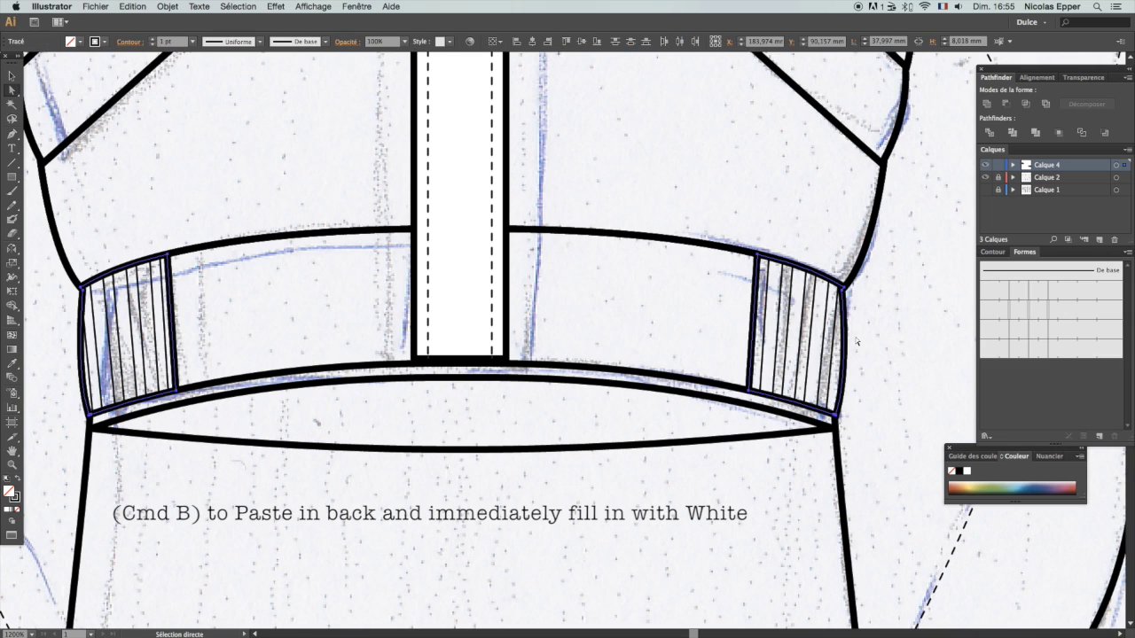
{"action": "left_click", "coordinate": [7, 511]}
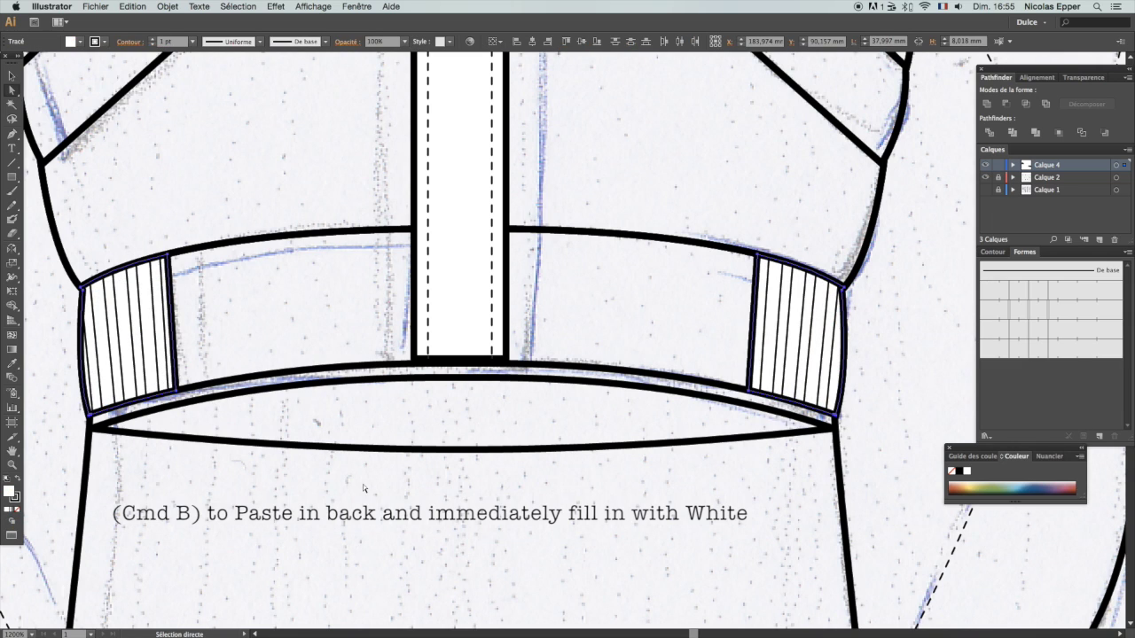
Step: Cut the hem opening shape, draw a path about 39.5 mm long across its place, and apply the rib-knit brush
{"action": "key", "text": "v"}
{"action": "left_click", "coordinate": [393, 422]}
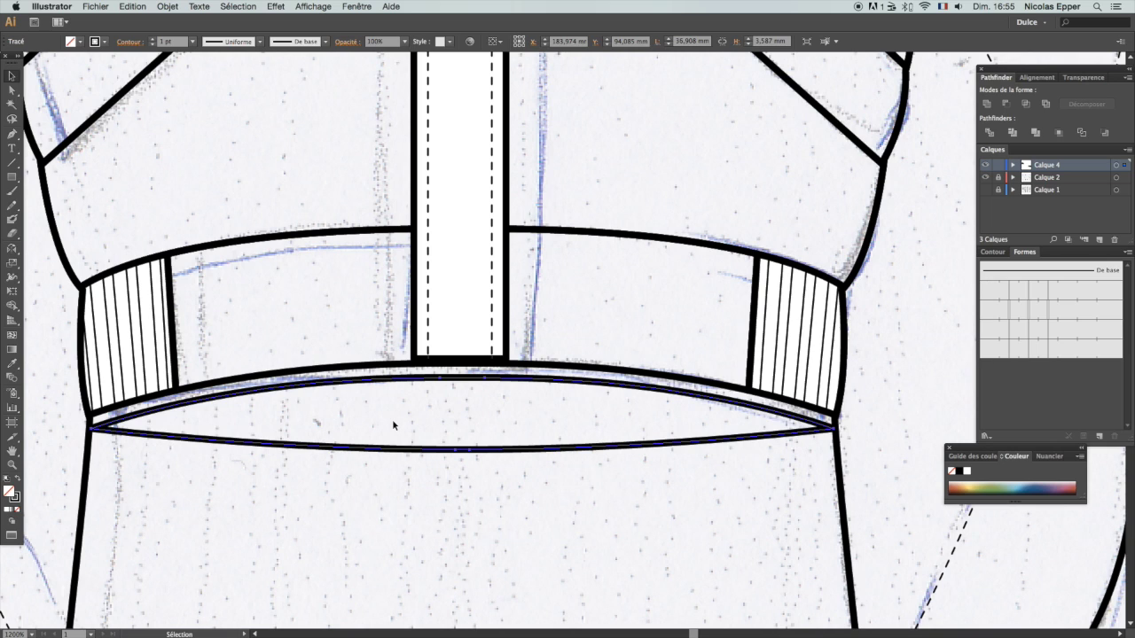
{"action": "key", "text": "p"}
{"action": "key", "text": "Delete"}
{"action": "left_click", "coordinate": [67, 423]}
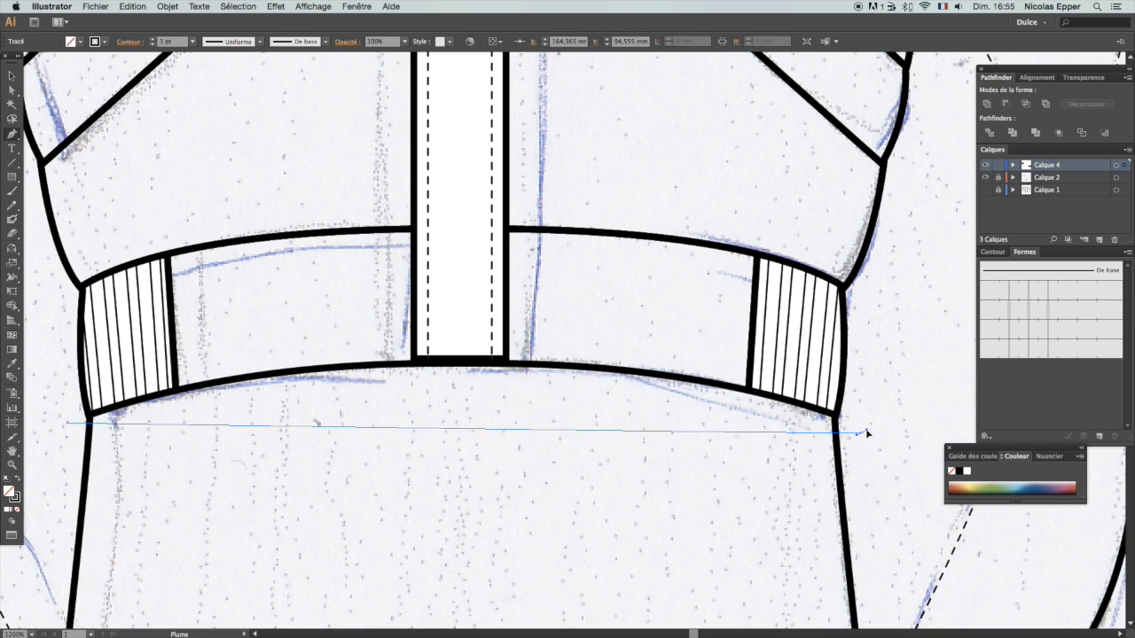
{"action": "left_click", "coordinate": [934, 435]}
{"action": "left_click", "coordinate": [1039, 358]}
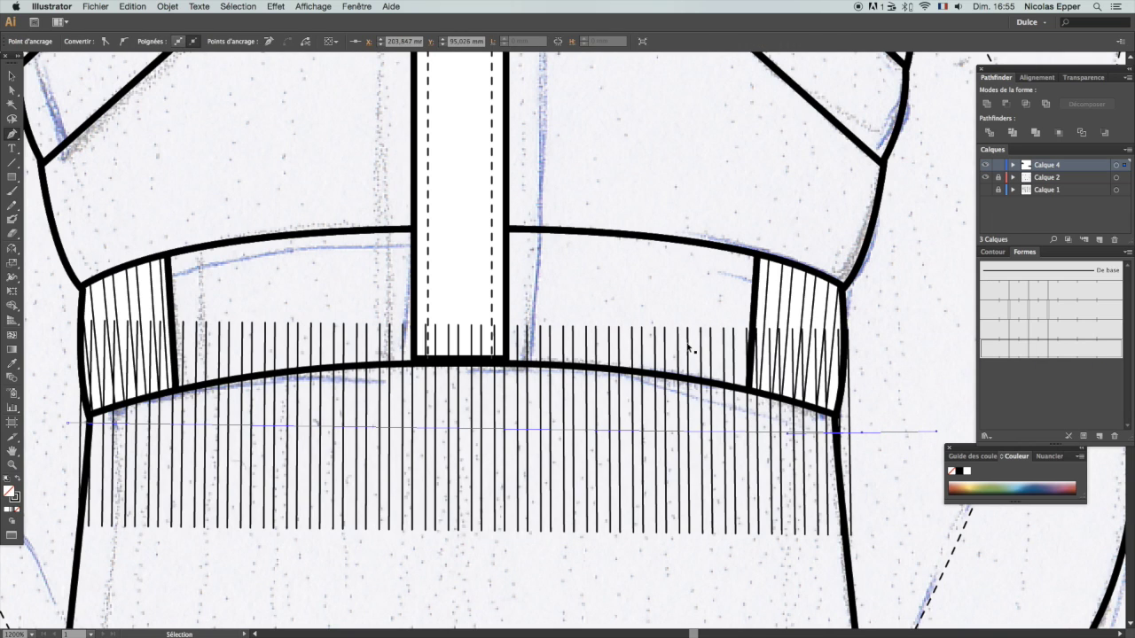
Step: Paste the cut hem opening shape in front and create a clipping mask from it and the new rib line
{"action": "key", "text": "super+f"}
{"action": "key", "text": "a"}
{"action": "mouse_move", "coordinate": [476, 580]}
{"action": "left_mouse_down"}
{"action": "mouse_move", "coordinate": [424, 431]}
{"action": "mouse_move", "coordinate": [475, 578]}
{"action": "left_mouse_up"}
{"action": "key", "text": "v"}
{"action": "key", "text": "ctrl+7"}
Step: Paste another copy of the hem opening in back of the clipped ribs and fill it with white
{"action": "key", "text": "a"}
{"action": "left_click", "coordinate": [409, 412]}
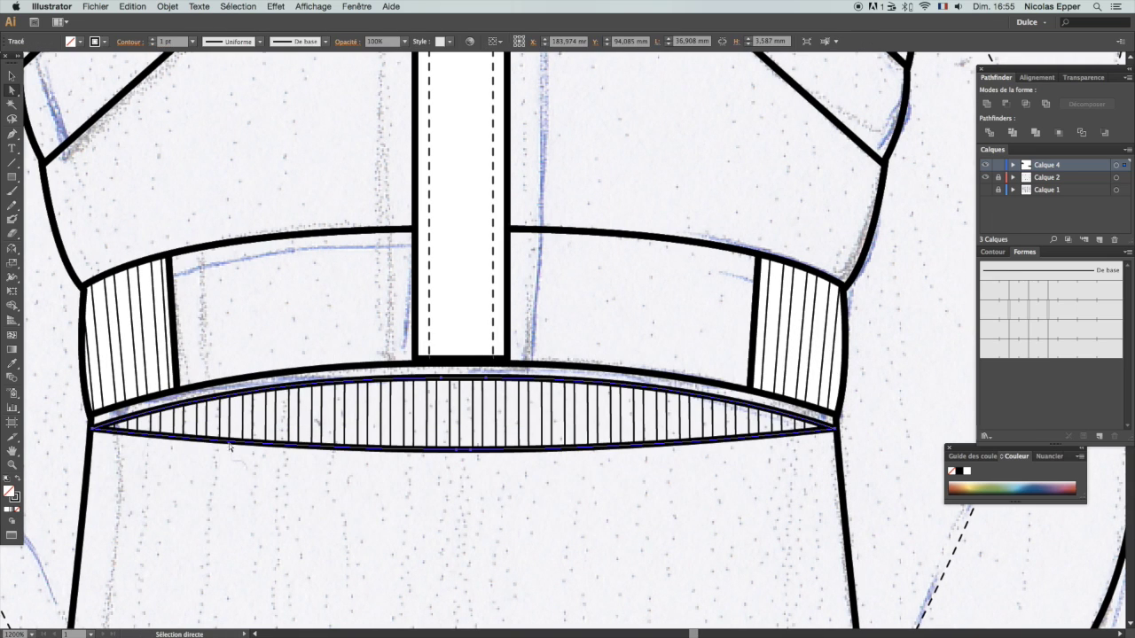
{"action": "left_click", "coordinate": [7, 512]}
Step: Select the clipped ribs together with their white backing and nudge the hem opening up against the waistband
{"action": "left_click", "coordinate": [565, 548]}
{"action": "left_click_drag", "start_coordinate": [577, 542], "coordinate": [372, 407]}
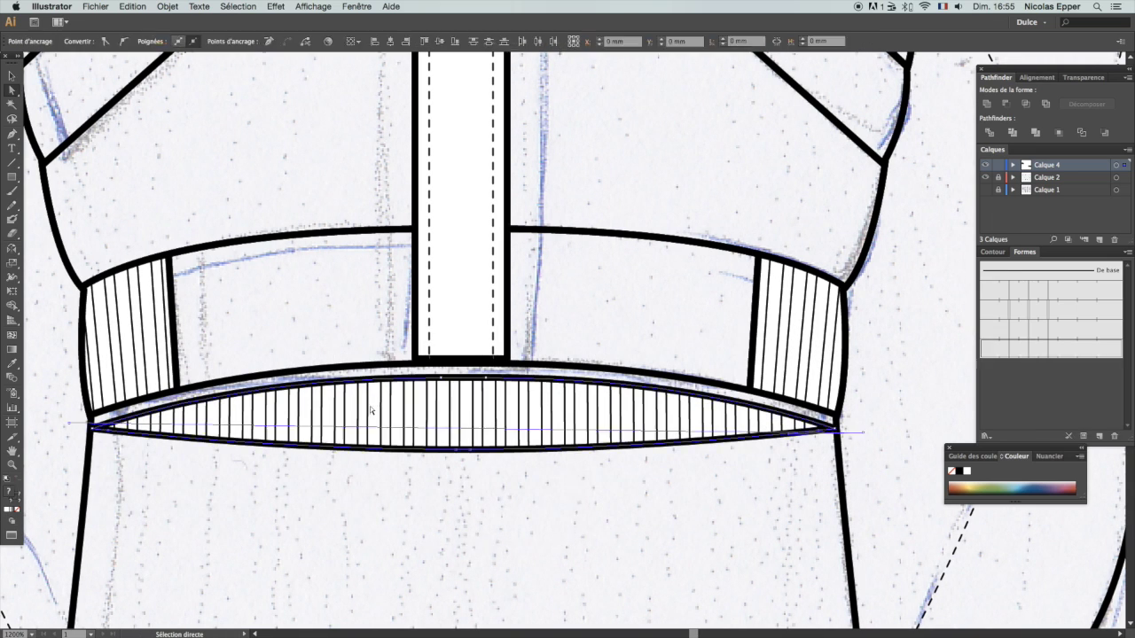
{"action": "key", "text": "Up"}
{"action": "key", "text": "Down"}
{"action": "key", "text": "v"}
{"action": "left_click_drag", "start_coordinate": [544, 525], "coordinate": [418, 396]}
{"action": "key", "text": "Up"}
{"action": "key", "text": "Up"}
Step: Move the ribbed hem opening back down to where it was before the nudges
{"action": "key", "text": "a"}
{"action": "key", "text": "super+minus"}
{"action": "key", "text": "super+minus"}
{"action": "key", "text": "super+minus"}
{"action": "key", "text": "super+minus"}
{"action": "key", "text": "v"}
{"action": "scroll", "coordinate": [444, 359], "scroll_direction": "up", "scroll_amount": 2}
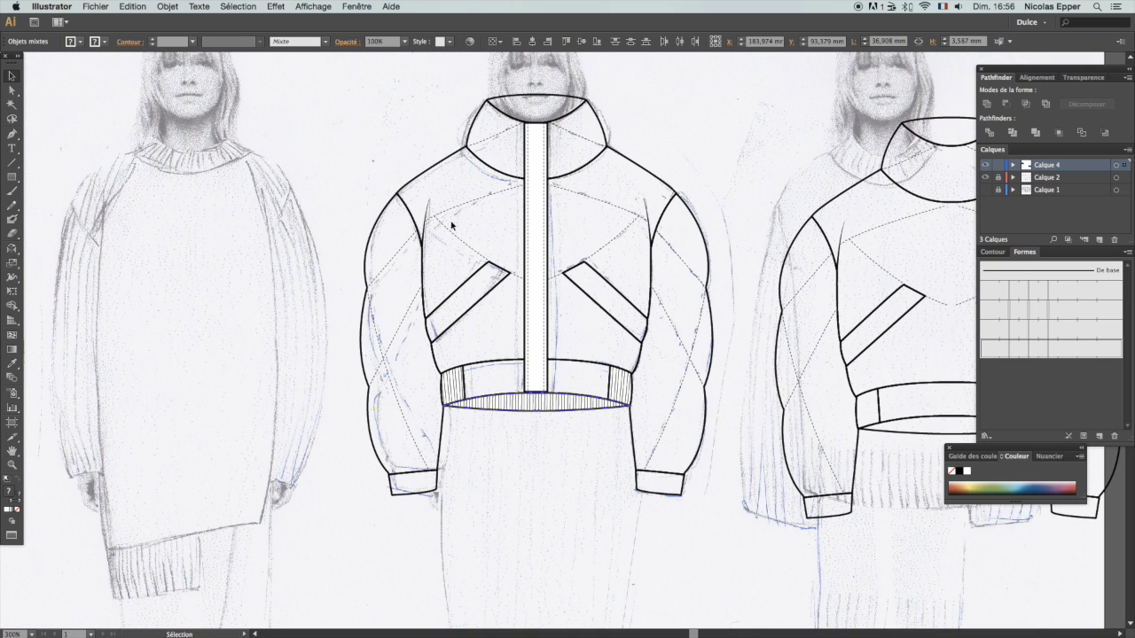
{"action": "scroll", "coordinate": [451, 226], "scroll_direction": "left", "scroll_amount": 2}
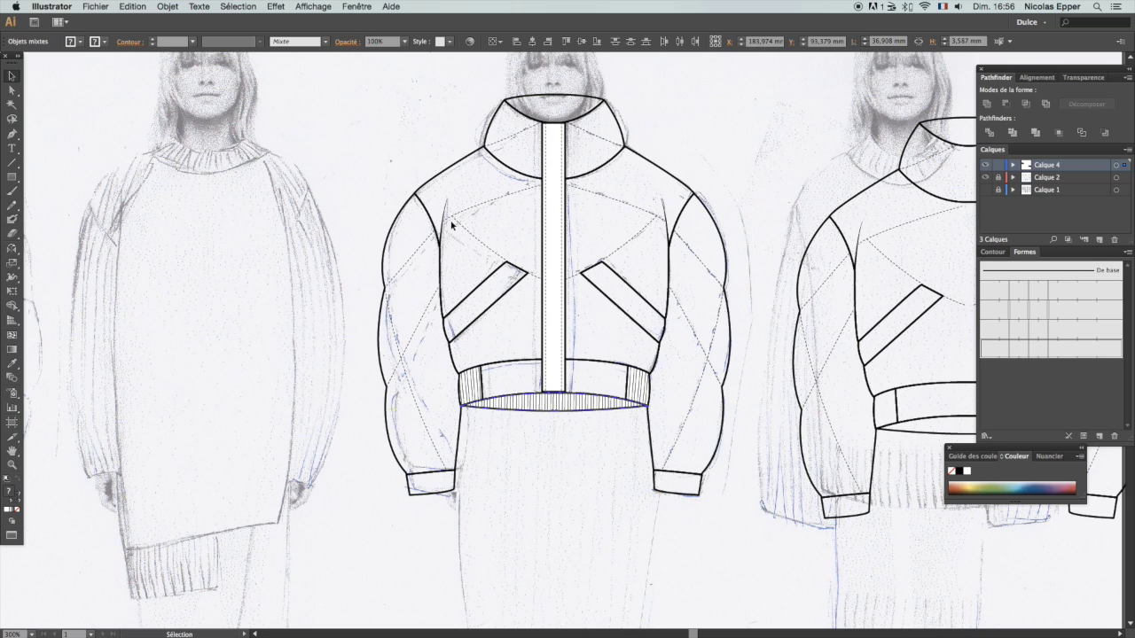
{"action": "key", "text": "Down"}
{"action": "key", "text": "Down"}
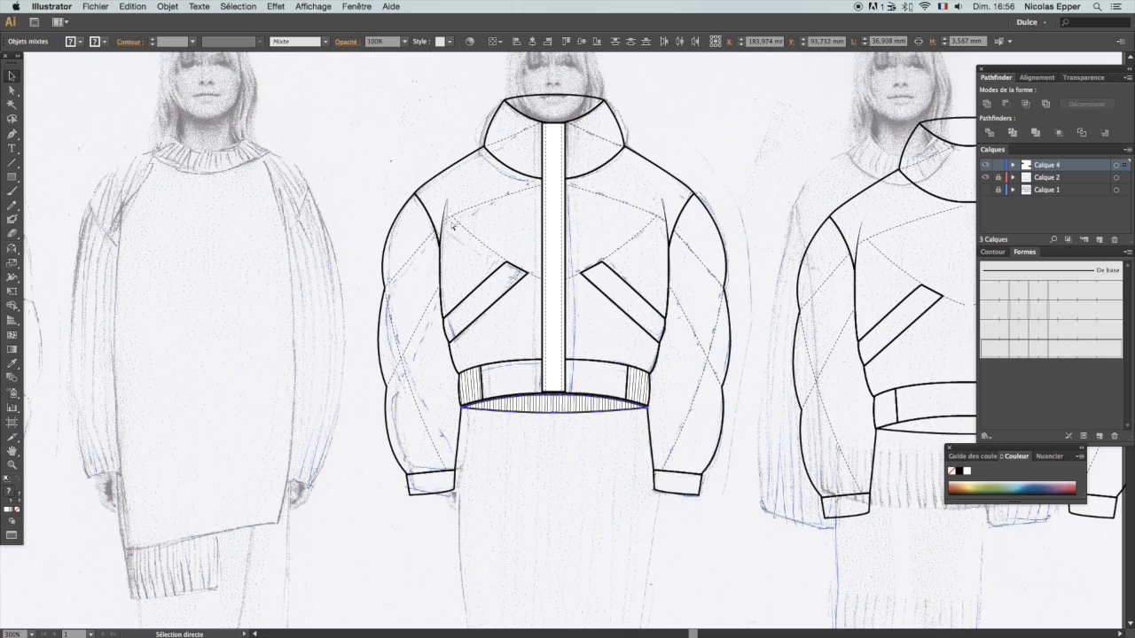
{"action": "key", "text": "a"}
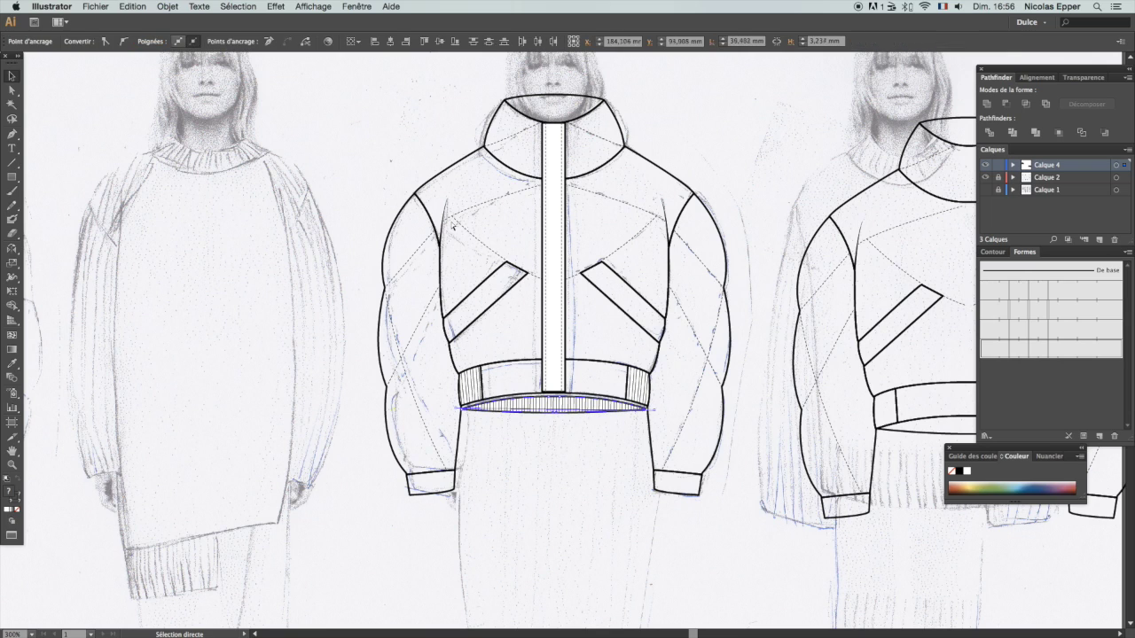
Step: Change the fill of the backing shape behind the hem ribs to light grey, RGB 188, 187, 187
{"action": "key", "text": "v"}
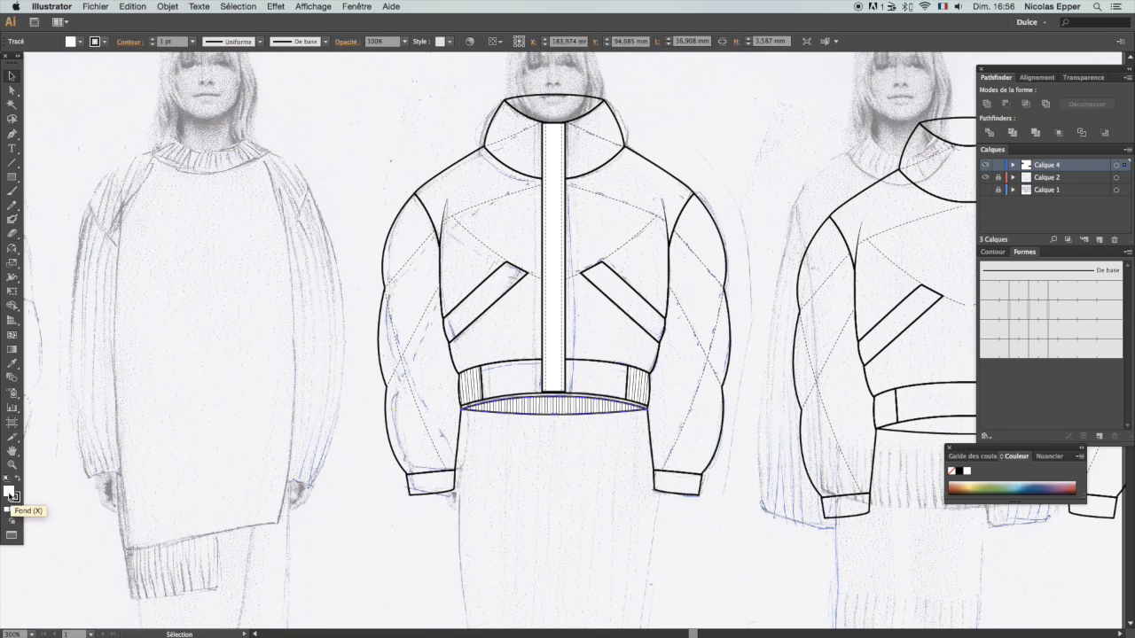
{"action": "double_click", "coordinate": [10, 493]}
{"action": "left_click", "coordinate": [656, 108]}
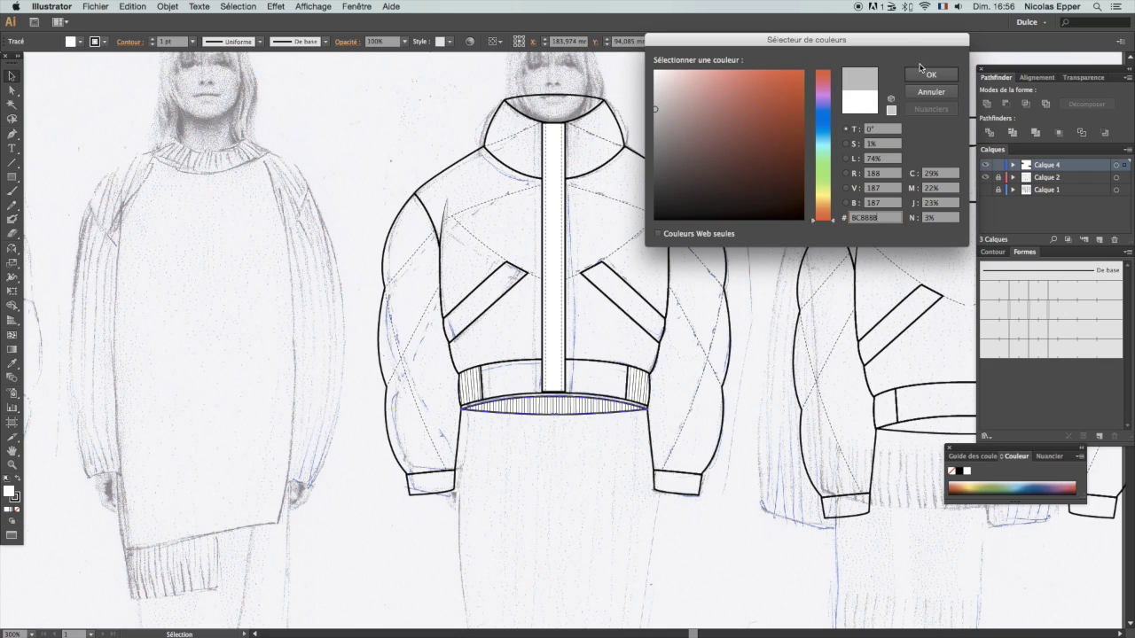
{"action": "left_click", "coordinate": [922, 72]}
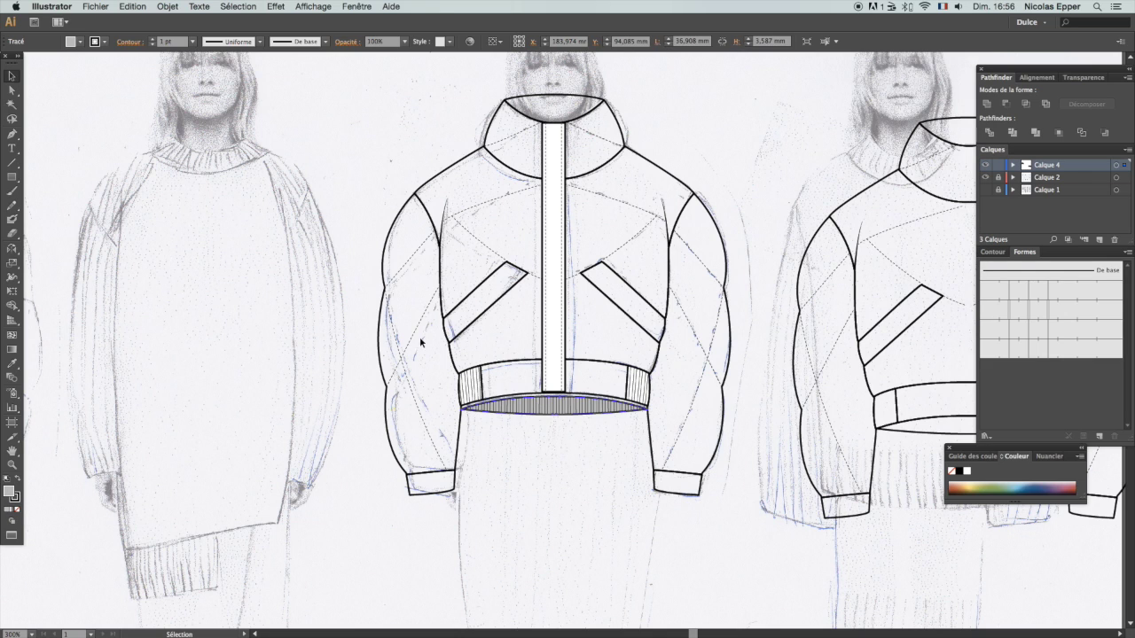
Step: Select the ribbed hem opening with its grey backing and nudge it up to meet the waistband's lower edge
{"action": "left_click_drag", "start_coordinate": [565, 435], "coordinate": [535, 401]}
{"action": "key", "text": "Up"}
{"action": "key", "text": "Up"}
Step: Fill the collar's neck opening with the light grey sampled from the hem backing using the Eyedropper
{"action": "key", "text": "i"}
{"action": "key", "text": "a"}
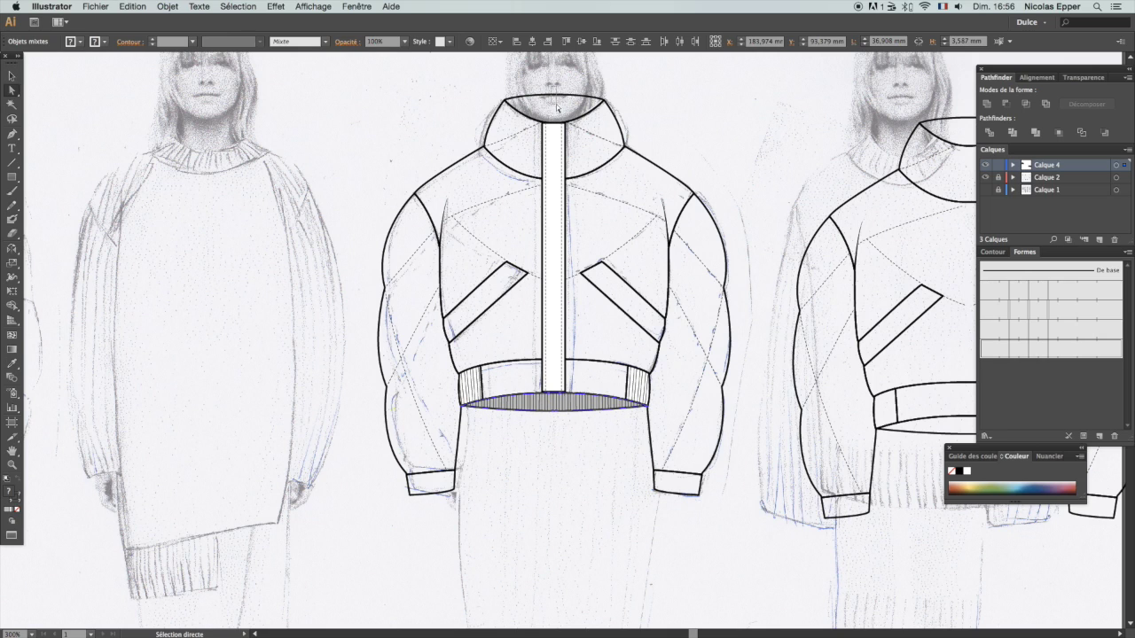
{"action": "left_click", "coordinate": [557, 108]}
{"action": "key", "text": "i"}
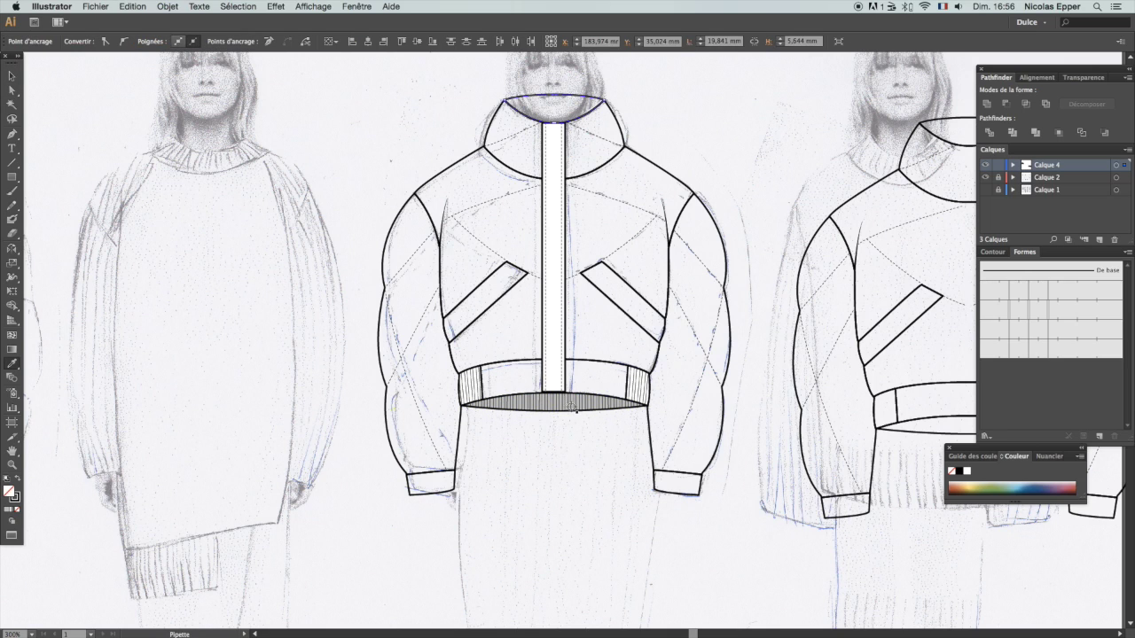
{"action": "key", "text": "super+plus"}
{"action": "key", "text": "super+plus"}
{"action": "key", "text": "super+plus"}
{"action": "scroll", "coordinate": [564, 532], "scroll_direction": "up", "scroll_amount": 5}
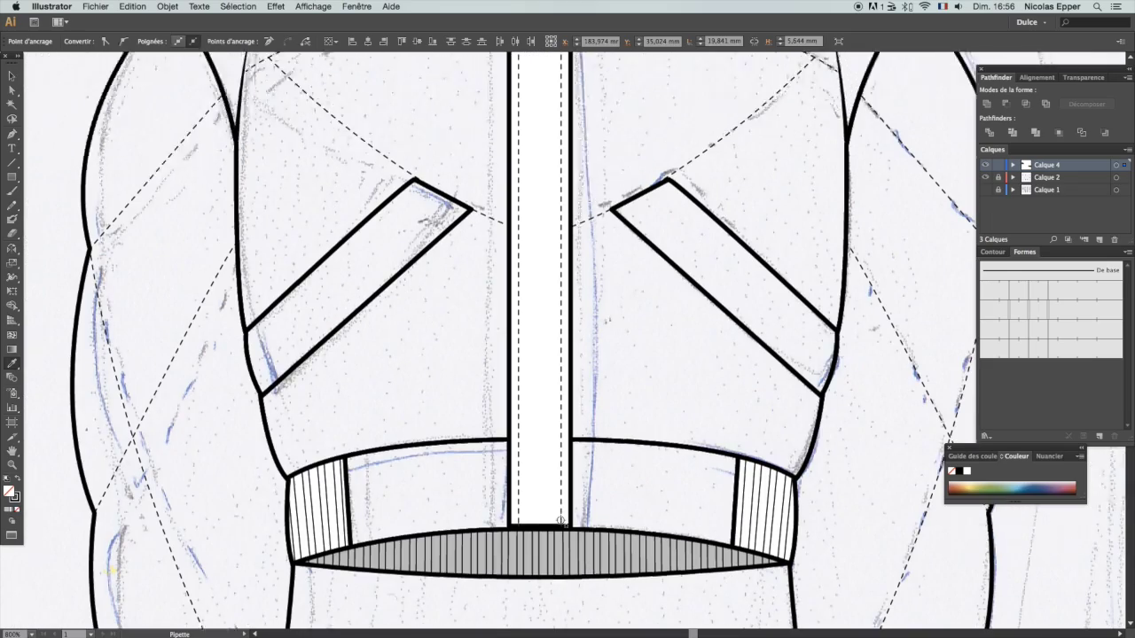
{"action": "scroll", "coordinate": [562, 519], "scroll_direction": "down", "scroll_amount": 5}
{"action": "left_click", "coordinate": [556, 507]}
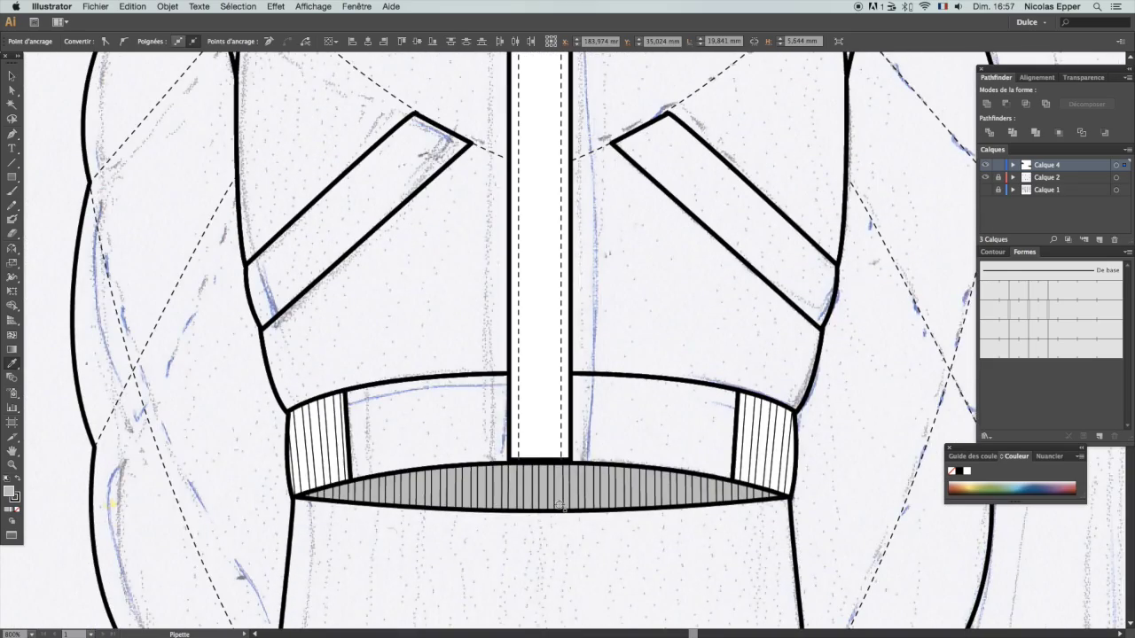
Step: Fill the jacket's front body, sleeves and waistband with white sampled from the placket, and clear the selection
{"action": "scroll", "coordinate": [556, 505], "scroll_direction": "up", "scroll_amount": 10}
{"action": "scroll", "coordinate": [558, 506], "scroll_direction": "down", "scroll_amount": 5}
{"action": "key", "text": "super+minus"}
{"action": "key", "text": "super+minus"}
{"action": "key", "text": "super+minus"}
{"action": "key", "text": "a"}
{"action": "left_click", "coordinate": [443, 302]}
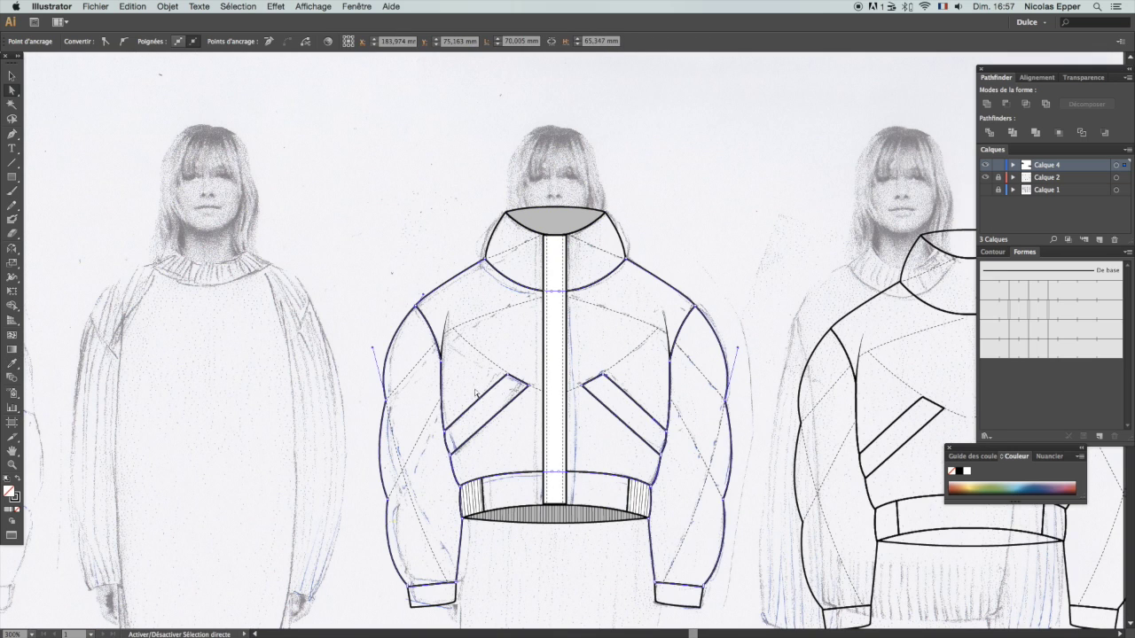
{"action": "left_click_drag", "start_coordinate": [510, 475], "coordinate": [514, 481]}
{"action": "key", "text": "super+z"}
{"action": "key", "text": "i"}
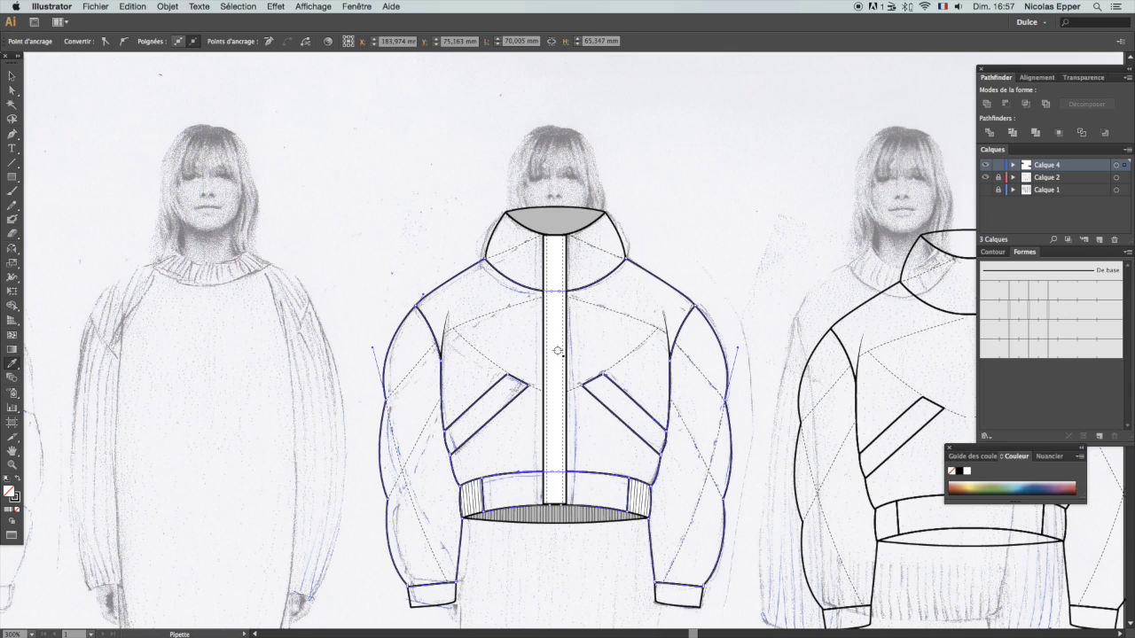
{"action": "left_click", "coordinate": [557, 351]}
{"action": "key", "text": "a"}
{"action": "left_click", "coordinate": [712, 604]}
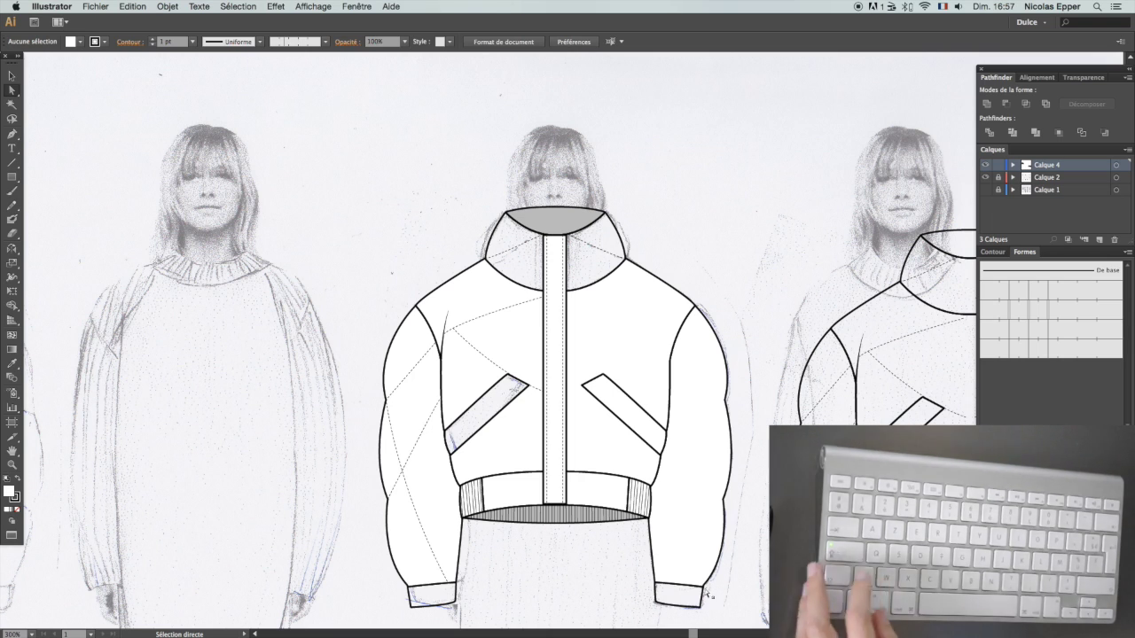
Step: Select the collar, cuffs and left-hand pocket along with the body, and fill them with white using the Eyedropper
{"action": "key", "text": "super+a"}
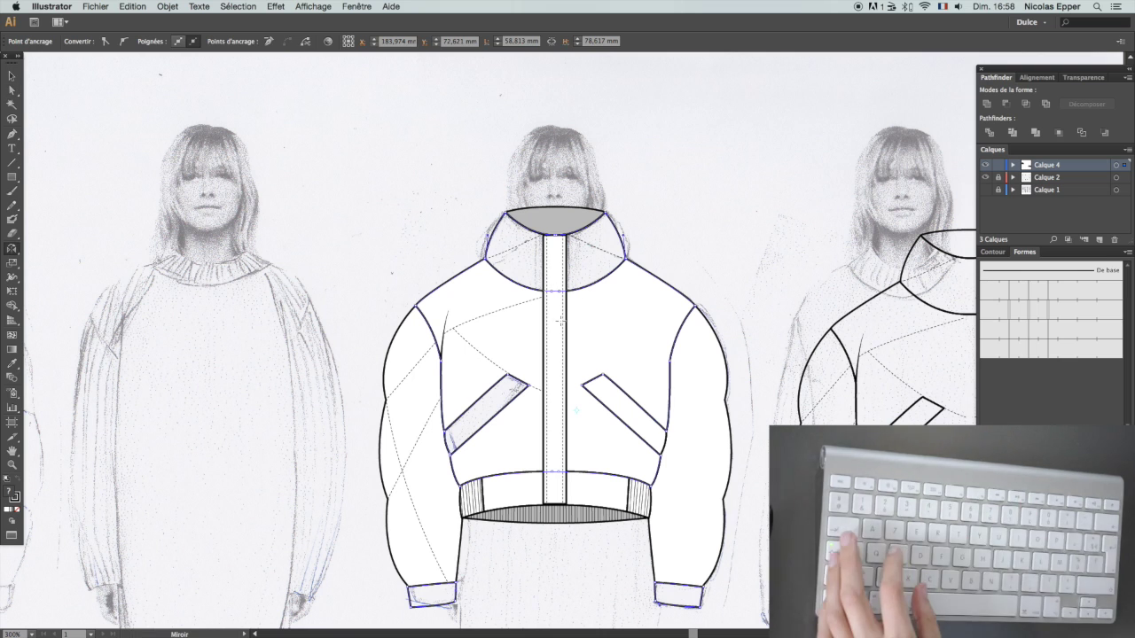
{"action": "key", "text": "o"}
{"action": "key", "text": "i"}
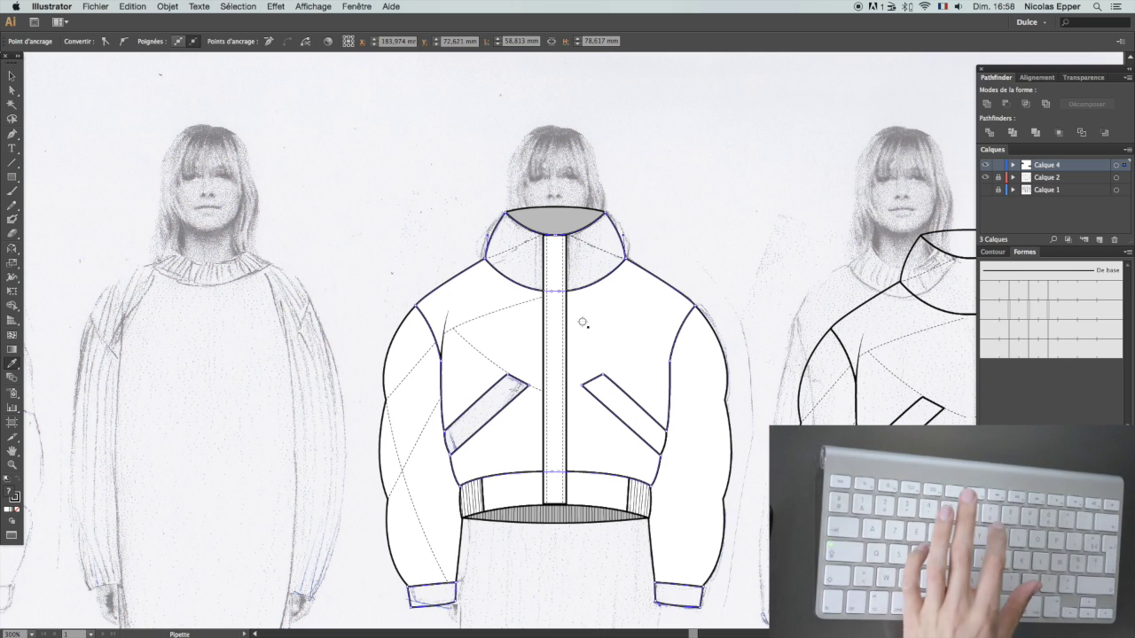
{"action": "left_click", "coordinate": [582, 323]}
{"action": "key", "text": "super+z"}
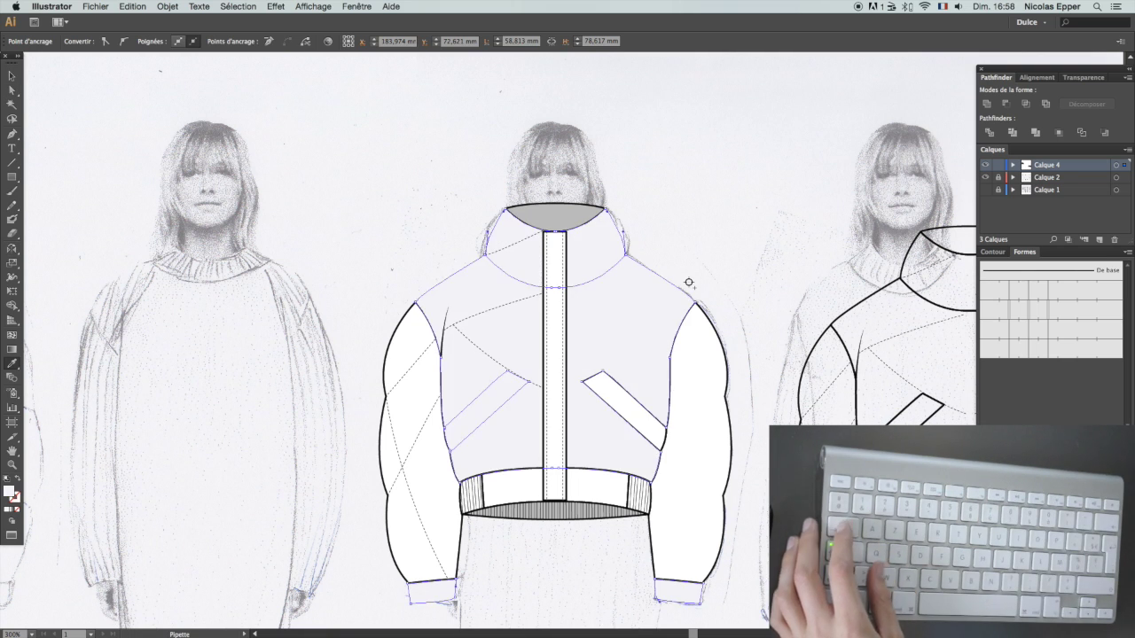
{"action": "key", "text": "super+shift+z"}
Step: Clear the selection and select the right-hand sleeve, the front body and the collar
{"action": "key", "text": "a"}
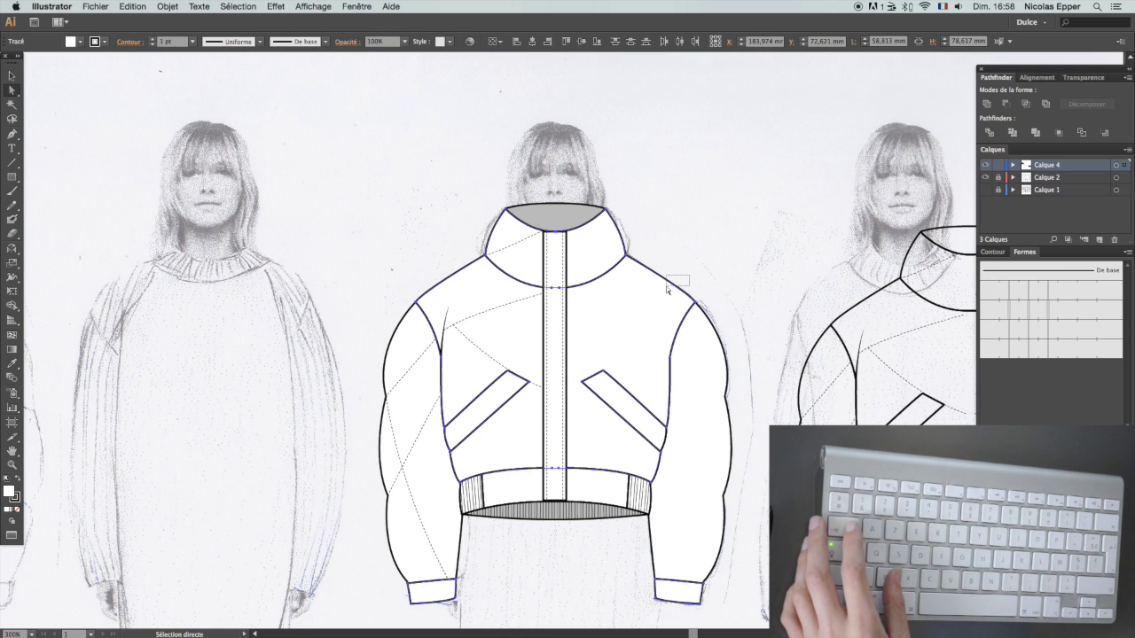
{"action": "key", "text": "v"}
{"action": "key", "text": "super+shift+a"}
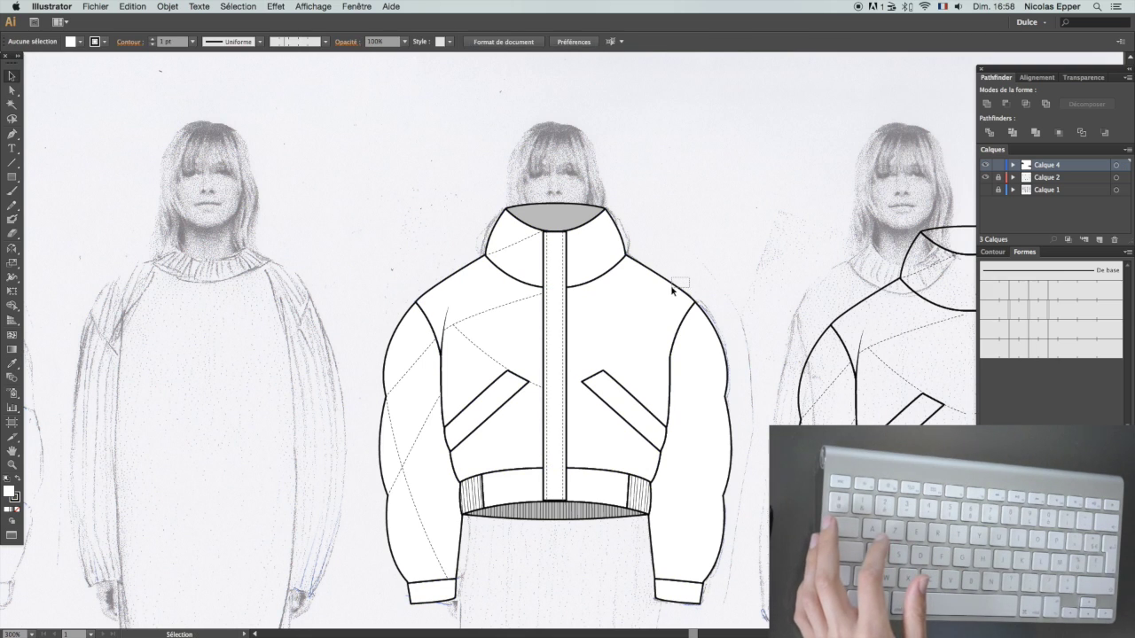
{"action": "left_click", "coordinate": [704, 335]}
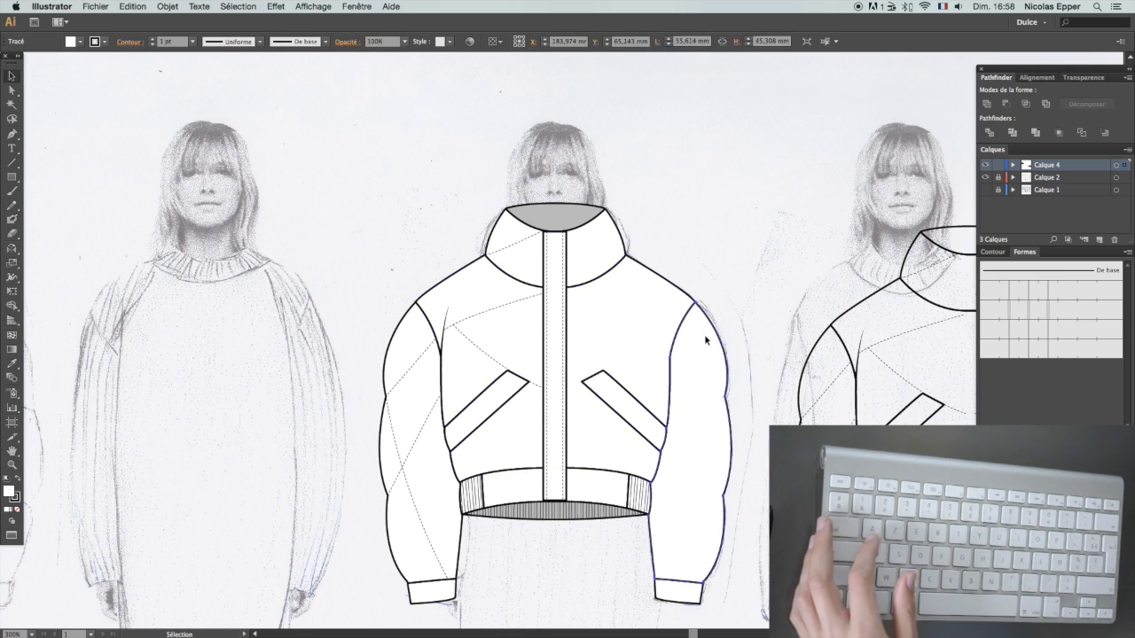
{"action": "left_click", "coordinate": [667, 293], "text": "shift"}
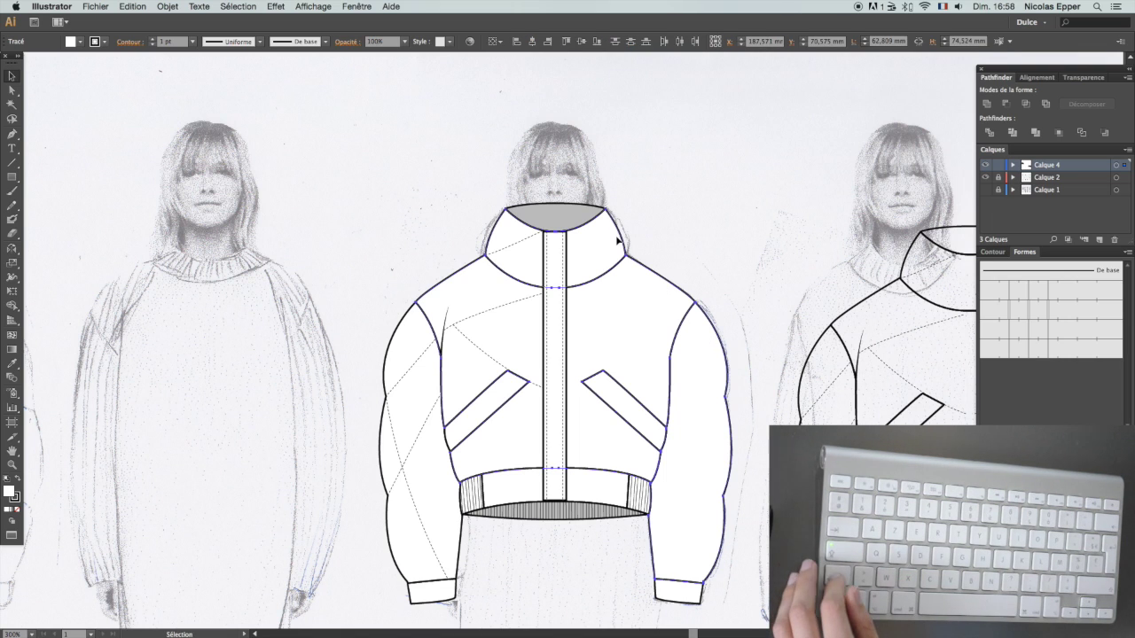
Step: Step back through the last two white Eyedropper fills, and redo them
{"action": "key", "text": "super+z"}
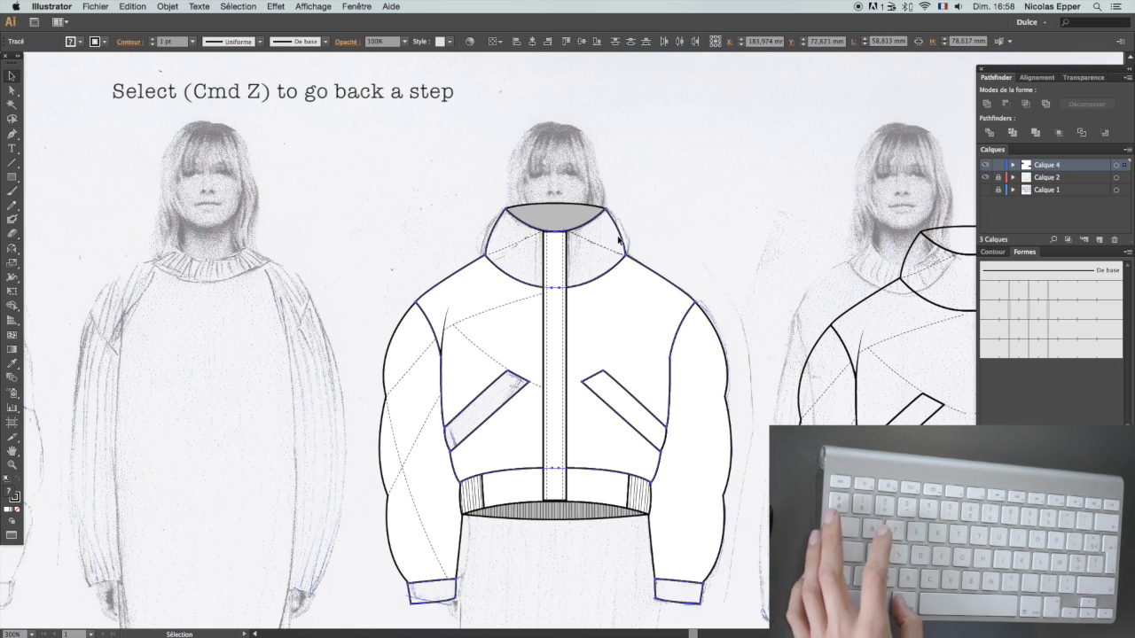
{"action": "key", "text": "super+z"}
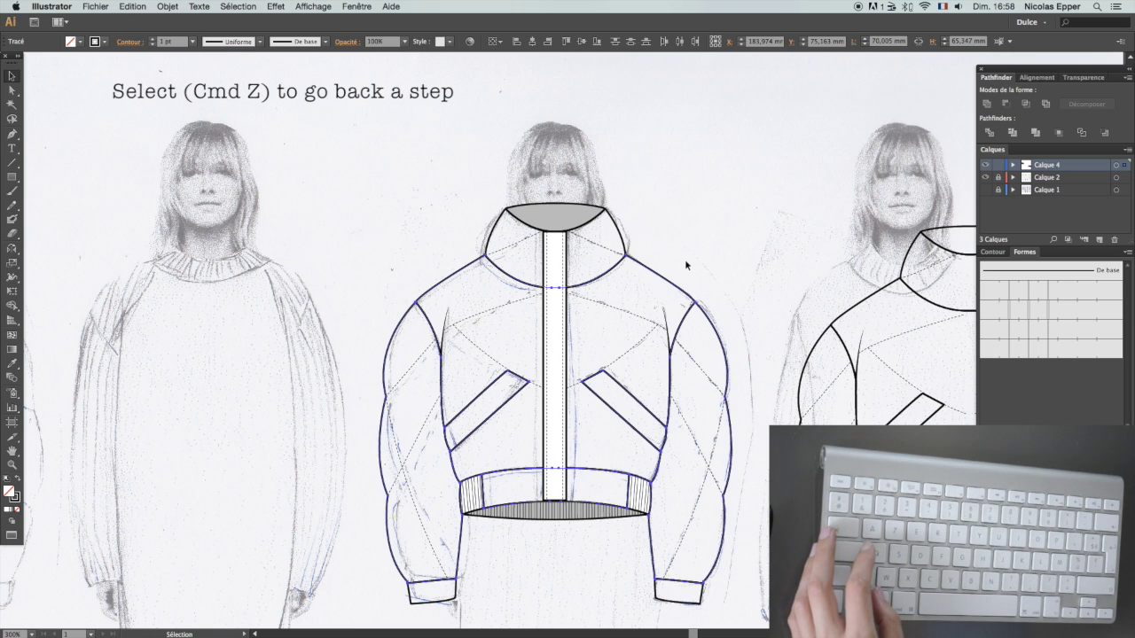
{"action": "left_click", "coordinate": [108, 8]}
{"action": "mouse_move", "coordinate": [132, 8]}
{"action": "left_click", "coordinate": [135, 33]}
{"action": "left_click", "coordinate": [134, 6]}
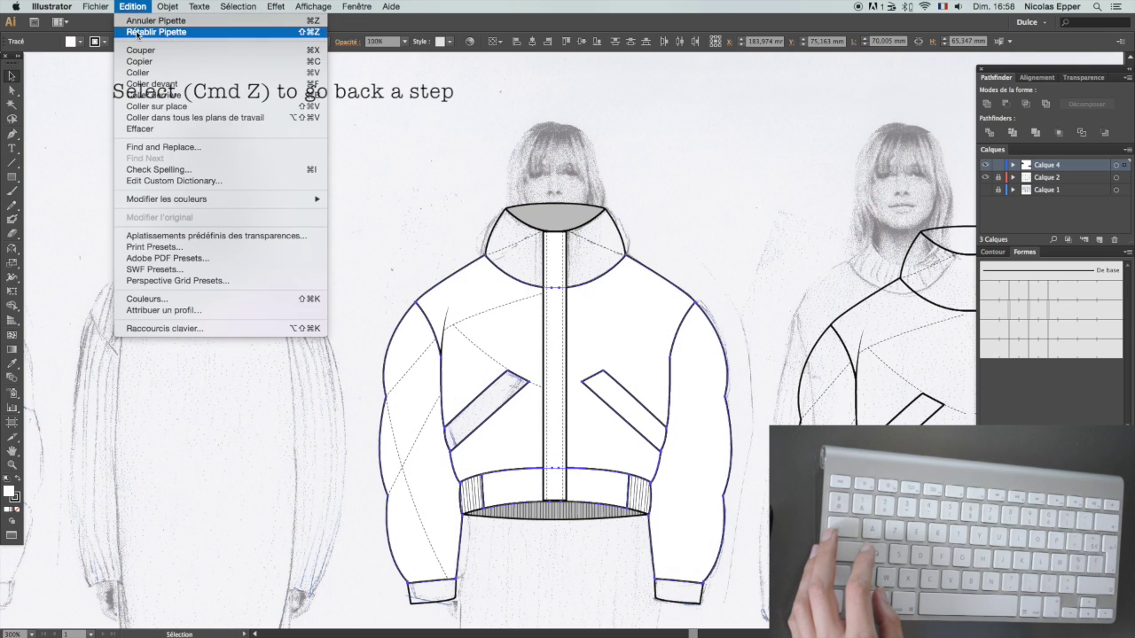
{"action": "left_click", "coordinate": [135, 33]}
{"action": "key", "text": "super+z"}
{"action": "key", "text": "super+z"}
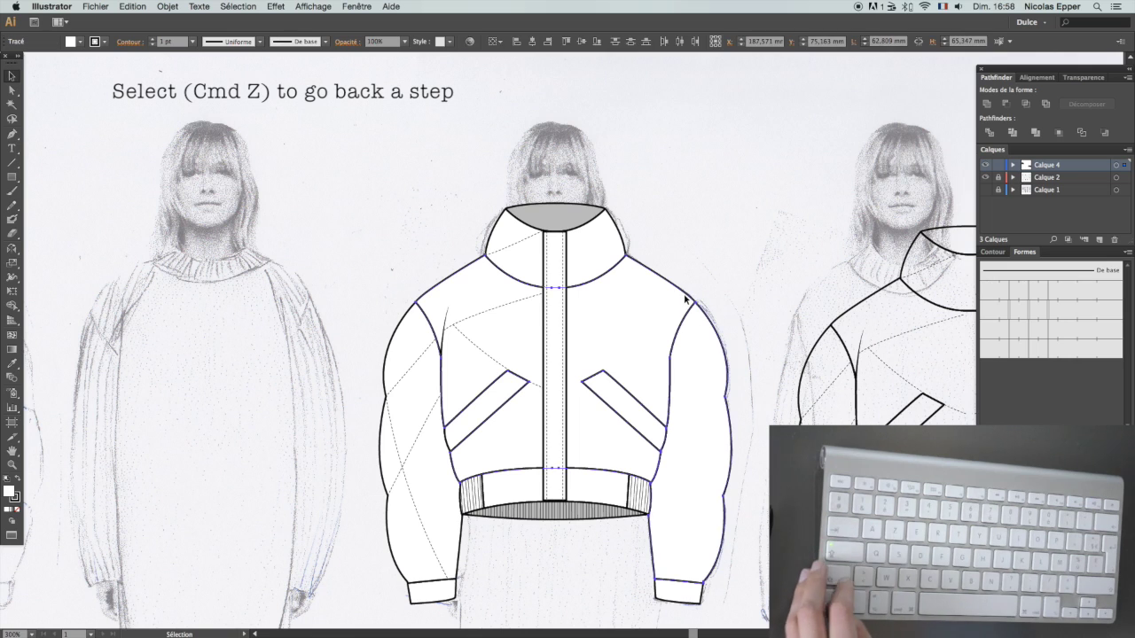
Step: Select the collar, front body and right-hand sleeve, send them behind the quilting lines, and clear the selection
{"action": "key", "text": "super+z"}
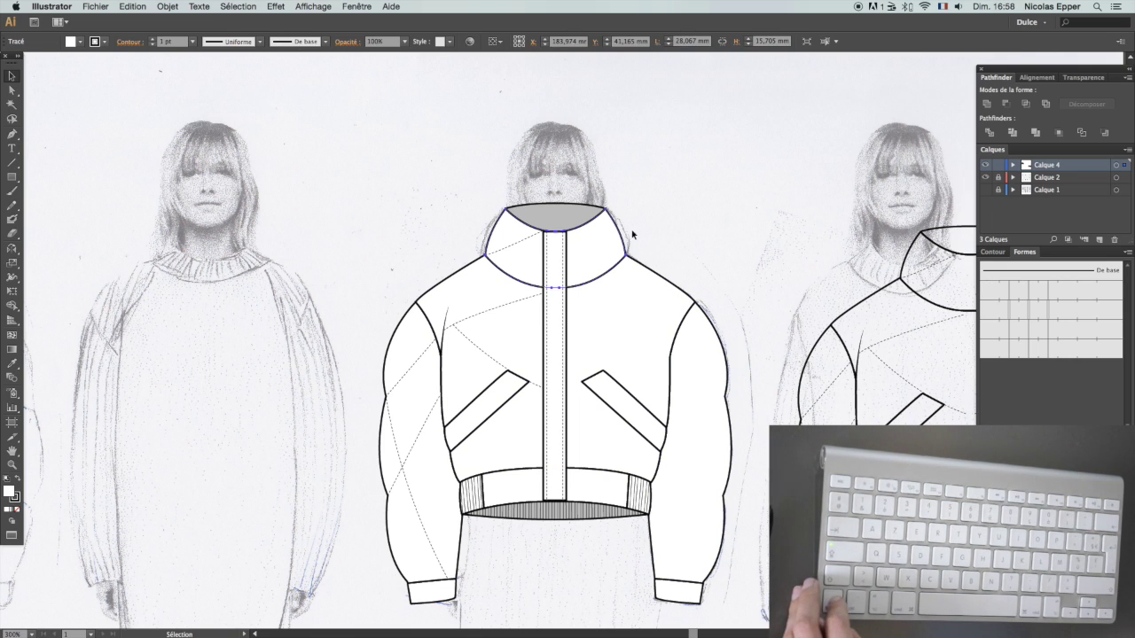
{"action": "left_click", "coordinate": [709, 306], "text": "shift"}
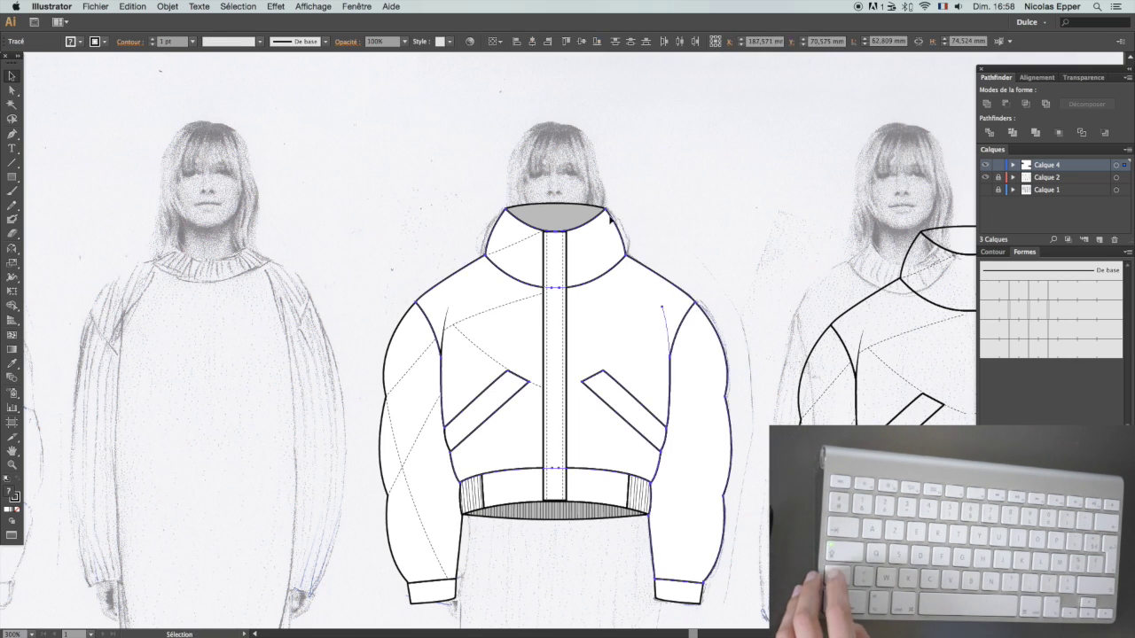
{"action": "left_click", "coordinate": [167, 6]}
{"action": "mouse_move", "coordinate": [160, 22]}
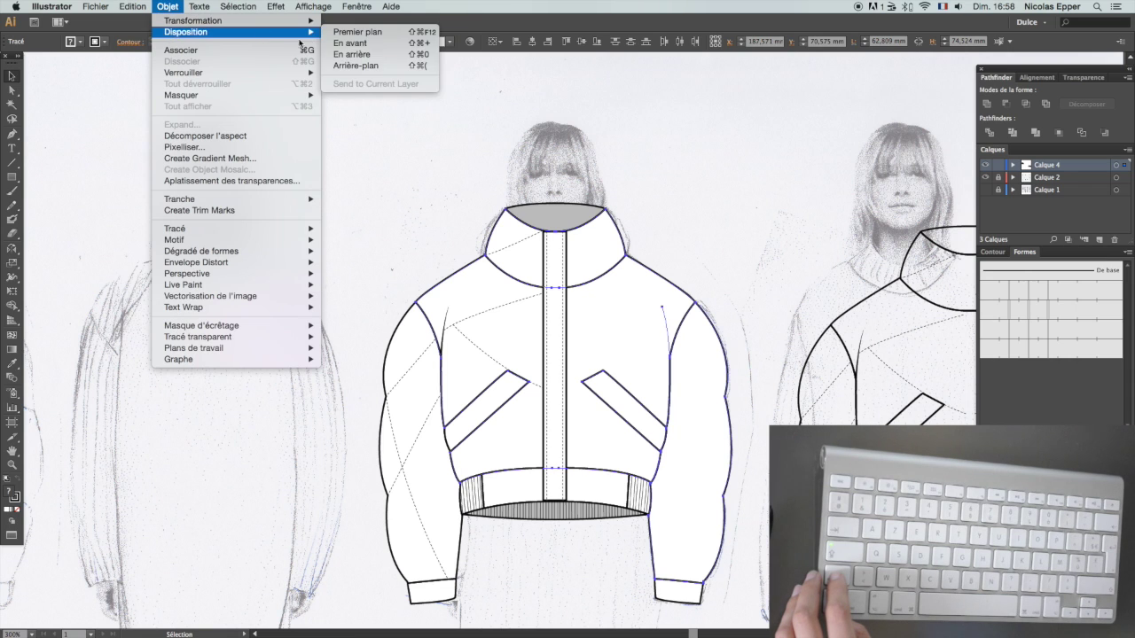
{"action": "left_click", "coordinate": [364, 67]}
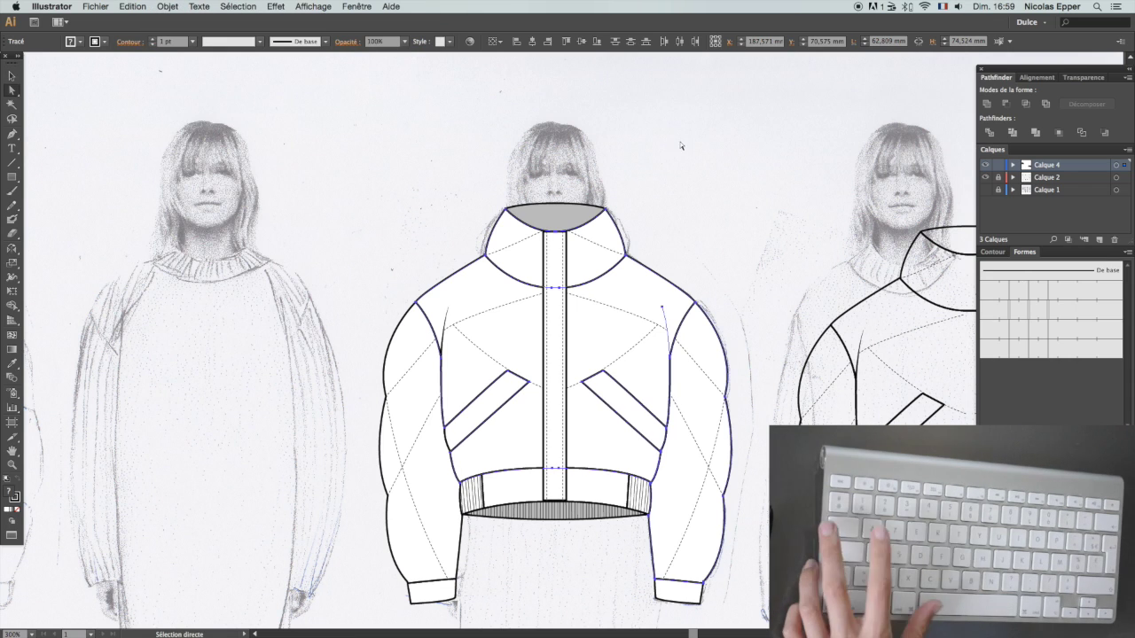
{"action": "key", "text": "super+shift+a"}
Step: Select the entire finished jacket front and group it
{"action": "scroll", "coordinate": [678, 172], "scroll_direction": "down", "scroll_amount": 3}
{"action": "scroll", "coordinate": [679, 171], "scroll_direction": "right", "scroll_amount": 5}
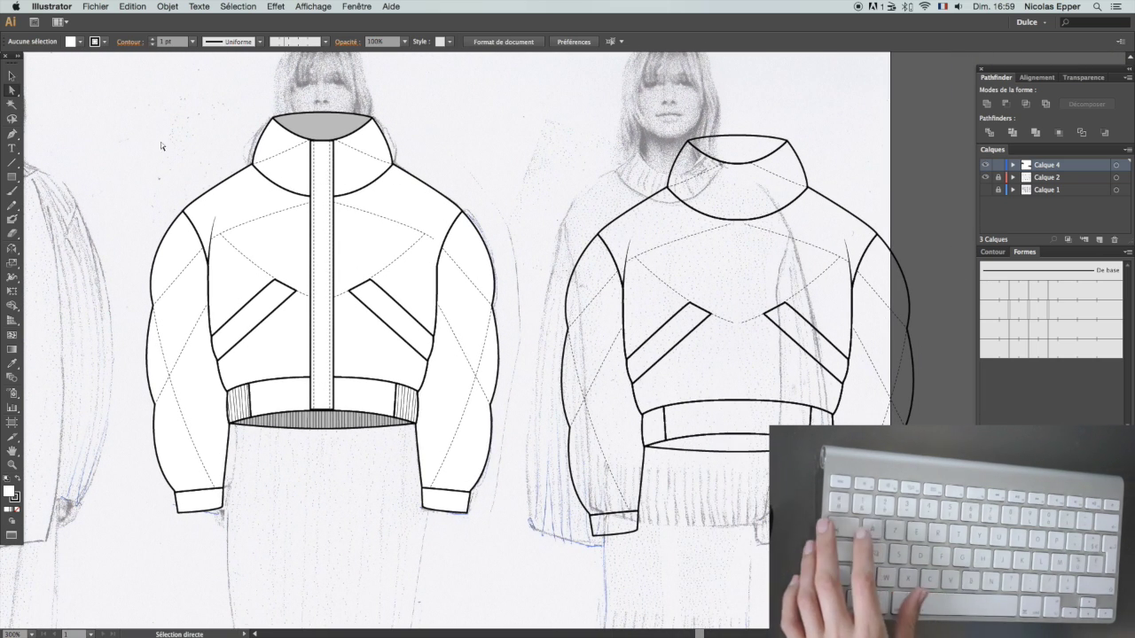
{"action": "left_click_drag", "start_coordinate": [95, 77], "coordinate": [538, 548]}
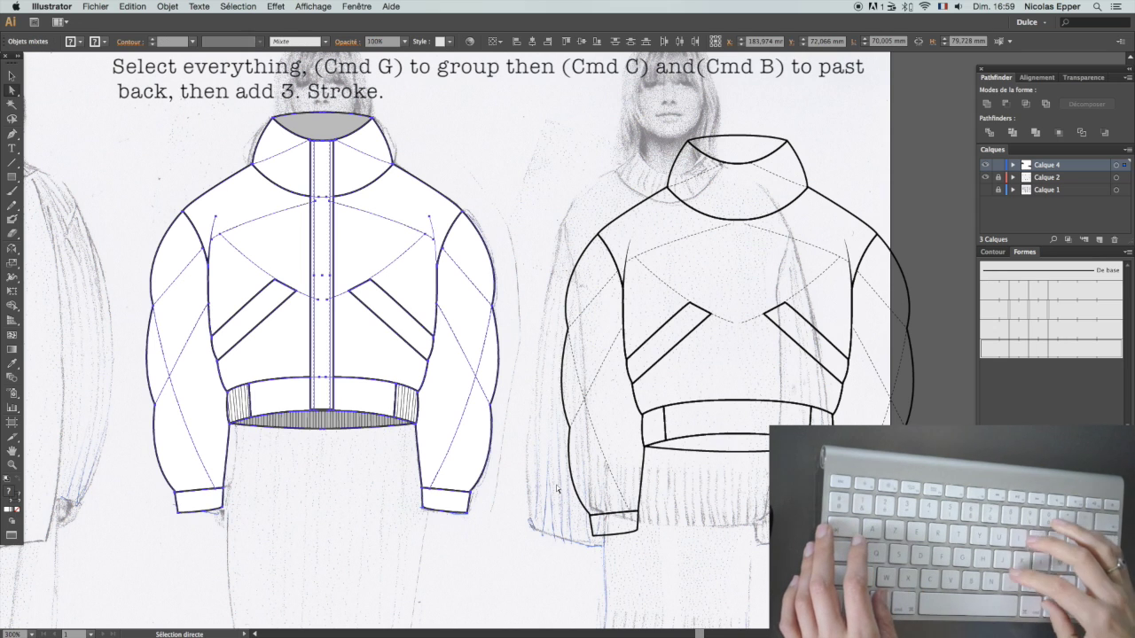
{"action": "key", "text": "super+g"}
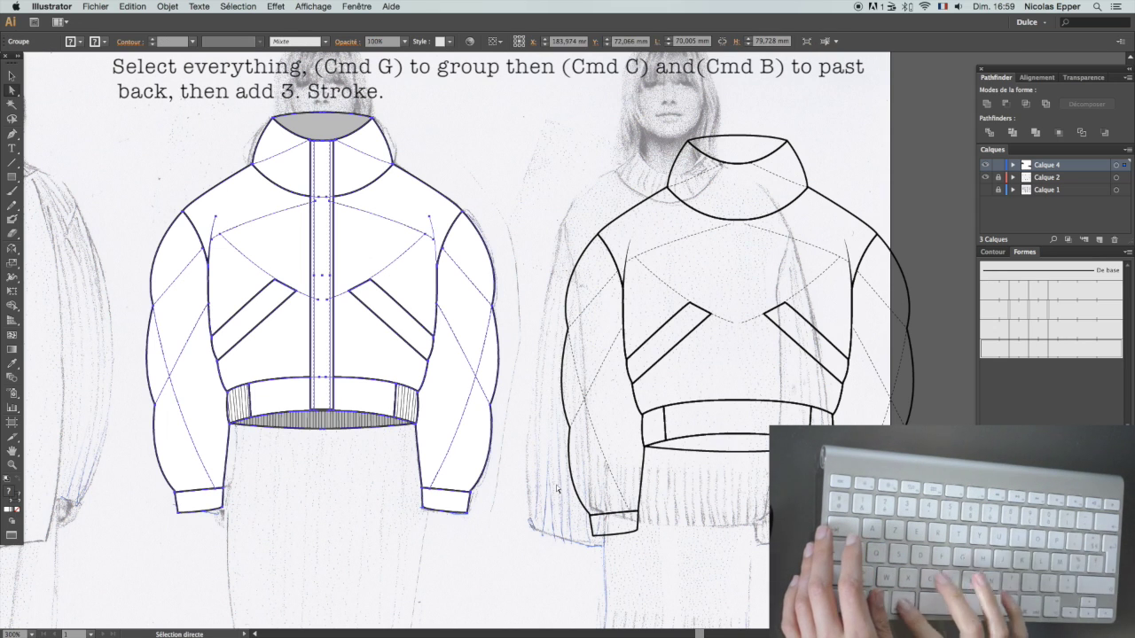
Step: Paste a copy of the grouped jacket front behind the original and set its stroke weight to 3 pt
{"action": "key", "text": "a"}
{"action": "left_click", "coordinate": [993, 252]}
{"action": "left_click", "coordinate": [1067, 266]}
{"action": "left_click", "coordinate": [1077, 350]}
{"action": "scroll", "coordinate": [844, 363], "scroll_direction": "down", "scroll_amount": 1}
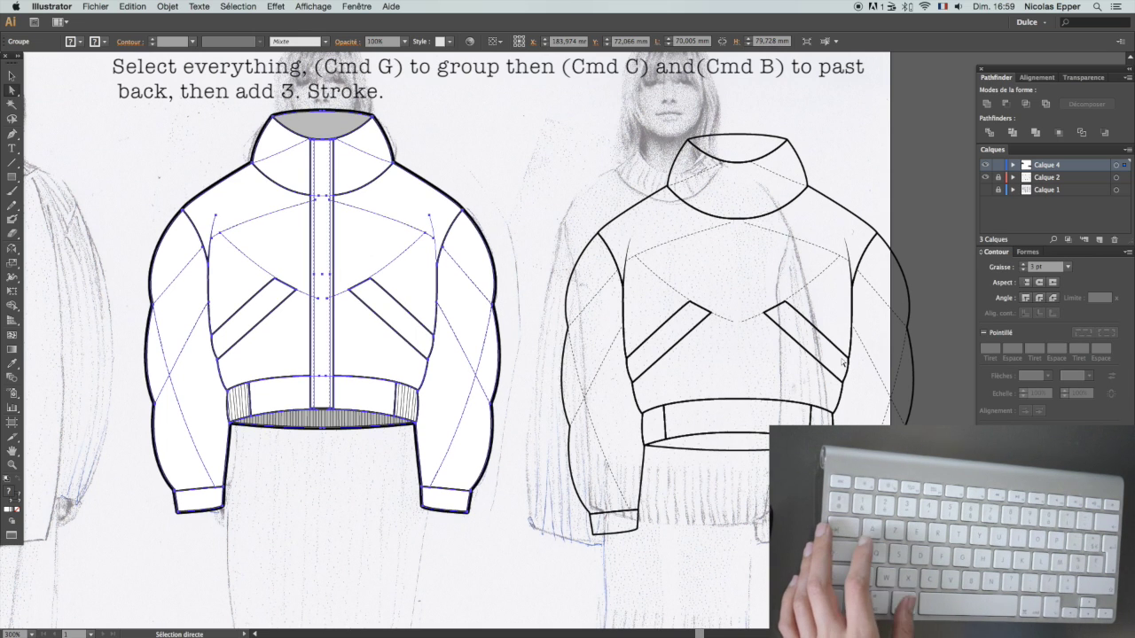
Step: Move the front group aside to check the thick-stroked copy behind it, undo the move, and clear the selection
{"action": "key", "text": "super+minus"}
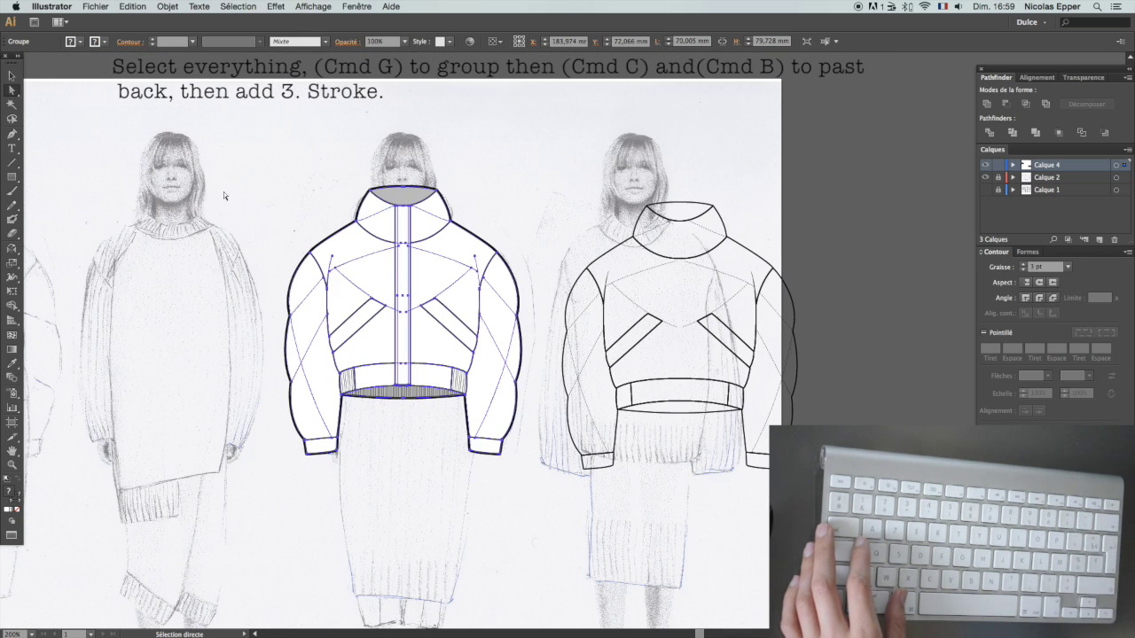
{"action": "key", "text": "super+v"}
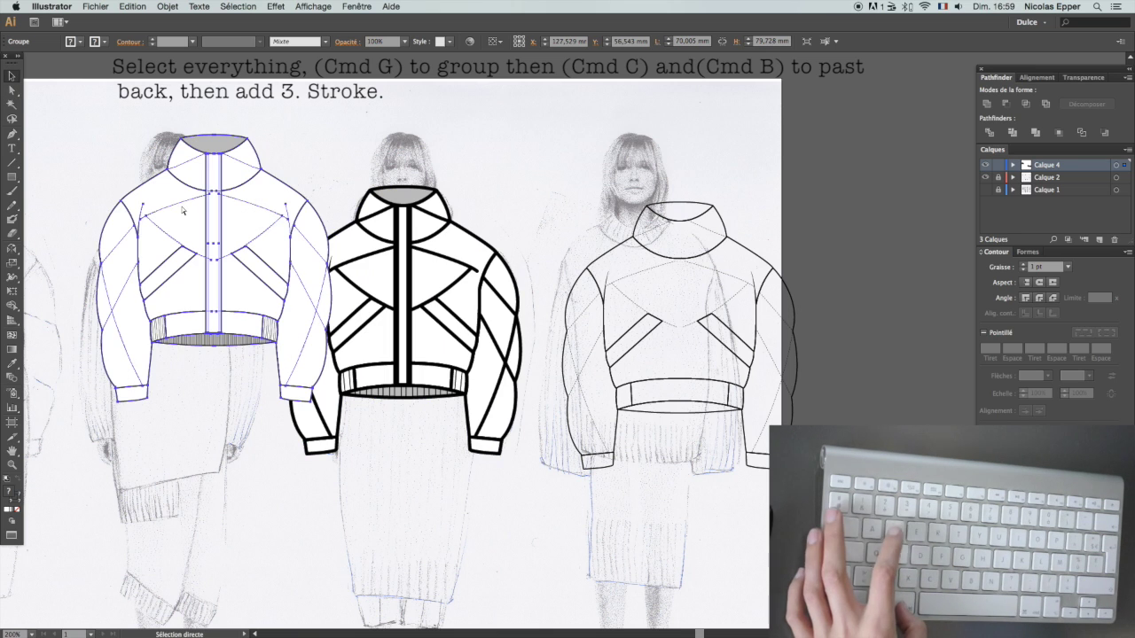
{"action": "key", "text": "super+z"}
{"action": "key", "text": "super+b"}
{"action": "left_click", "coordinate": [286, 232]}
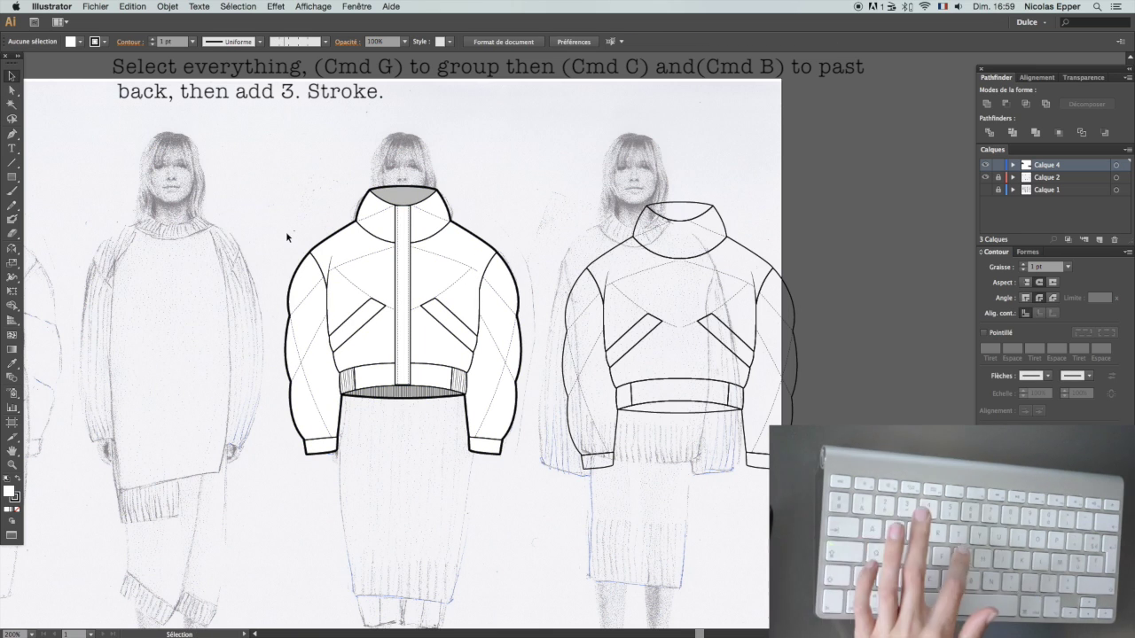
Step: Undo the 3 pt stroke copy behind the jacket front and reselect the jacket
{"action": "left_click_drag", "start_coordinate": [247, 165], "coordinate": [534, 485]}
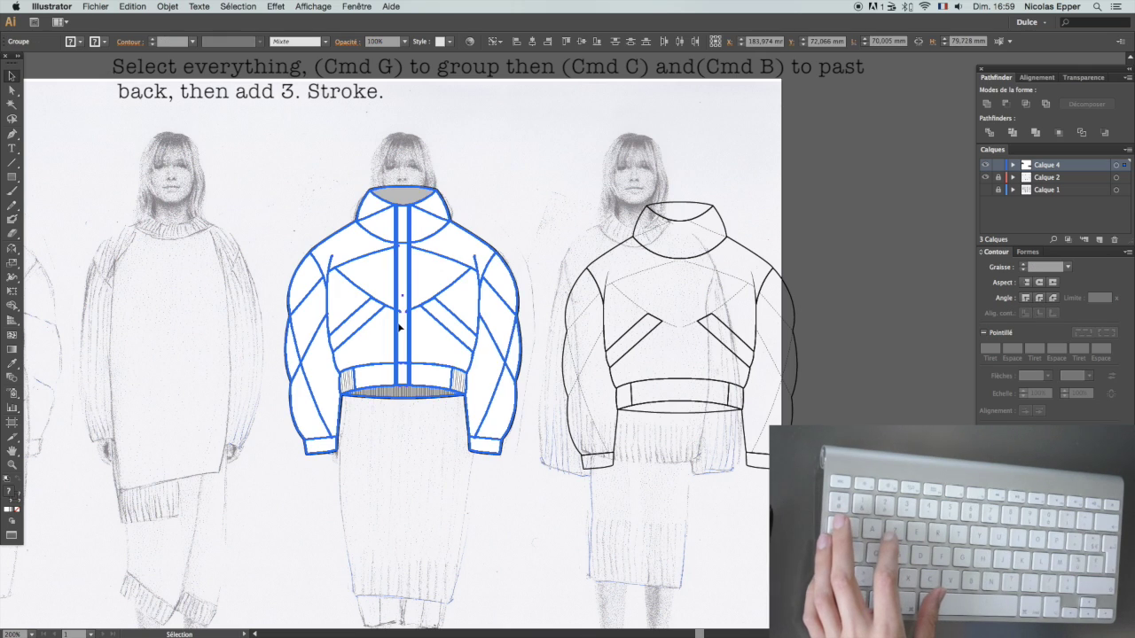
{"action": "left_click", "coordinate": [511, 240]}
{"action": "key", "text": "super+z"}
{"action": "key", "text": "super+z"}
{"action": "left_click", "coordinate": [277, 190]}
{"action": "key", "text": "super+a"}
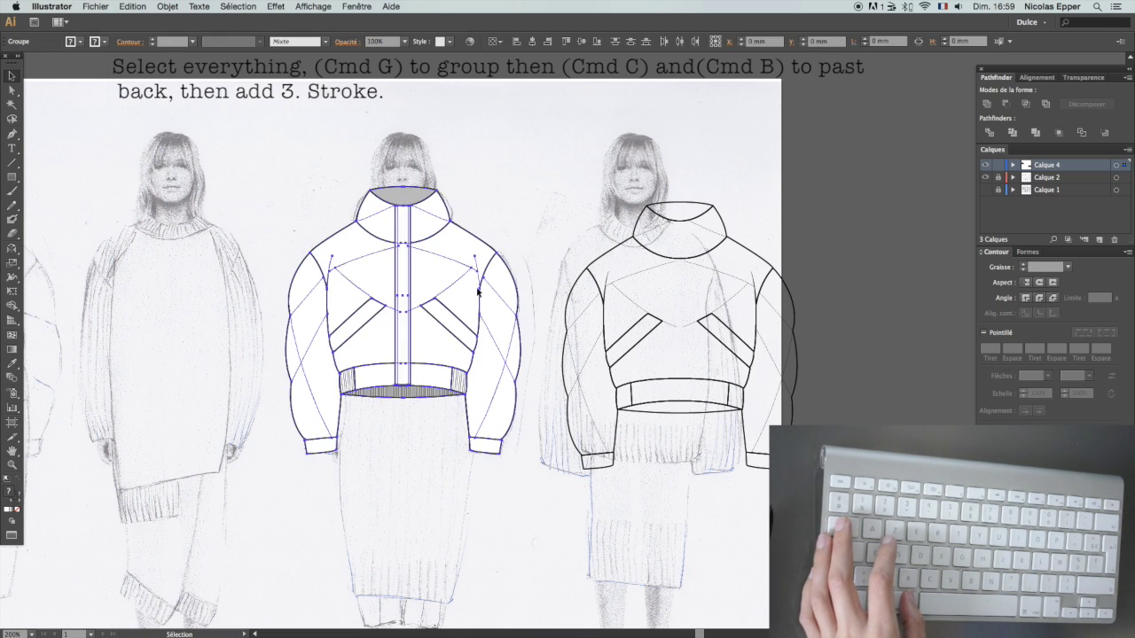
Step: Bring the short crease line above the right-hand armhole to the front and clear the selection
{"action": "key", "text": "a"}
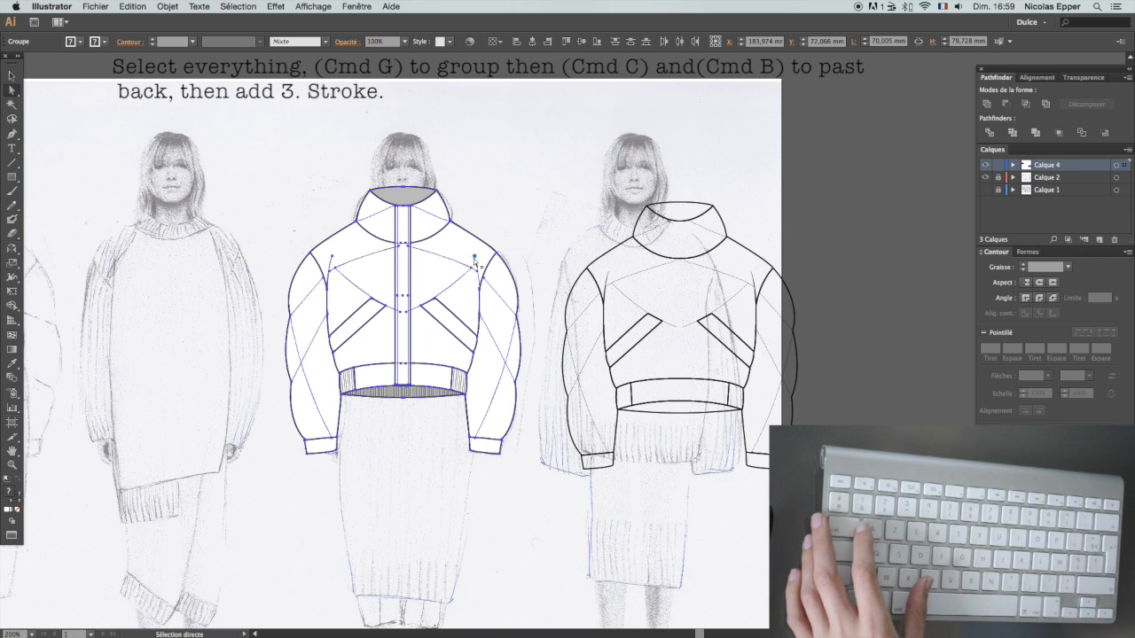
{"action": "left_click", "coordinate": [475, 257]}
{"action": "left_click", "coordinate": [92, 8]}
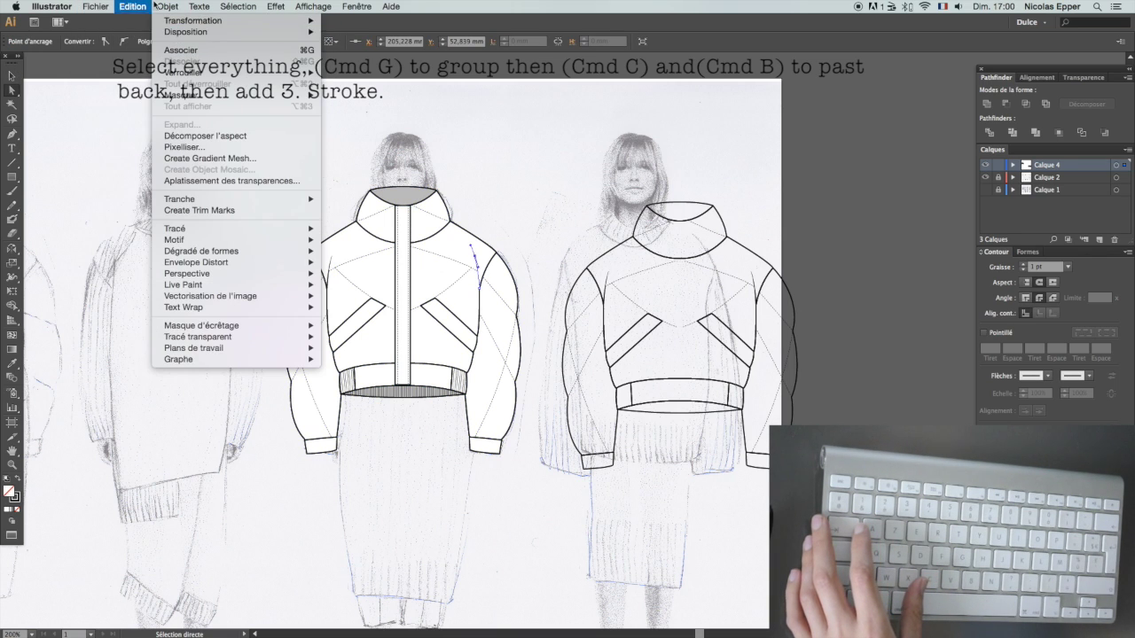
{"action": "mouse_move", "coordinate": [307, 33]}
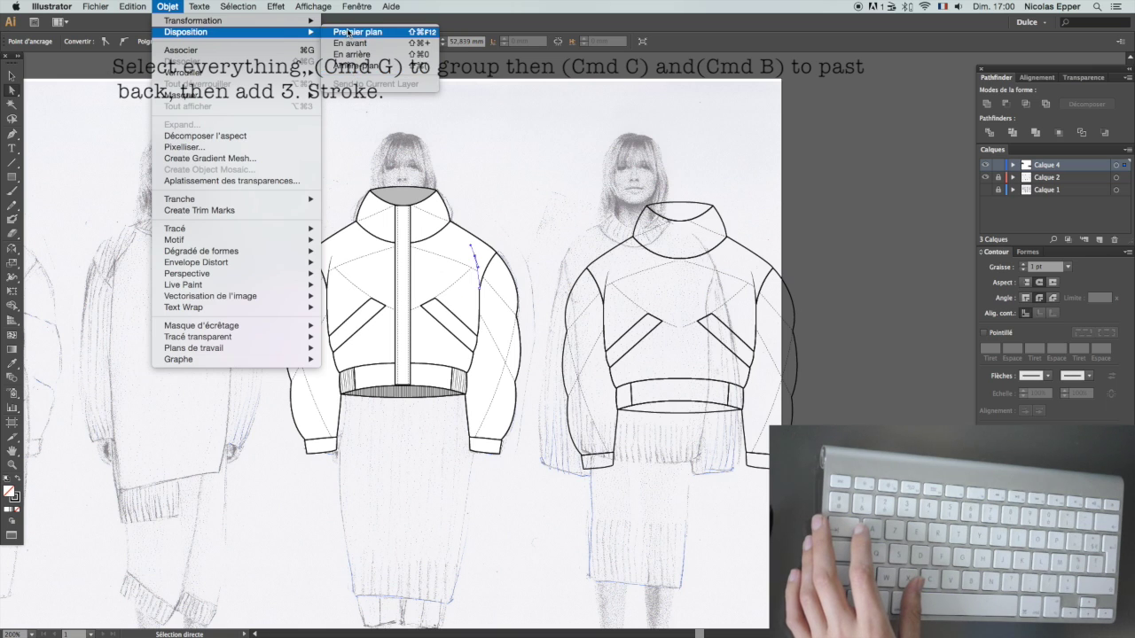
{"action": "left_click", "coordinate": [364, 32]}
{"action": "left_click", "coordinate": [292, 149]}
Step: Select the whole jacket front, move it slightly up and to the left, and clear the selection
{"action": "left_click_drag", "start_coordinate": [236, 147], "coordinate": [547, 488]}
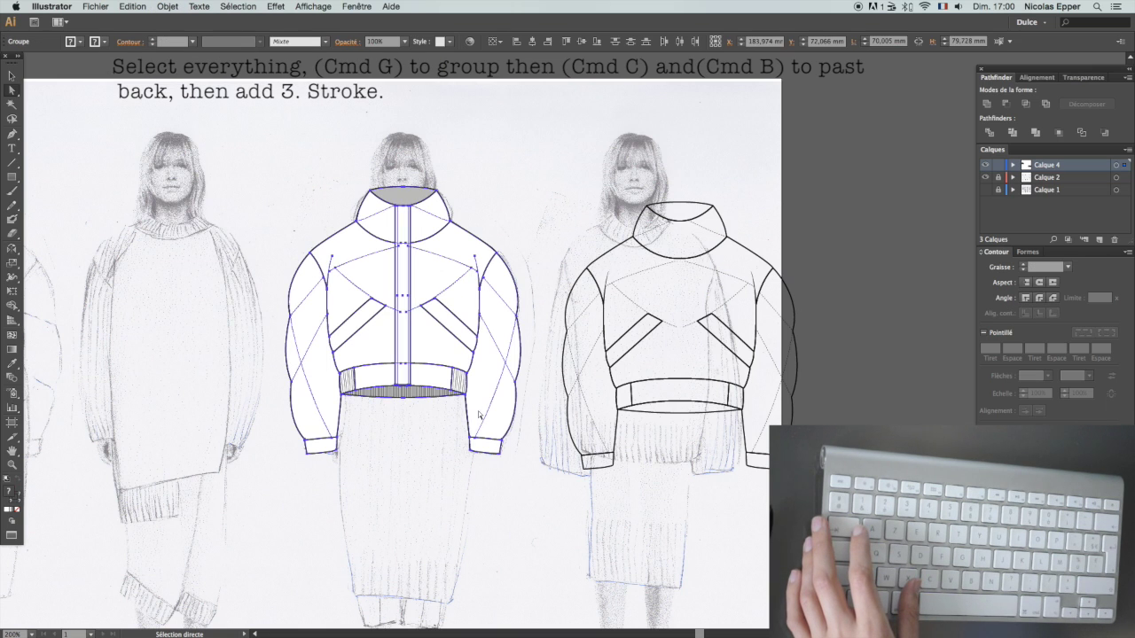
{"action": "right_click", "coordinate": [381, 276]}
{"action": "left_click", "coordinate": [417, 326]}
{"action": "key", "text": "v"}
{"action": "left_click_drag", "start_coordinate": [355, 244], "coordinate": [312, 234]}
{"action": "left_click", "coordinate": [263, 197]}
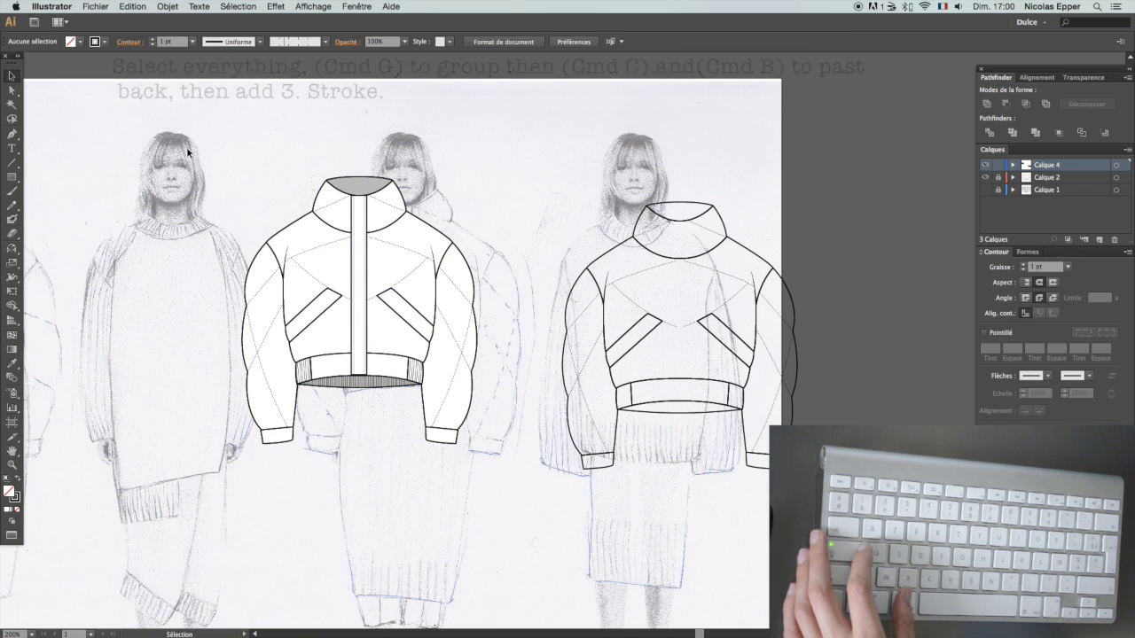
Step: Select the jacket front, paste a copy behind it, and set the copy's stroke weight to 3 pt
{"action": "key", "text": "a"}
{"action": "left_click_drag", "start_coordinate": [212, 148], "coordinate": [483, 447]}
{"action": "key", "text": "v"}
{"action": "left_click", "coordinate": [1069, 268]}
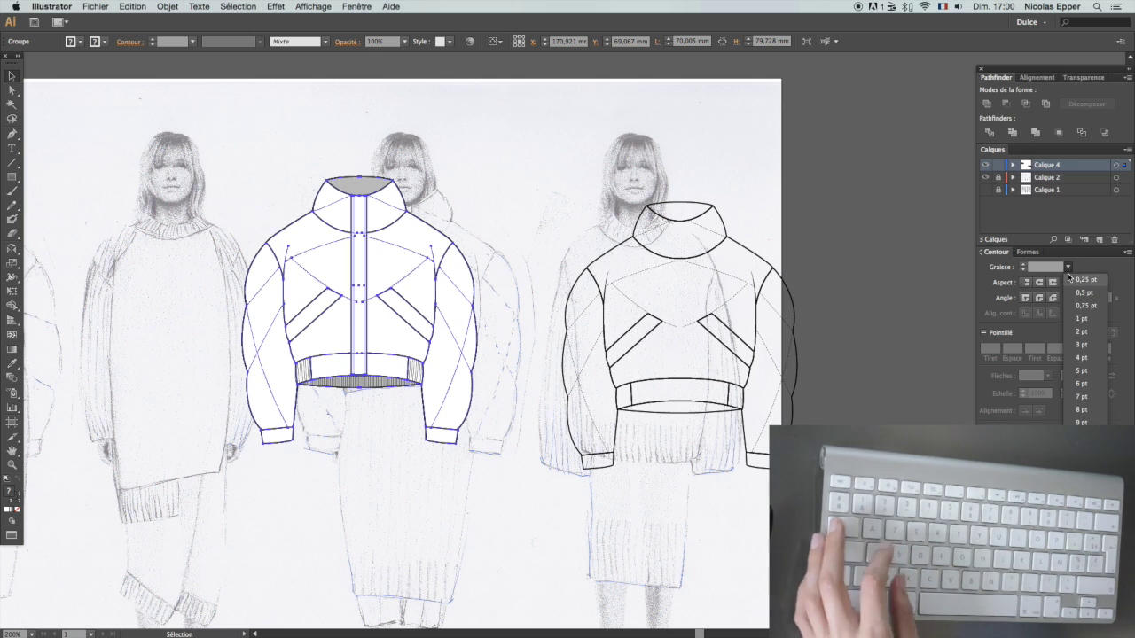
{"action": "left_click", "coordinate": [1089, 346]}
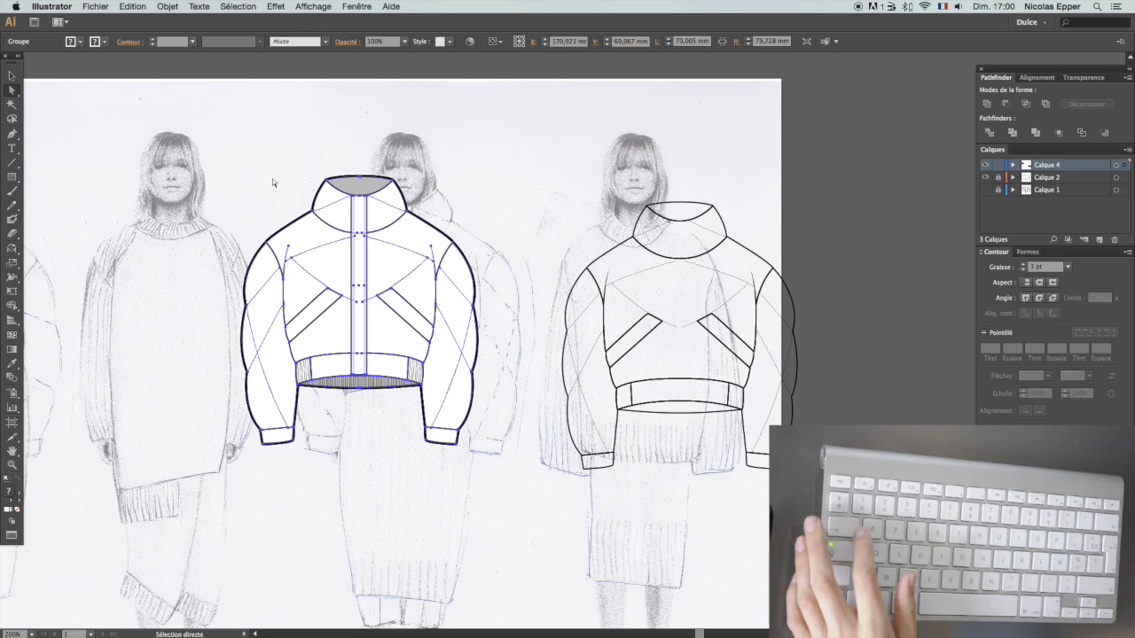
Step: Move the jacket front together with its thick outline slightly up and to the right, and clear the selection
{"action": "key", "text": "a"}
{"action": "key", "text": "super+shift+a"}
{"action": "key", "text": "v"}
{"action": "left_click", "coordinate": [395, 364]}
{"action": "right_click", "coordinate": [395, 364]}
{"action": "left_click", "coordinate": [411, 429]}
{"action": "left_click_drag", "start_coordinate": [400, 240], "coordinate": [427, 202]}
{"action": "left_click", "coordinate": [278, 163]}
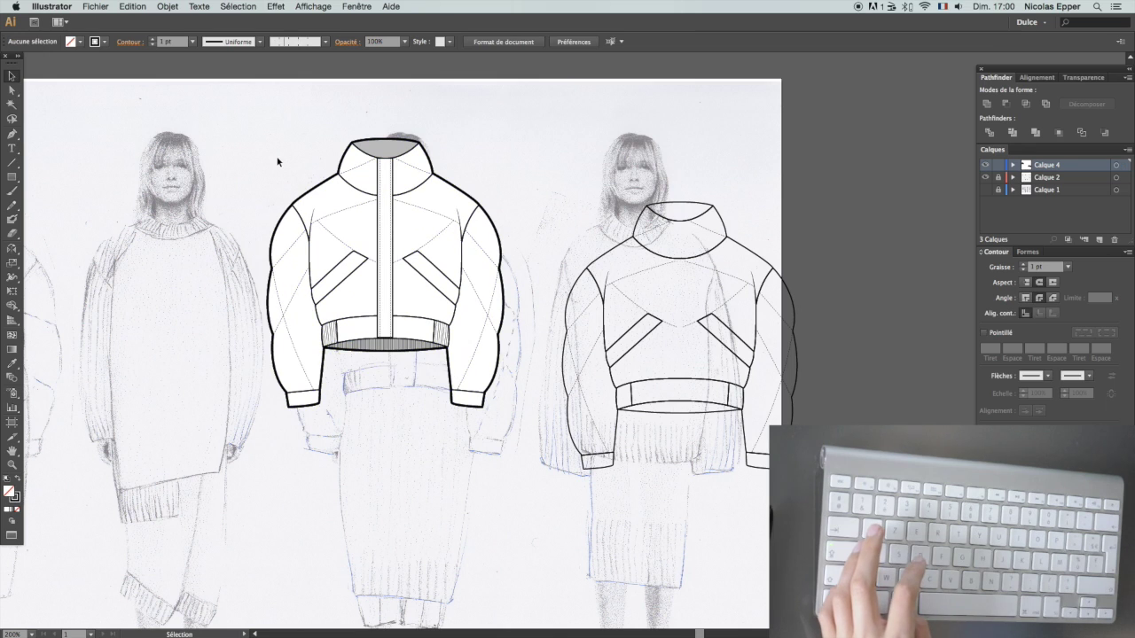
Step: Select the collar and neck opening of the jacket's back copy and unite them with Pathfinder
{"action": "left_click_drag", "start_coordinate": [548, 202], "coordinate": [824, 514]}
{"action": "key", "text": "super+shift+a"}
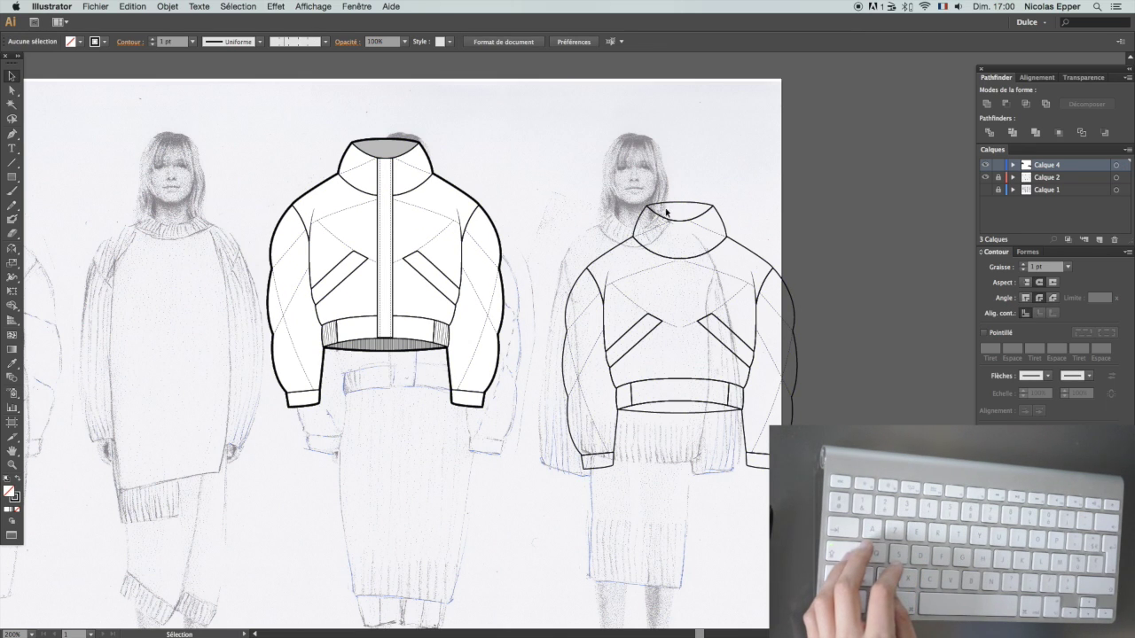
{"action": "left_click", "coordinate": [718, 221]}
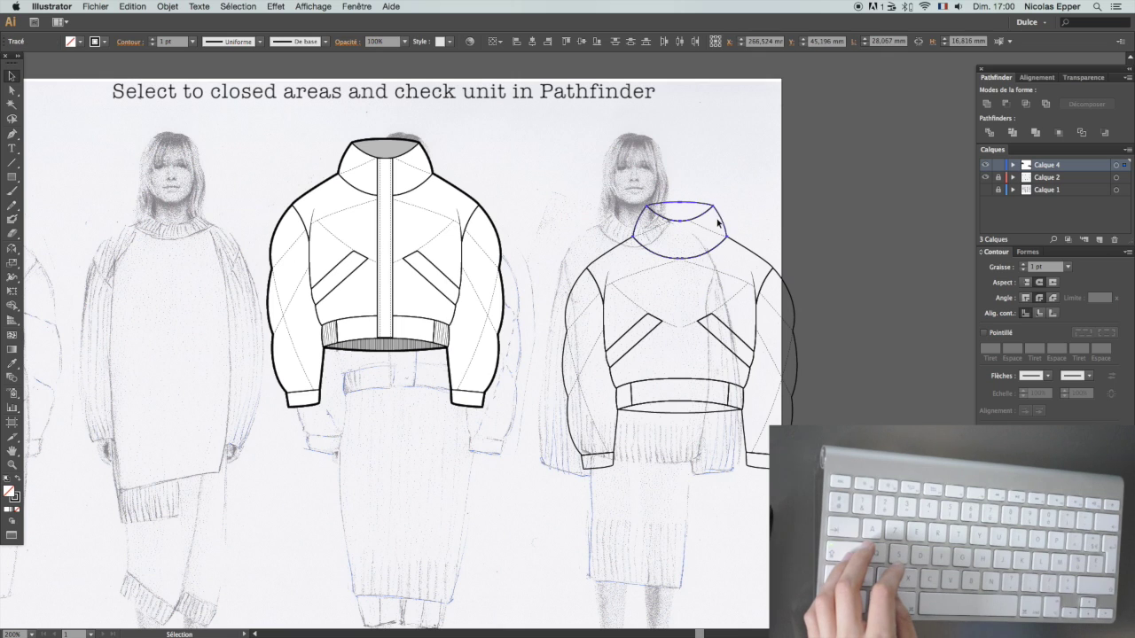
{"action": "left_click", "coordinate": [992, 107]}
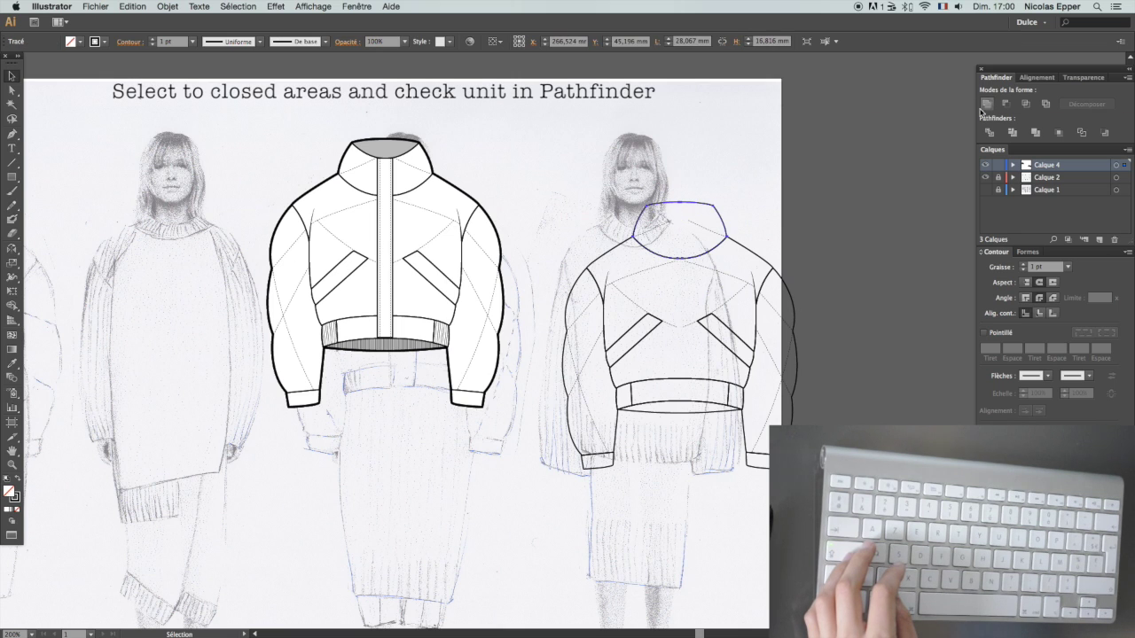
Step: Add the back copy's body, waistband and hem opening to the selection and unite the waistband and hem shapes
{"action": "left_click", "coordinate": [682, 260], "text": "shift"}
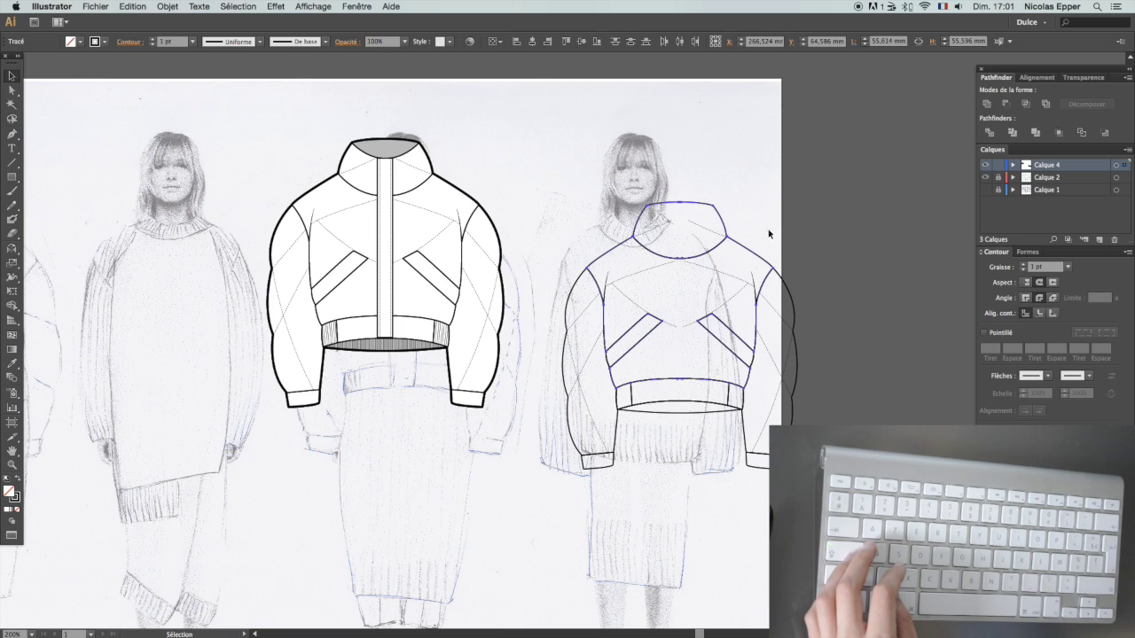
{"action": "left_click", "coordinate": [681, 388]}
{"action": "left_click", "coordinate": [990, 107]}
{"action": "left_click", "coordinate": [680, 427]}
{"action": "left_click_drag", "start_coordinate": [679, 426], "coordinate": [677, 370]}
{"action": "scroll", "coordinate": [676, 370], "scroll_direction": "down", "scroll_amount": 1}
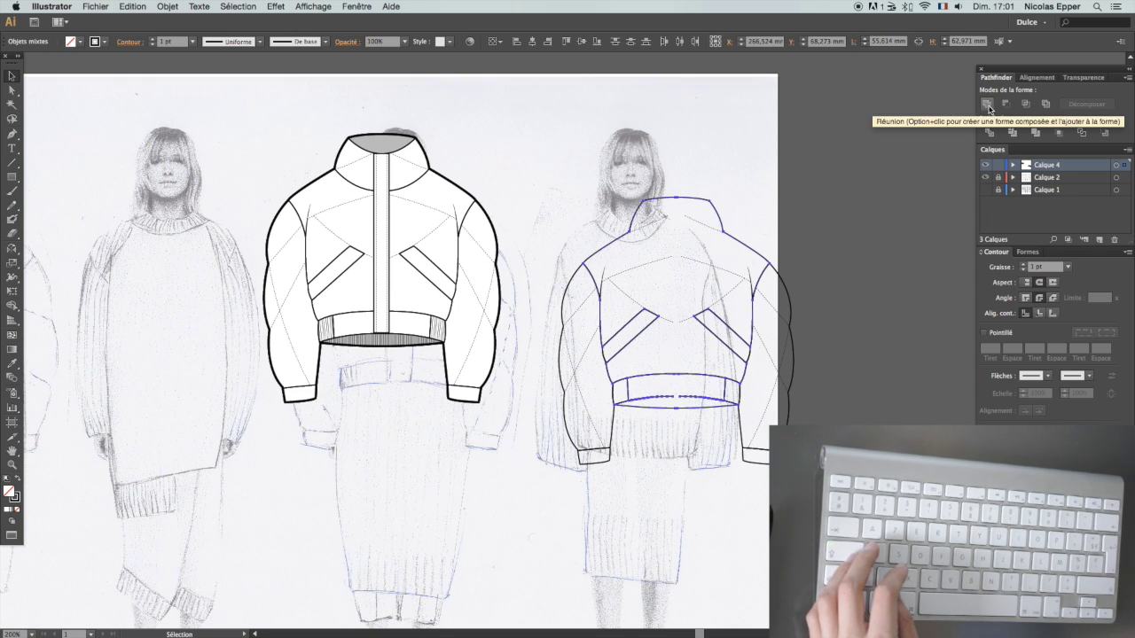
{"action": "left_click", "coordinate": [987, 108]}
Step: Unite the left and right rib panels of the waistband with the back copy's body shape
{"action": "left_click", "coordinate": [626, 399], "text": "shift"}
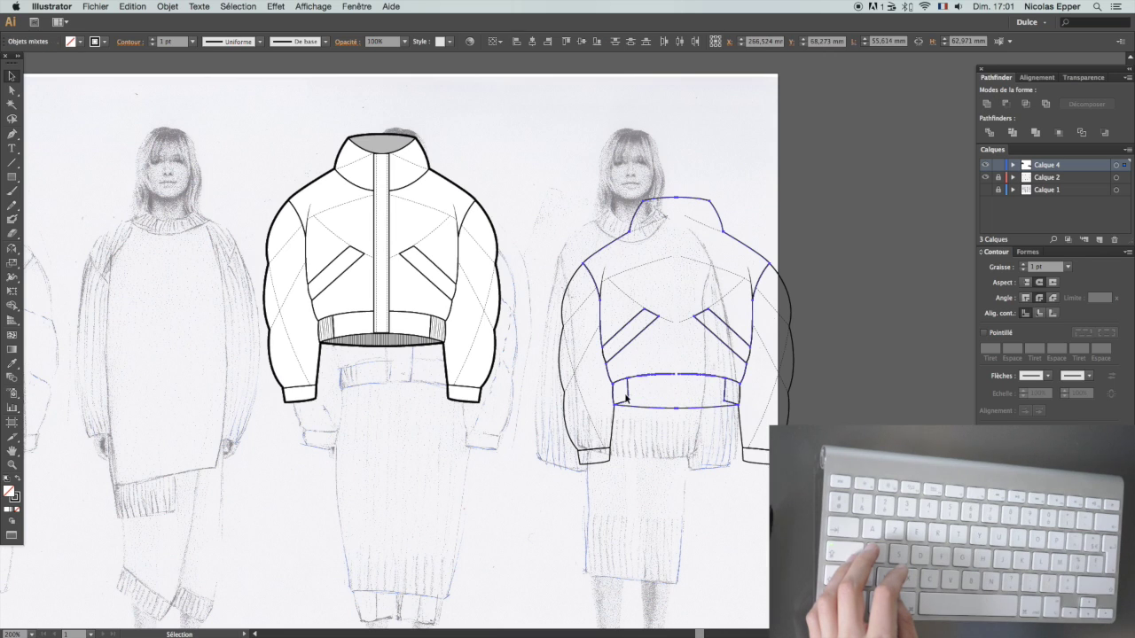
{"action": "left_click", "coordinate": [987, 106]}
{"action": "left_click", "coordinate": [723, 391], "text": "shift"}
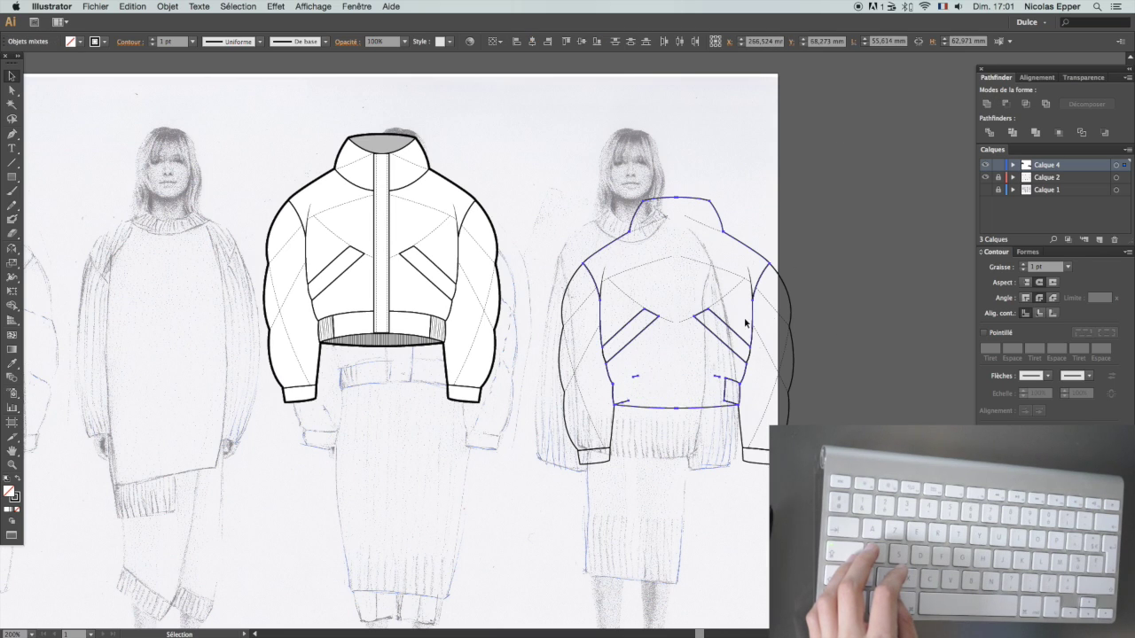
{"action": "left_click", "coordinate": [987, 106]}
Step: Restore the deleted back body outline and unite both pocket shapes with it
{"action": "left_click", "coordinate": [855, 384]}
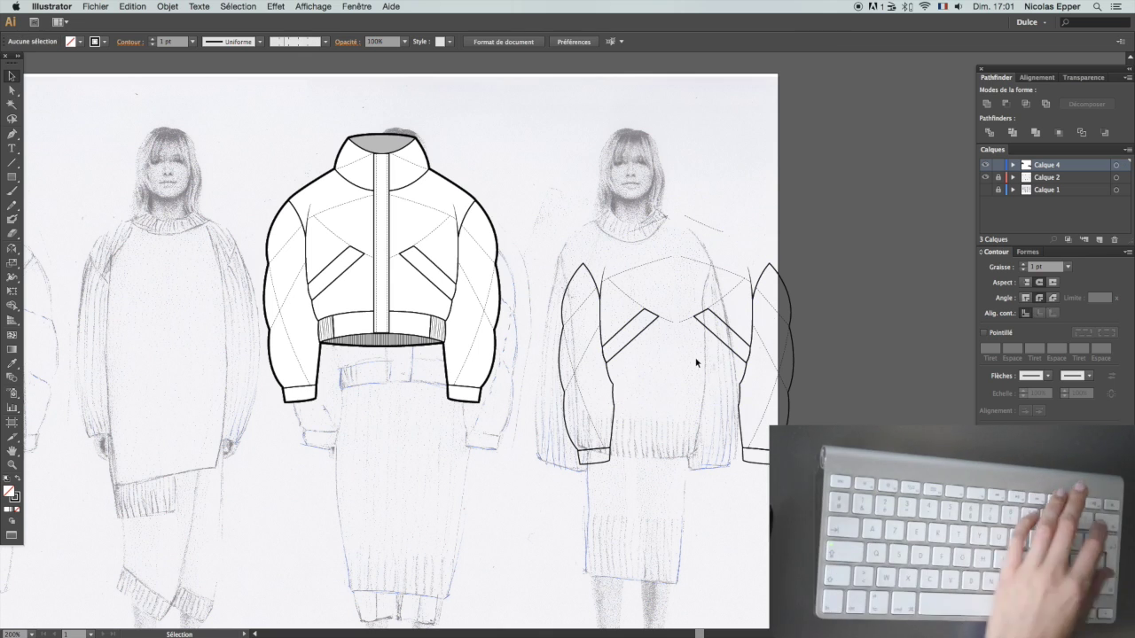
{"action": "key", "text": "super+z"}
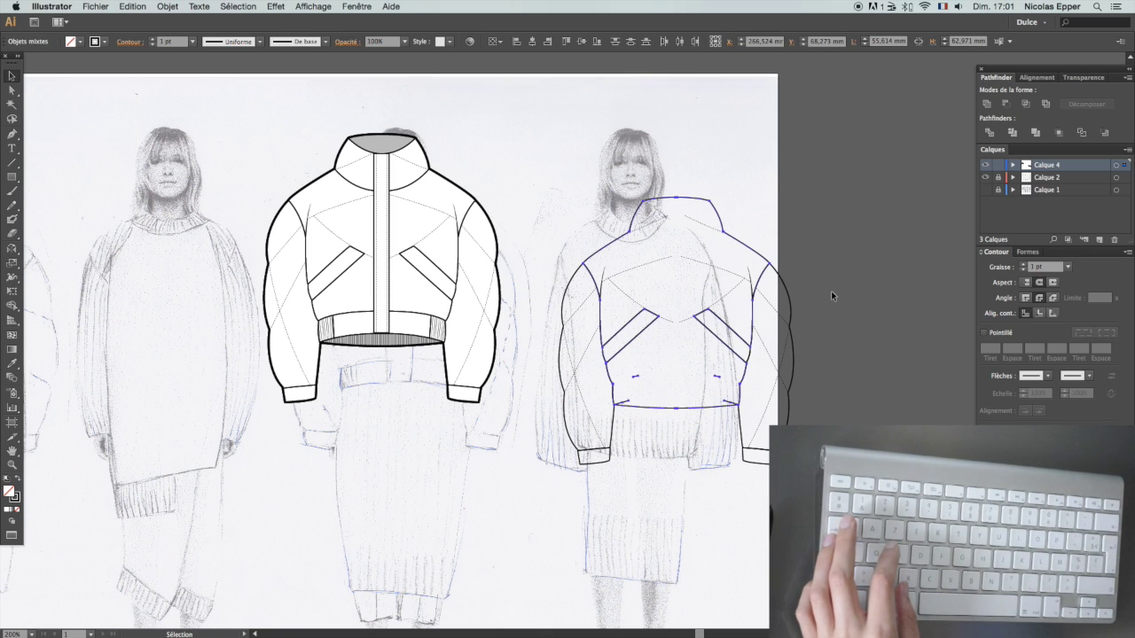
{"action": "left_click", "coordinate": [988, 105]}
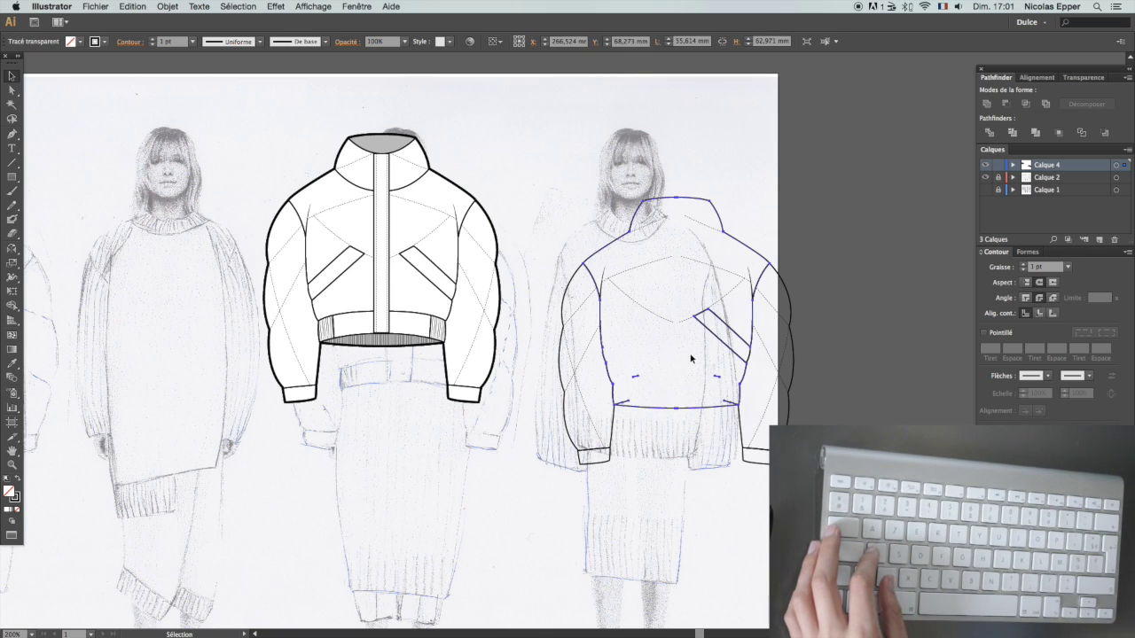
{"action": "left_click", "coordinate": [747, 319], "text": "shift"}
{"action": "left_click", "coordinate": [987, 106]}
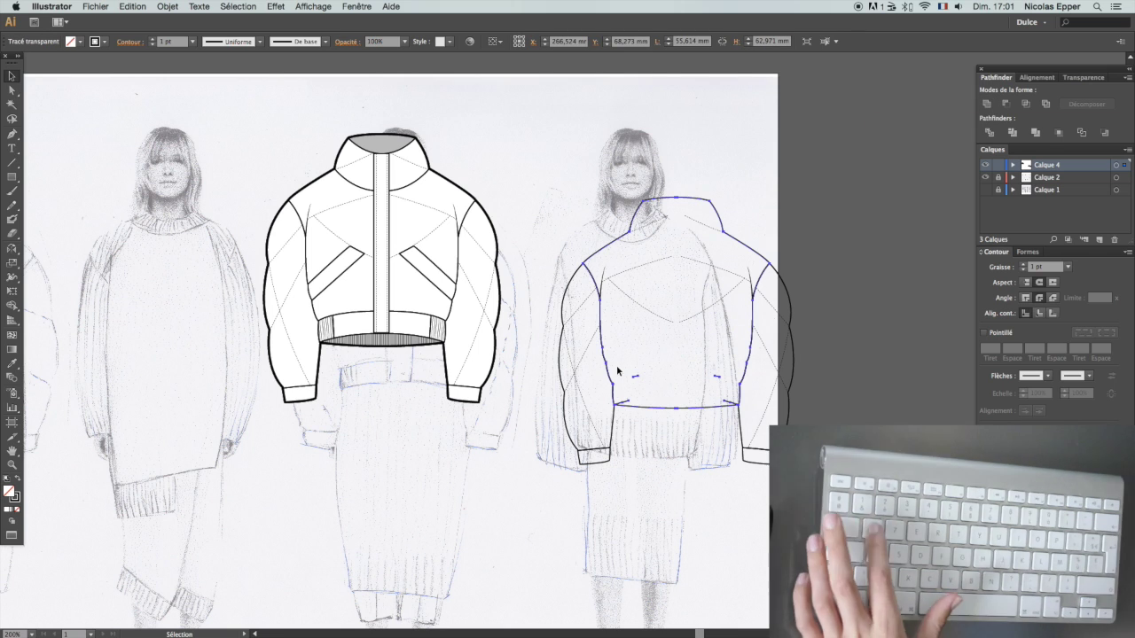
Step: Delete the stray line segments left by the waistband and rib panels near the back body's hem
{"action": "key", "text": "a"}
{"action": "key", "text": "BackSpace"}
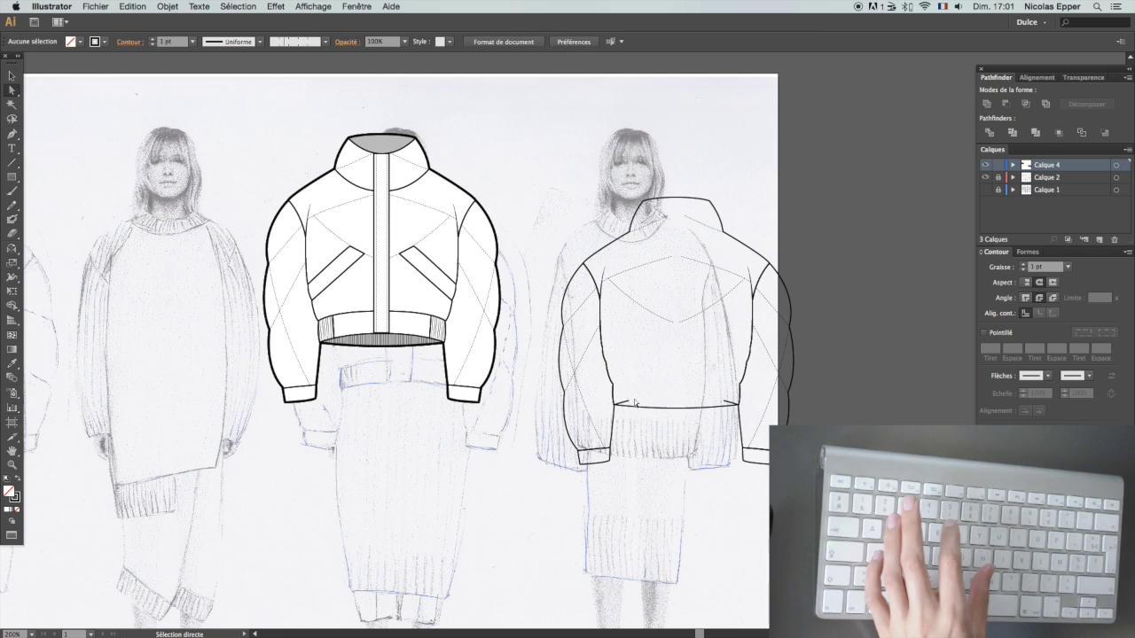
{"action": "left_click", "coordinate": [627, 402]}
{"action": "key", "text": "BackSpace"}
{"action": "left_click", "coordinate": [627, 409]}
{"action": "left_click", "coordinate": [626, 400]}
{"action": "left_click", "coordinate": [624, 404]}
{"action": "key", "text": "BackSpace"}
{"action": "left_click", "coordinate": [732, 403]}
{"action": "key", "text": "BackSpace"}
{"action": "left_click", "coordinate": [734, 405]}
{"action": "key", "text": "BackSpace"}
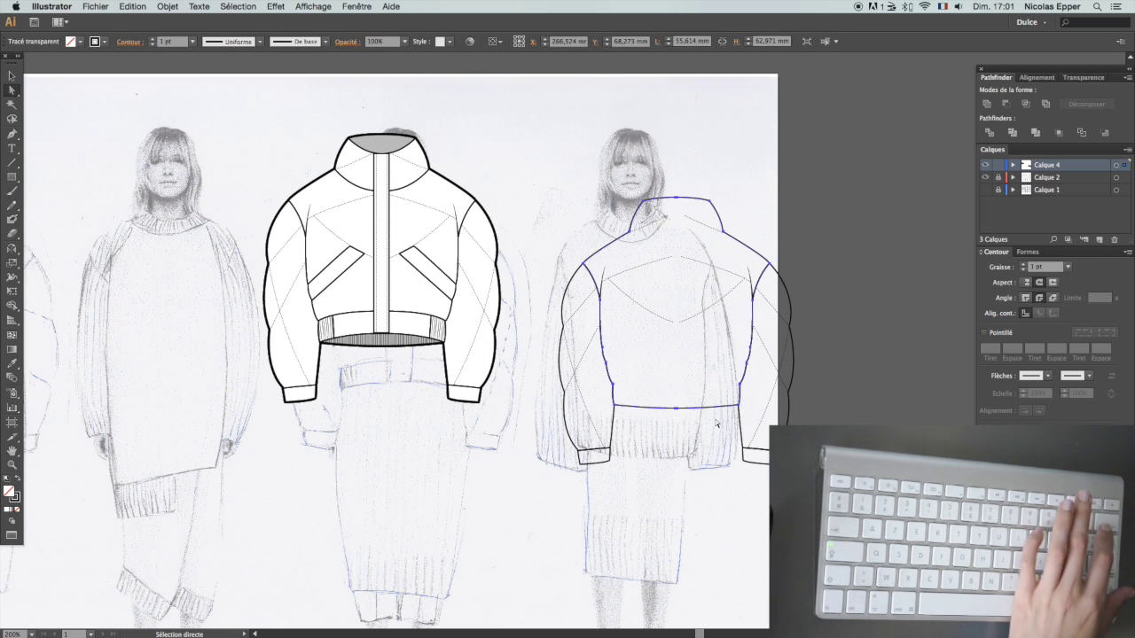
{"action": "scroll", "coordinate": [716, 424], "scroll_direction": "right", "scroll_amount": 5}
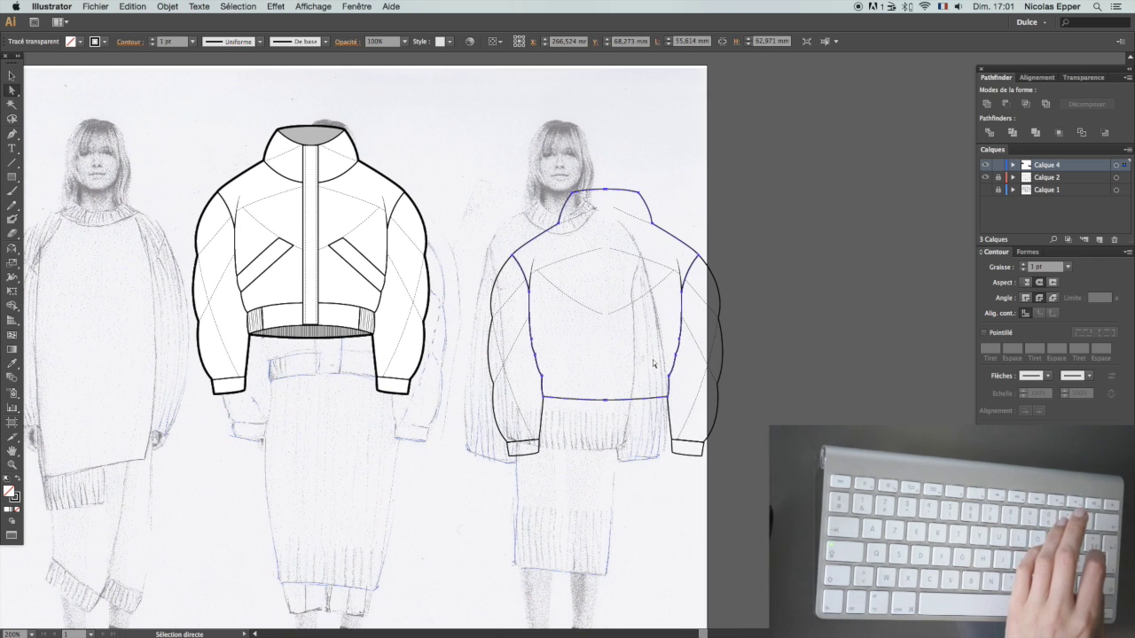
Step: Move the complete back view of the jacket down and inward so it sits fully on the artboard beside the front
{"action": "key", "text": "super+shift+a"}
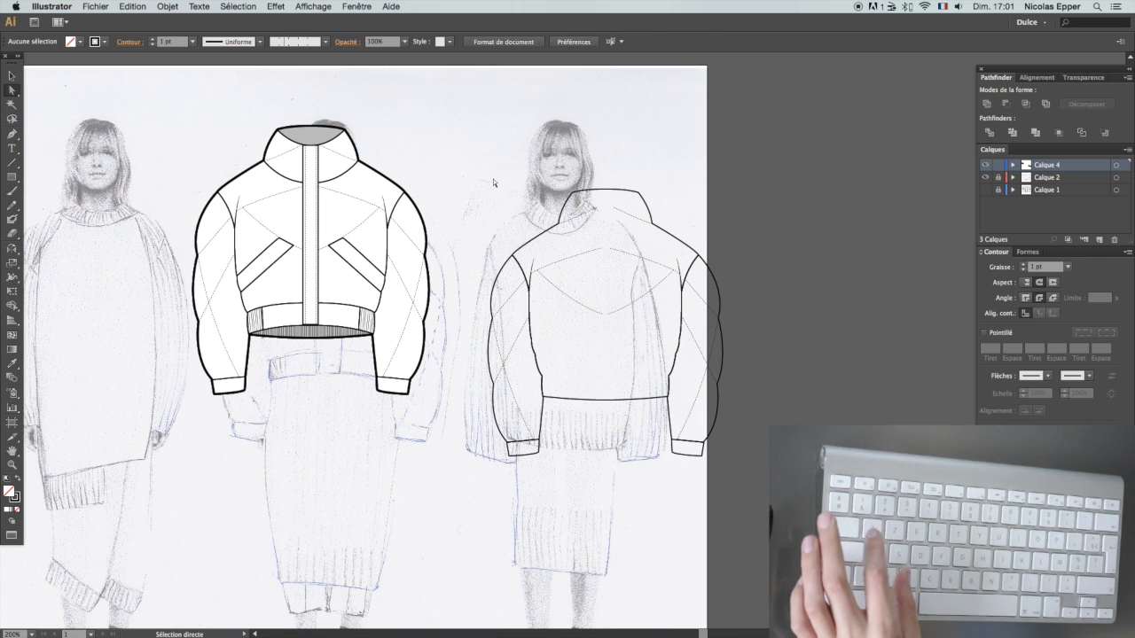
{"action": "left_click_drag", "start_coordinate": [495, 179], "coordinate": [743, 470]}
{"action": "left_click_drag", "start_coordinate": [656, 229], "coordinate": [613, 274]}
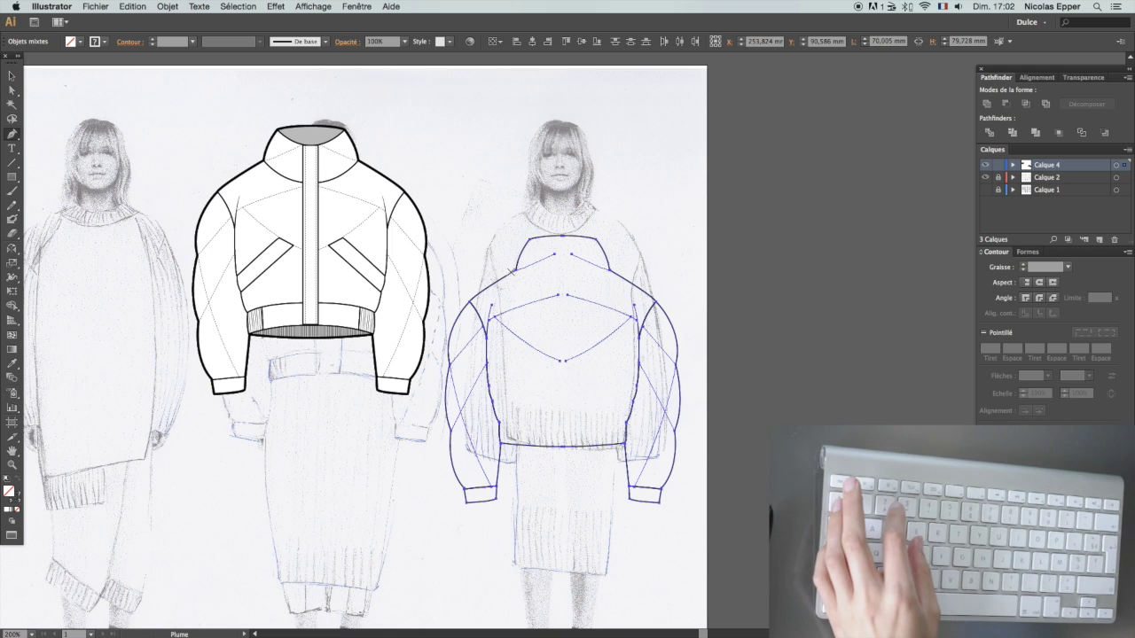
Step: Draw a curved neck seam across the base of the back view's collar
{"action": "key", "text": "super+shift+a"}
{"action": "key", "text": "p"}
{"action": "left_click_drag", "start_coordinate": [615, 275], "coordinate": [661, 281]}
{"action": "key", "text": "a"}
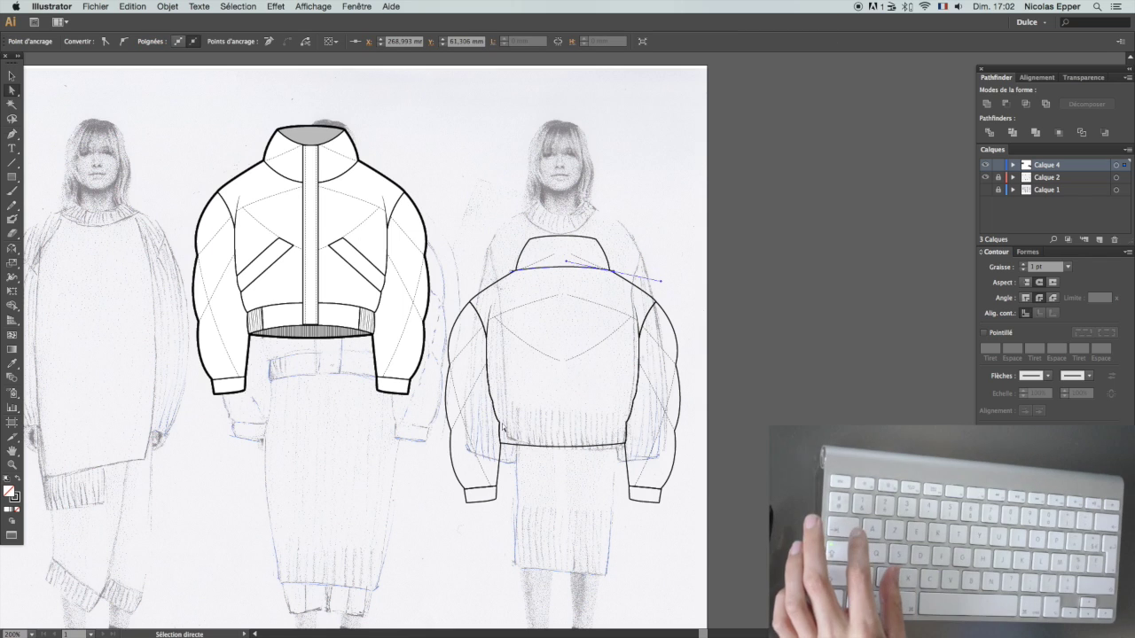
Step: Draw a curved waistband seam between the back body's side edges and nudge it slightly up
{"action": "key", "text": "super+shift+a"}
{"action": "key", "text": "p"}
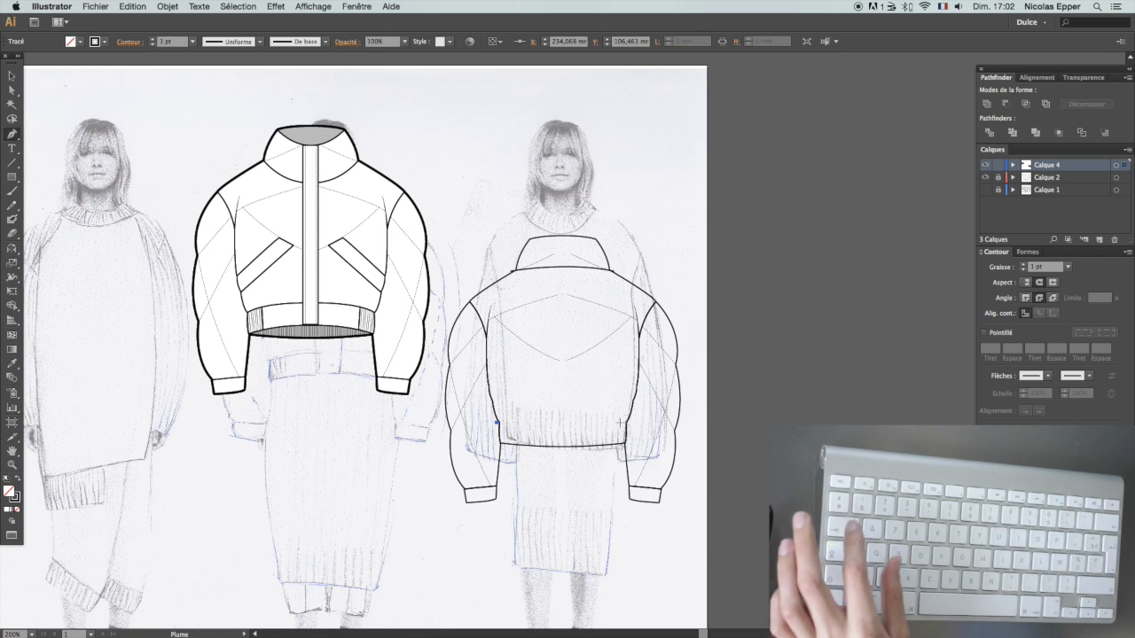
{"action": "left_click_drag", "start_coordinate": [628, 424], "coordinate": [709, 437]}
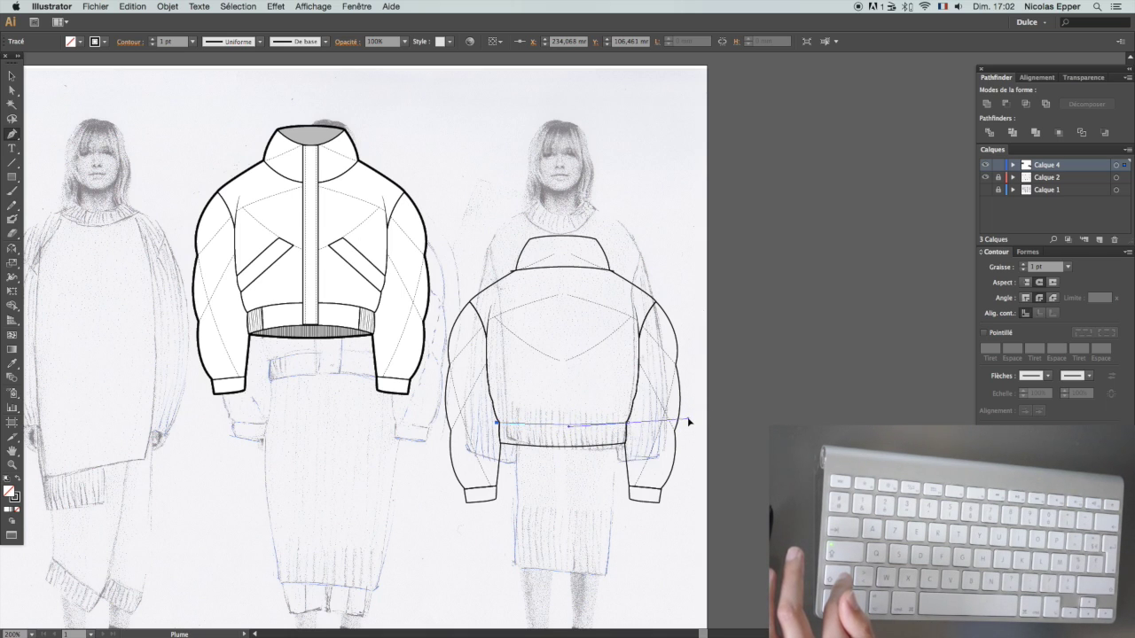
{"action": "key", "text": "v"}
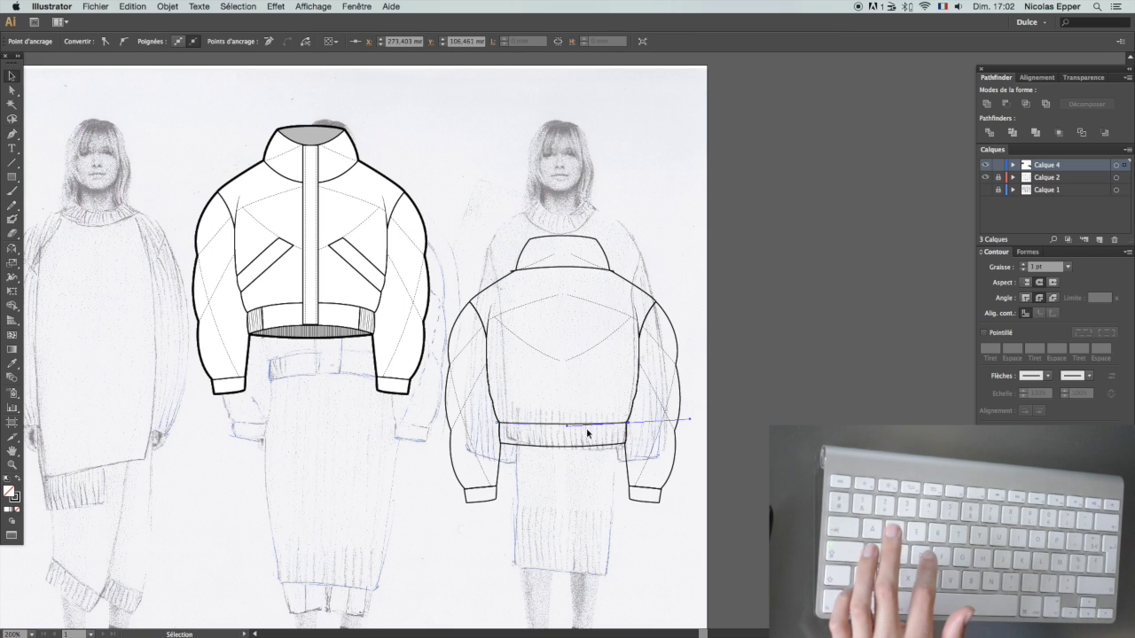
{"action": "left_click", "coordinate": [563, 426]}
{"action": "key", "text": "Up"}
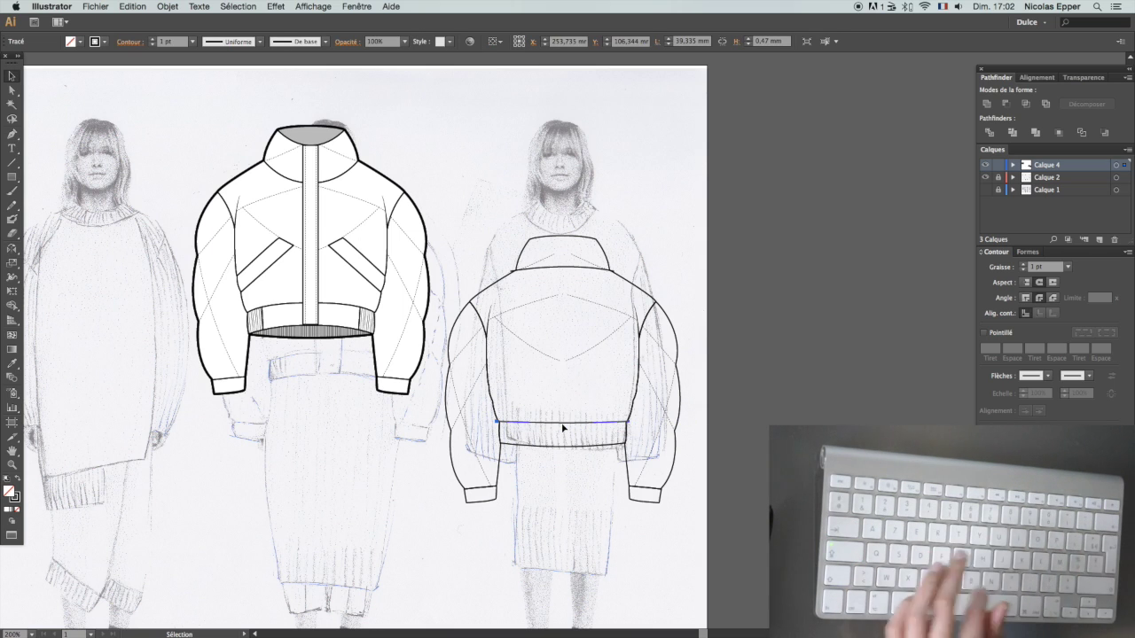
Step: Divide the back body outline along the waistband seam and give the pieces the cuff's 1 pt black stroke
{"action": "scroll", "coordinate": [562, 428], "scroll_direction": "down", "scroll_amount": 1}
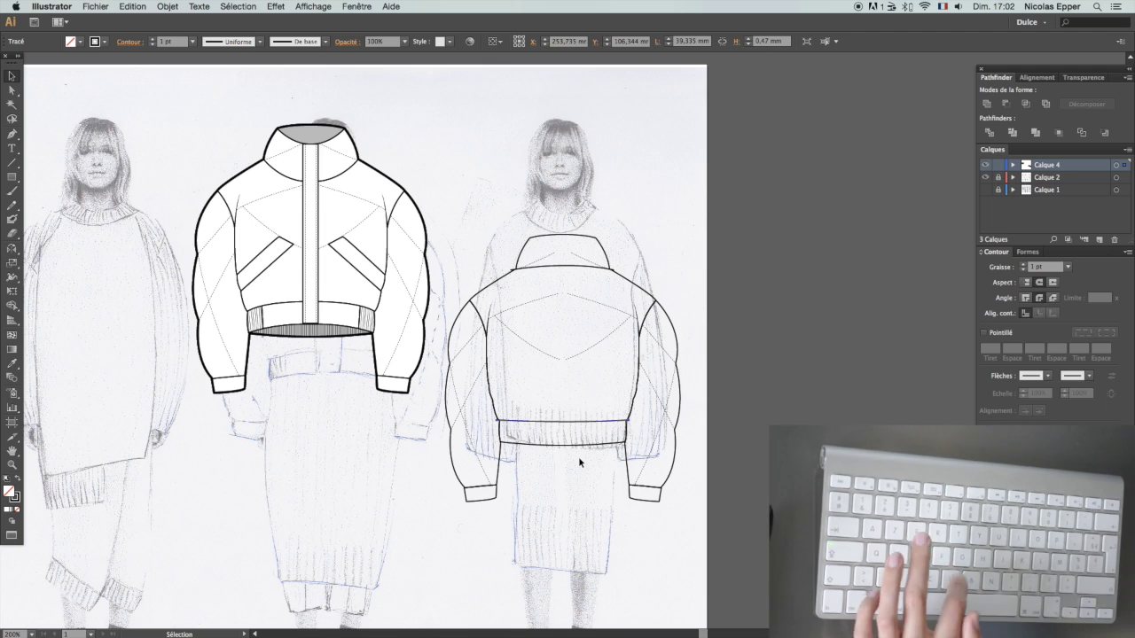
{"action": "left_click_drag", "start_coordinate": [579, 405], "coordinate": [579, 404]}
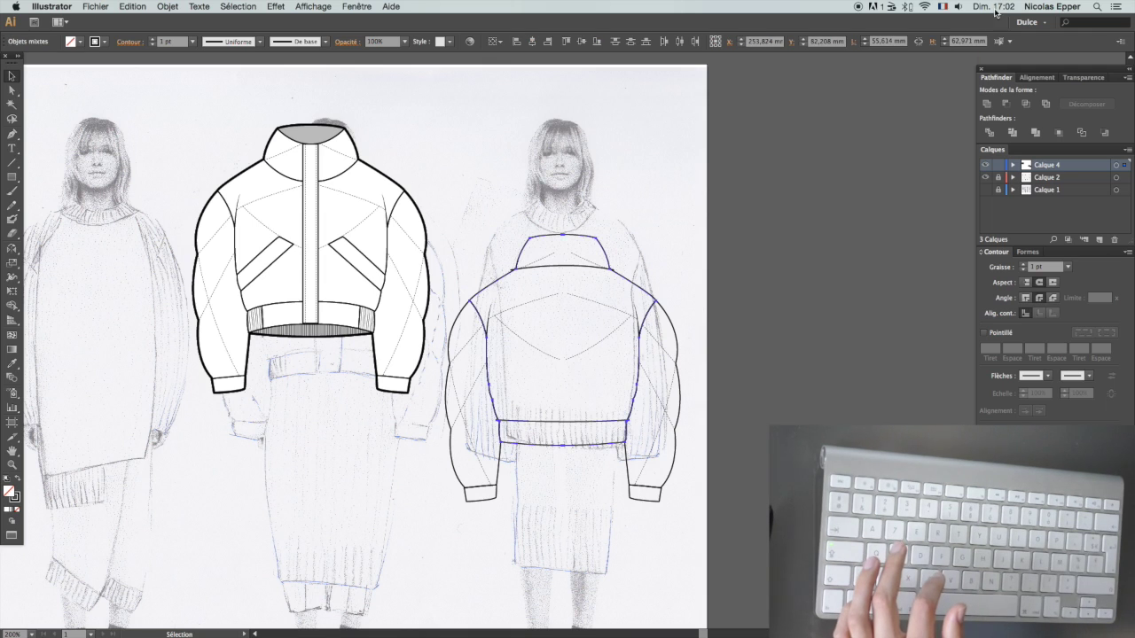
{"action": "left_click", "coordinate": [985, 105]}
{"action": "key", "text": "super+z"}
{"action": "left_click", "coordinate": [986, 133]}
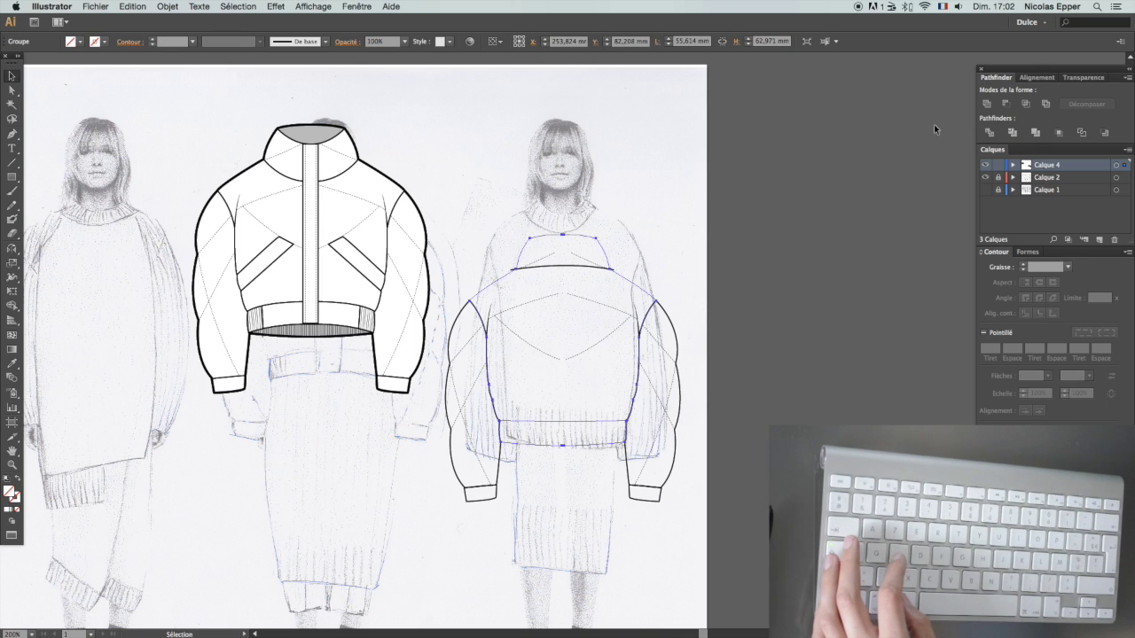
{"action": "key", "text": "i"}
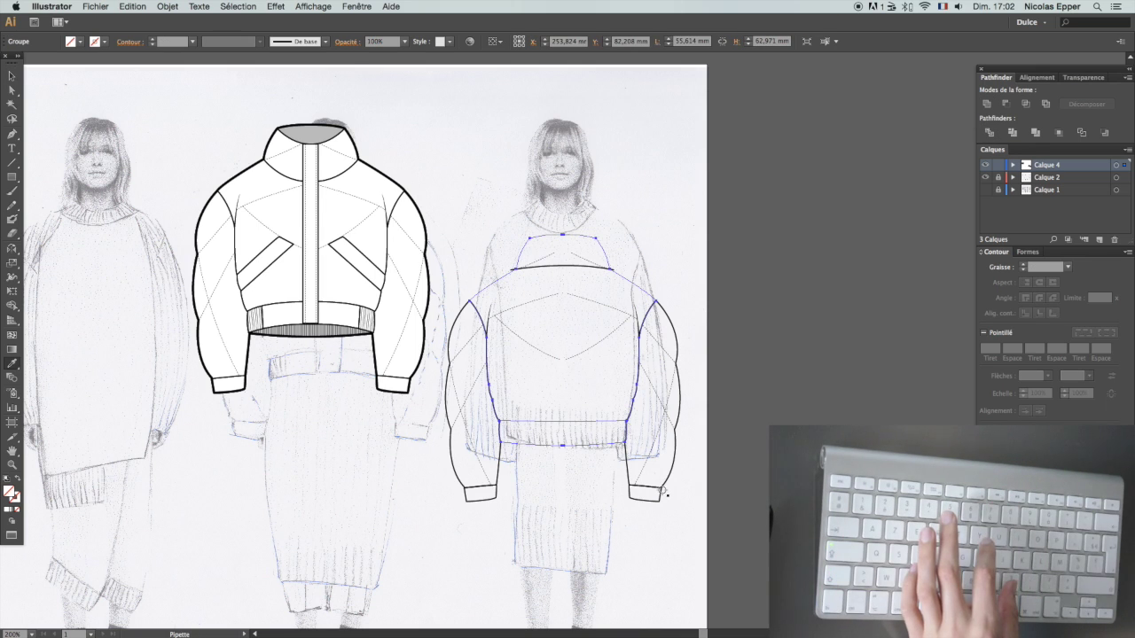
{"action": "left_click", "coordinate": [663, 492]}
Step: Divide the back body from its collar along the curved neck seam
{"action": "key", "text": "a"}
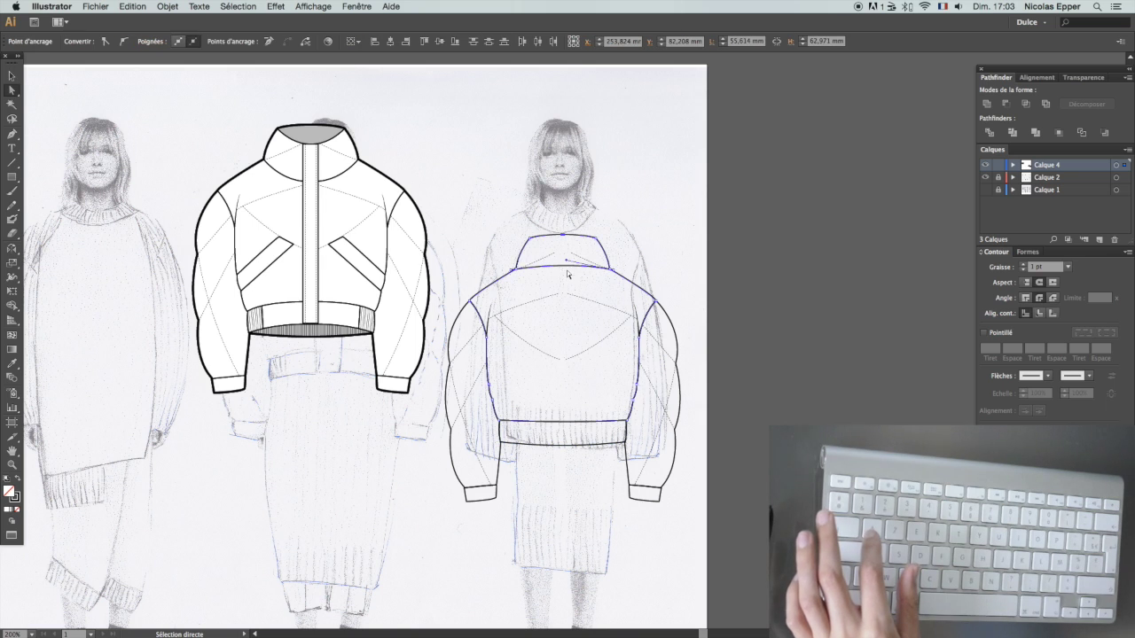
{"action": "left_click", "coordinate": [990, 133]}
{"action": "scroll", "coordinate": [969, 138], "scroll_direction": "down", "scroll_amount": 1}
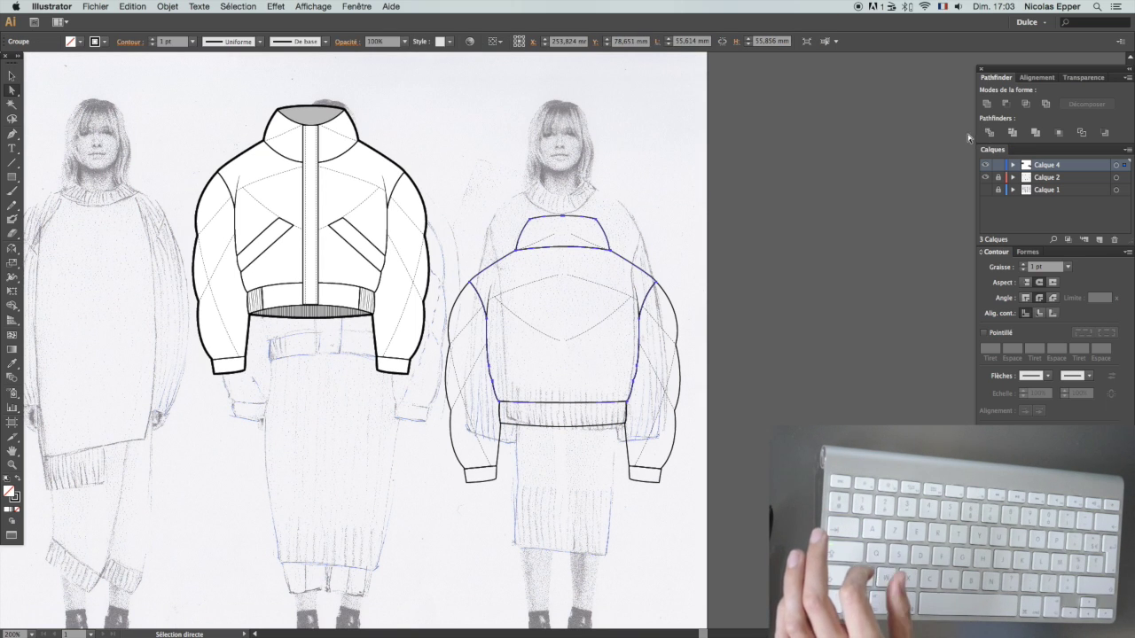
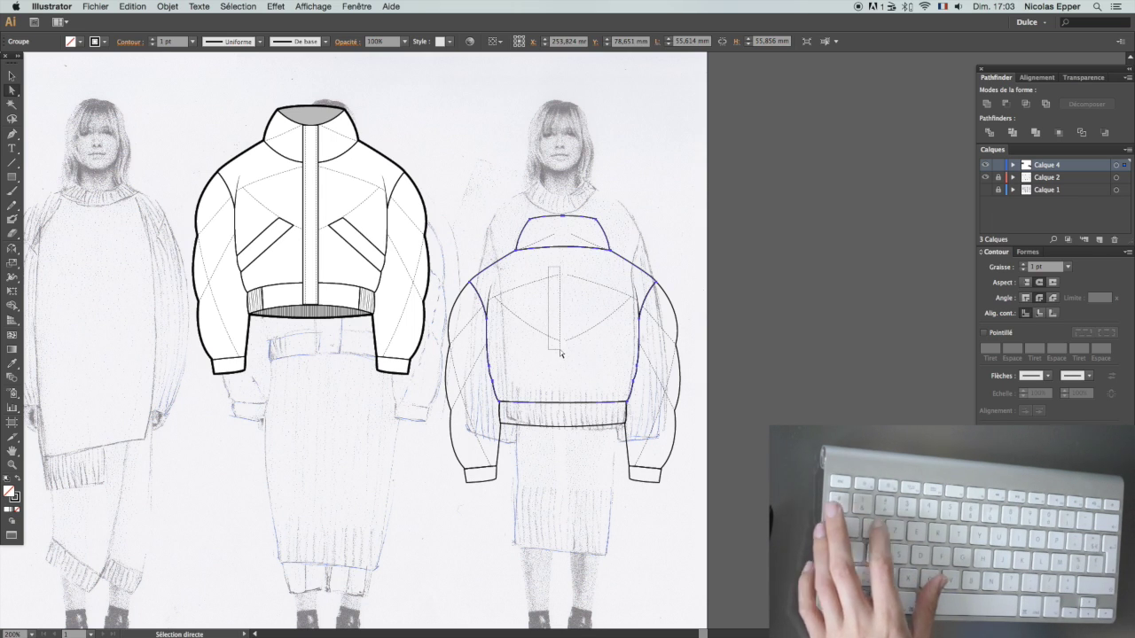
Step: Join the body's upper and lower quilting lines at centre back and raise the collar quilting lines' inner ends to the collar's top edge
{"action": "key", "text": "Delete"}
{"action": "left_click_drag", "start_coordinate": [564, 270], "coordinate": [573, 285]}
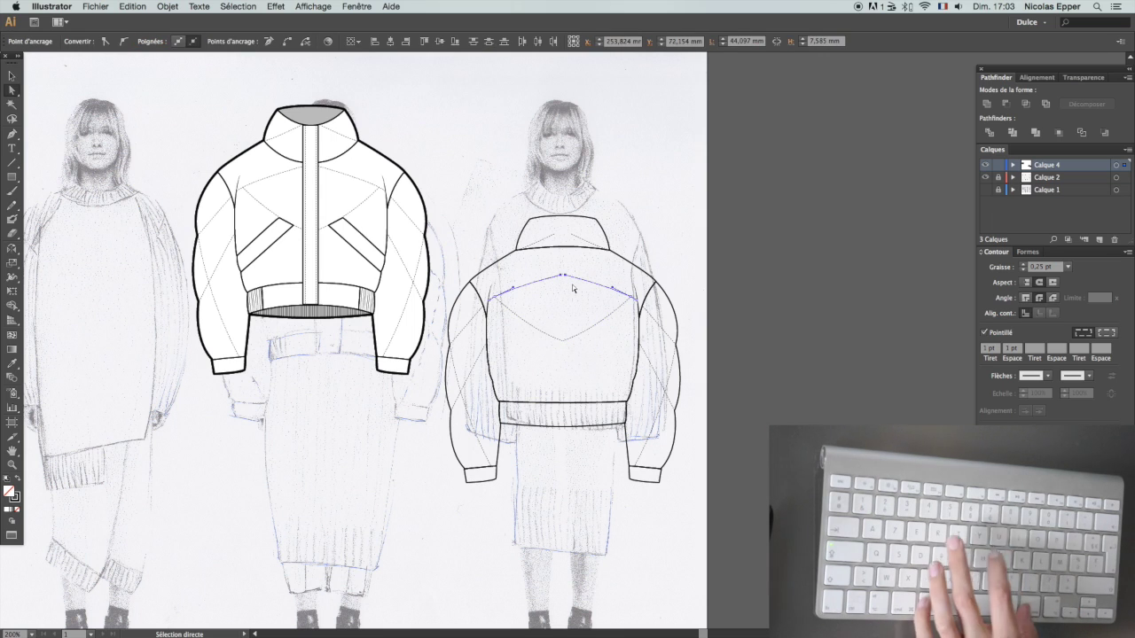
{"action": "key", "text": "super+j"}
{"action": "key", "text": "super+shift+z"}
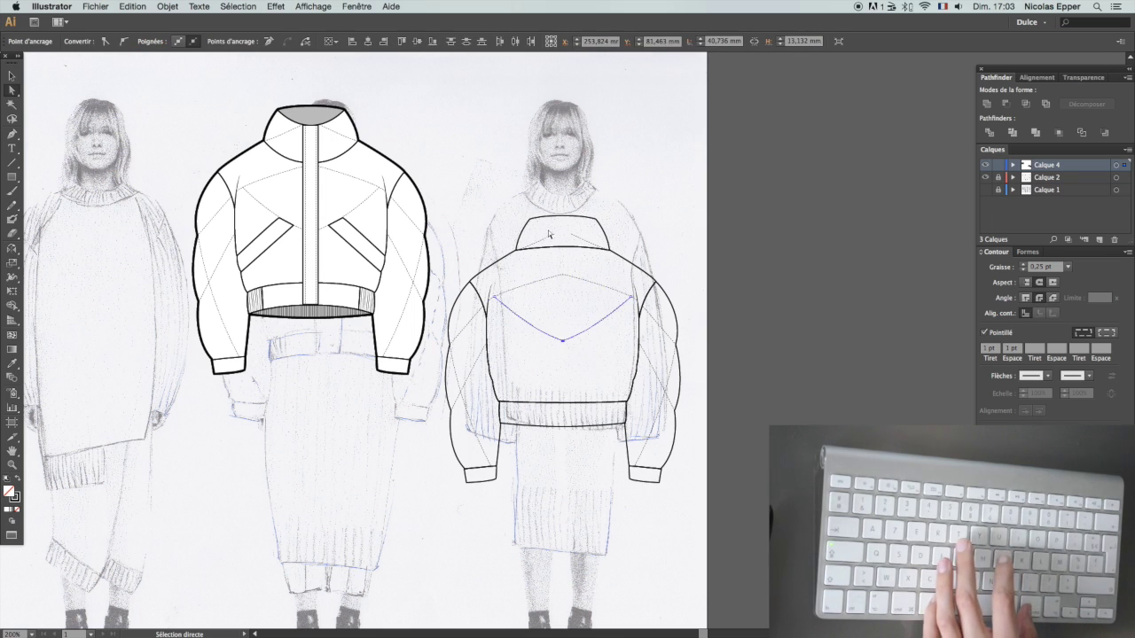
{"action": "left_click_drag", "start_coordinate": [563, 237], "coordinate": [564, 238]}
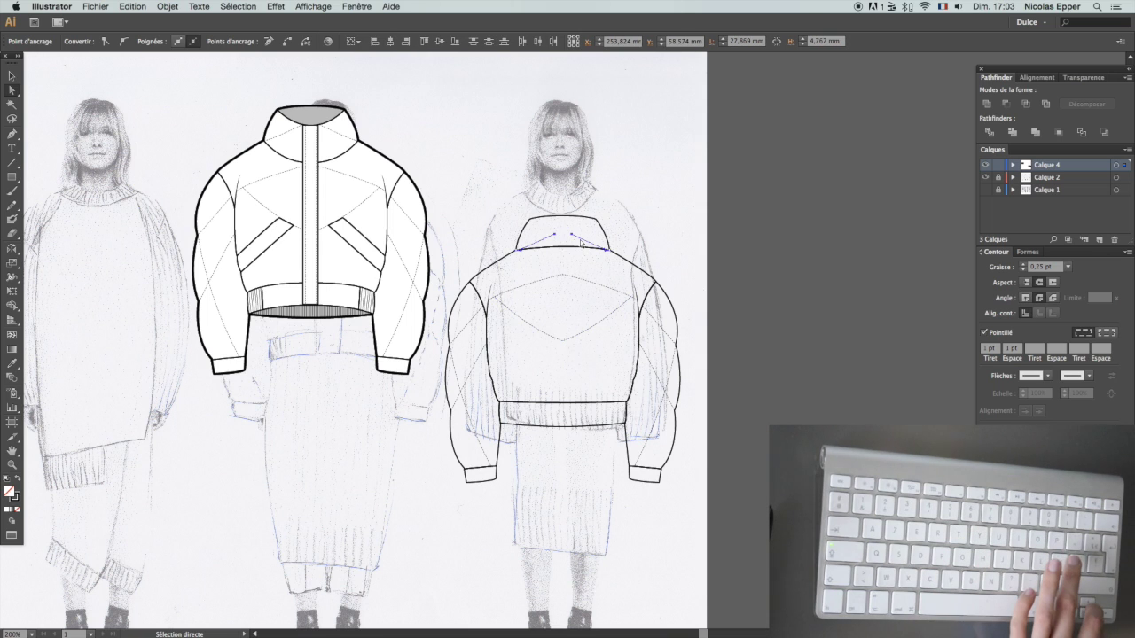
{"action": "key", "text": "Up"}
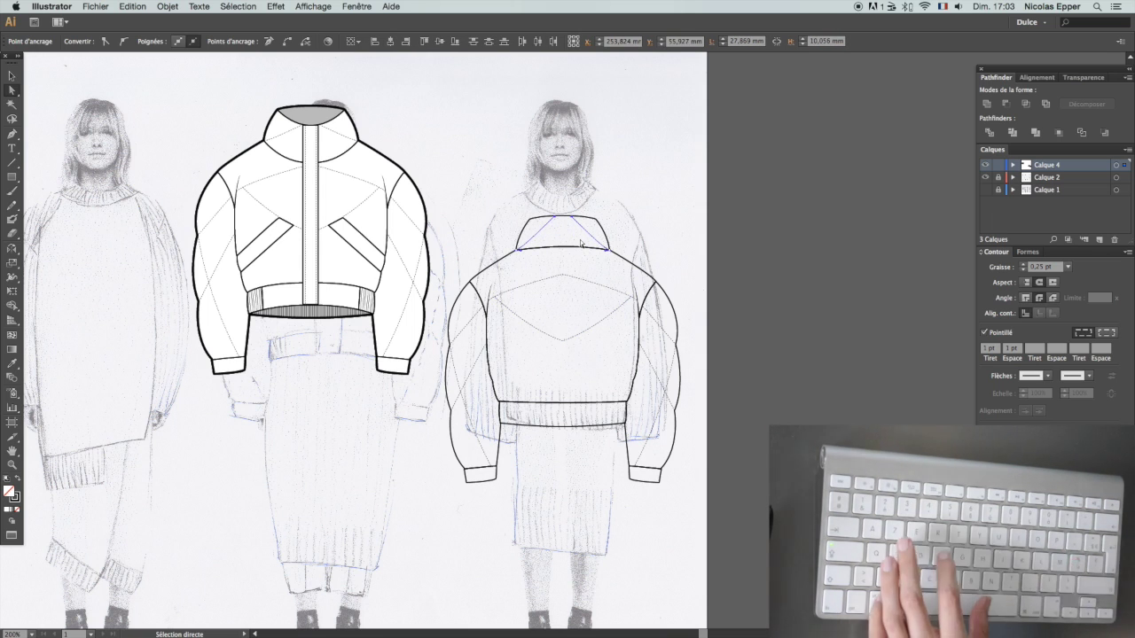
Step: Draw a curved quilting line from the lower V's point to the side seam and mirror a copy vertically about centre back
{"action": "key", "text": "p"}
{"action": "left_click", "coordinate": [563, 341]}
{"action": "left_click", "coordinate": [632, 379]}
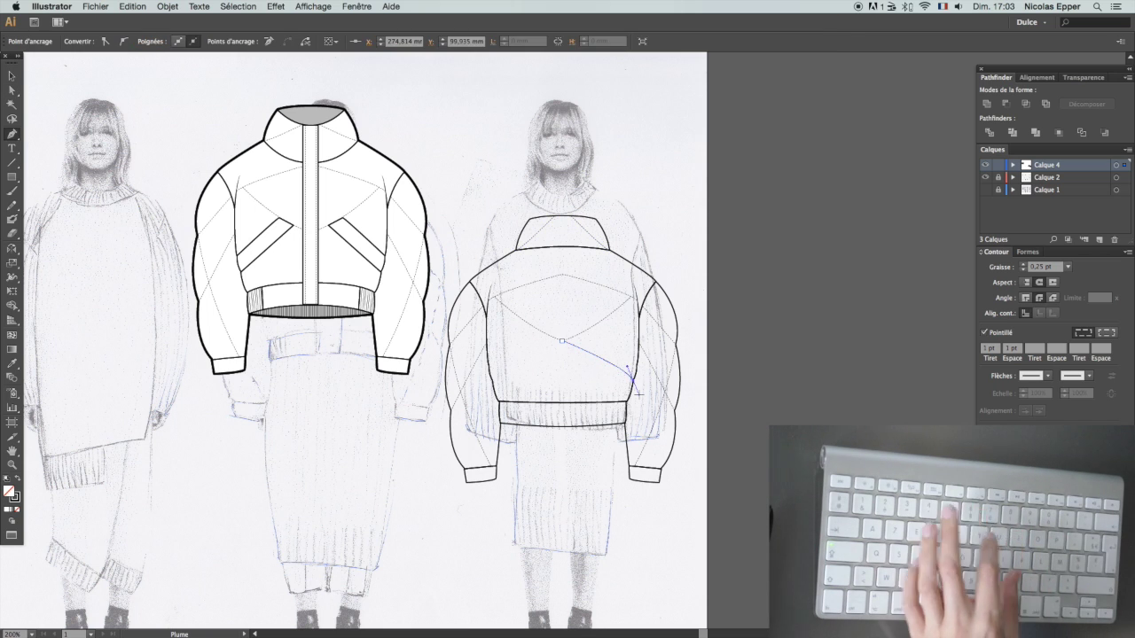
{"action": "key", "text": "v"}
{"action": "key", "text": "o"}
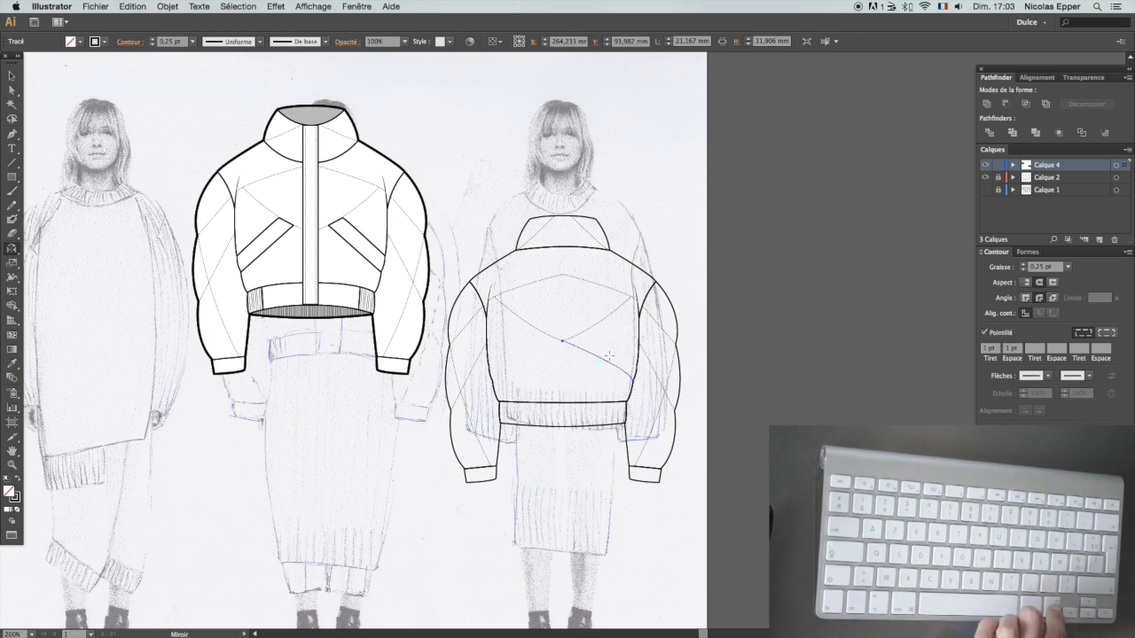
{"action": "left_click", "coordinate": [562, 345], "text": "alt"}
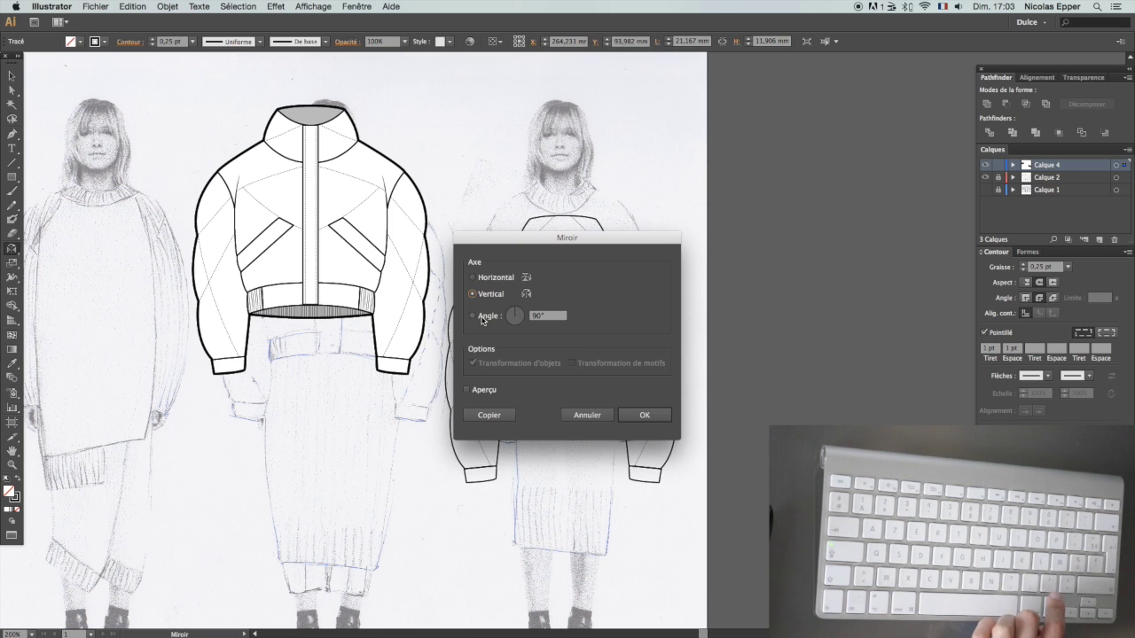
{"action": "left_click", "coordinate": [489, 415]}
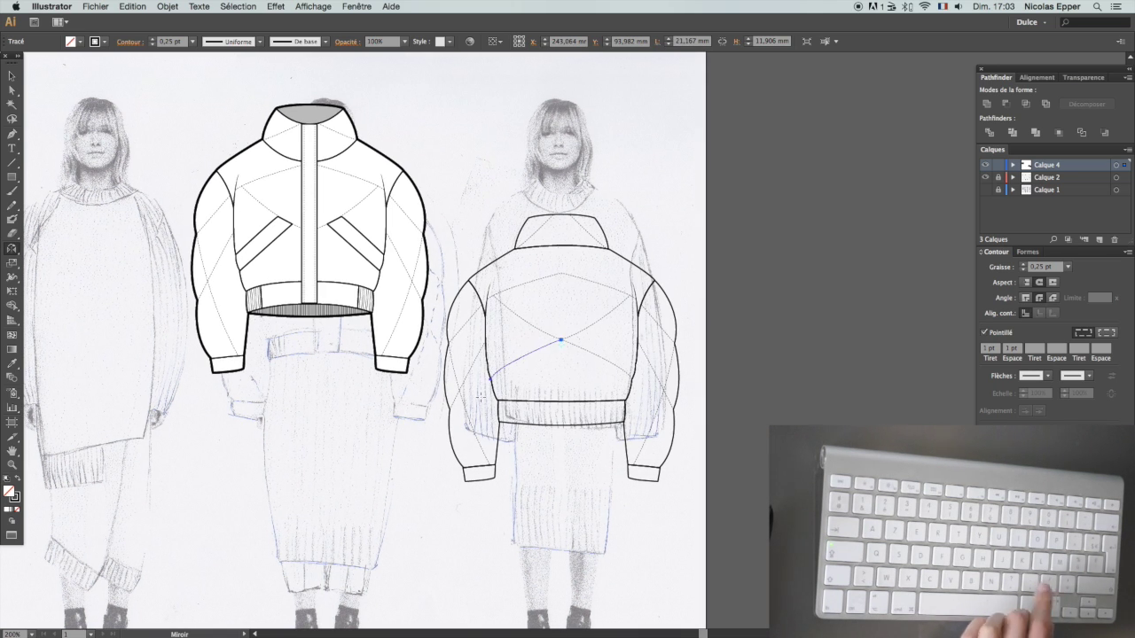
{"action": "key", "text": "a"}
{"action": "left_click", "coordinate": [547, 438]}
{"action": "left_click", "coordinate": [546, 414]}
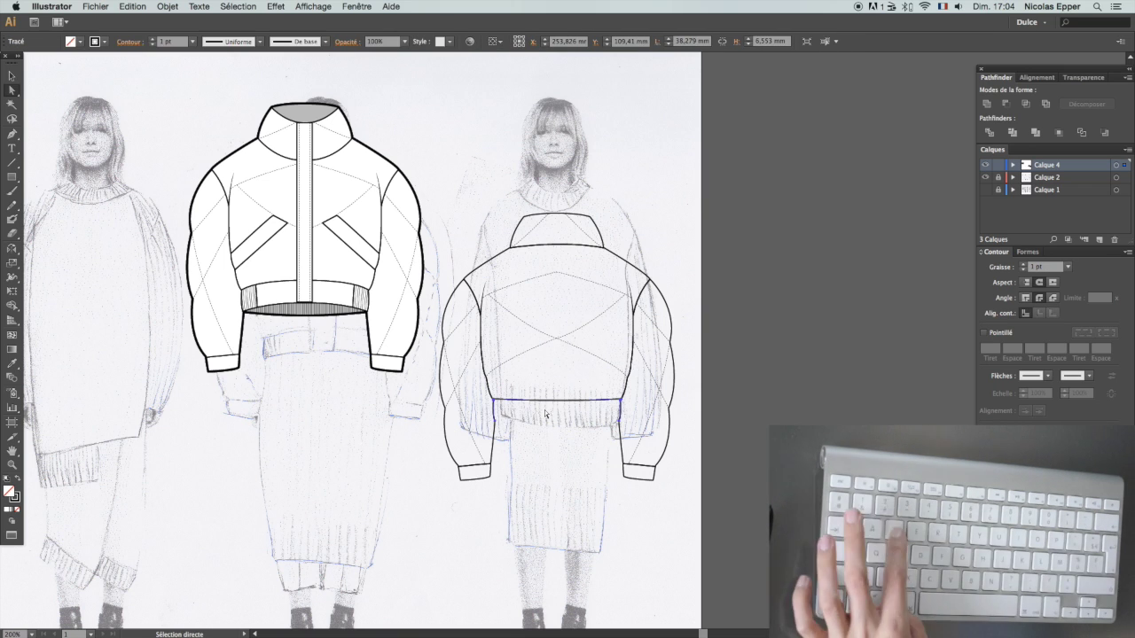
Step: Ungroup the back body's divided pieces and cut the waistband shape to the clipboard
{"action": "left_click", "coordinate": [542, 418]}
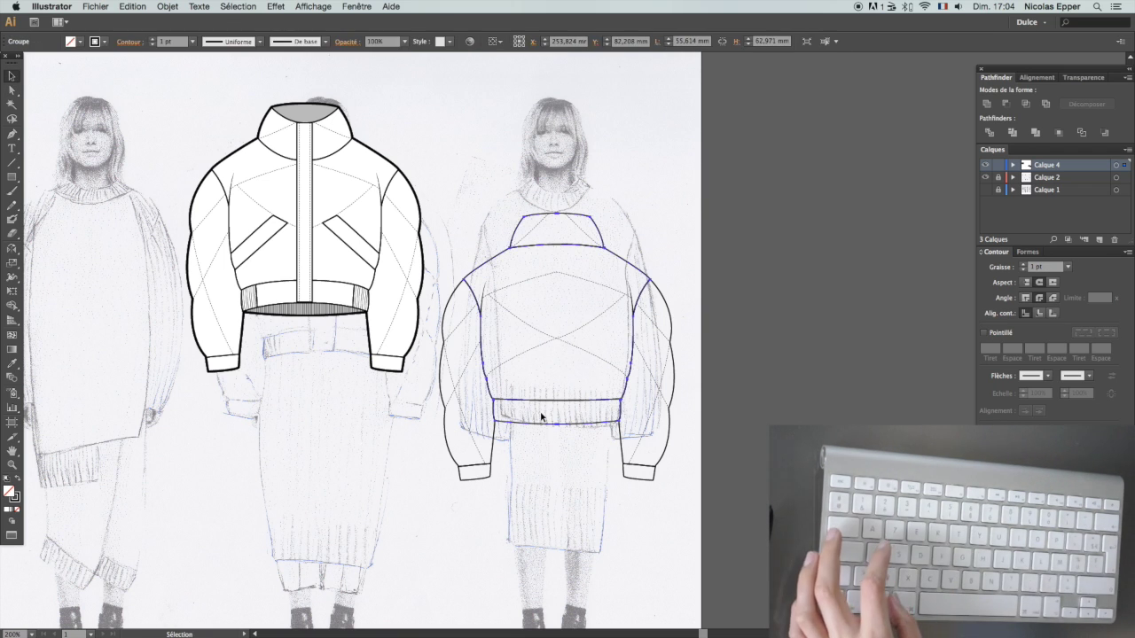
{"action": "right_click", "coordinate": [539, 411]}
{"action": "left_click", "coordinate": [566, 483]}
{"action": "left_click", "coordinate": [545, 416]}
{"action": "right_click", "coordinate": [545, 415]}
{"action": "left_click", "coordinate": [511, 444]}
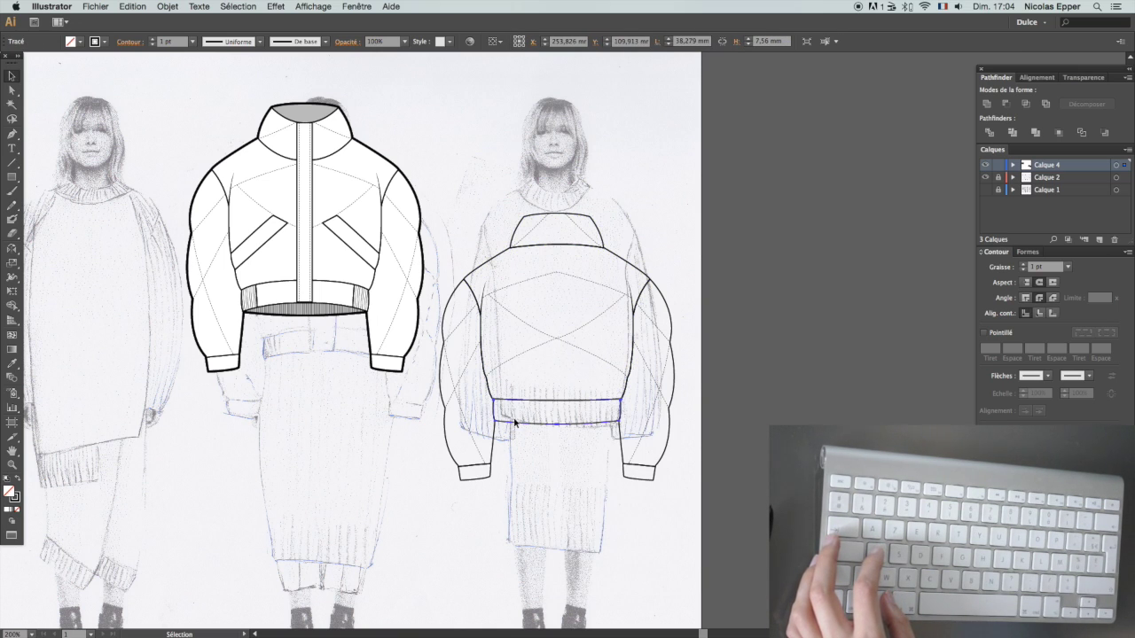
{"action": "key", "text": "o"}
{"action": "key", "text": "Delete"}
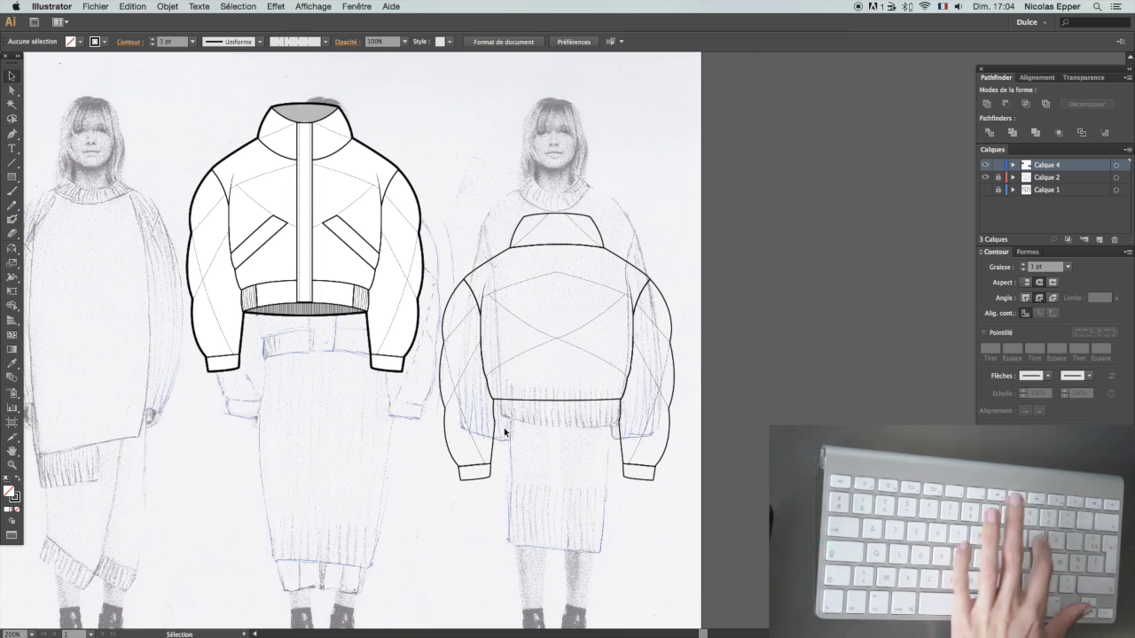
Step: Draw a slightly curved line across the middle of the waistband area and apply the last rib brush in the list
{"action": "key", "text": "p"}
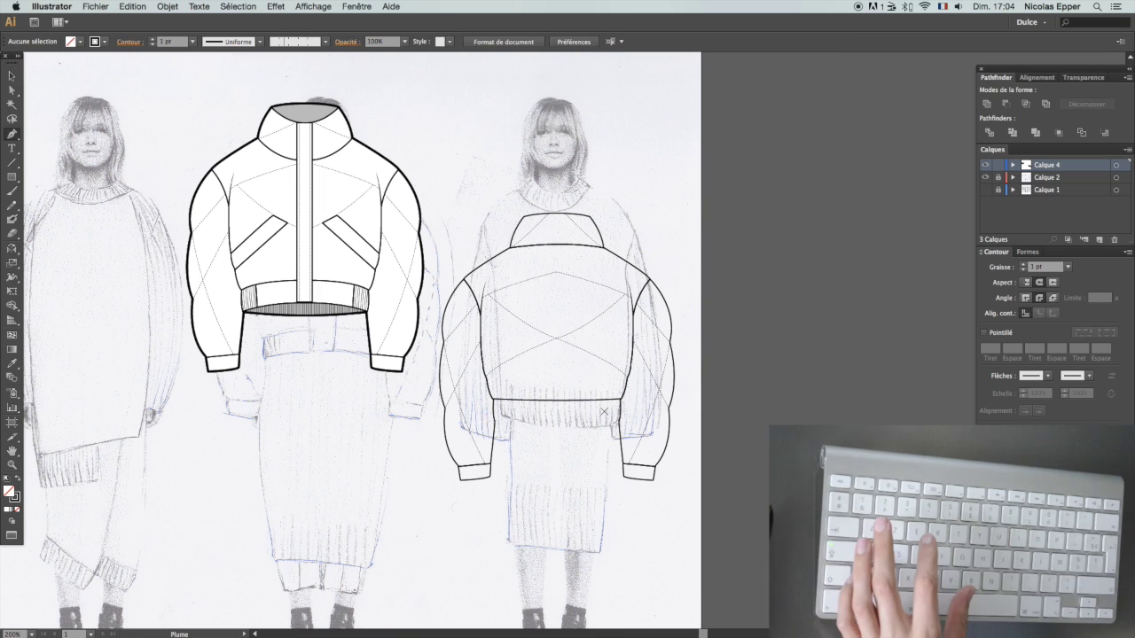
{"action": "left_click", "coordinate": [488, 411]}
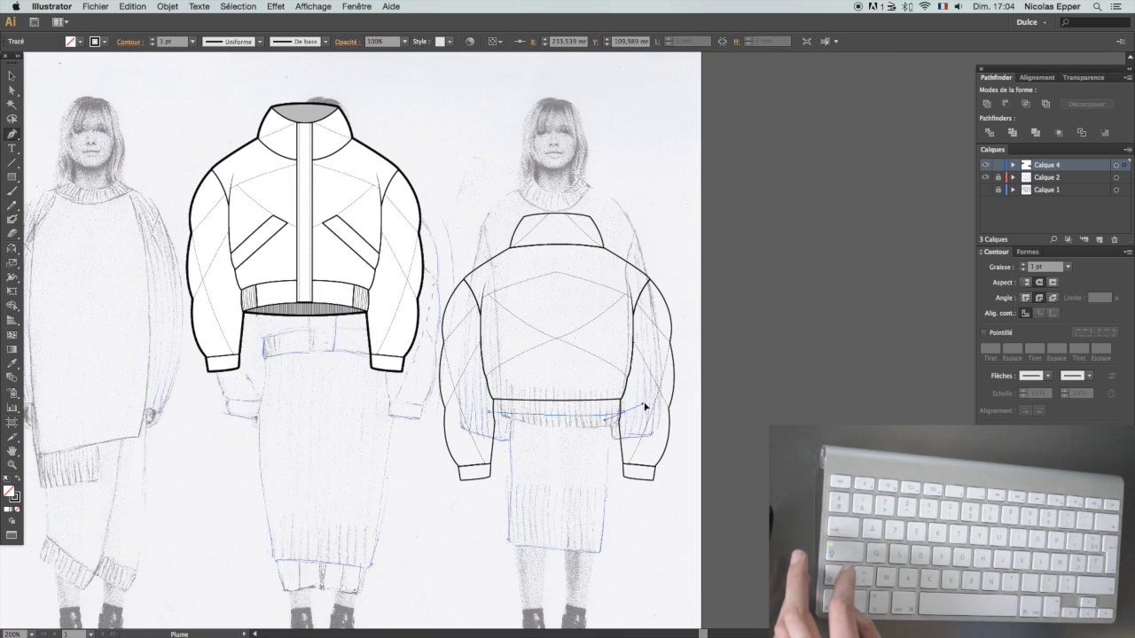
{"action": "left_click", "coordinate": [685, 407]}
{"action": "left_click", "coordinate": [1028, 253]}
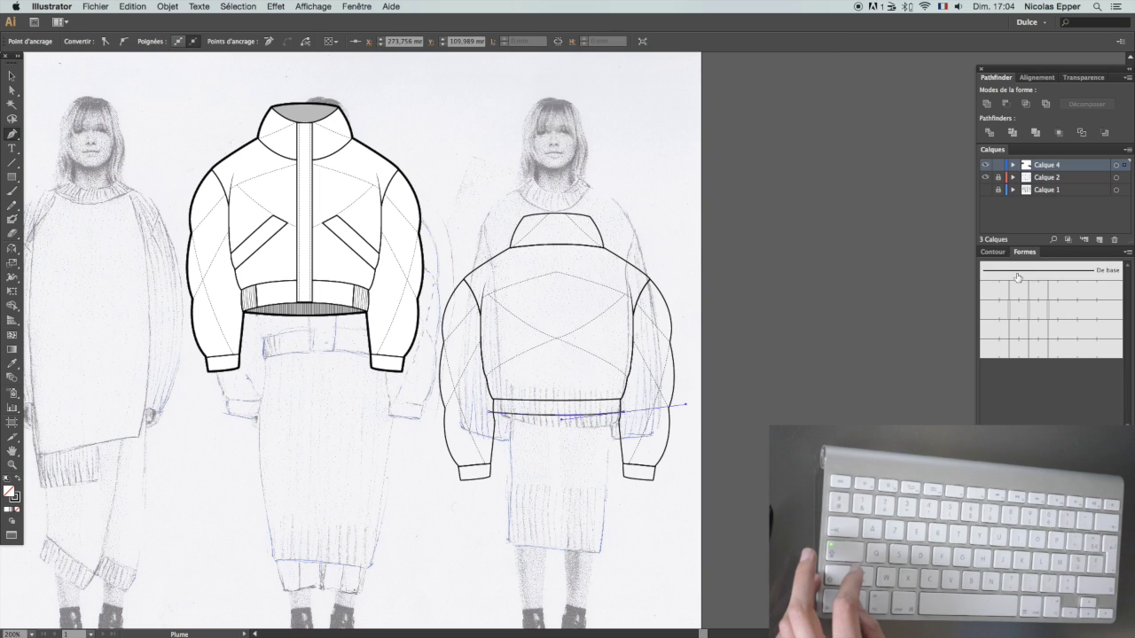
{"action": "left_click", "coordinate": [1070, 353]}
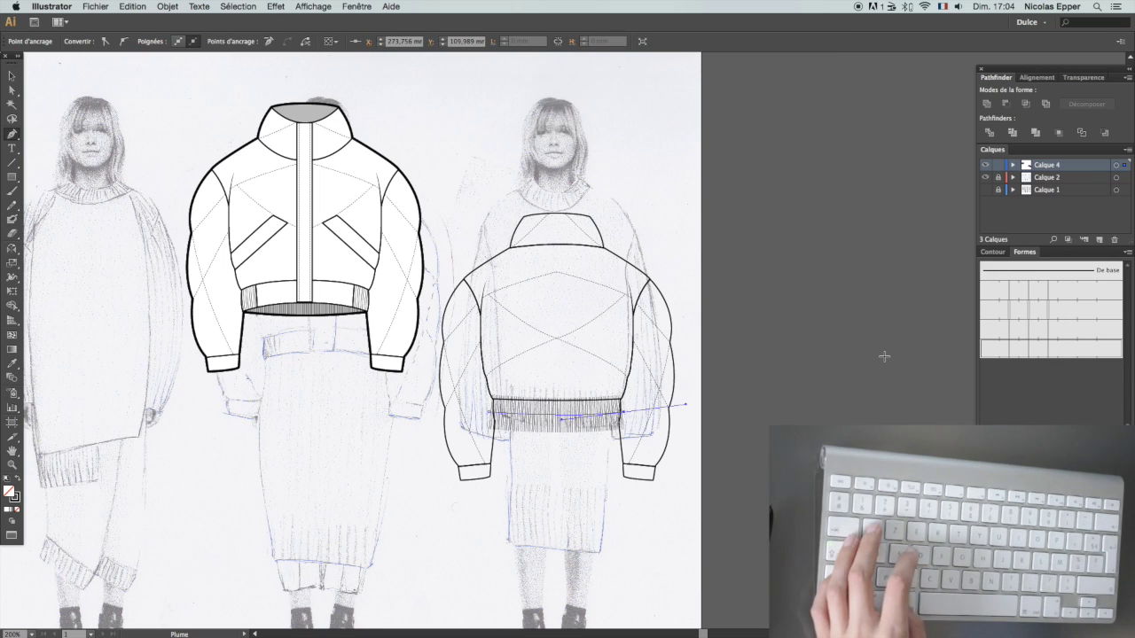
Step: Clip the rib lines with the waistband shape pasted in front, and fill the waistband with white
{"action": "key", "text": "super+f"}
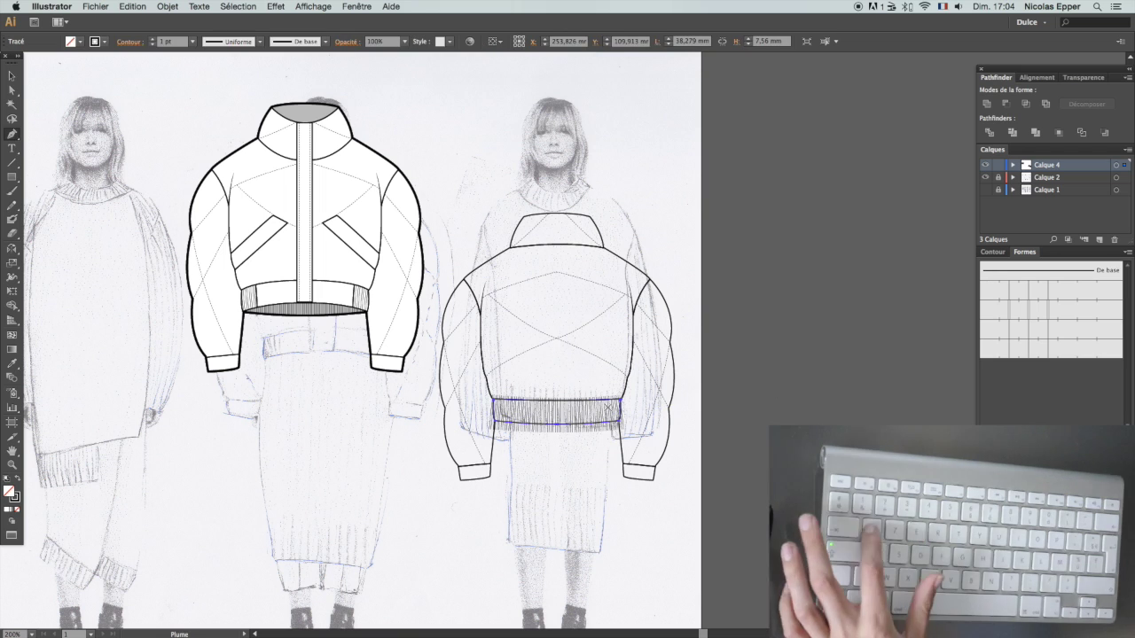
{"action": "key", "text": "super+7"}
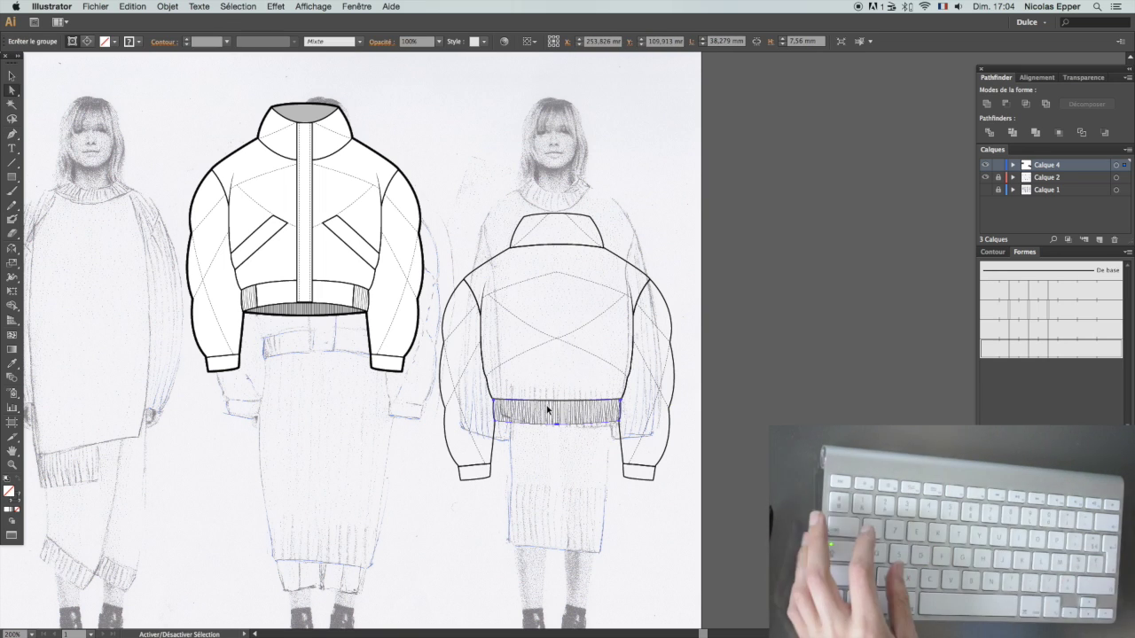
{"action": "left_click", "coordinate": [549, 410]}
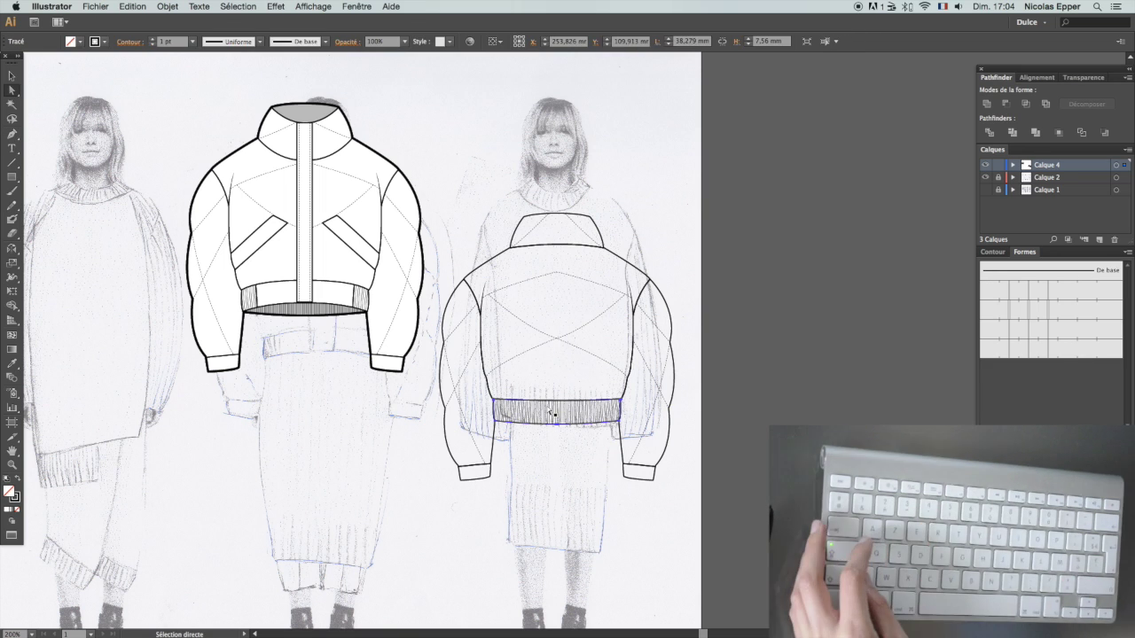
{"action": "left_click", "coordinate": [9, 511]}
{"action": "scroll", "coordinate": [213, 474], "scroll_direction": "right", "scroll_amount": 1}
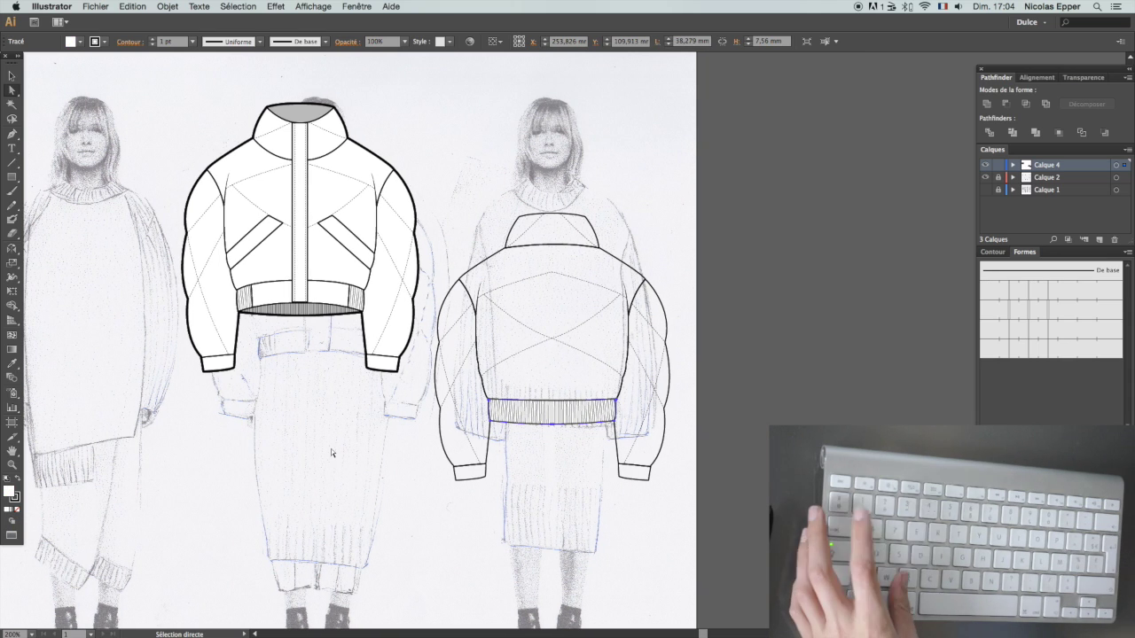
{"action": "left_click", "coordinate": [382, 447]}
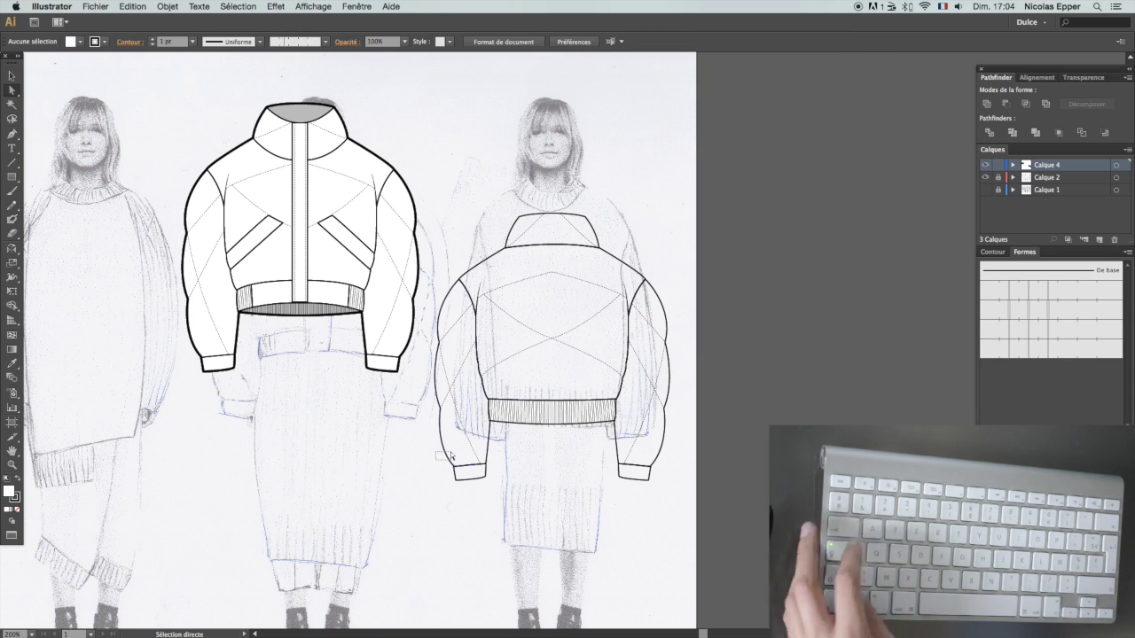
Step: Fill the back view's cuffs, sleeves, body and collar with white and send these shapes to the back
{"action": "left_click_drag", "start_coordinate": [450, 456], "coordinate": [457, 460]}
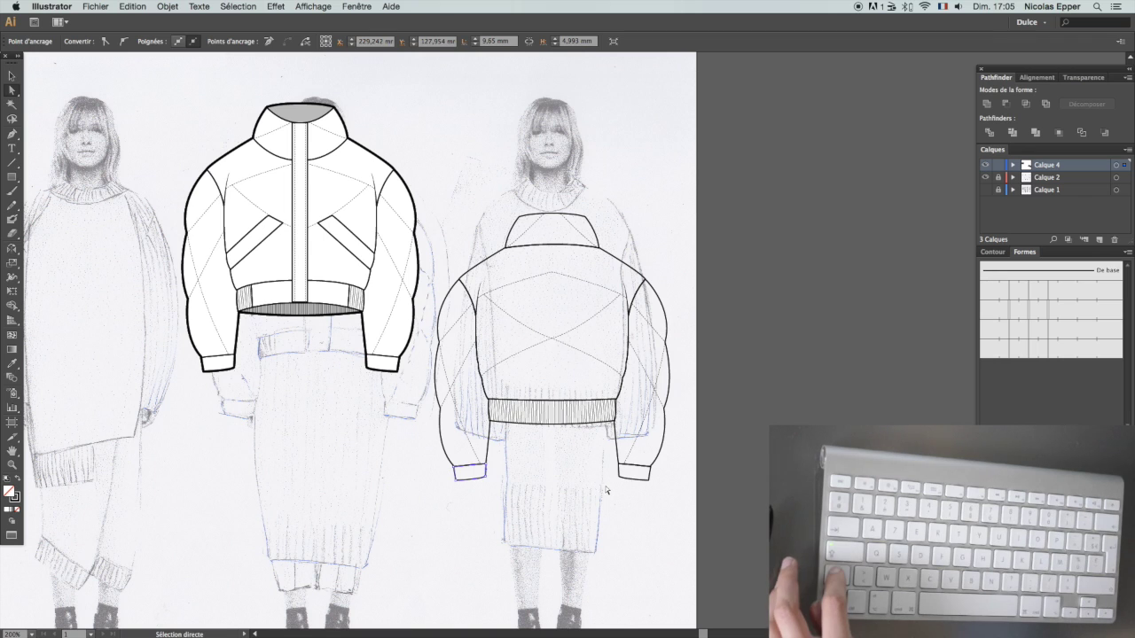
{"action": "left_click_drag", "start_coordinate": [645, 477], "coordinate": [642, 457]}
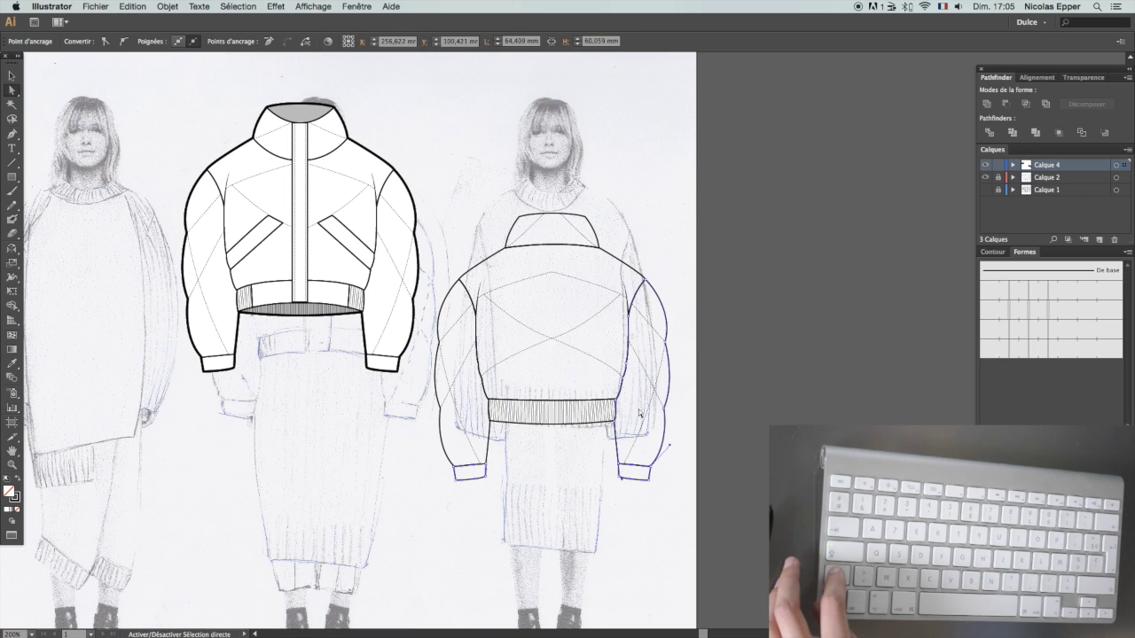
{"action": "left_click", "coordinate": [589, 227], "text": "shift"}
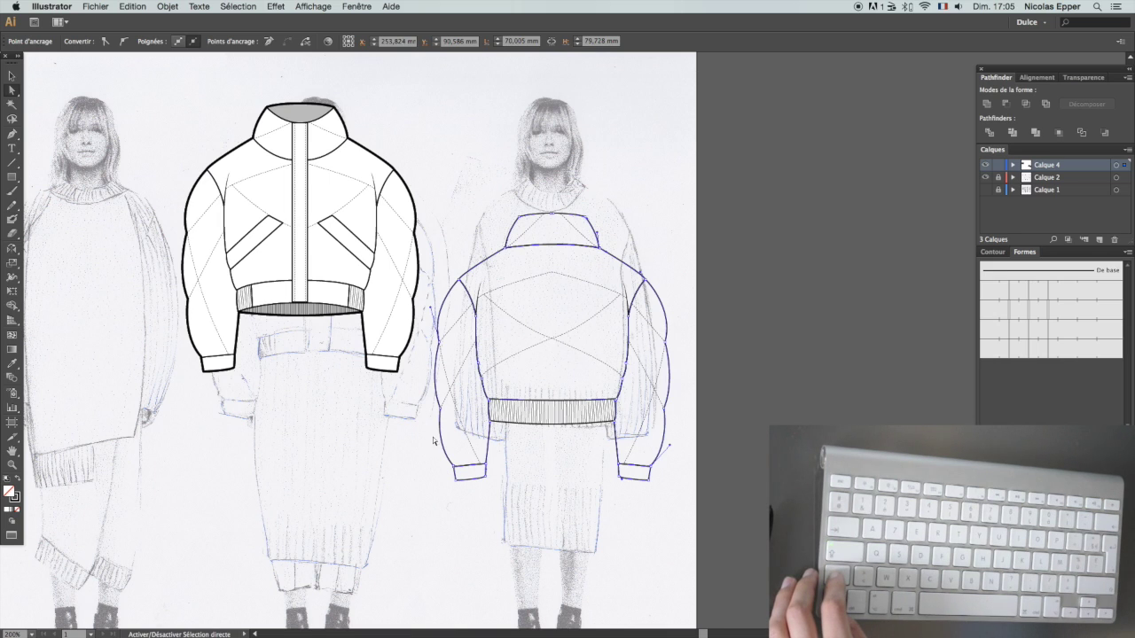
{"action": "left_click", "coordinate": [9, 512]}
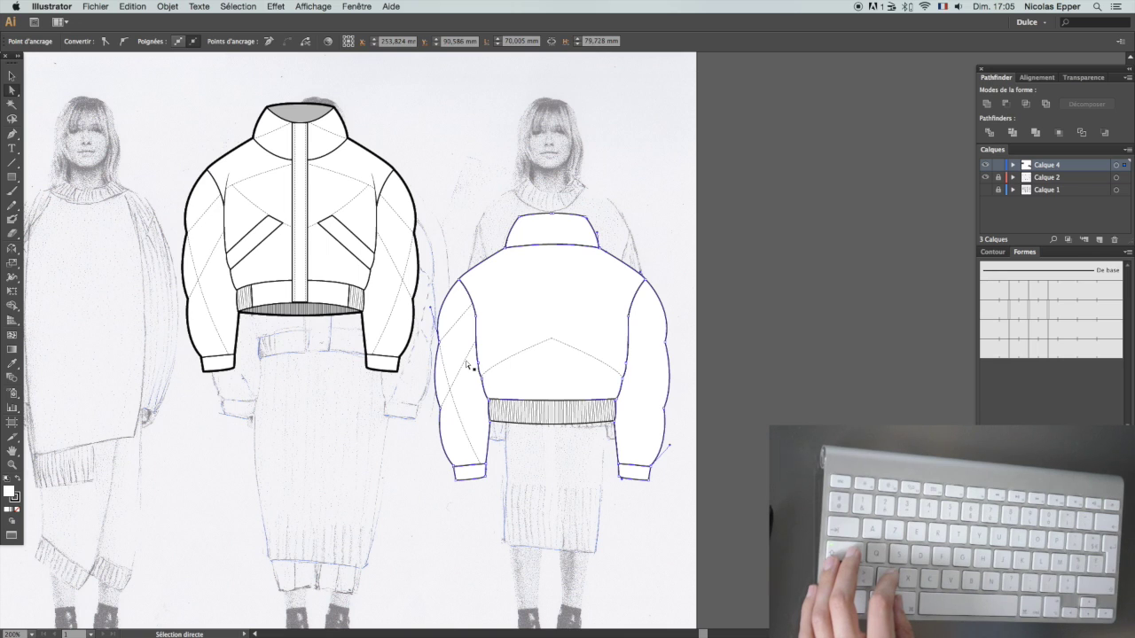
{"action": "left_click", "coordinate": [168, 6]}
{"action": "mouse_move", "coordinate": [266, 32]}
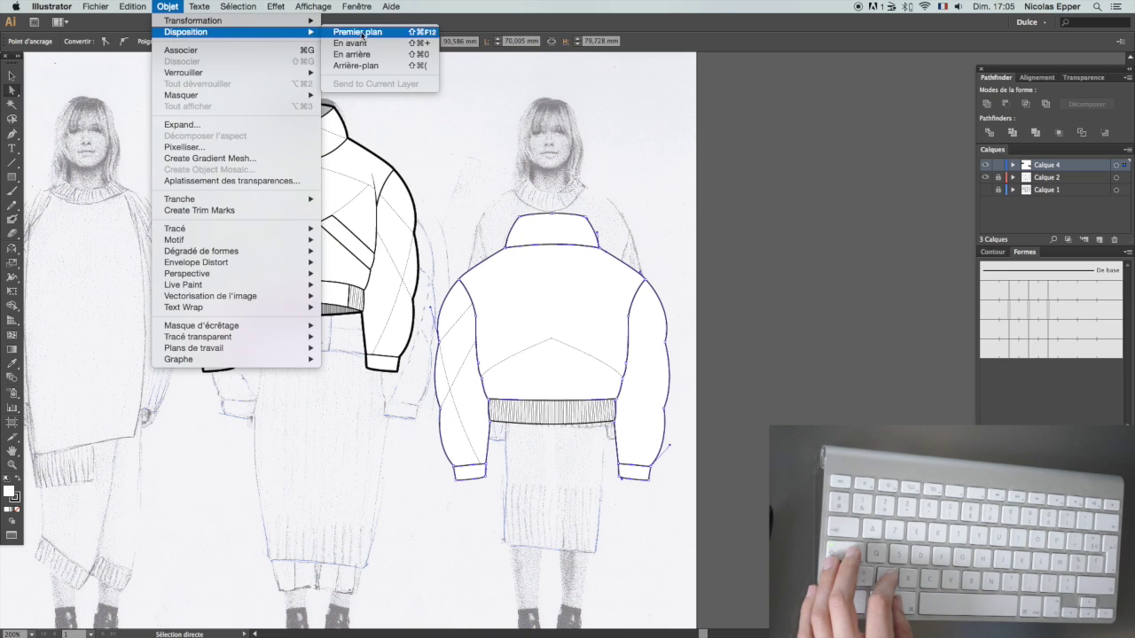
{"action": "left_click", "coordinate": [374, 67]}
{"action": "left_click", "coordinate": [472, 159]}
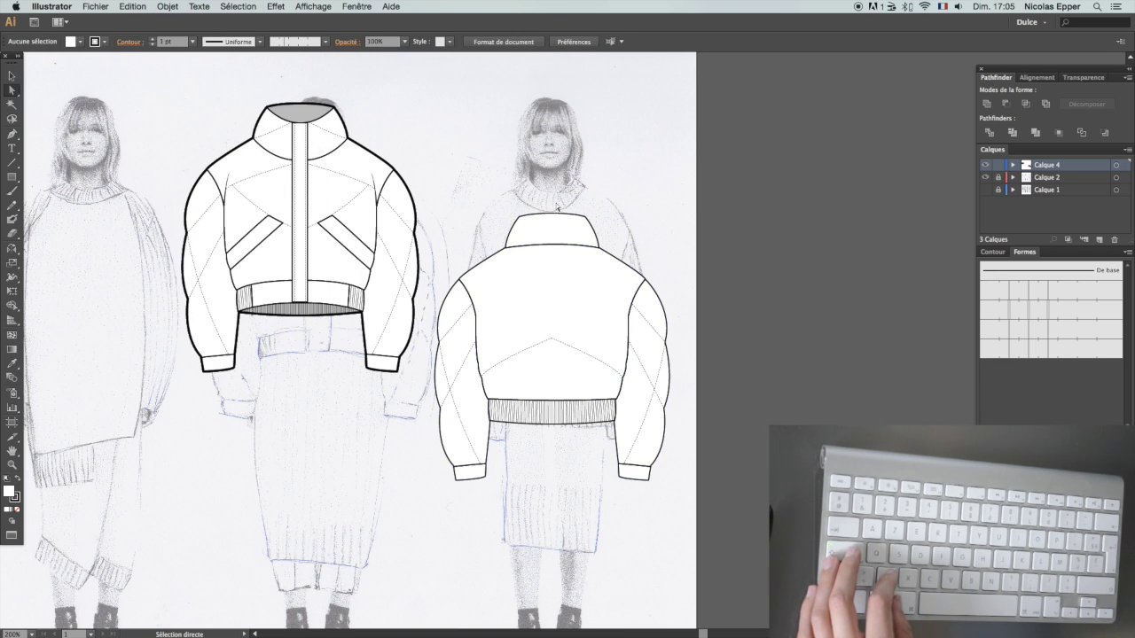
Step: Cut the back view's white body and collar shapes and paste them behind the quilting lines
{"action": "key", "text": "v"}
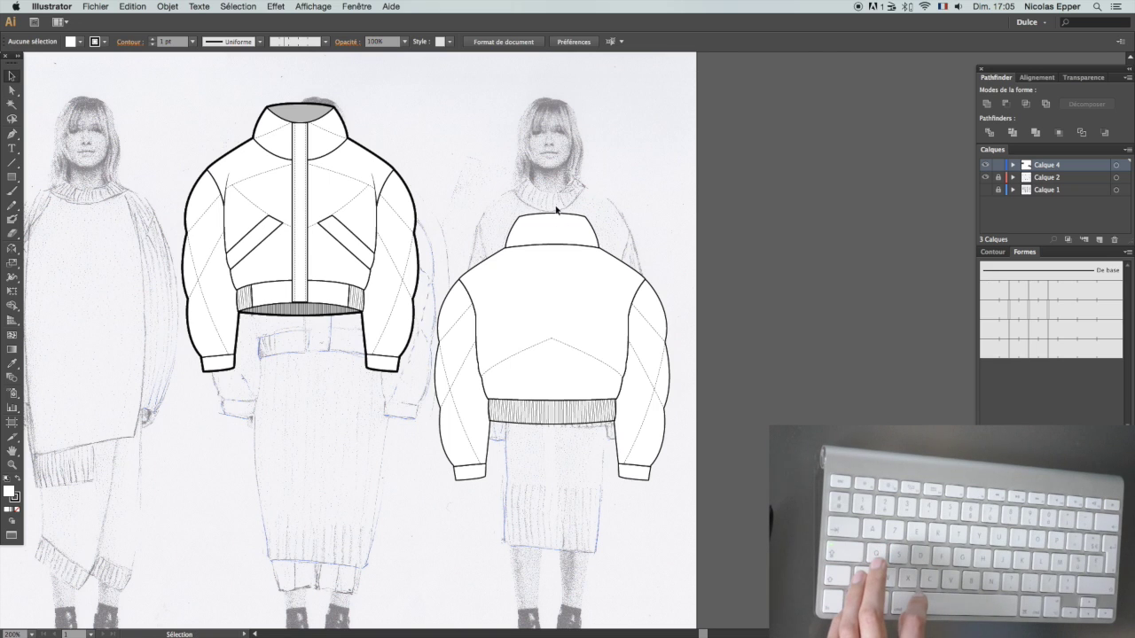
{"action": "left_click", "coordinate": [559, 220]}
{"action": "key", "text": "super+x"}
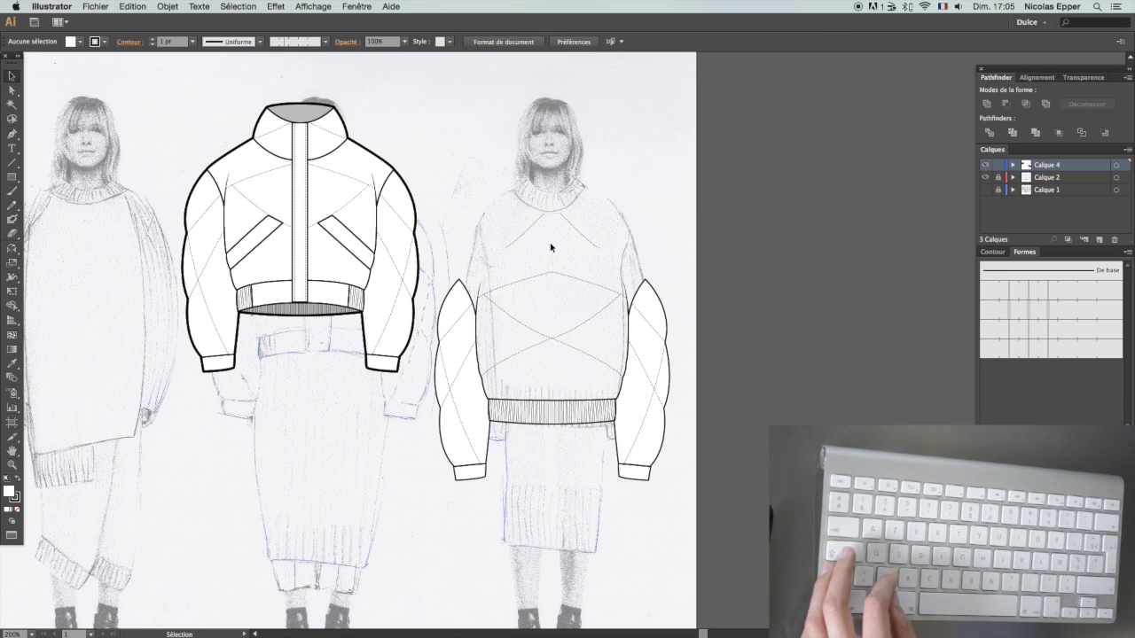
{"action": "key", "text": "super+b"}
{"action": "left_click", "coordinate": [483, 177]}
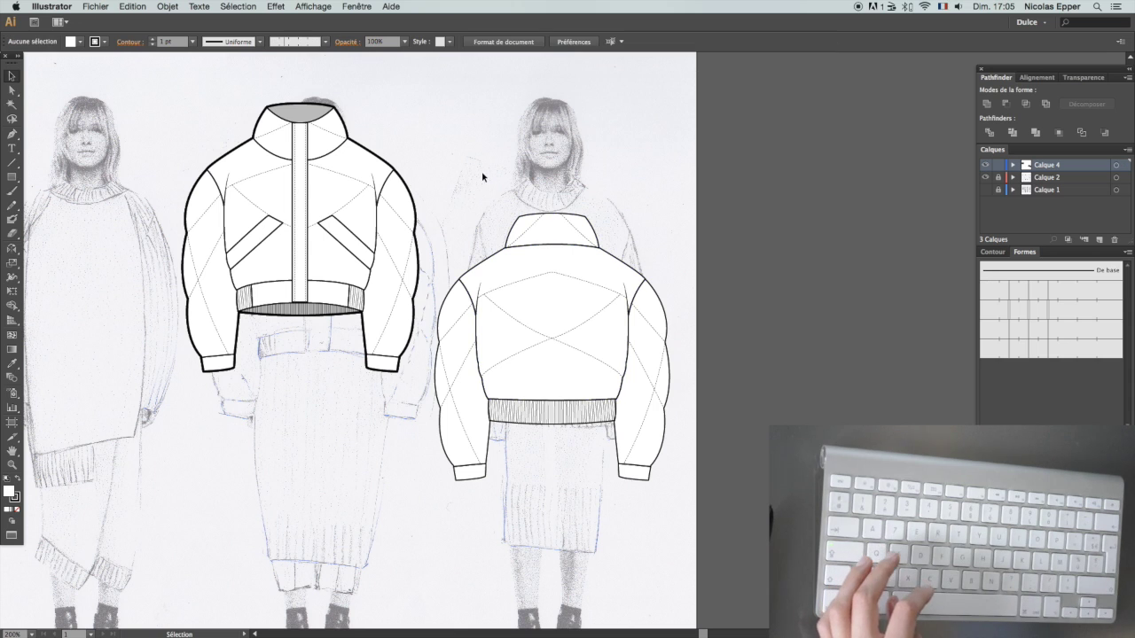
Step: Select the back view and give its outer outline a 3 pt stroke
{"action": "scroll", "coordinate": [483, 176], "scroll_direction": "down", "scroll_amount": 1}
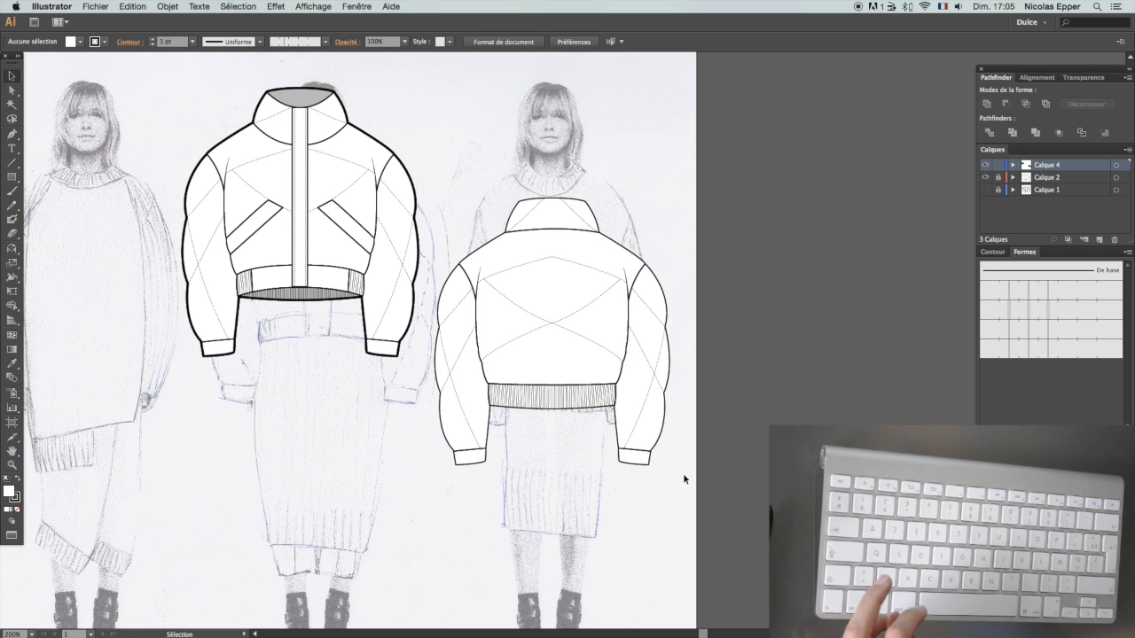
{"action": "left_click_drag", "start_coordinate": [439, 203], "coordinate": [423, 180]}
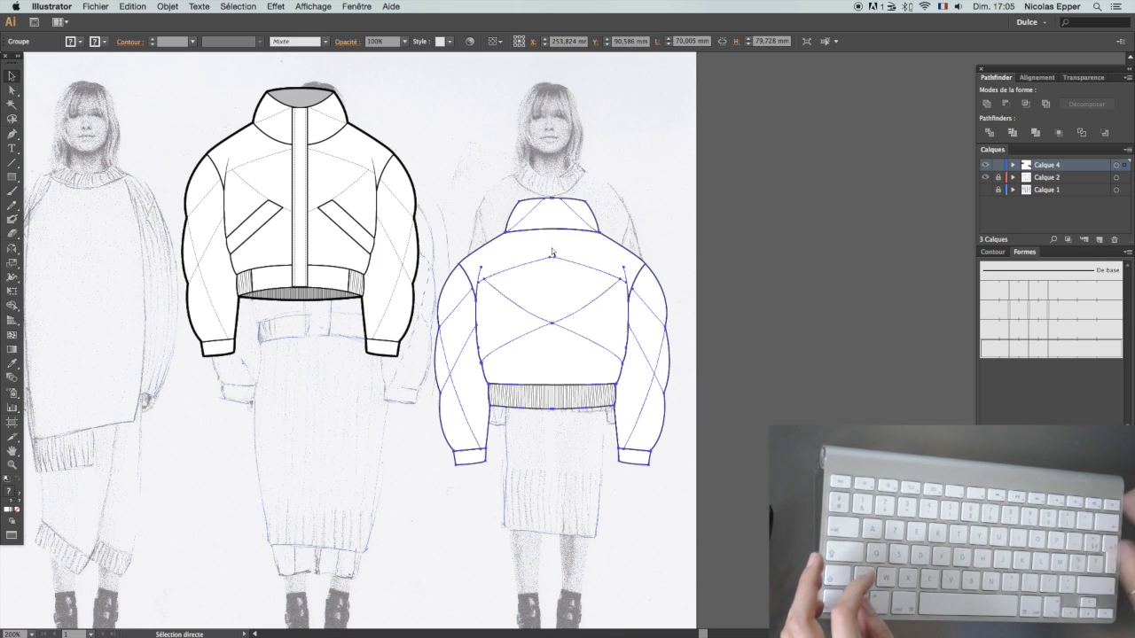
{"action": "left_click", "coordinate": [988, 254]}
{"action": "left_click", "coordinate": [1068, 268]}
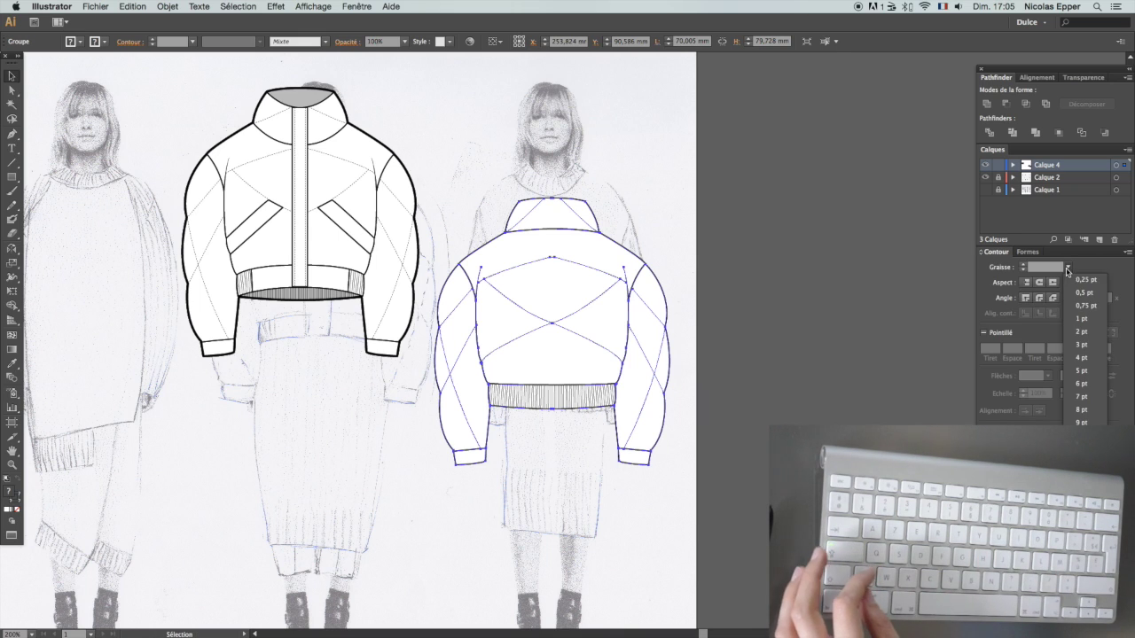
{"action": "left_click", "coordinate": [1085, 347]}
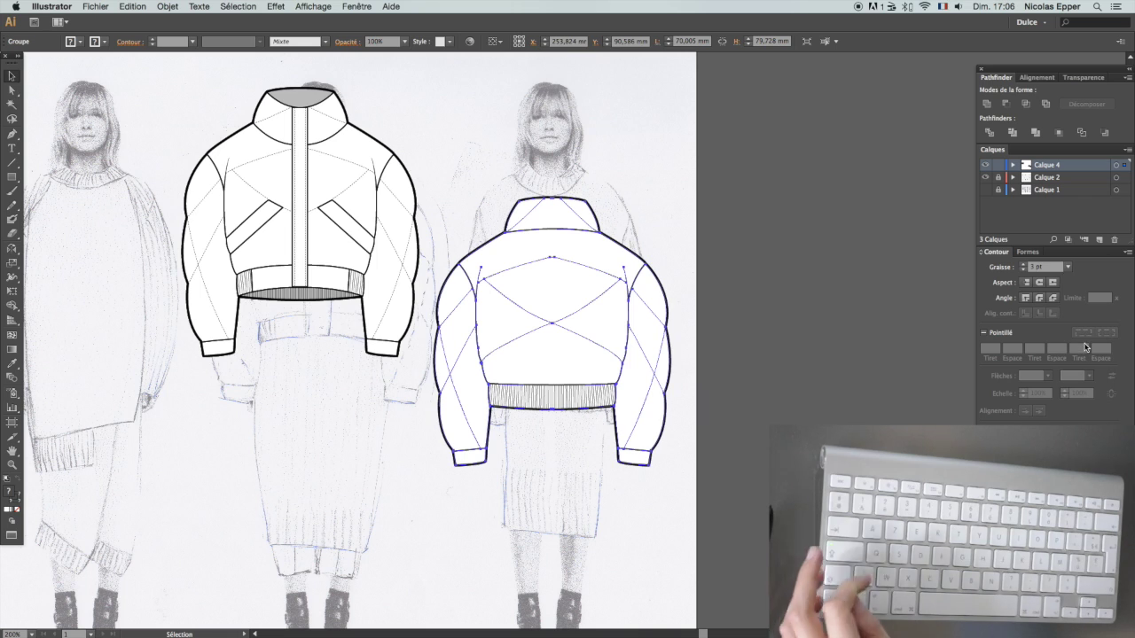
{"action": "key", "text": "a"}
{"action": "left_click", "coordinate": [686, 485]}
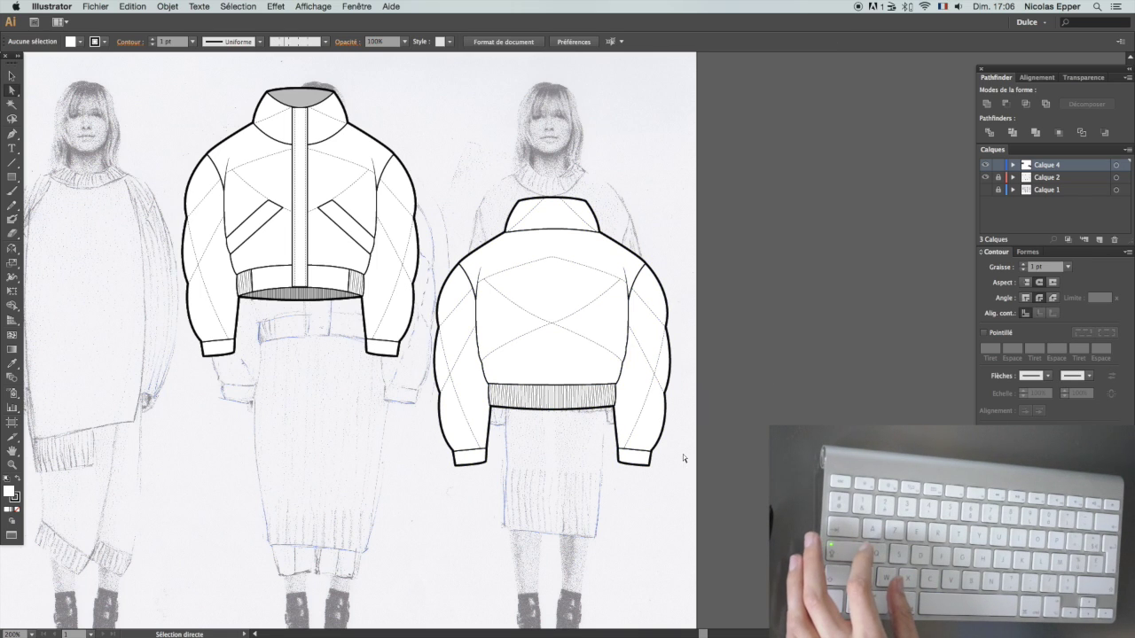
Step: Group all the pieces of the back view together with the thick outline
{"action": "left_click_drag", "start_coordinate": [497, 192], "coordinate": [425, 180]}
{"action": "right_click", "coordinate": [464, 226]}
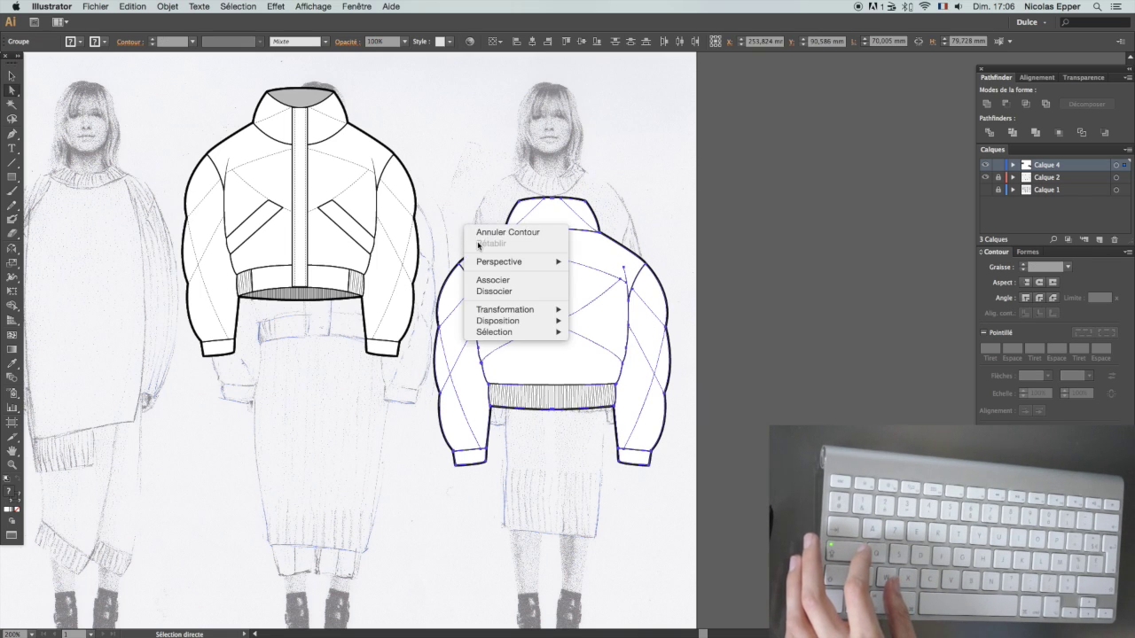
{"action": "left_click", "coordinate": [493, 281]}
{"action": "left_click", "coordinate": [474, 189]}
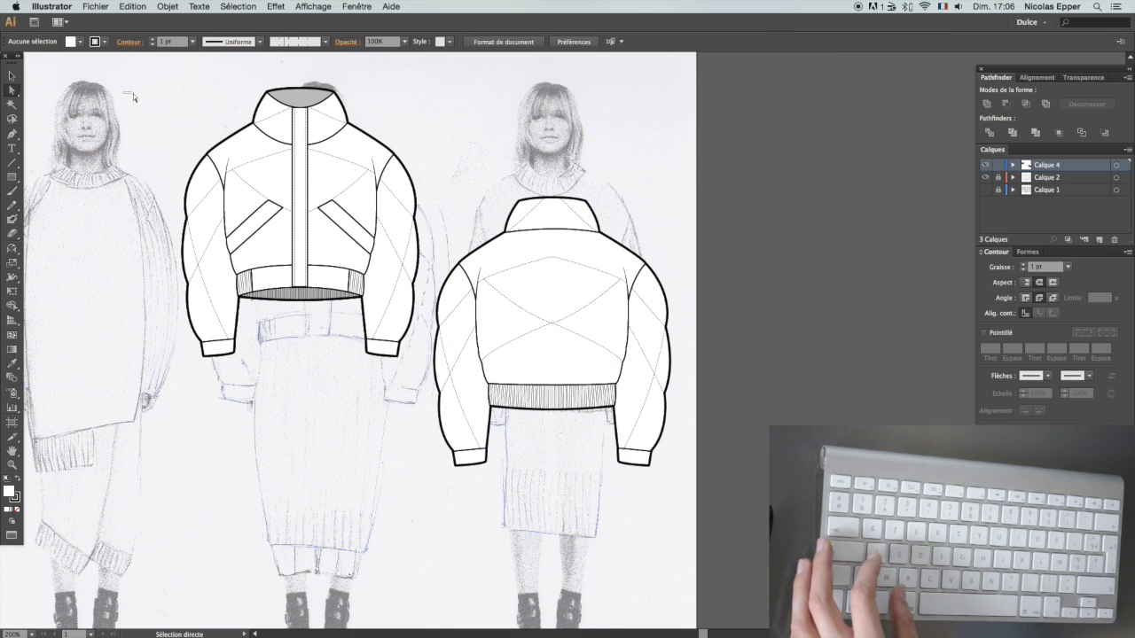
Step: Try to group the front jacket's pieces and move the front down beside the back view
{"action": "left_click_drag", "start_coordinate": [415, 389], "coordinate": [415, 391]}
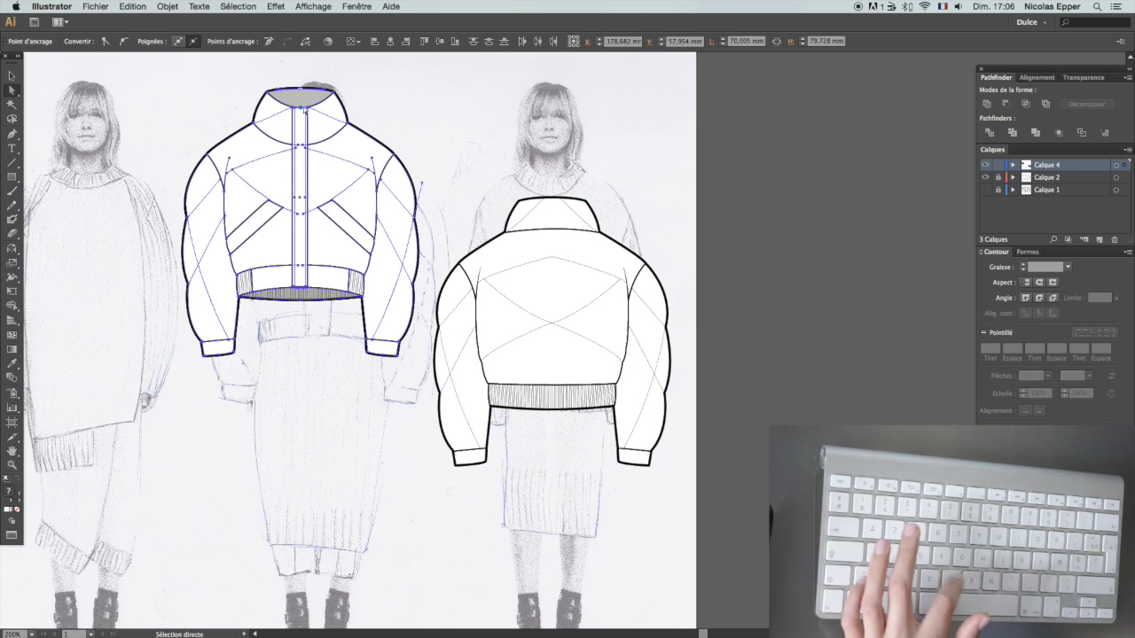
{"action": "key", "text": "ctrl+g"}
{"action": "left_click_drag", "start_coordinate": [270, 113], "coordinate": [328, 224]}
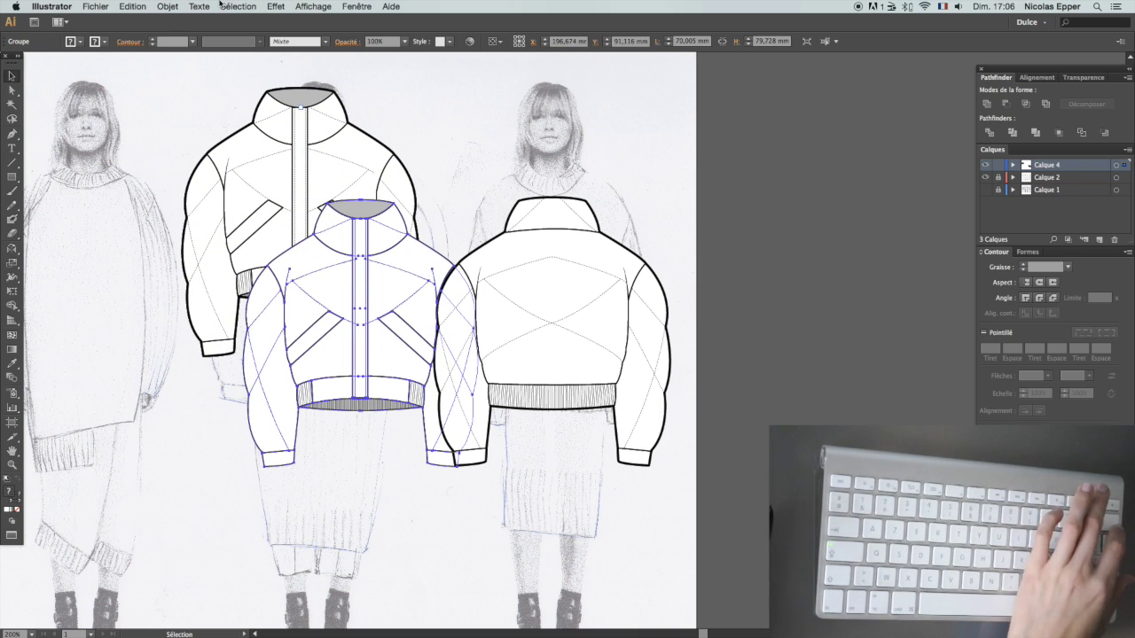
{"action": "key", "text": "Delete"}
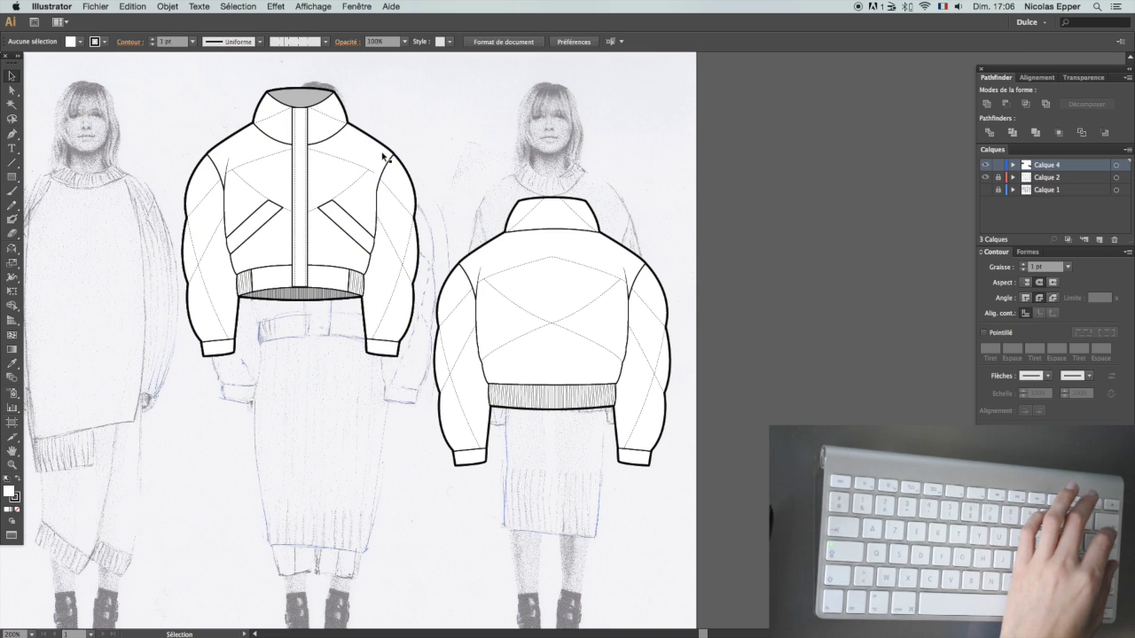
{"action": "left_click", "coordinate": [380, 164]}
{"action": "left_click", "coordinate": [399, 145]}
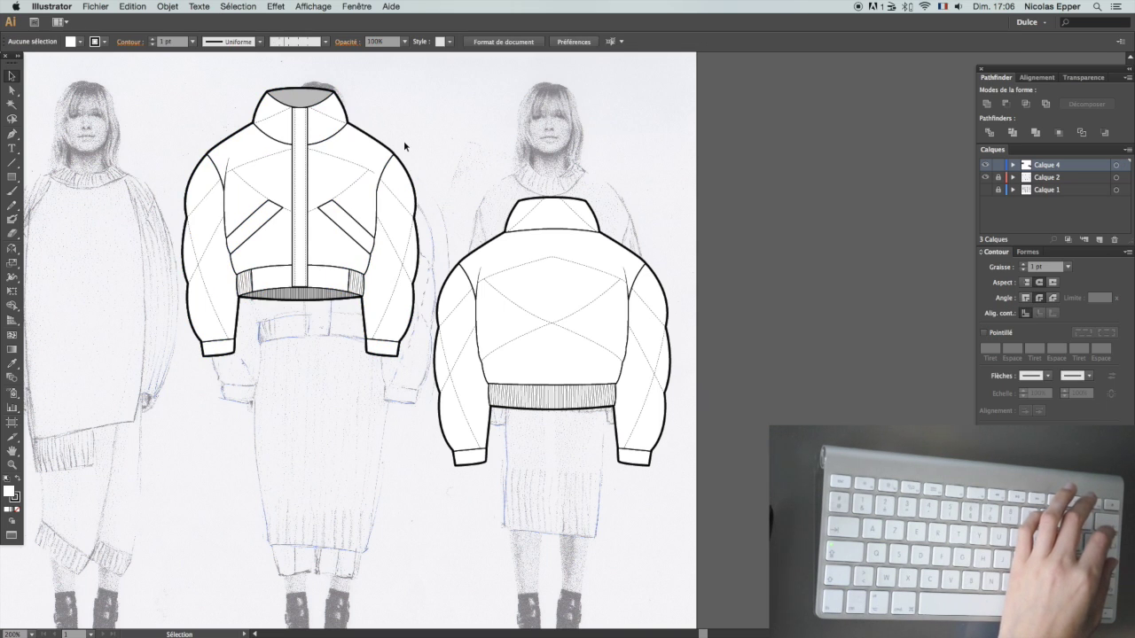
{"action": "left_click_drag", "start_coordinate": [266, 131], "coordinate": [325, 236]}
{"action": "key", "text": "super+z"}
Step: Group the whole front jacket with its thick outline and move it down level with the back view, slightly overlapping it
{"action": "left_click_drag", "start_coordinate": [125, 77], "coordinate": [430, 371]}
{"action": "right_click", "coordinate": [336, 237]}
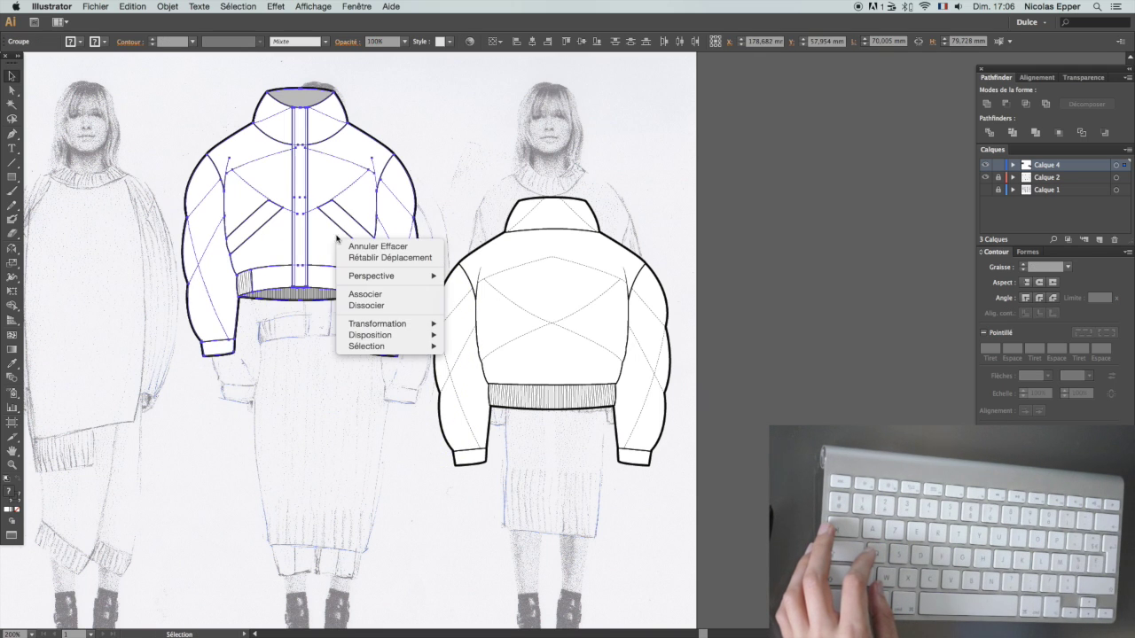
{"action": "left_click", "coordinate": [364, 293]}
{"action": "left_click_drag", "start_coordinate": [277, 147], "coordinate": [334, 257]}
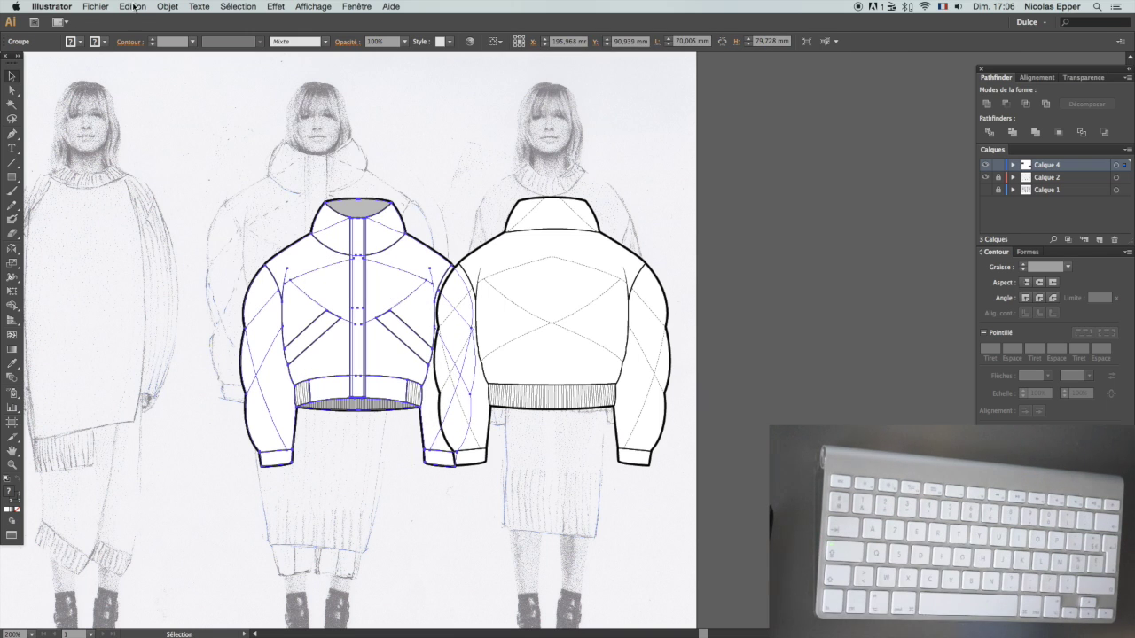
Step: Bring the front jacket group to the front so it overlaps the back view's sleeve
{"action": "left_click", "coordinate": [167, 6]}
{"action": "mouse_move", "coordinate": [174, 36]}
{"action": "left_click", "coordinate": [347, 33]}
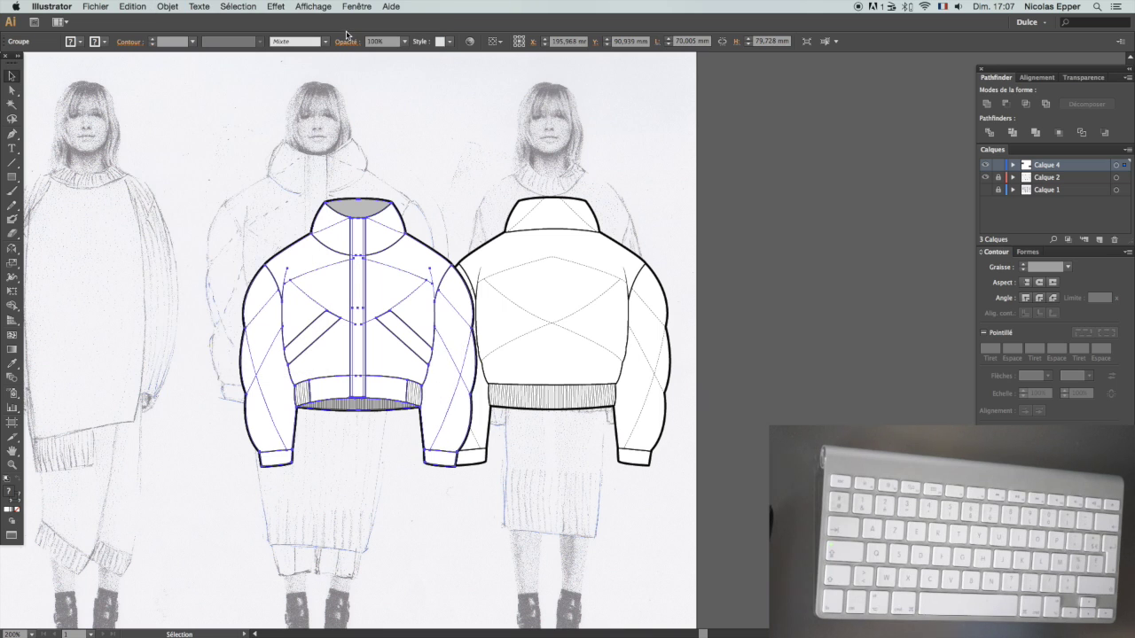
{"action": "key", "text": "super+shift+a"}
Step: Bring the hidden tapered line at the front jacket's armhole nearest the back view to the front
{"action": "key", "text": "a"}
{"action": "key", "text": "super+plus"}
{"action": "key", "text": "super+plus"}
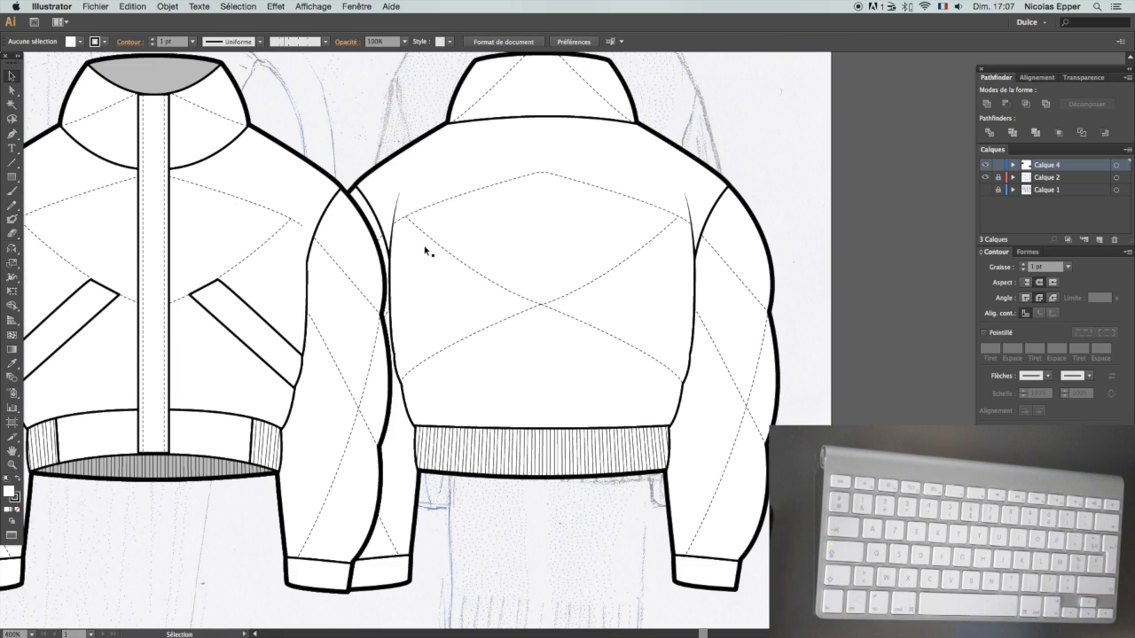
{"action": "key", "text": "a"}
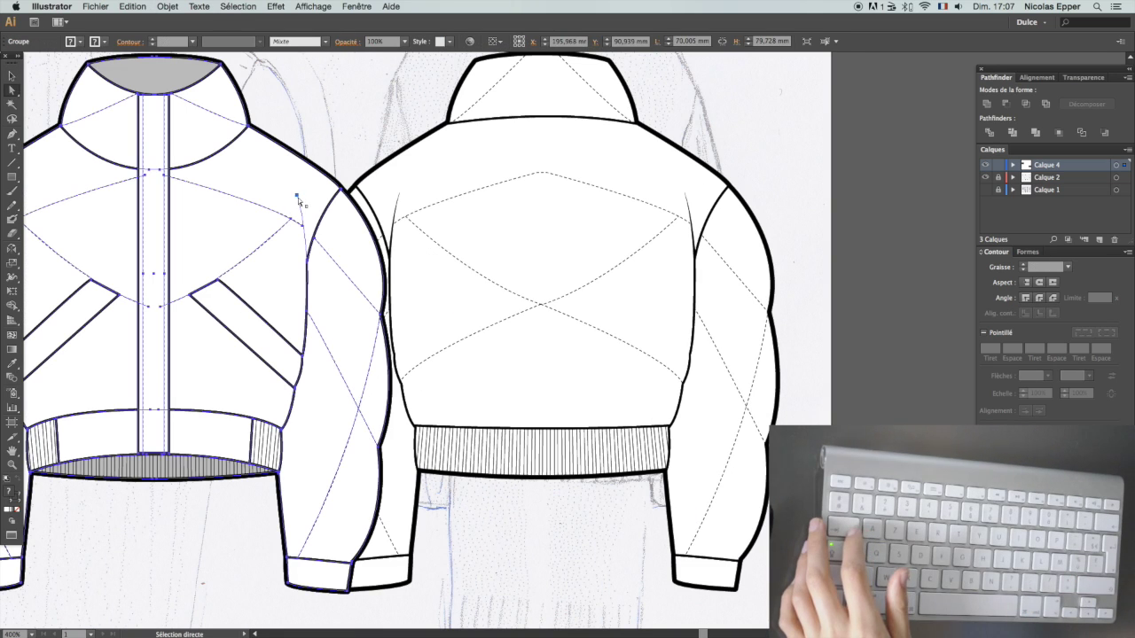
{"action": "left_click", "coordinate": [298, 202]}
{"action": "left_click", "coordinate": [134, 7]}
{"action": "mouse_move", "coordinate": [166, 6]}
{"action": "mouse_move", "coordinate": [186, 32]}
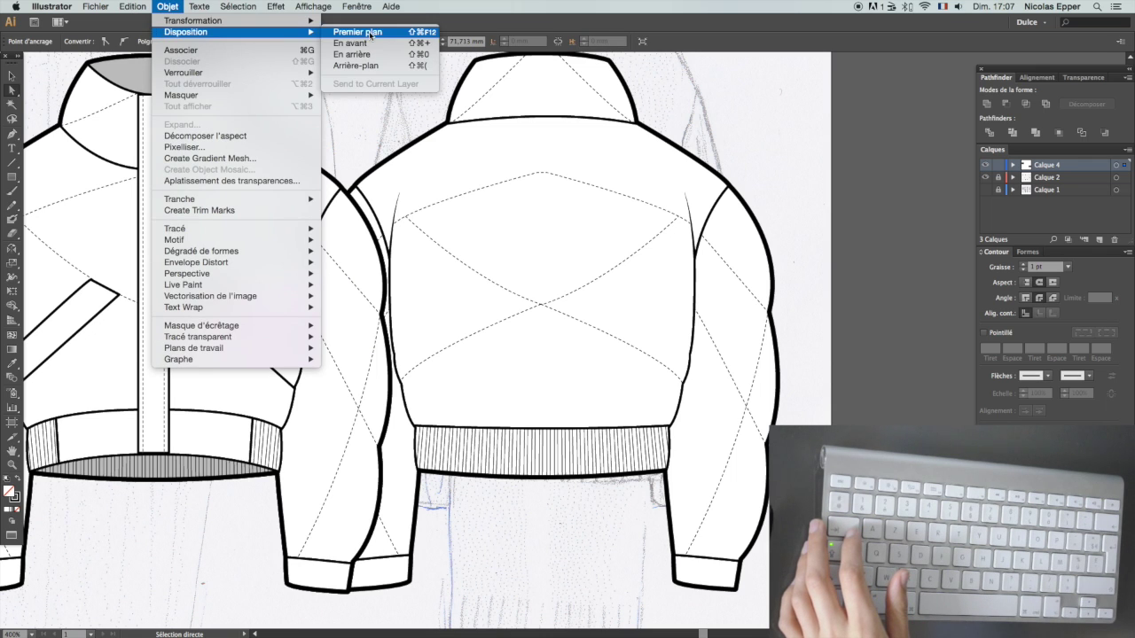
{"action": "left_click", "coordinate": [351, 32]}
{"action": "key", "text": "super+shift+a"}
{"action": "key", "text": "super+minus"}
{"action": "key", "text": "super+minus"}
{"action": "key", "text": "super+minus"}
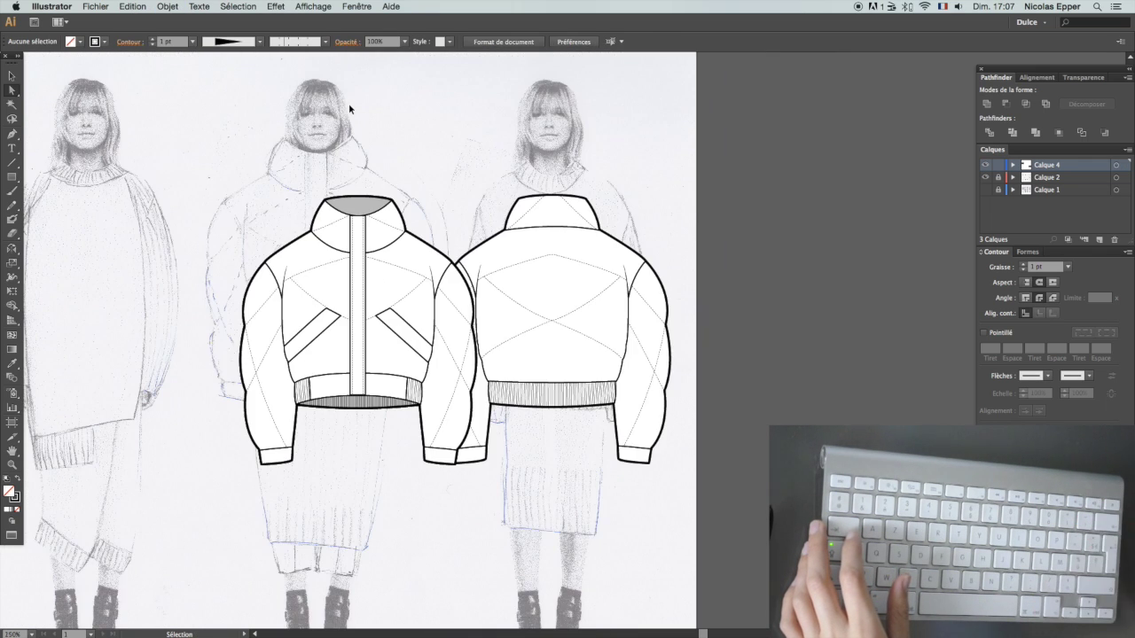
Step: Nudge the front jacket group about 2.5 mm to the left, away from the back view
{"action": "key", "text": "v"}
{"action": "left_click", "coordinate": [385, 290]}
{"action": "key", "text": "Left"}
{"action": "key", "text": "Left"}
{"action": "key", "text": "Left"}
{"action": "key", "text": "Left"}
{"action": "key", "text": "Left"}
{"action": "key", "text": "Left"}
{"action": "key", "text": "Left"}
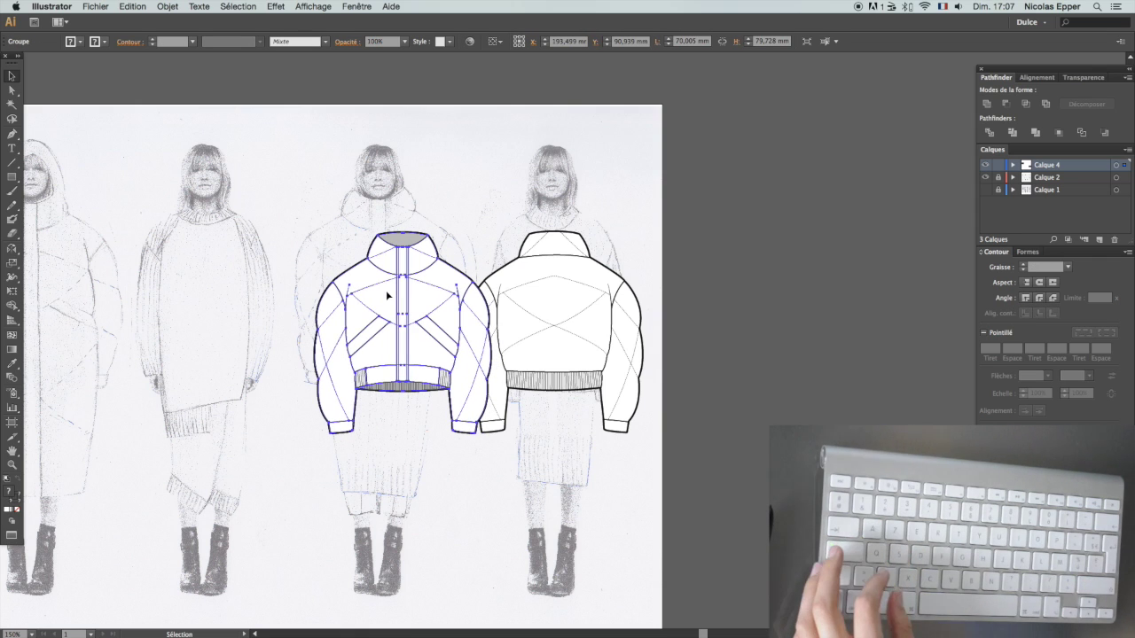
Step: Hide the reference layers Calque 2 and Calque 1 so only the jacket drawings are displayed
{"action": "left_click", "coordinate": [984, 189]}
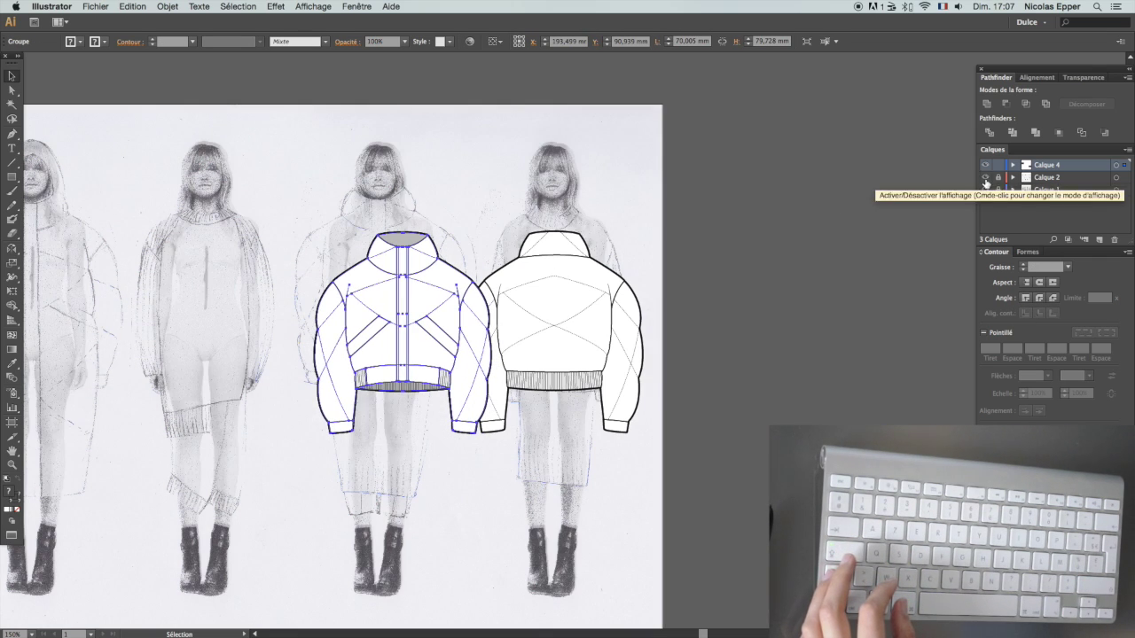
{"action": "left_click", "coordinate": [984, 177]}
{"action": "left_click", "coordinate": [984, 190]}
{"action": "key", "text": "super+plus"}
{"action": "key", "text": "super+plus"}
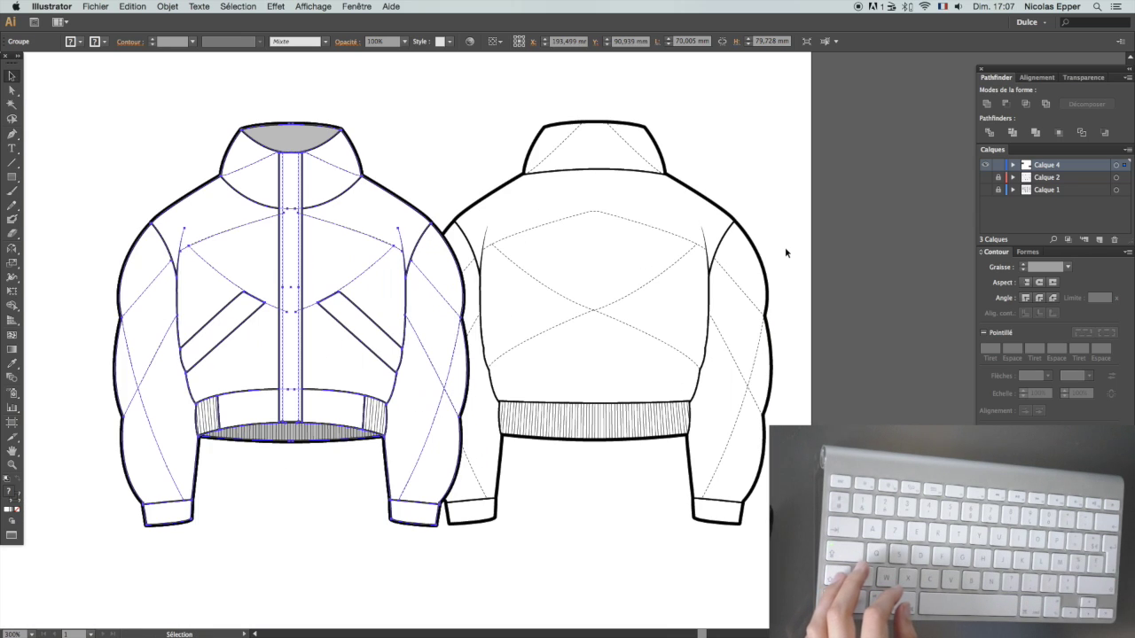
{"action": "scroll", "coordinate": [784, 249], "scroll_direction": "left", "scroll_amount": 1}
{"action": "left_click", "coordinate": [495, 160]}
{"action": "scroll", "coordinate": [706, 111], "scroll_direction": "right", "scroll_amount": 1}
{"action": "left_click_drag", "start_coordinate": [495, 172], "coordinate": [514, 197]}
{"action": "key", "text": "super+shift+a"}
{"action": "left_click", "coordinate": [568, 173]}
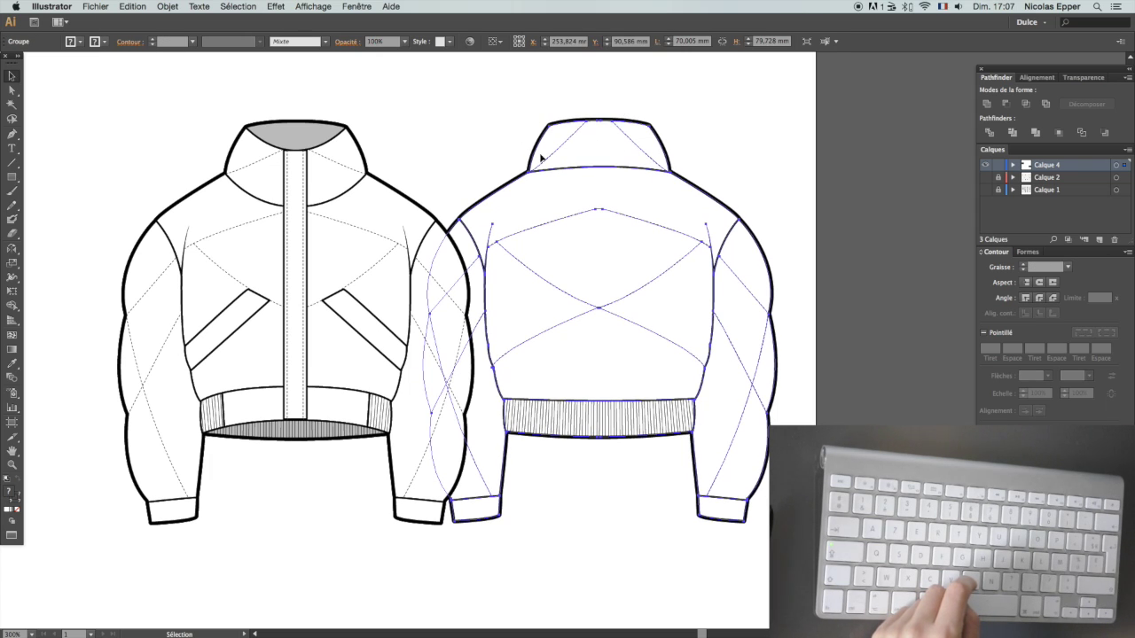
{"action": "key", "text": "shift+super+a"}
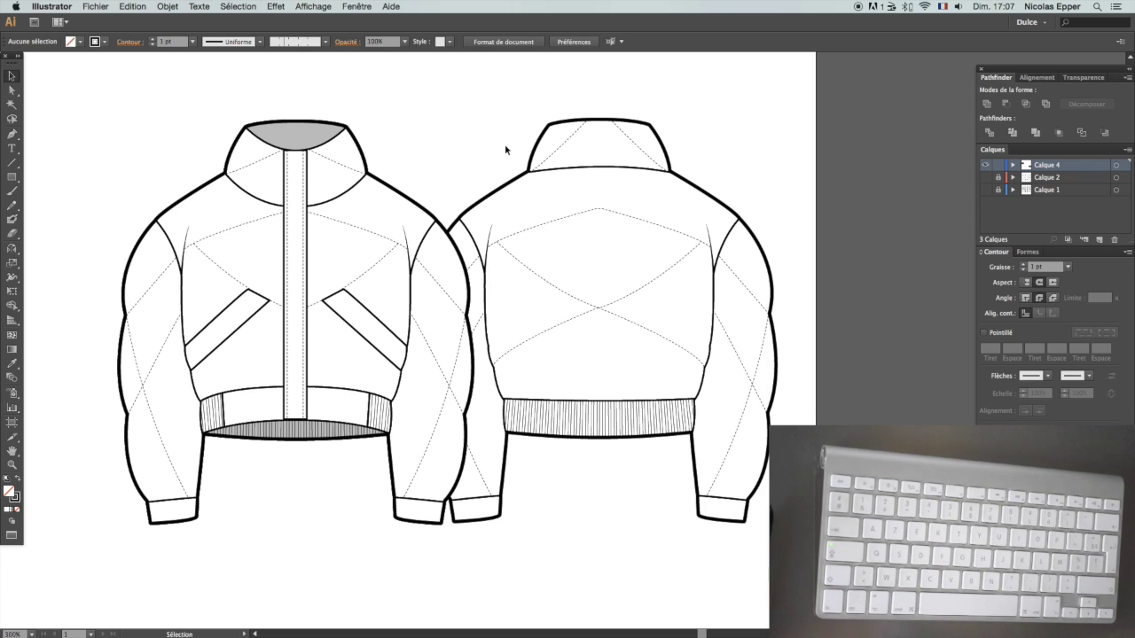